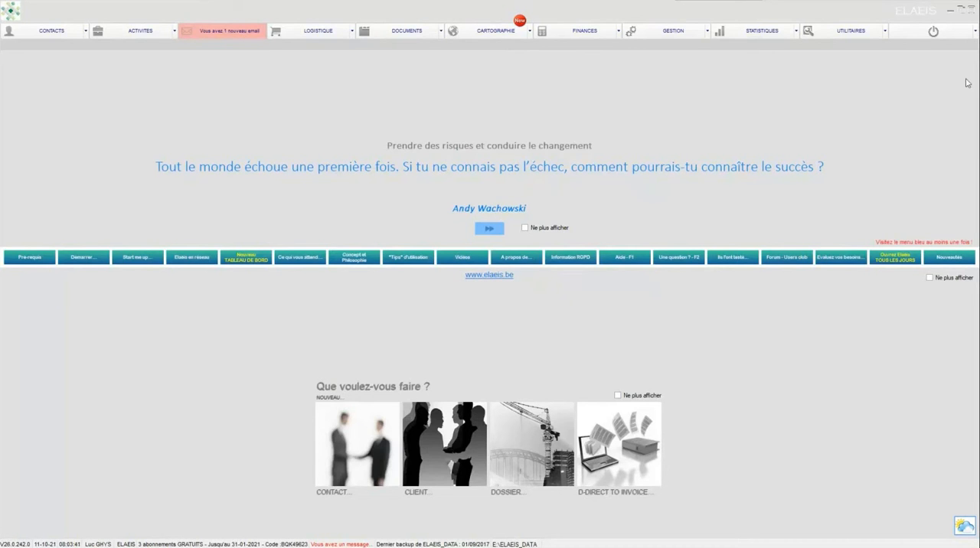
Step: Open the B2021 H3S2 price scale from the active time-based scales (Activités en régie) in Finances
click(592, 32)
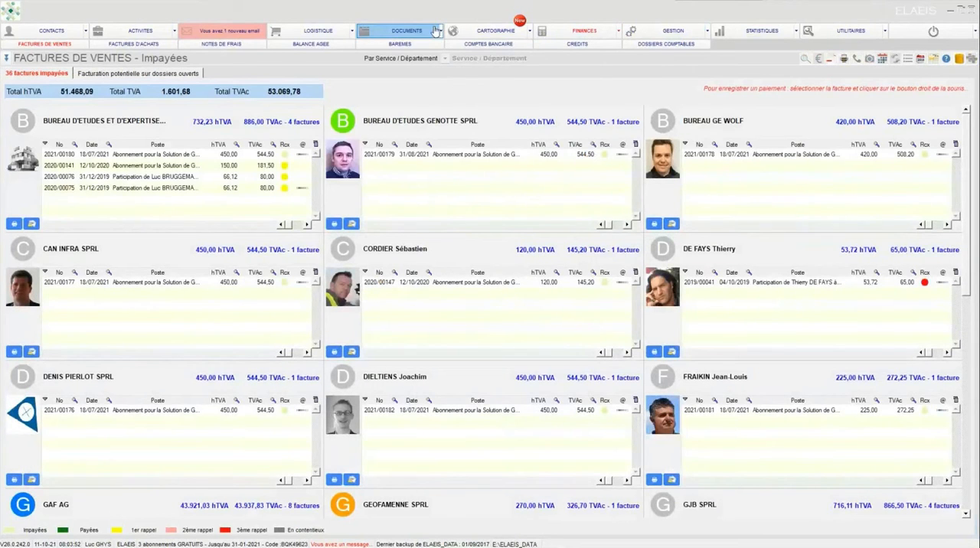
click(412, 45)
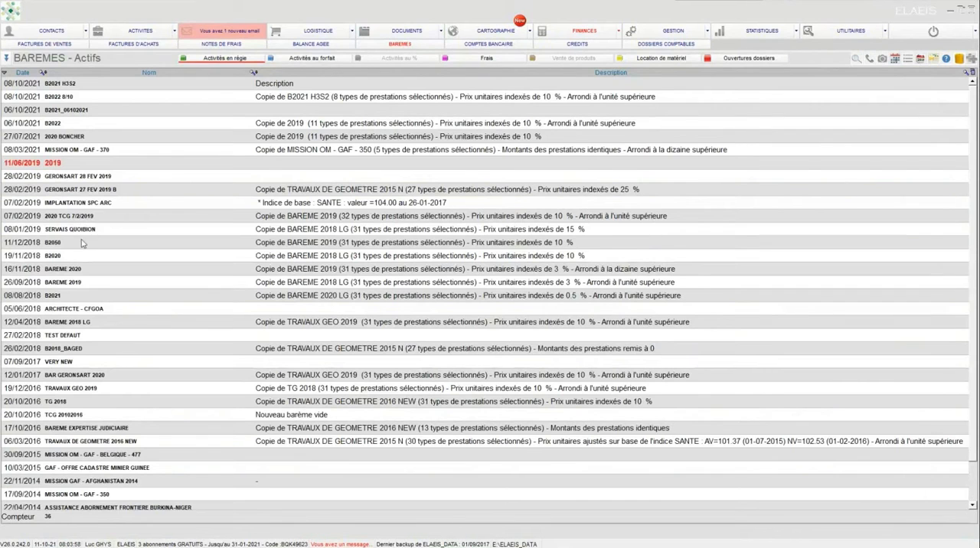
click(110, 89)
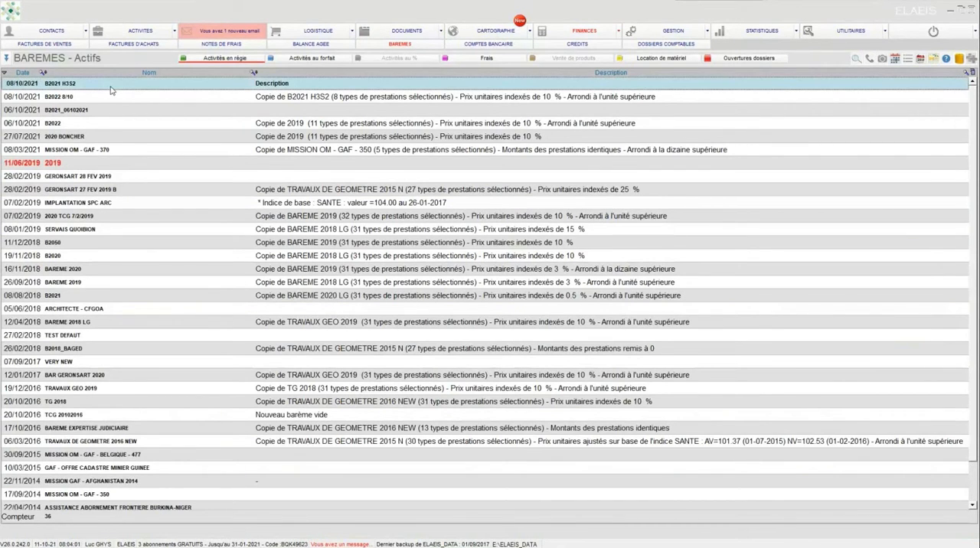
double_click(110, 89)
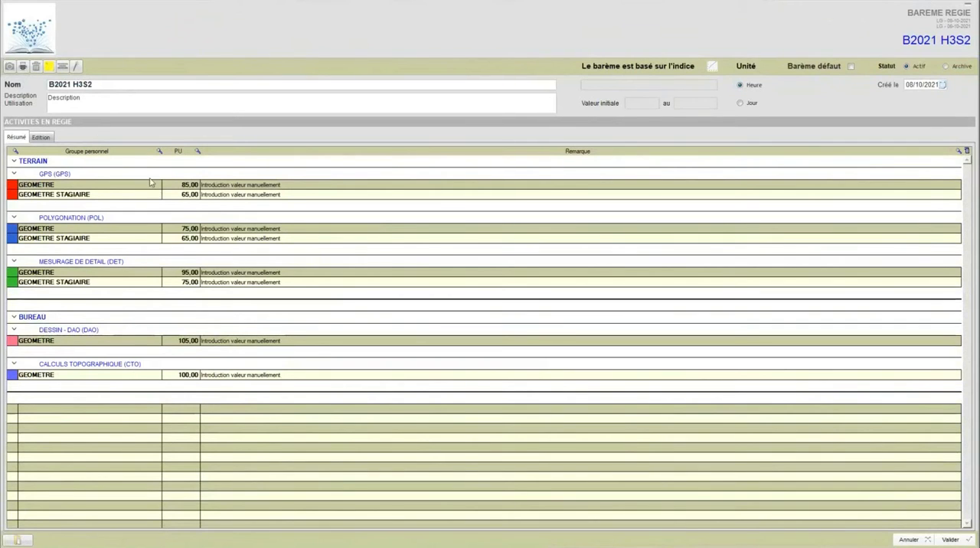
Step: Examine the services in the TERRAIN and BUREAU groups and the GPS unit prices in edit view, leaving the scale without saving
click(48, 138)
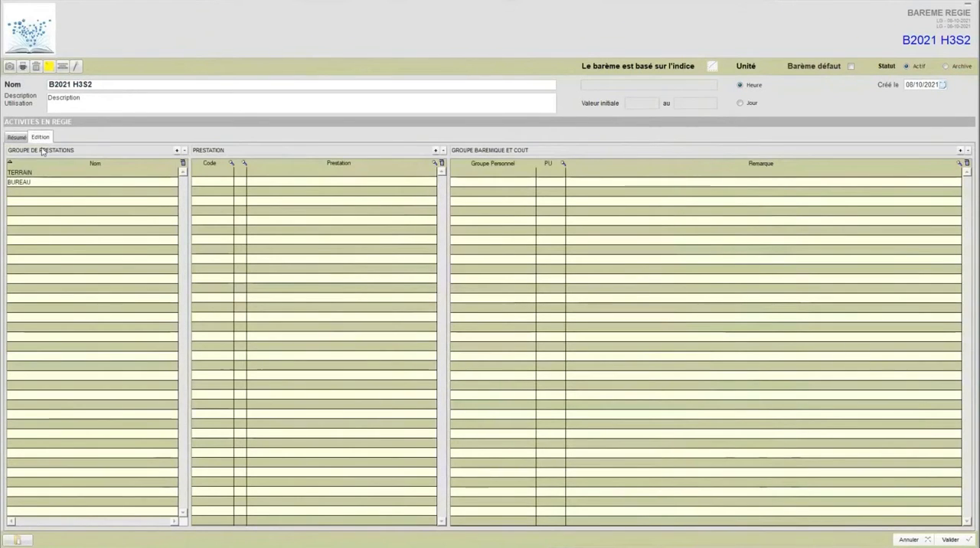
click(43, 173)
click(44, 183)
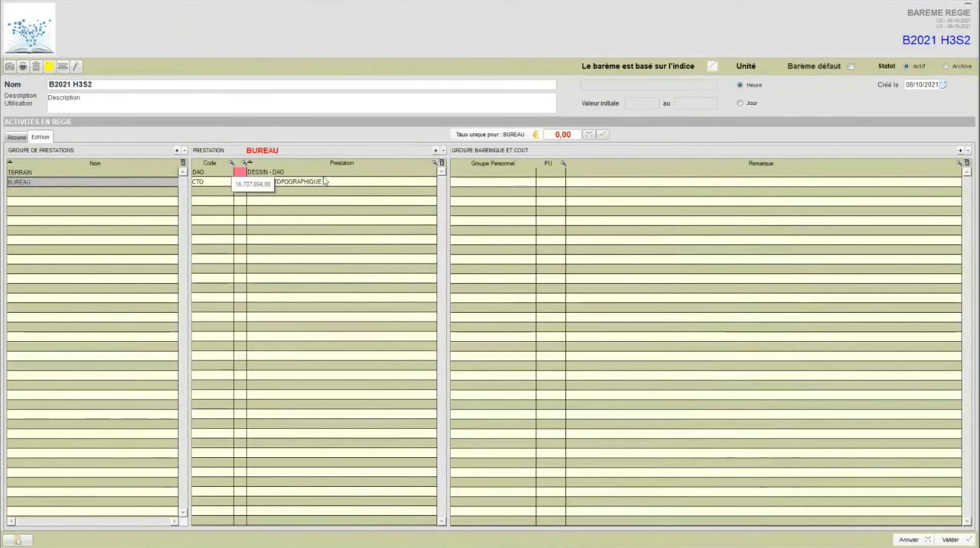
click(134, 172)
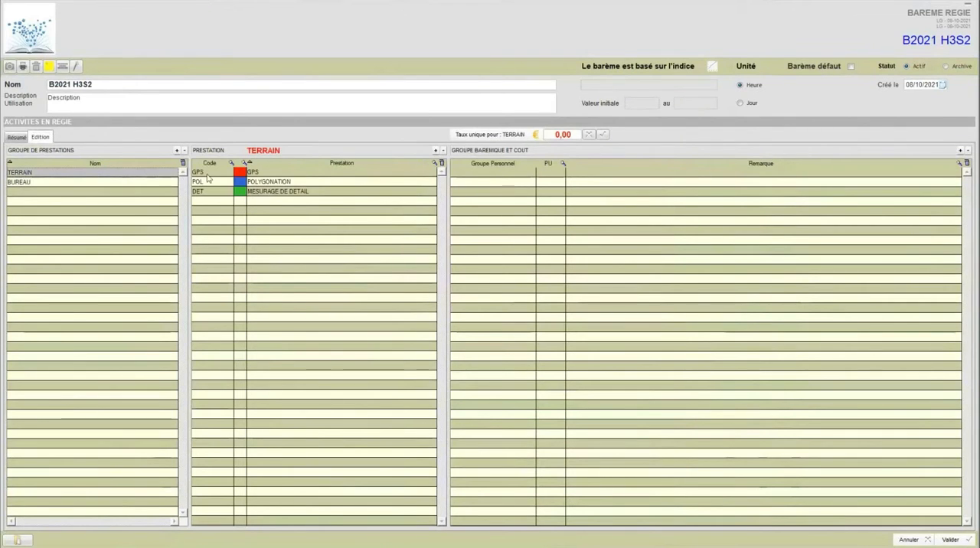
click(317, 174)
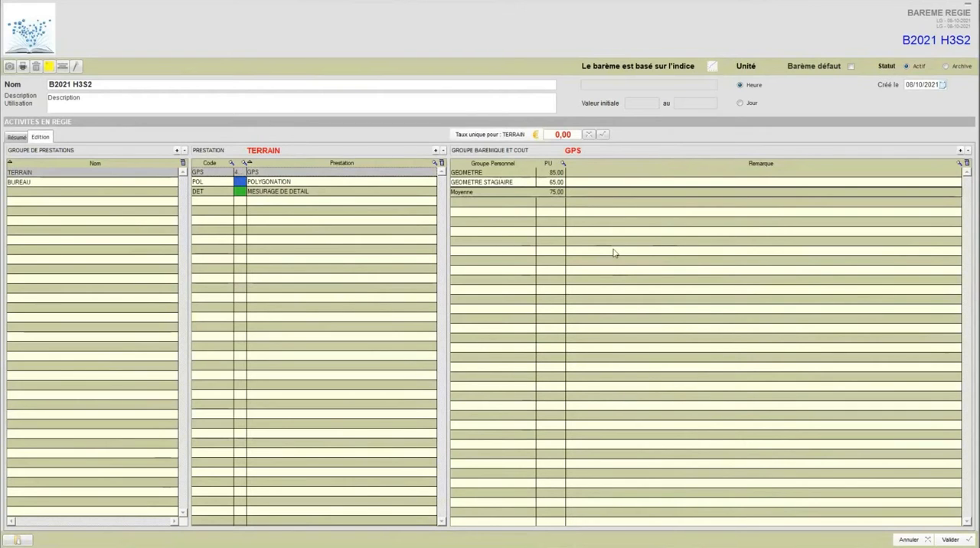
click(907, 539)
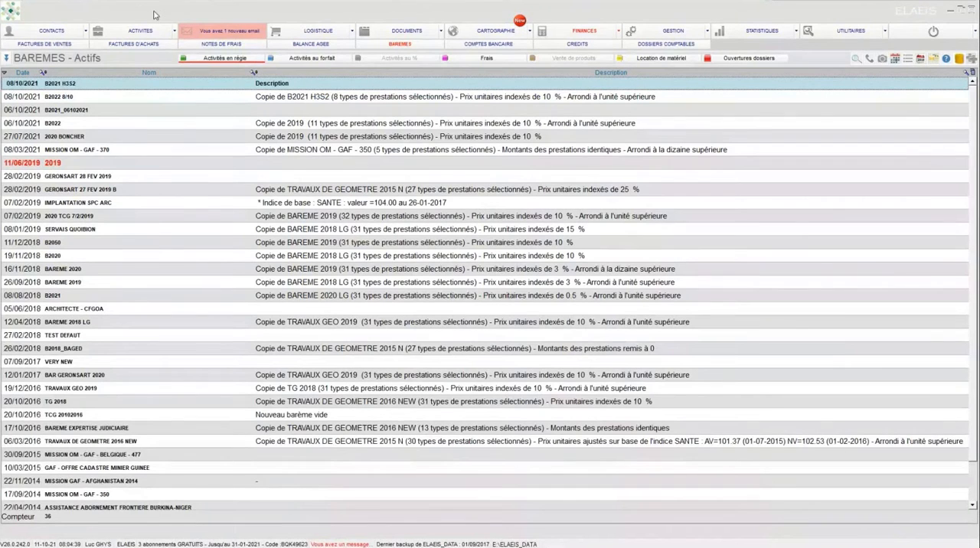
Step: Look through the Codes services choice list of the ACTIVITES category and close the choice lists
right_click(155, 13)
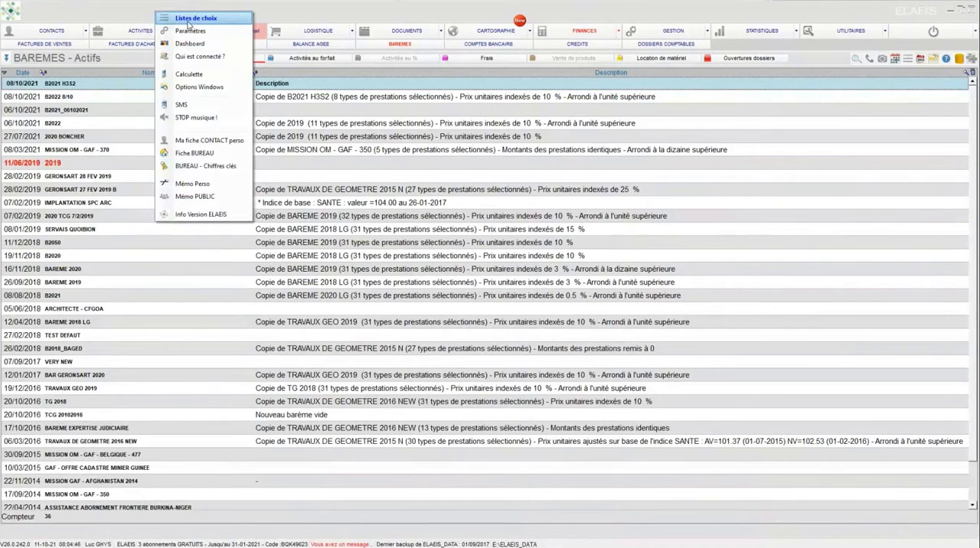
click(189, 22)
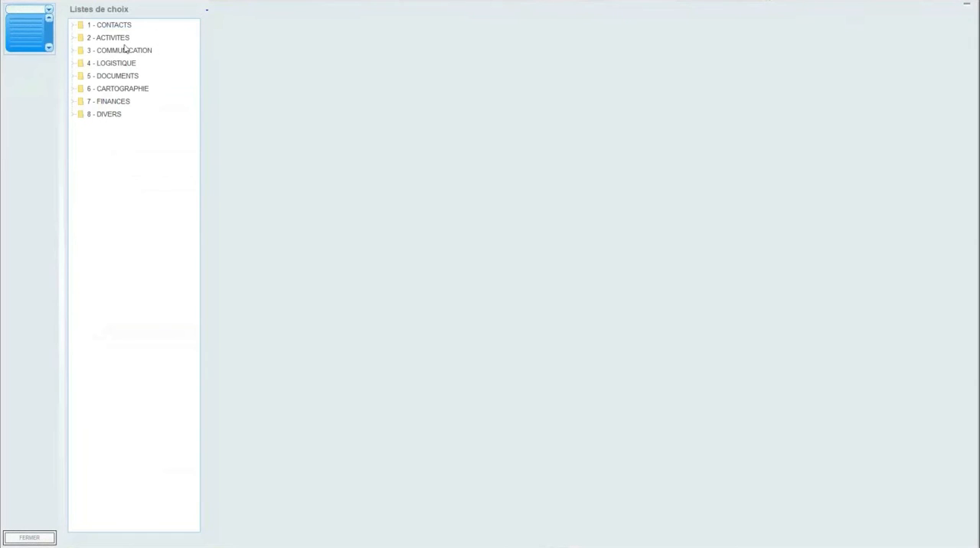
click(74, 41)
click(107, 128)
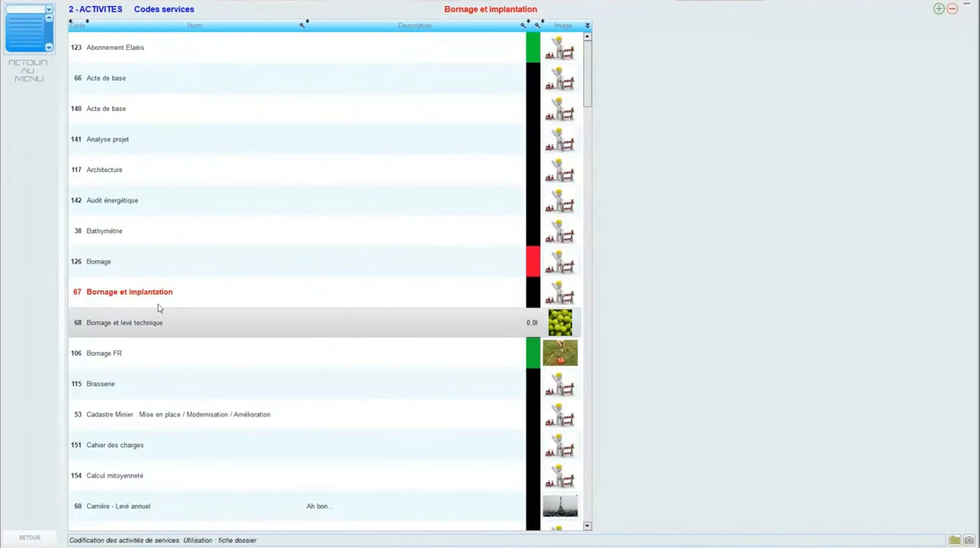
key(Escape)
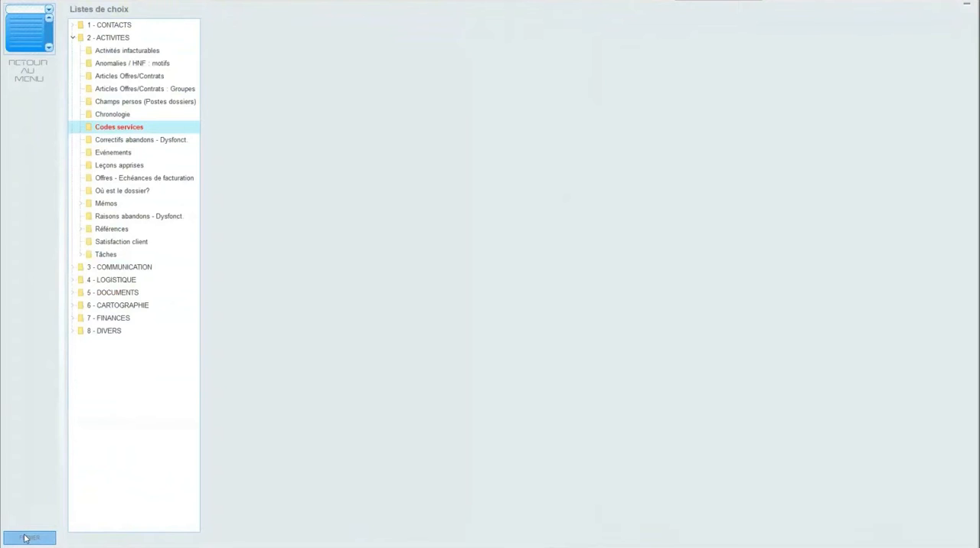
click(25, 538)
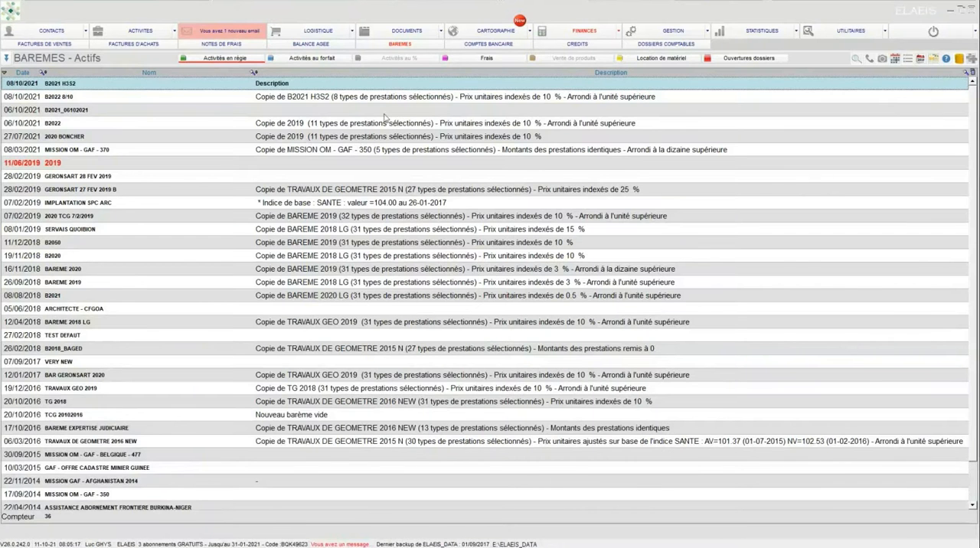
Step: Display the dossier statistics by year and service code for 2019
click(735, 31)
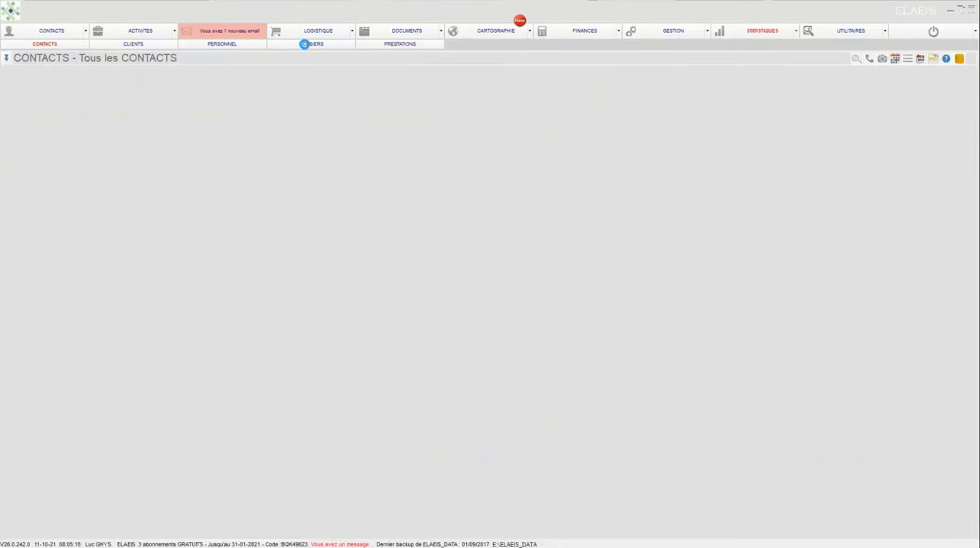
click(304, 43)
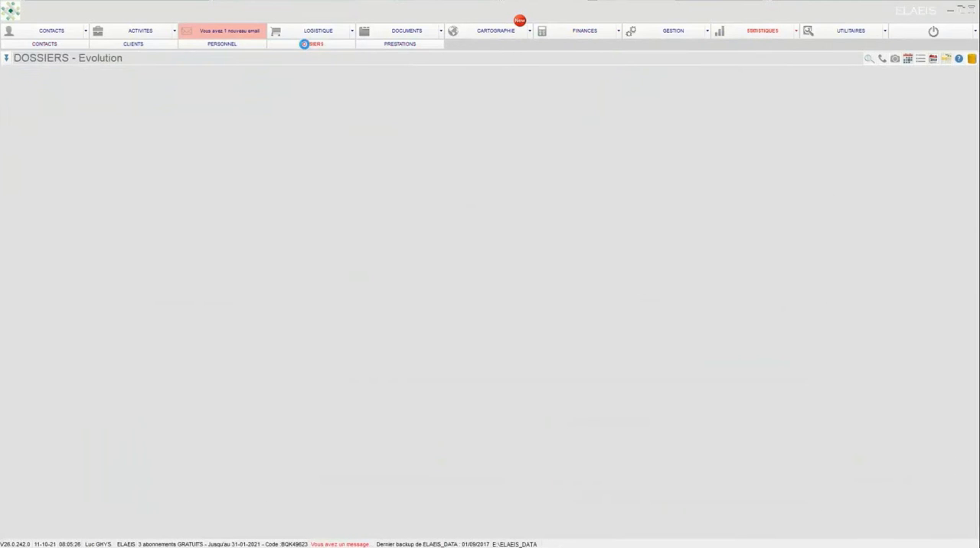
click(6, 58)
click(35, 97)
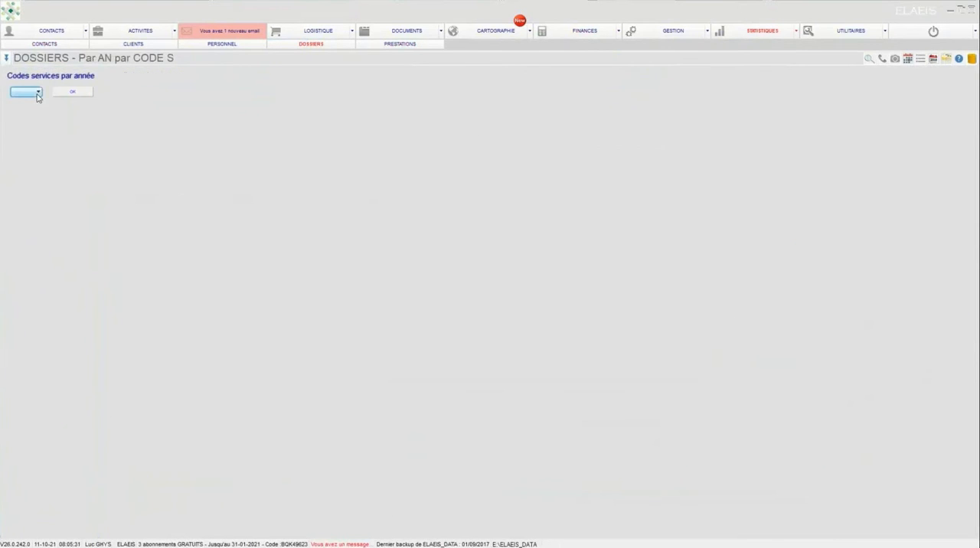
click(39, 92)
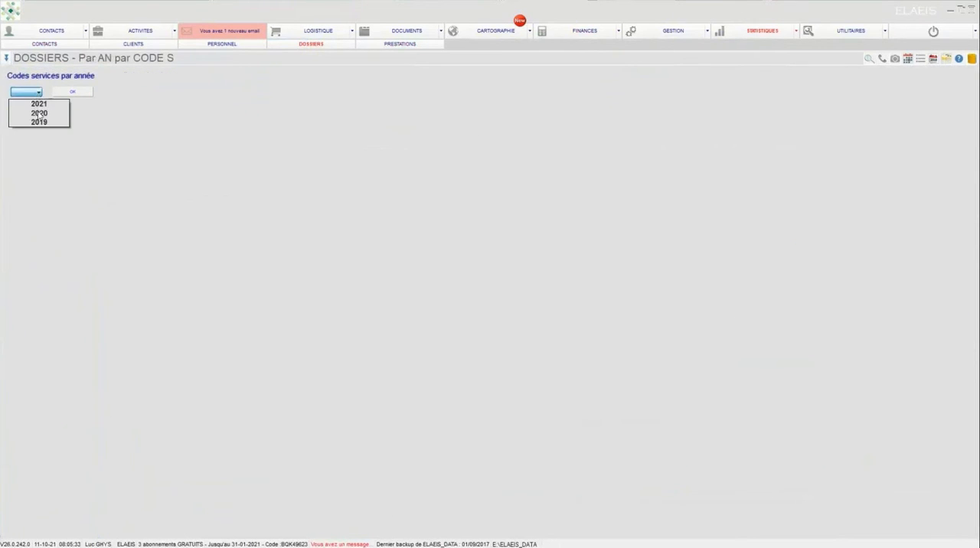
click(42, 122)
click(71, 93)
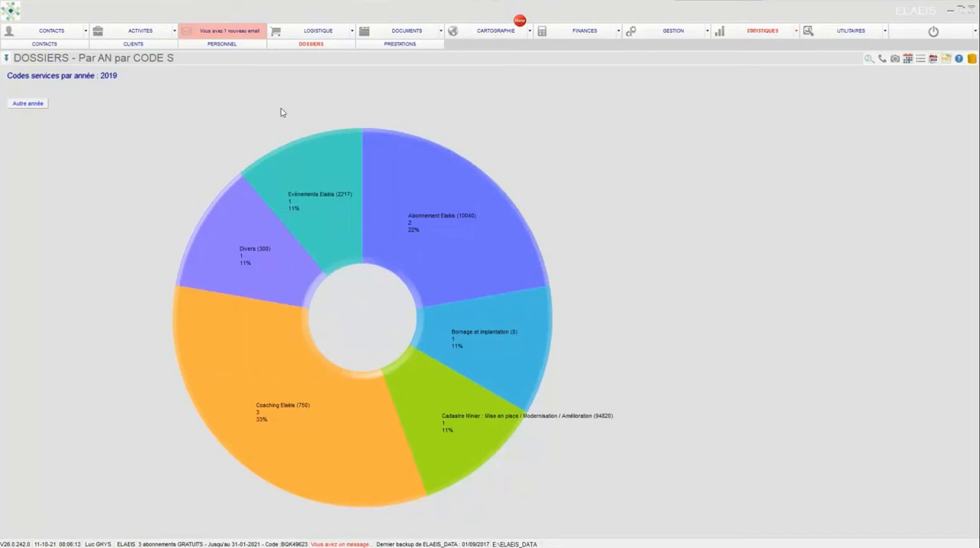
Step: Show the open dossiers in Activités and browse through their cards
click(140, 35)
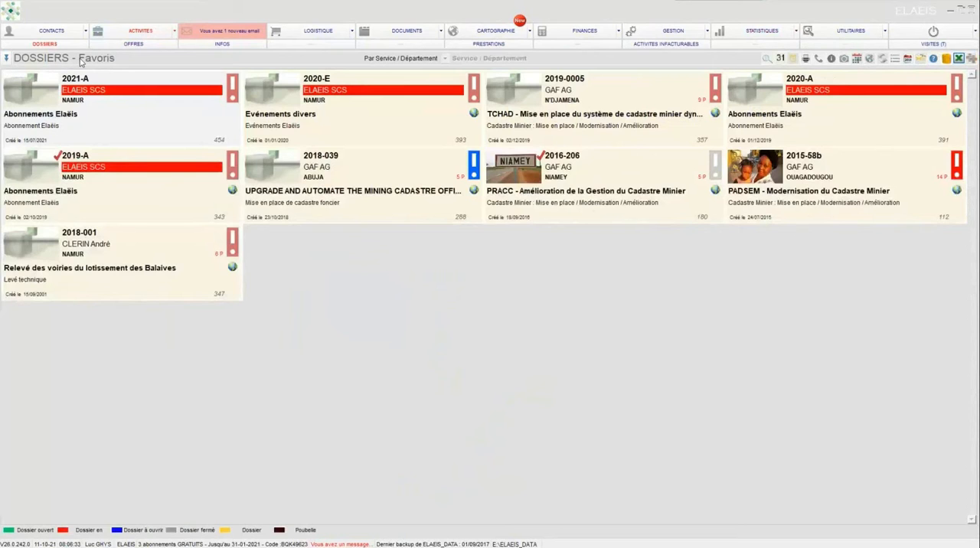
click(5, 59)
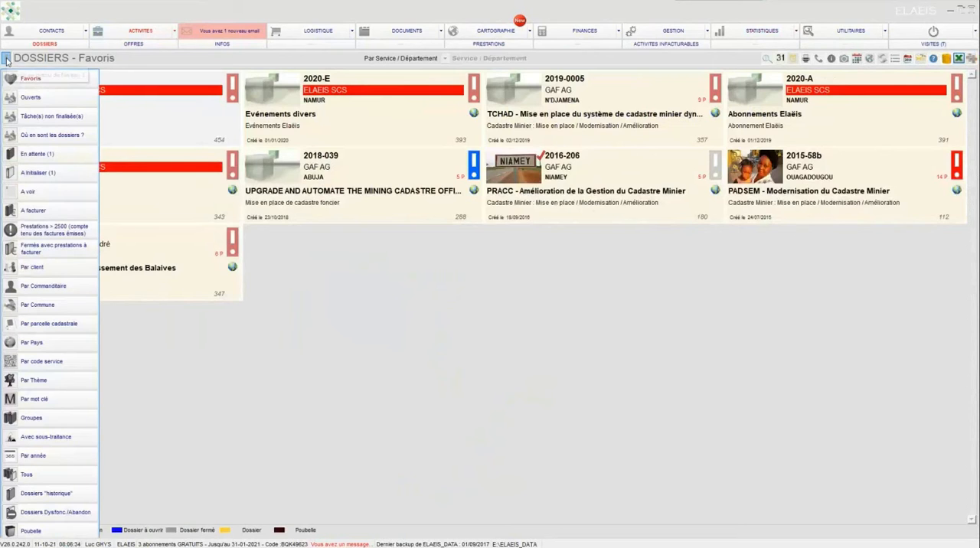
click(27, 98)
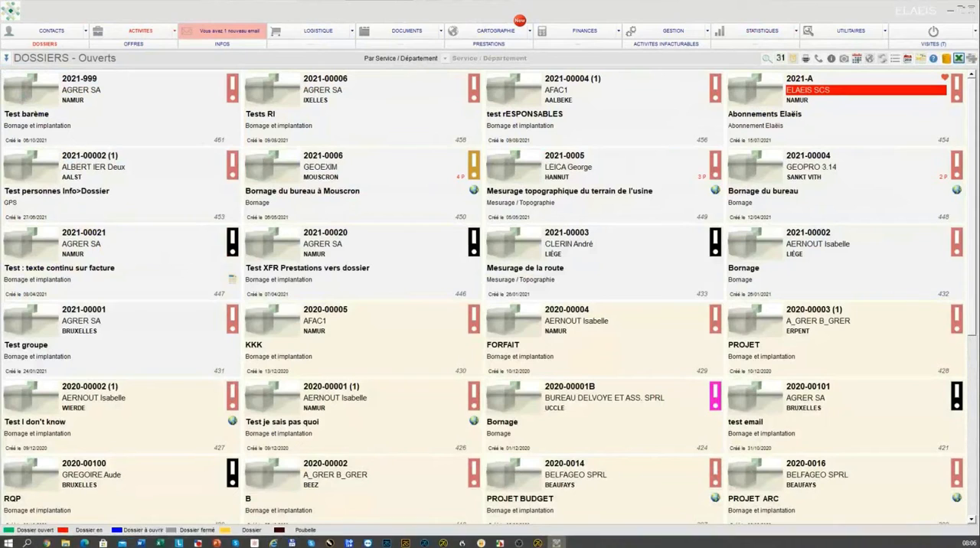
click(666, 90)
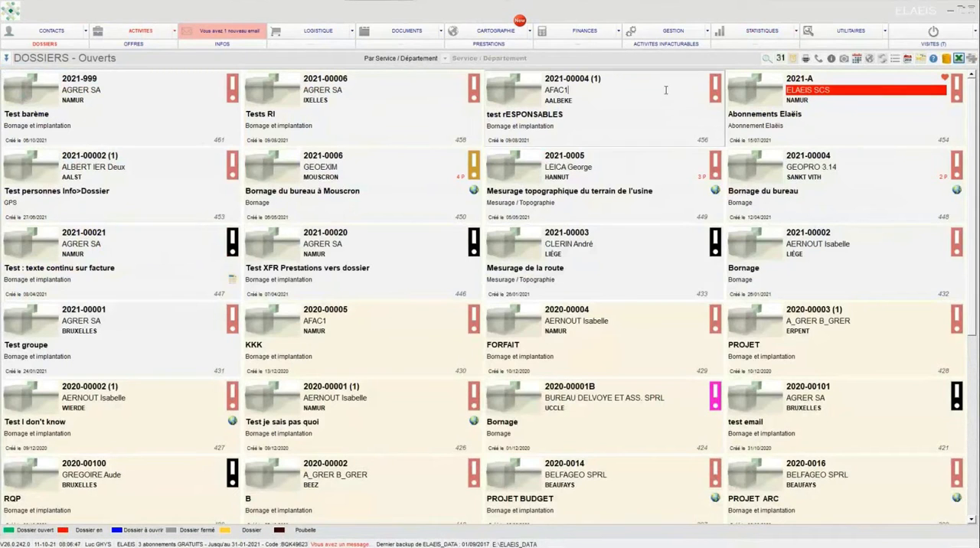
click(427, 163)
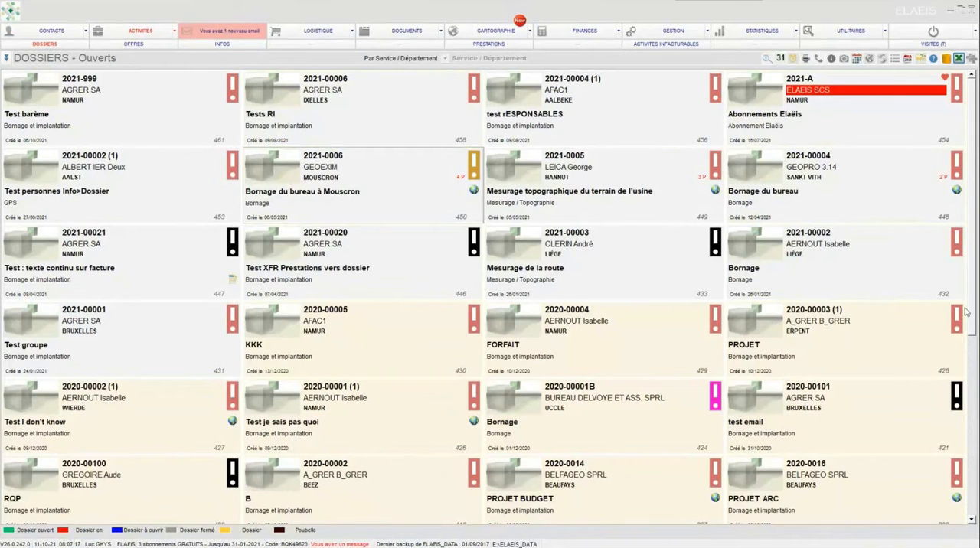
drag(970, 306, 956, 171)
drag(973, 293, 966, 186)
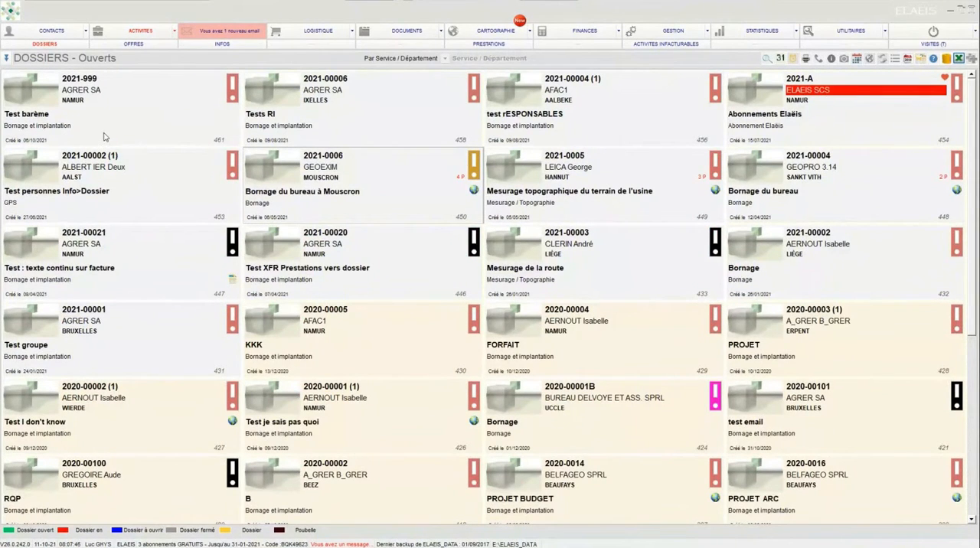
Step: Return to the favourite dossiers and switch the view back to open dossiers
click(8, 59)
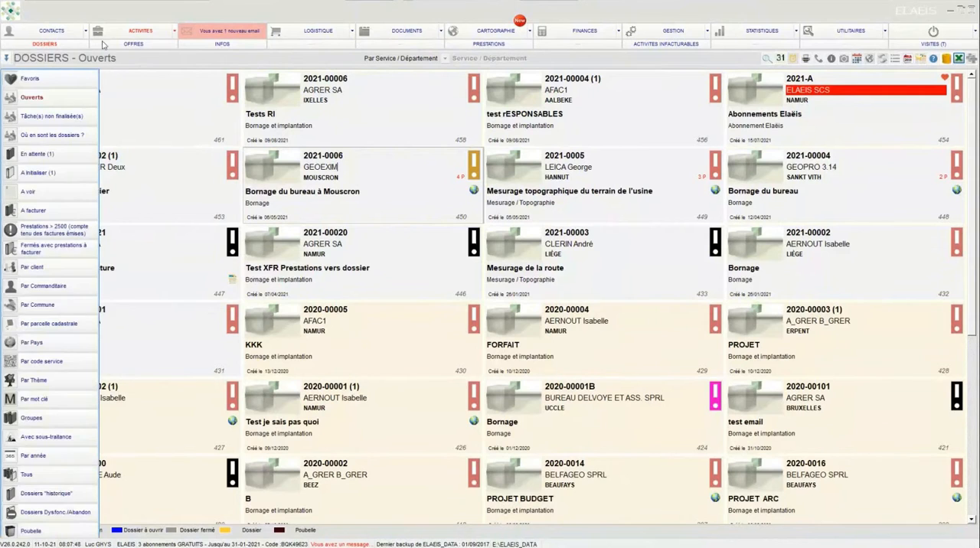
click(150, 36)
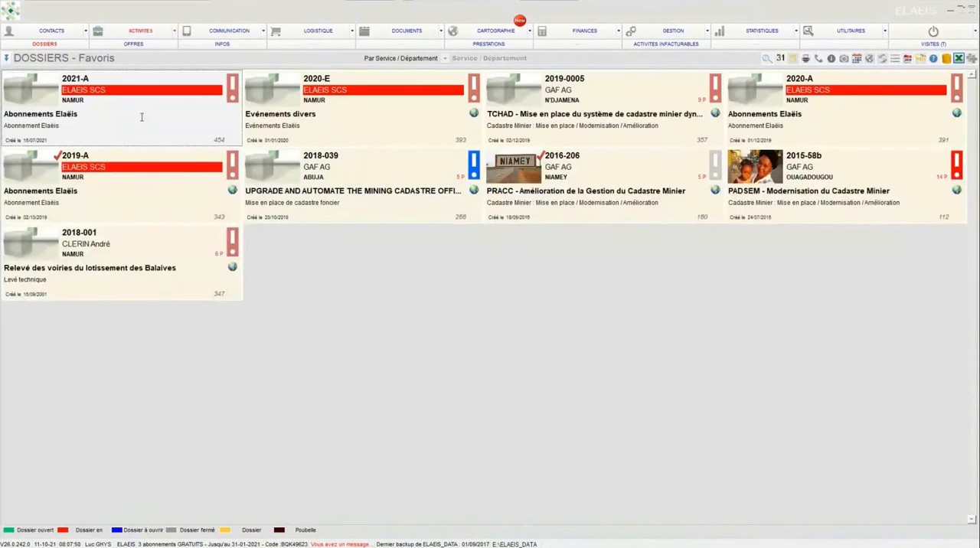
click(6, 59)
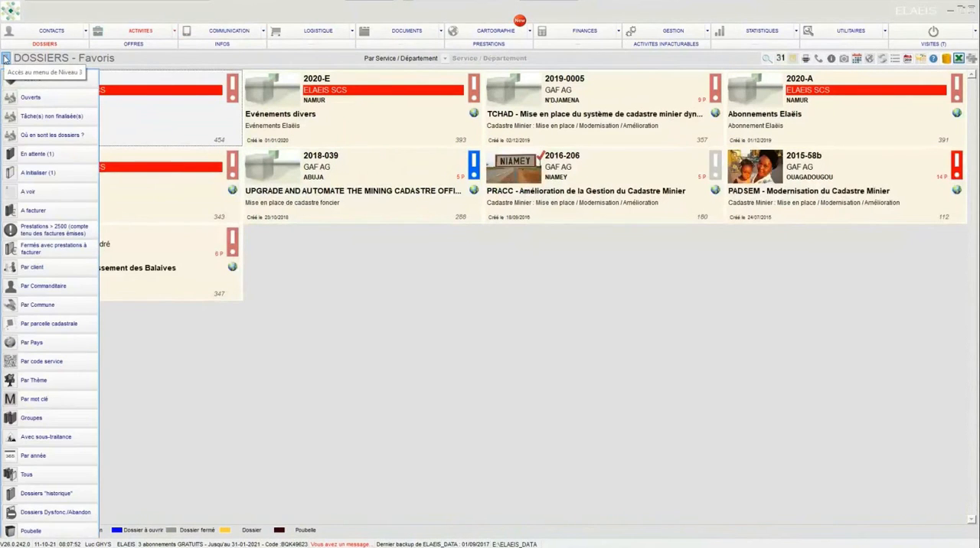
click(7, 60)
click(7, 60)
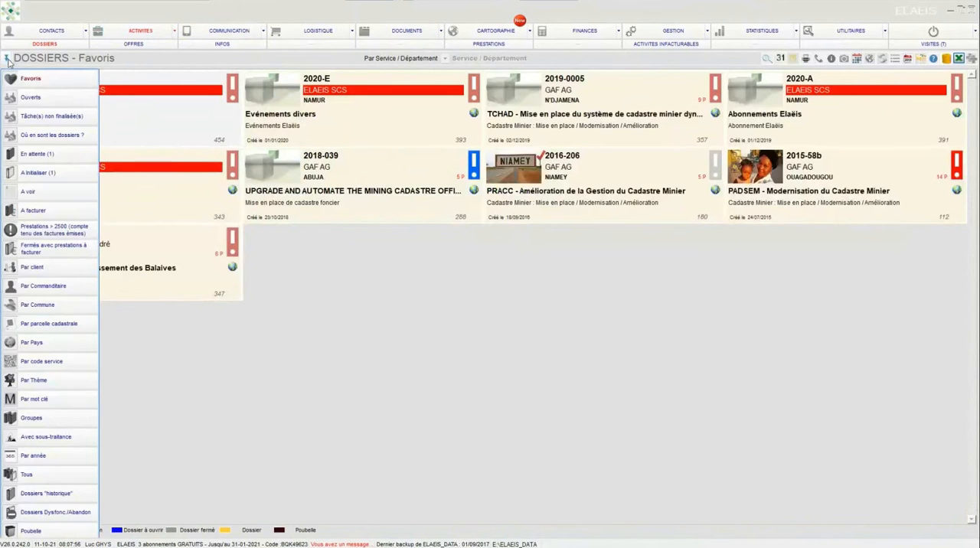
click(30, 97)
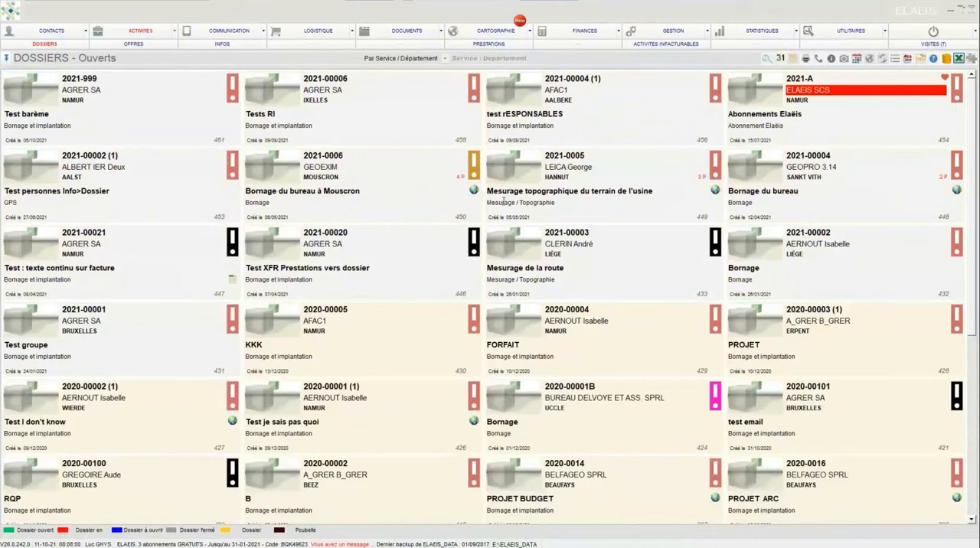
Step: Mark the dossier "Mesurage topographique du terrain de l'usine" as a favourite and save it
click(514, 171)
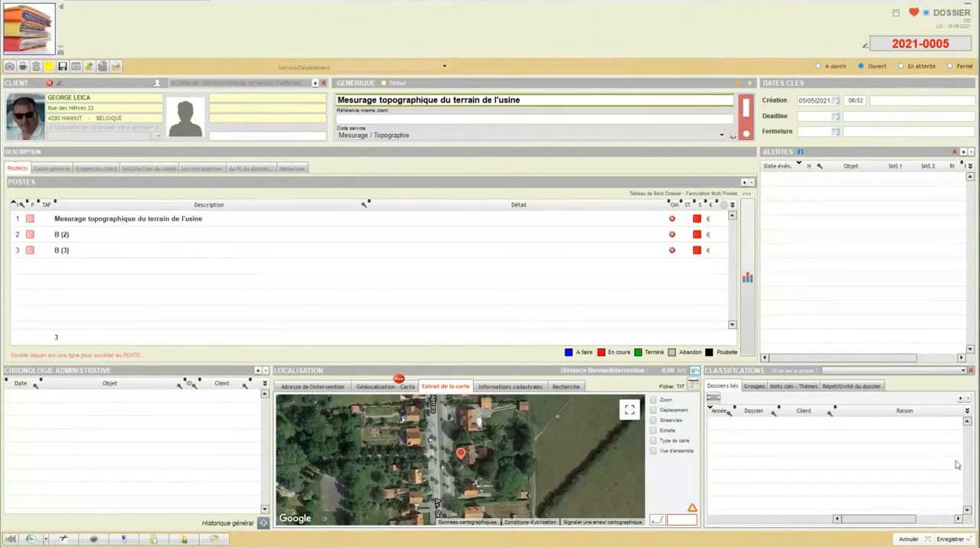
click(950, 539)
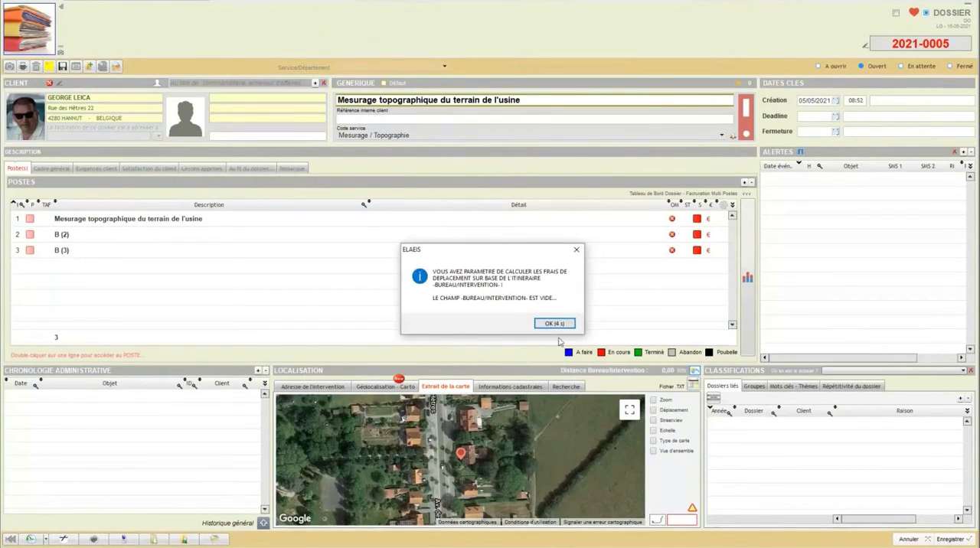
click(551, 323)
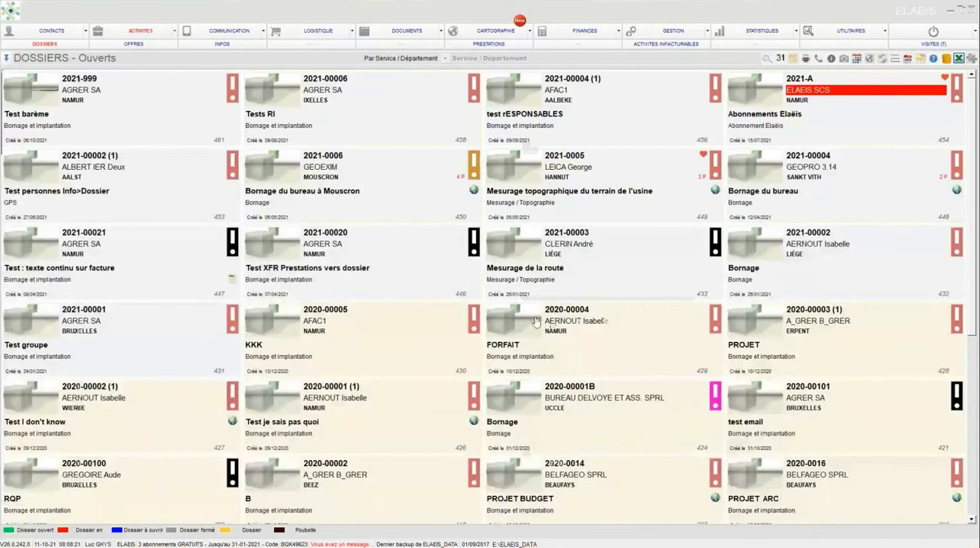
Step: Return to the dossiers overview, look over the available dossier views and show the favourites
click(140, 81)
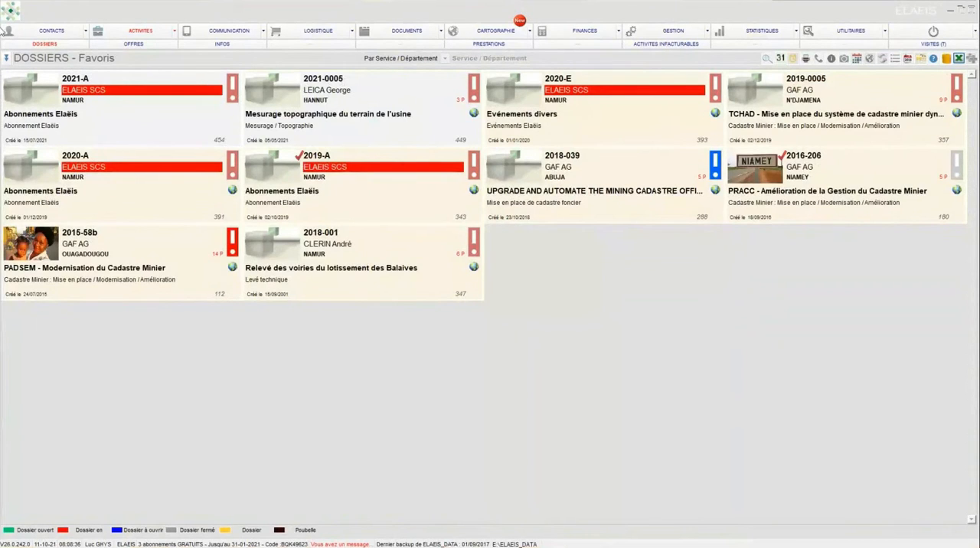
click(5, 57)
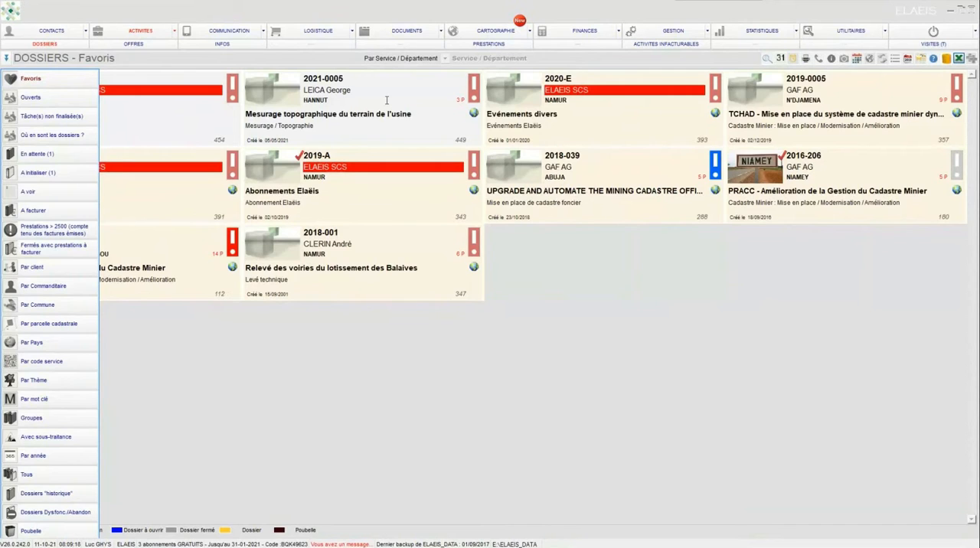
click(42, 80)
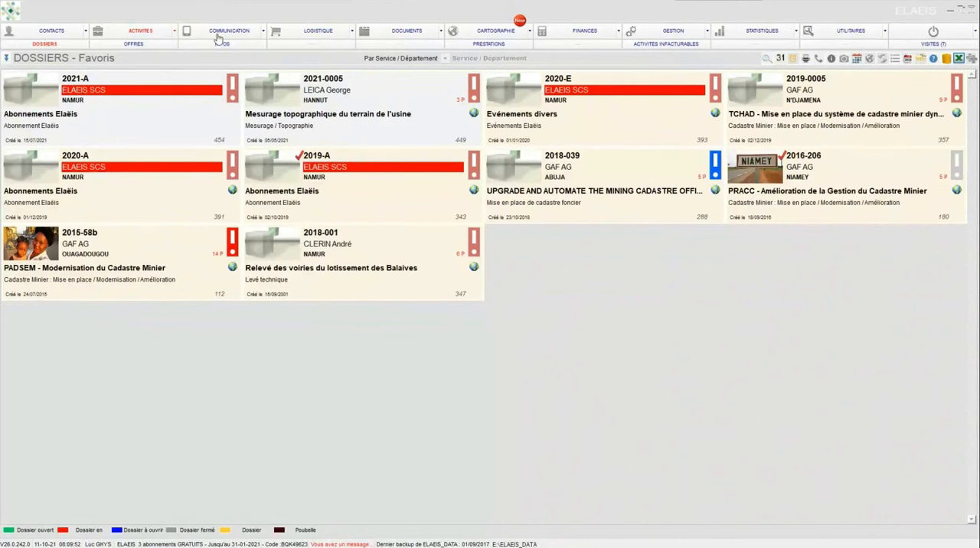
Step: Open the new activity form, try the Offre, Rapport Prospection, Information and Dossier types, and cancel the form
click(129, 34)
click(971, 60)
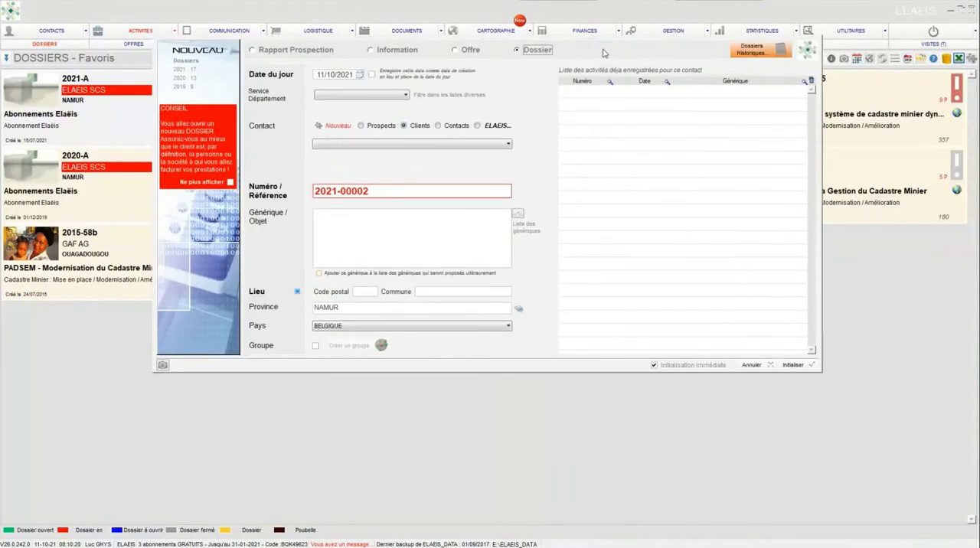
drag(600, 29, 599, 27)
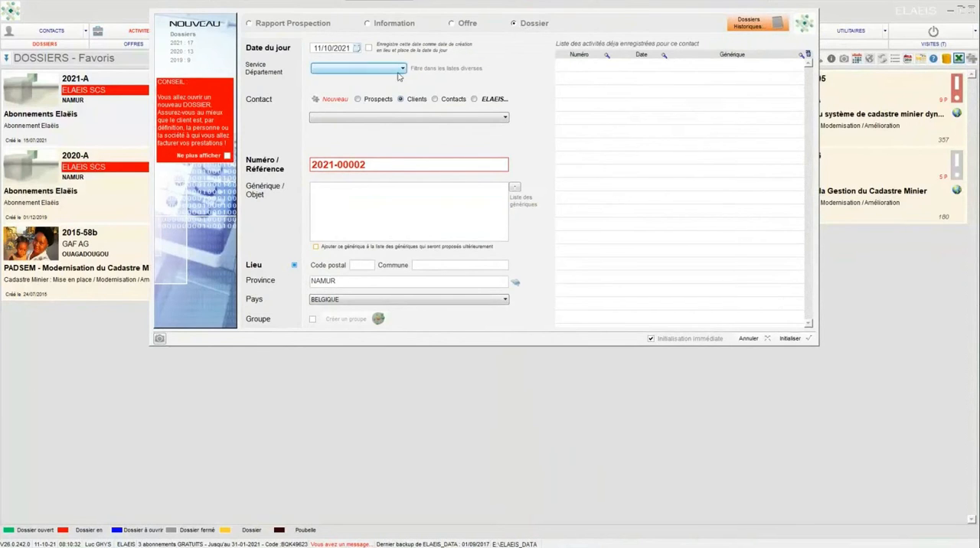
click(464, 25)
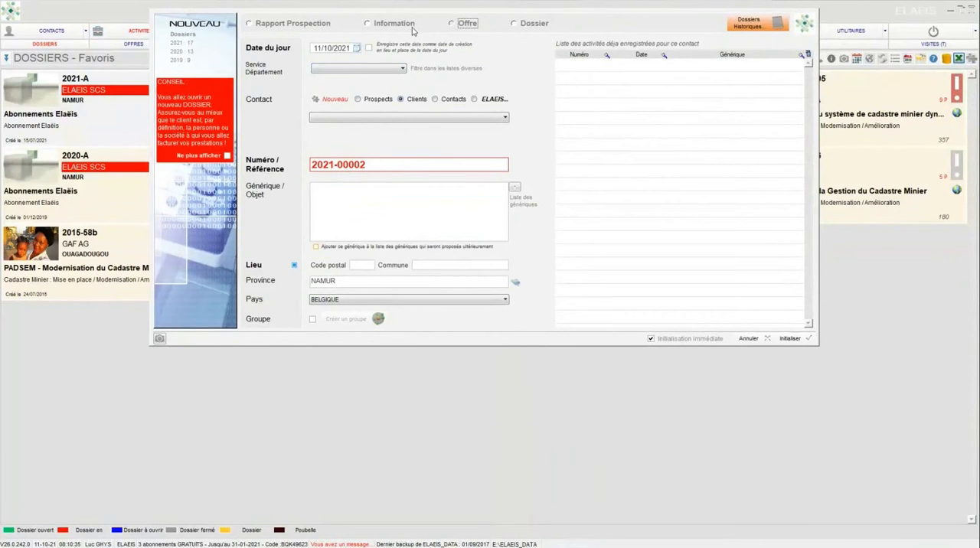
click(327, 25)
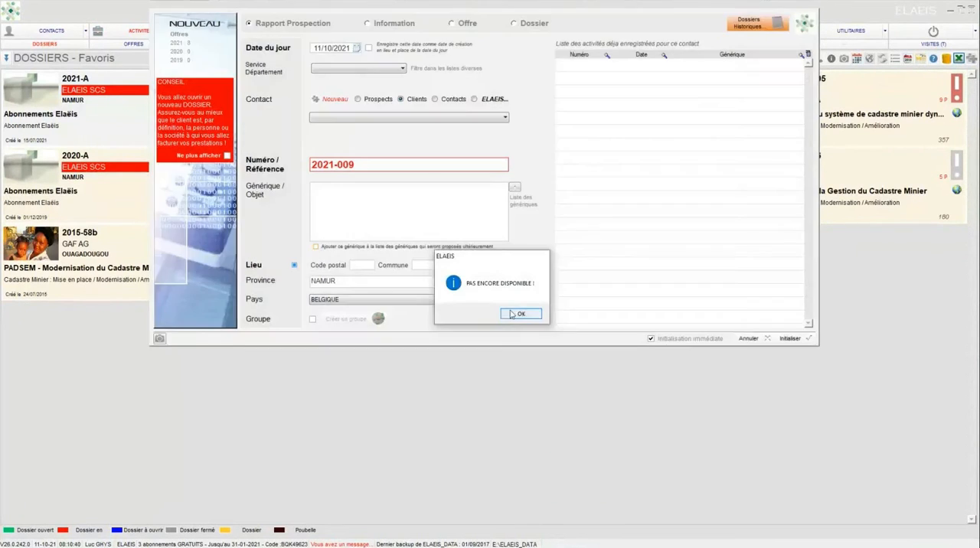
click(515, 314)
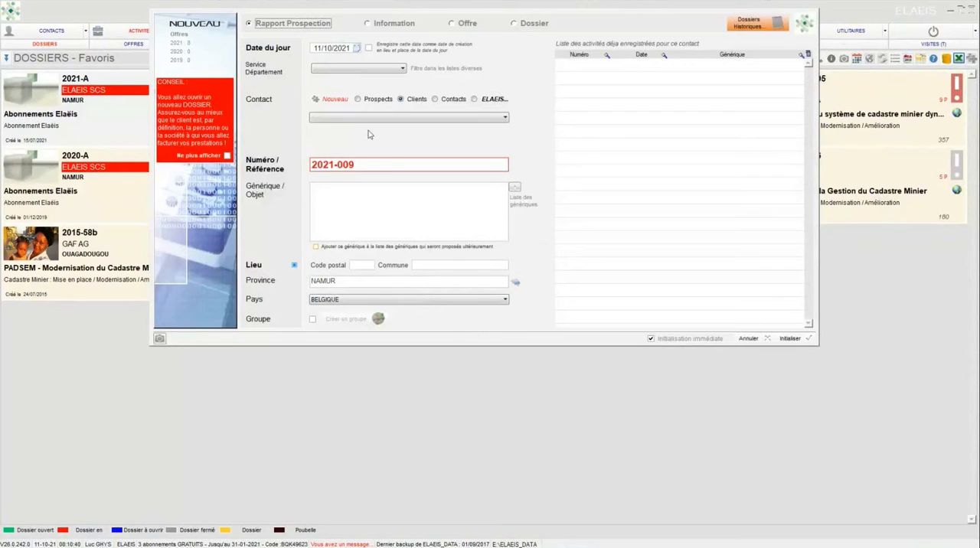
click(366, 24)
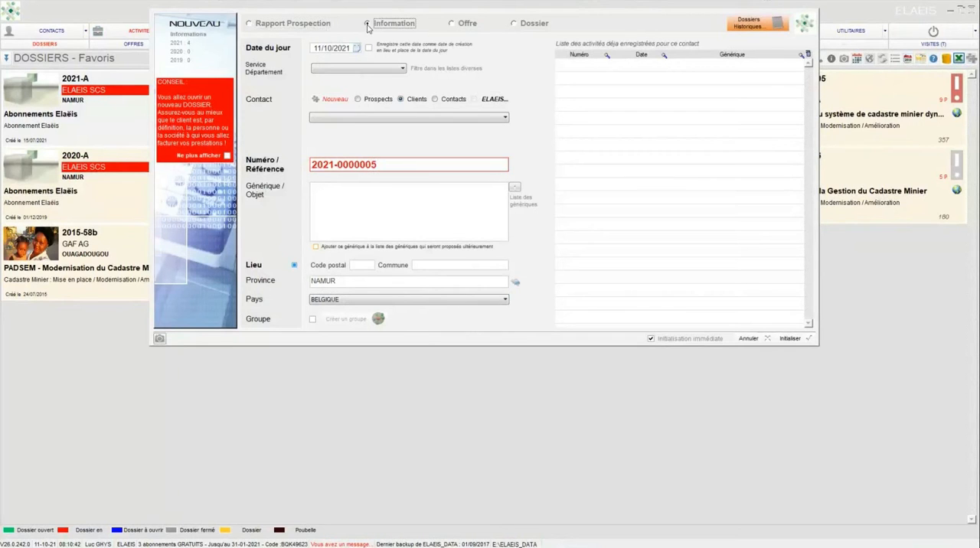
click(514, 24)
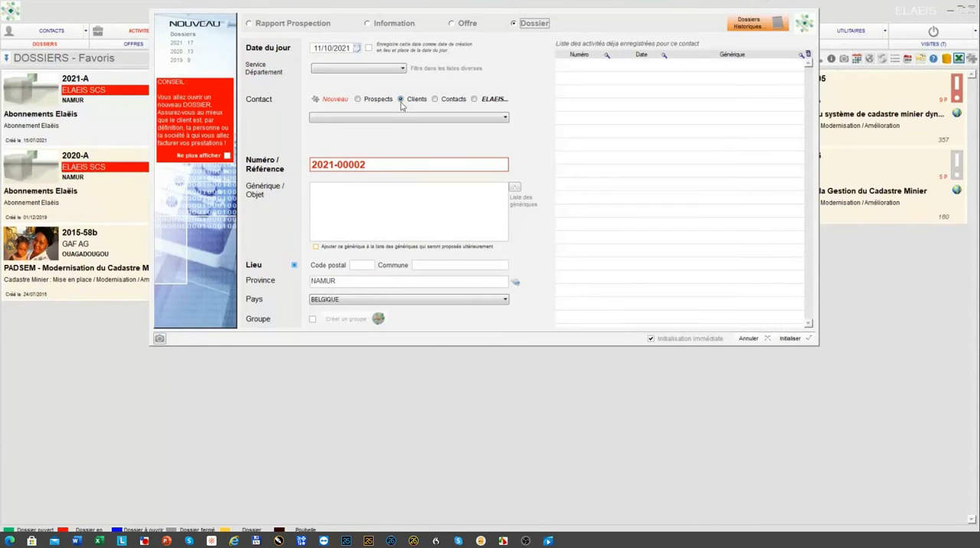
click(747, 338)
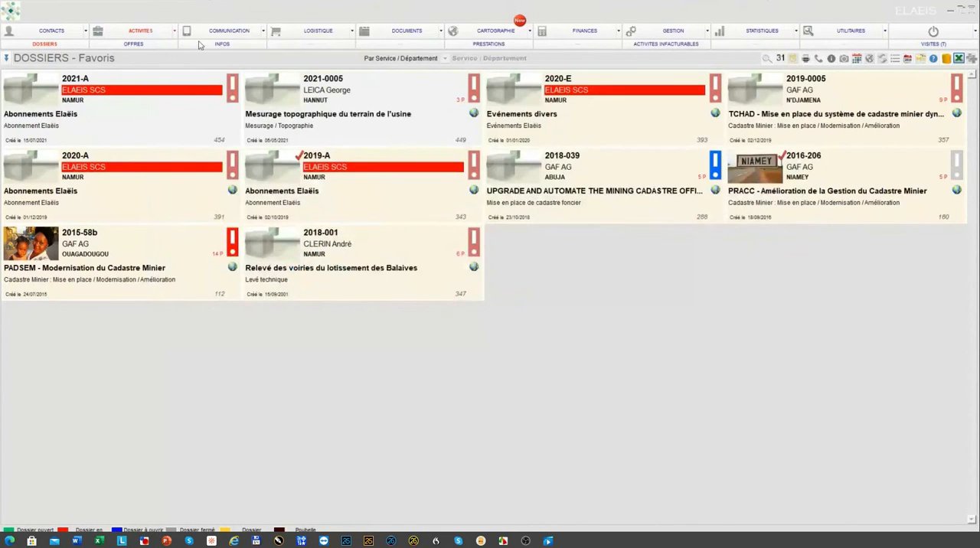
Step: Open the contact record of the favourite client GAF AG and inspect its Client status
click(51, 31)
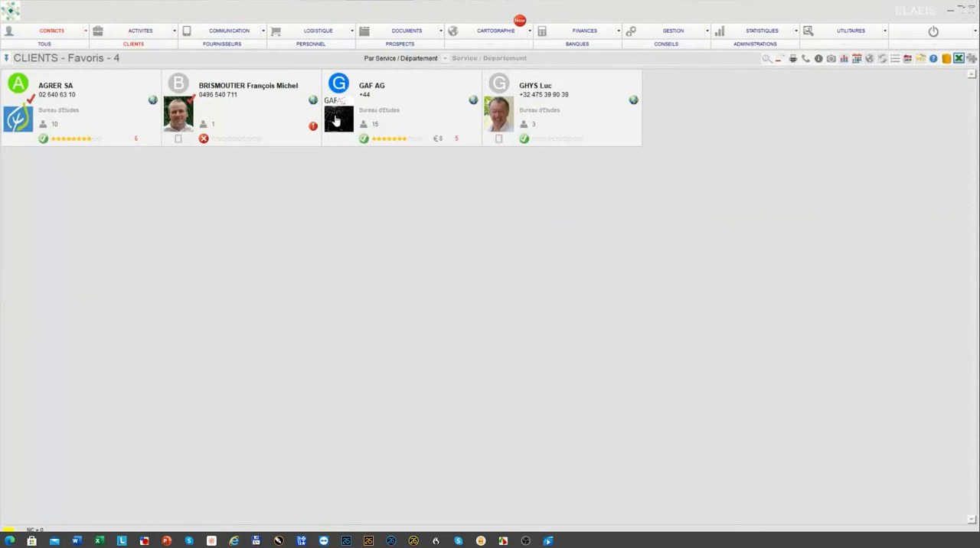
click(336, 125)
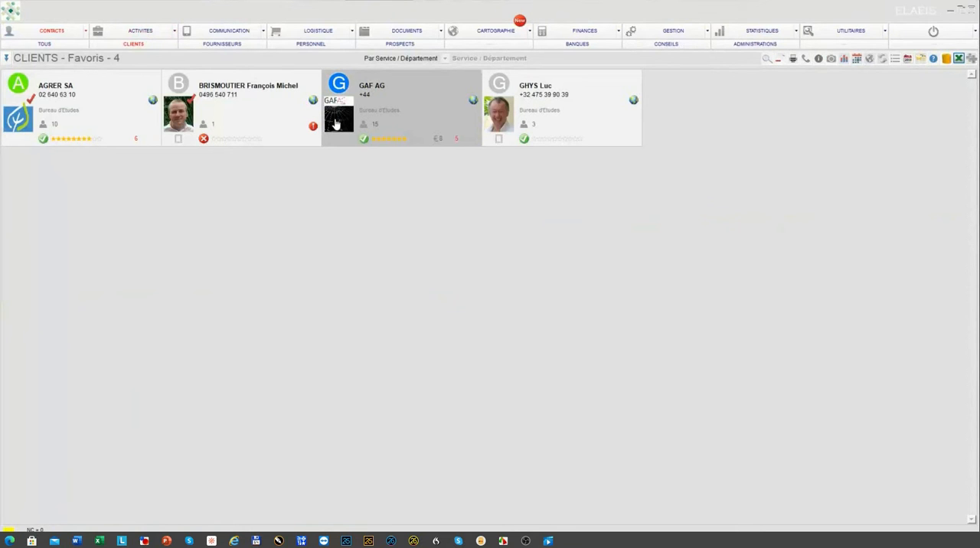
double_click(336, 125)
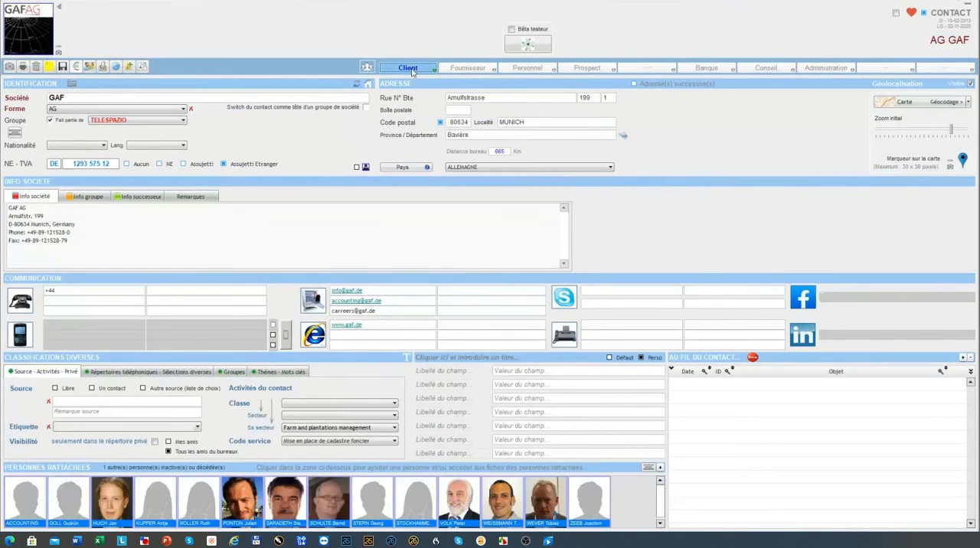
click(411, 72)
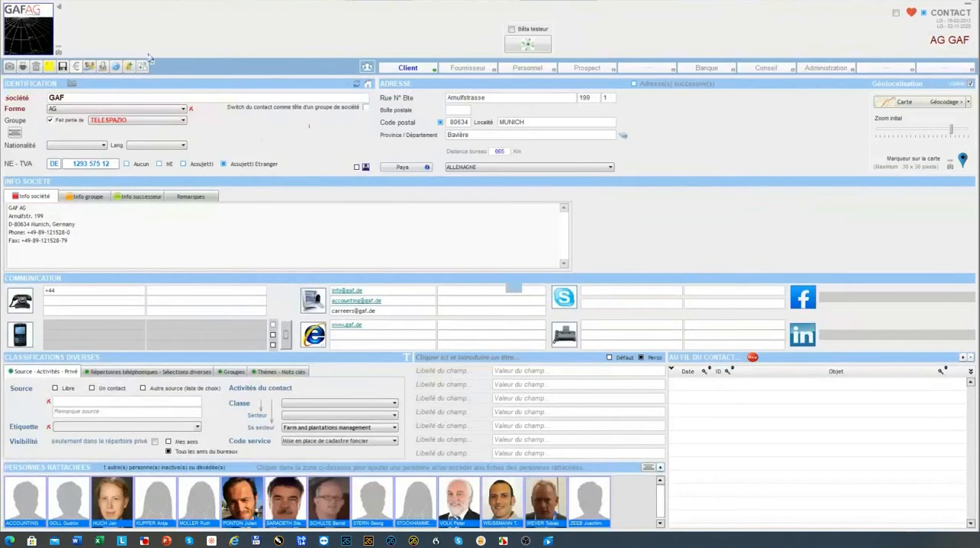
Step: Return to the dossiers and start a new activity of type Dossier
click(126, 33)
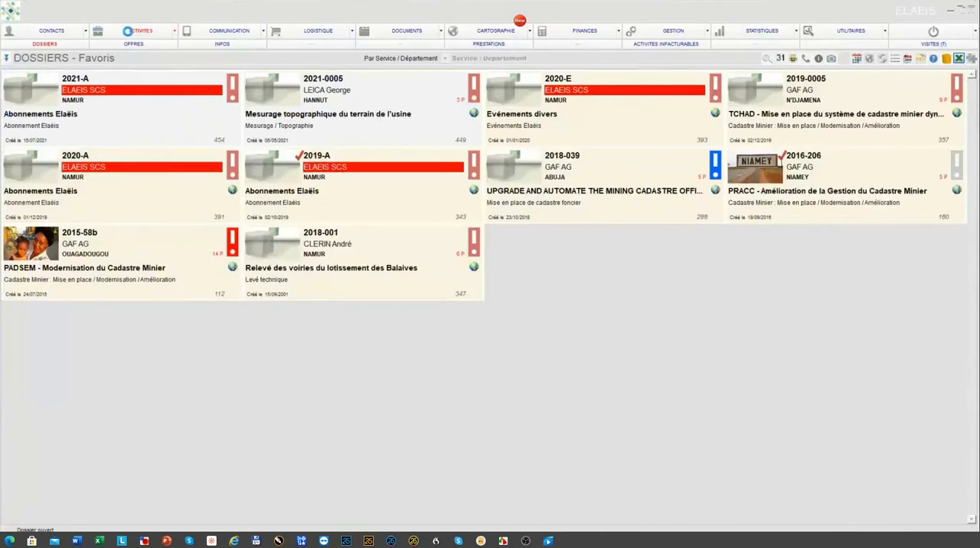
click(970, 60)
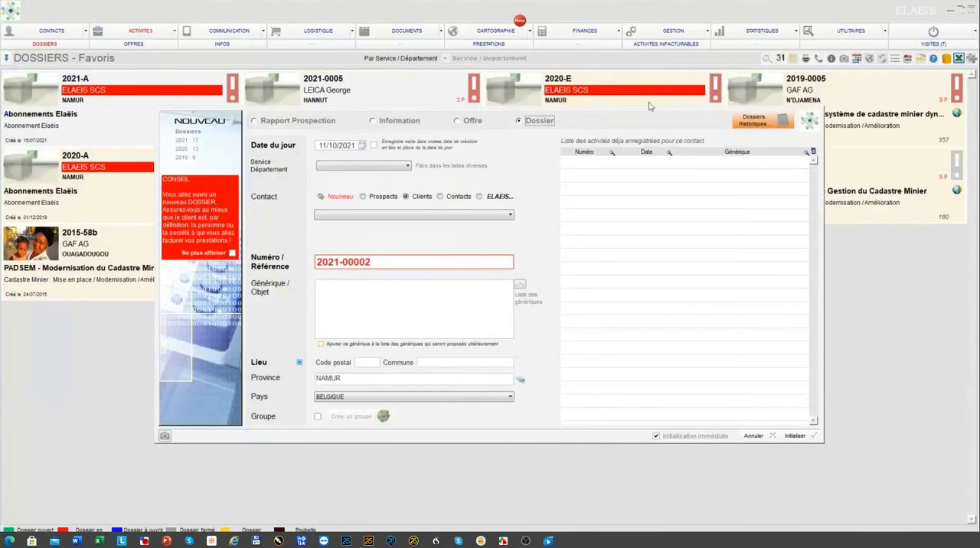
drag(587, 119, 579, 22)
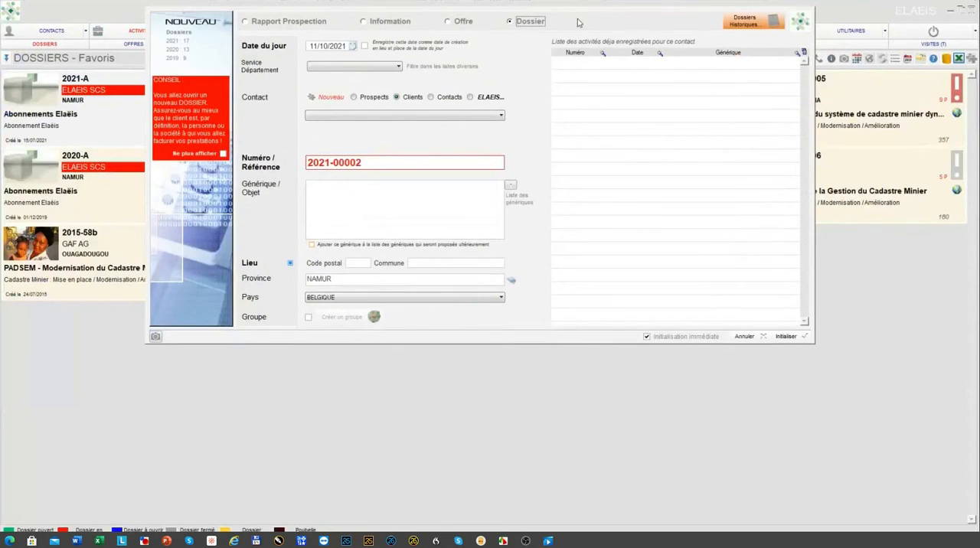
Step: Try two different existing clients as the contact of the new dossier
click(502, 116)
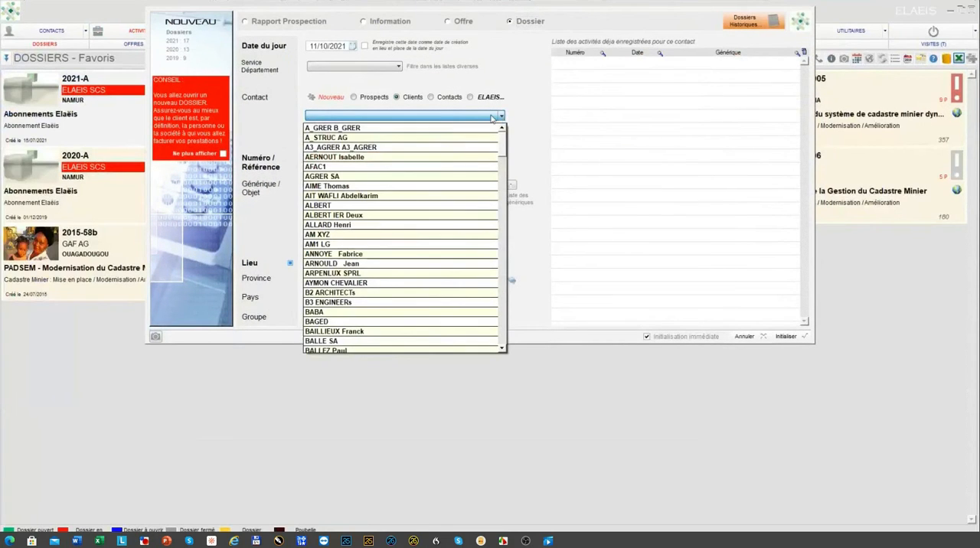
click(372, 217)
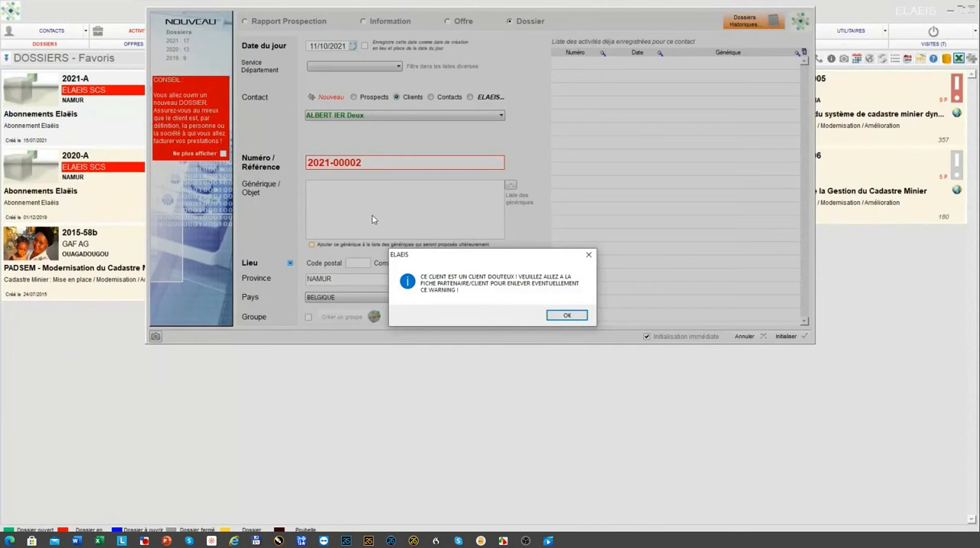
click(565, 315)
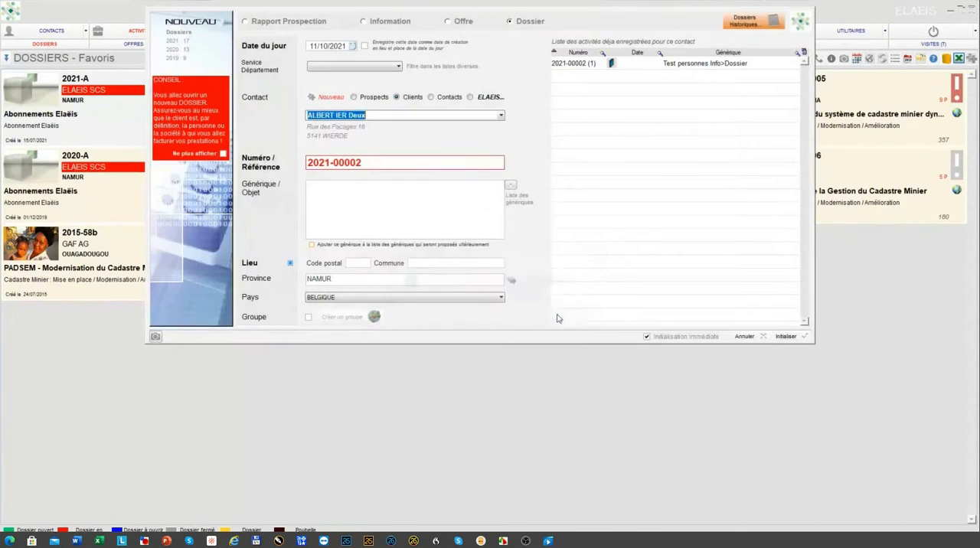
click(501, 117)
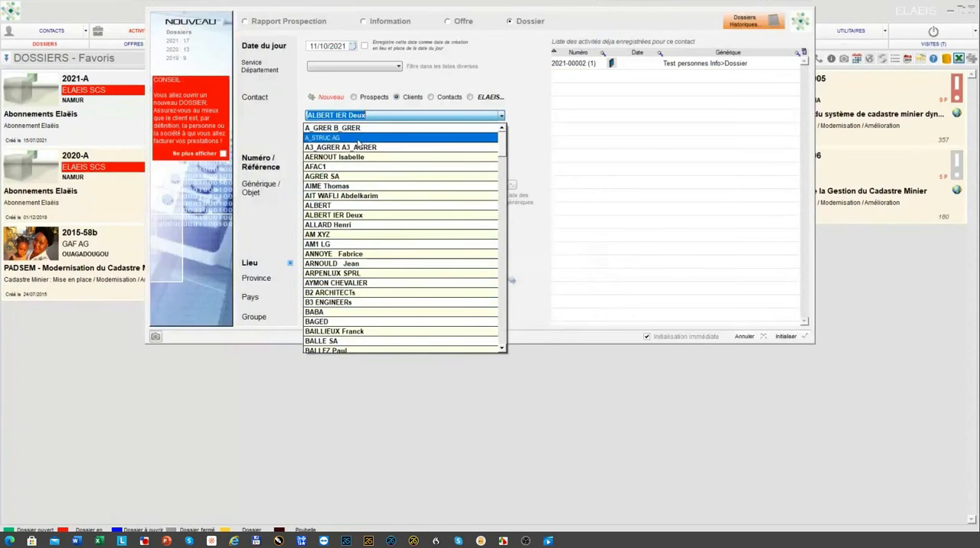
click(386, 159)
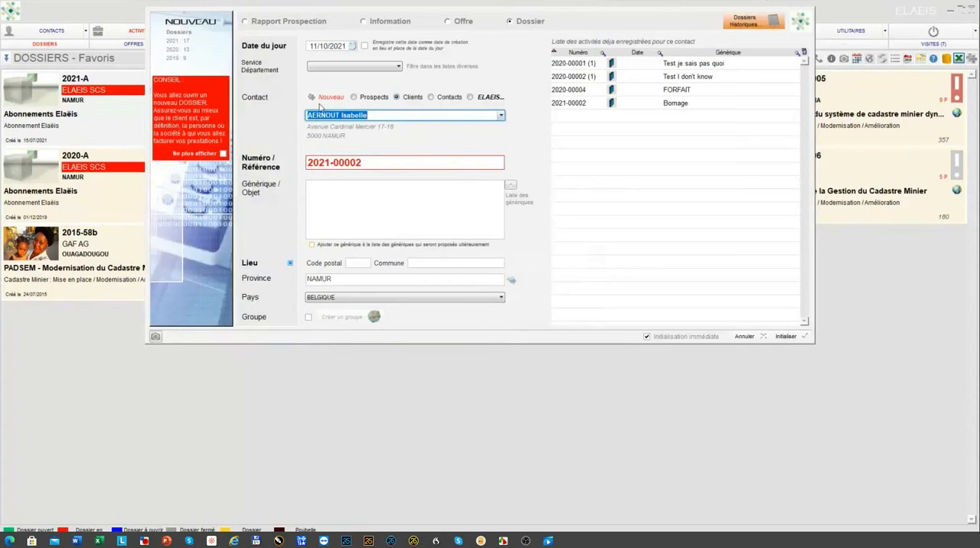
Step: Switch the contact source between Prospects, Clients and Contacts, and browse the client and contact lists
click(354, 98)
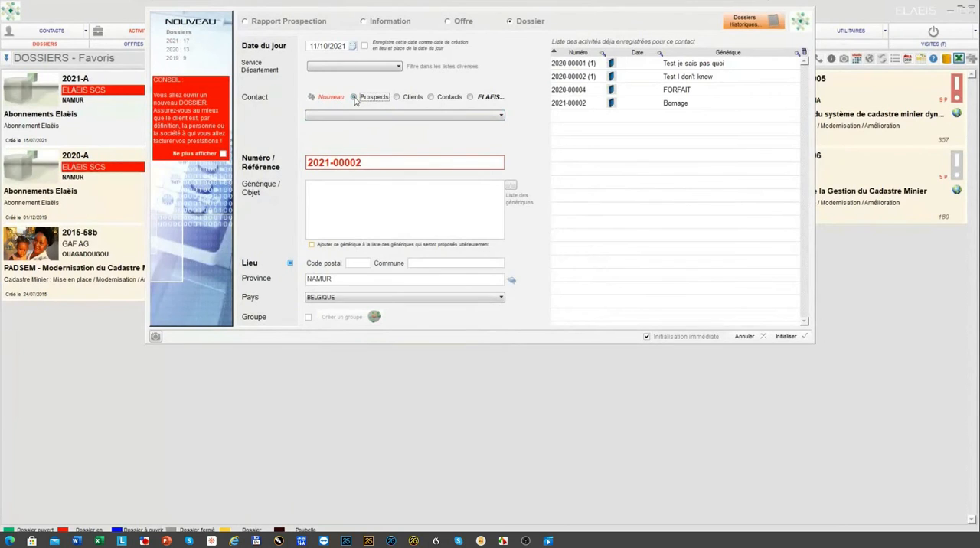
click(397, 97)
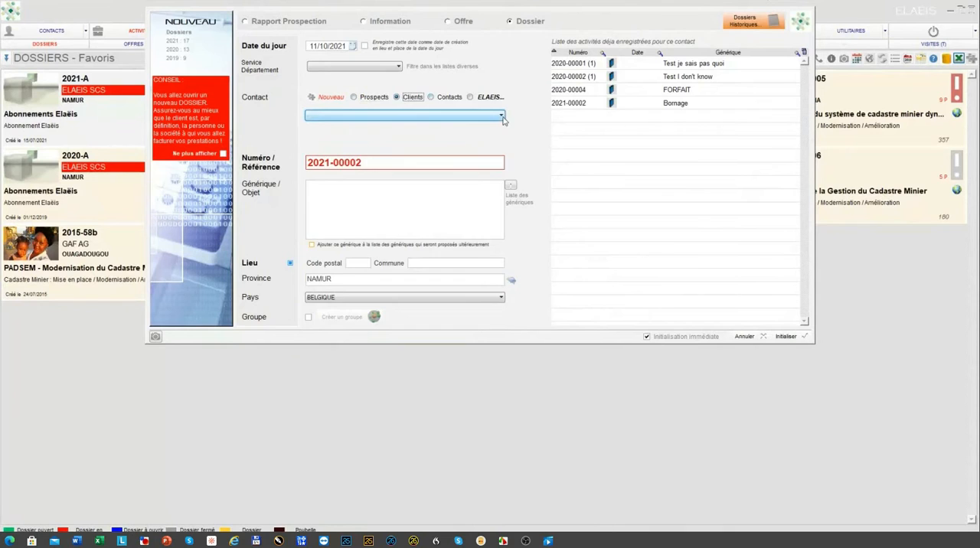
click(502, 117)
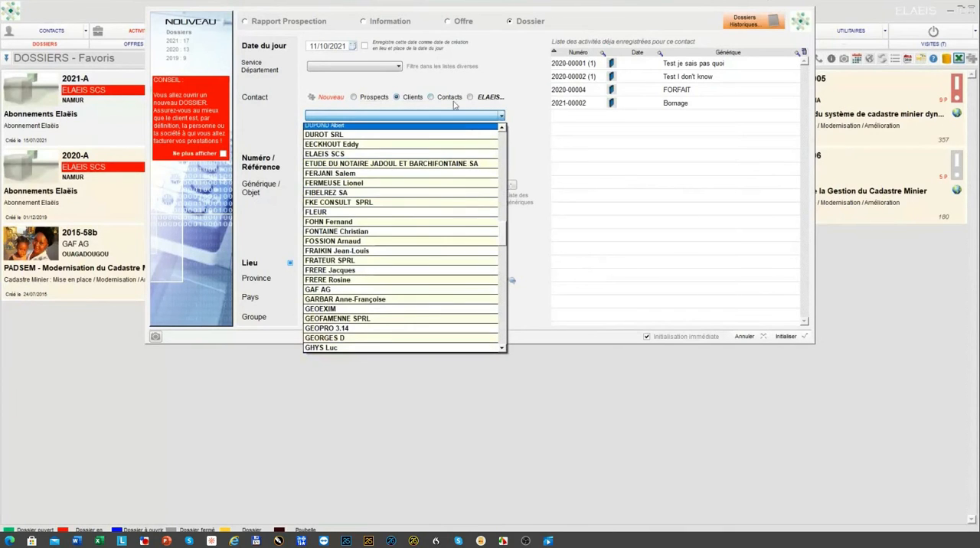
click(431, 98)
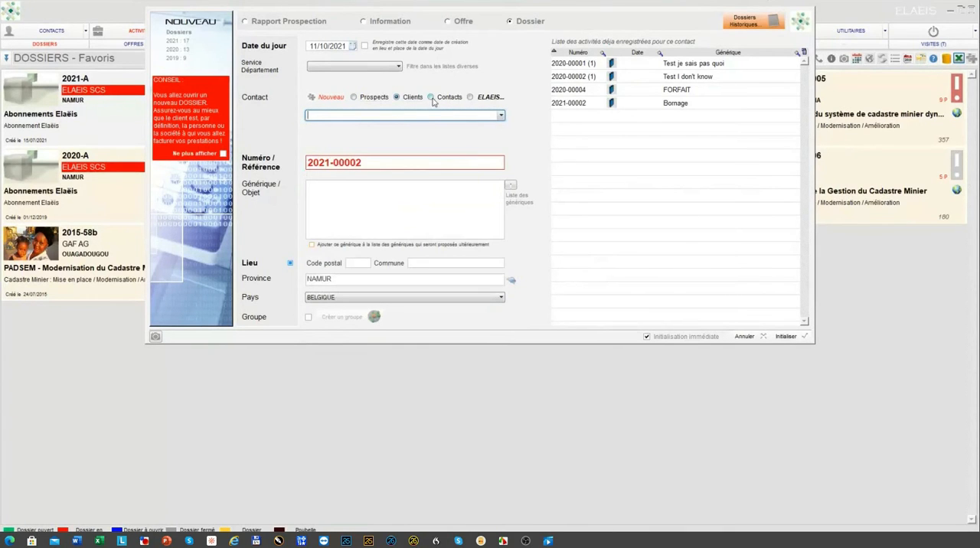
click(431, 98)
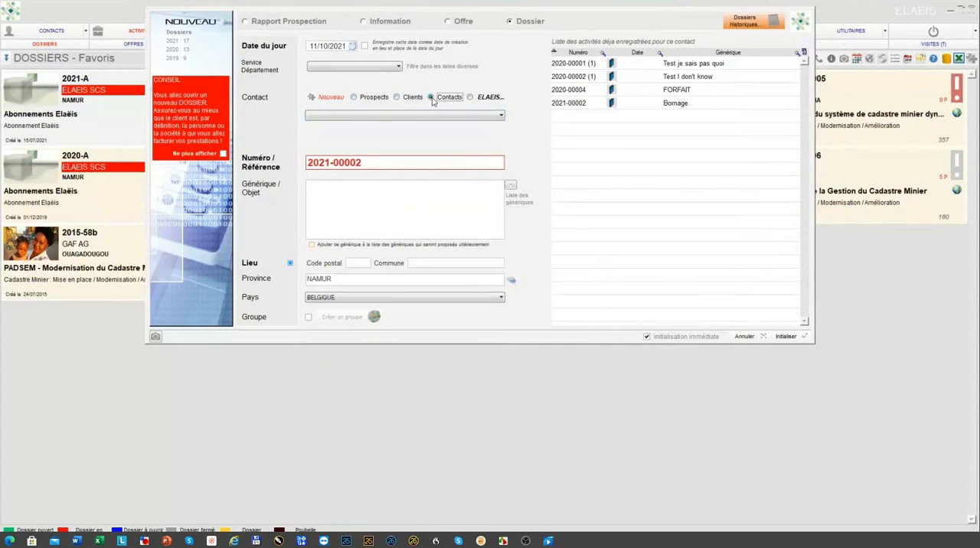
click(501, 116)
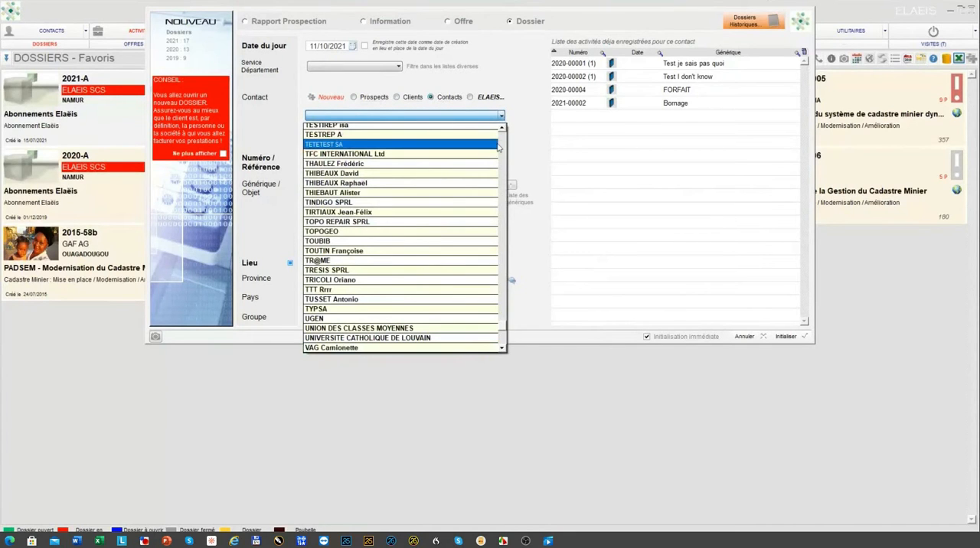
drag(499, 329, 502, 132)
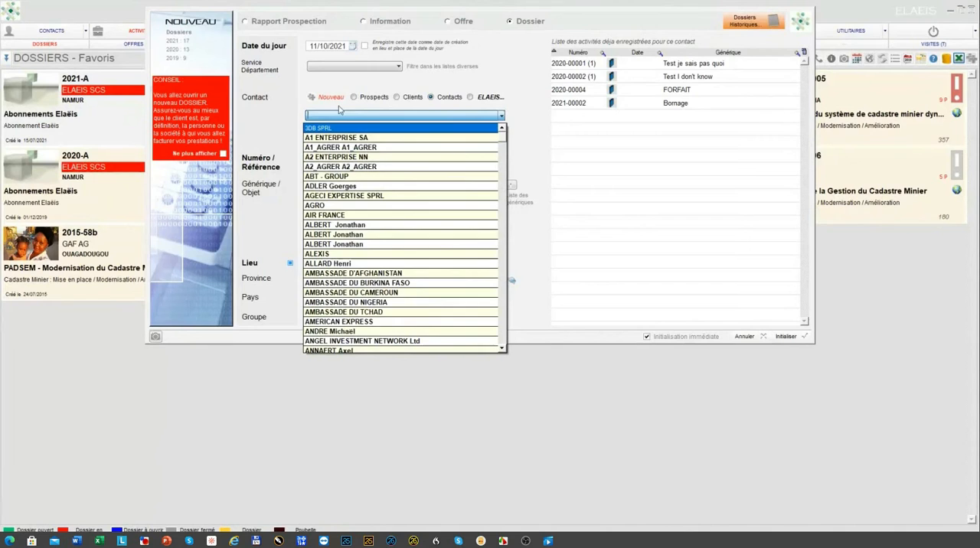
Step: Open the form for creating a new contact, cancel it, and try ELAEIS as the dossier's contact source
click(286, 112)
click(311, 97)
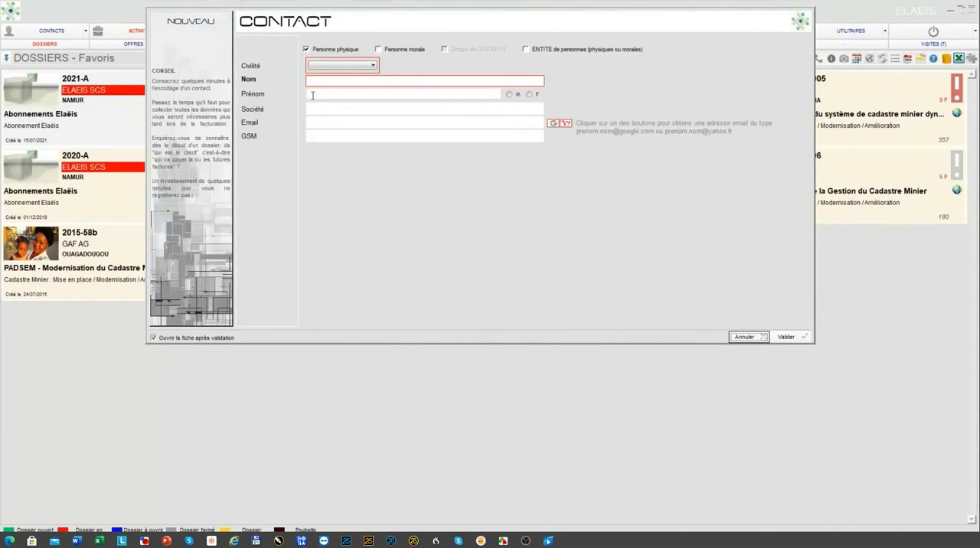
click(744, 337)
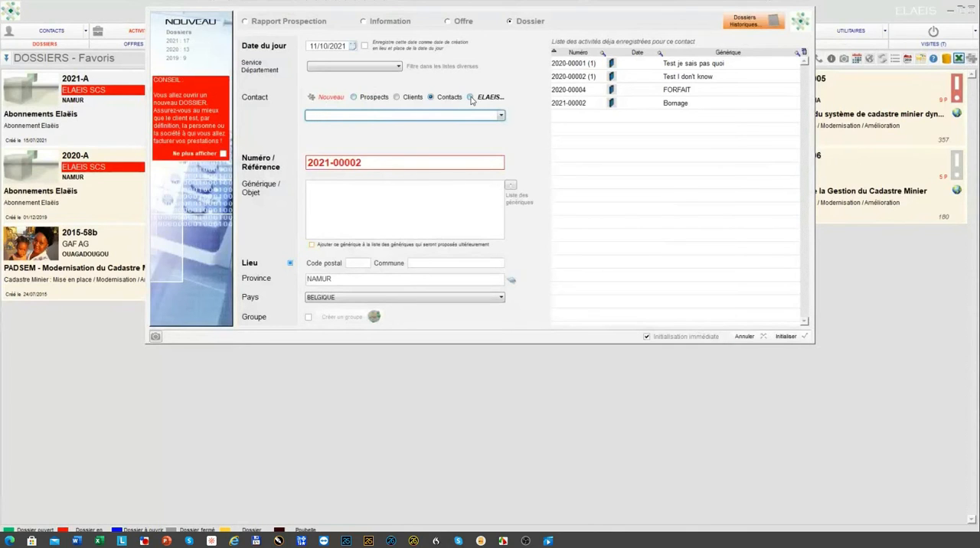
click(470, 97)
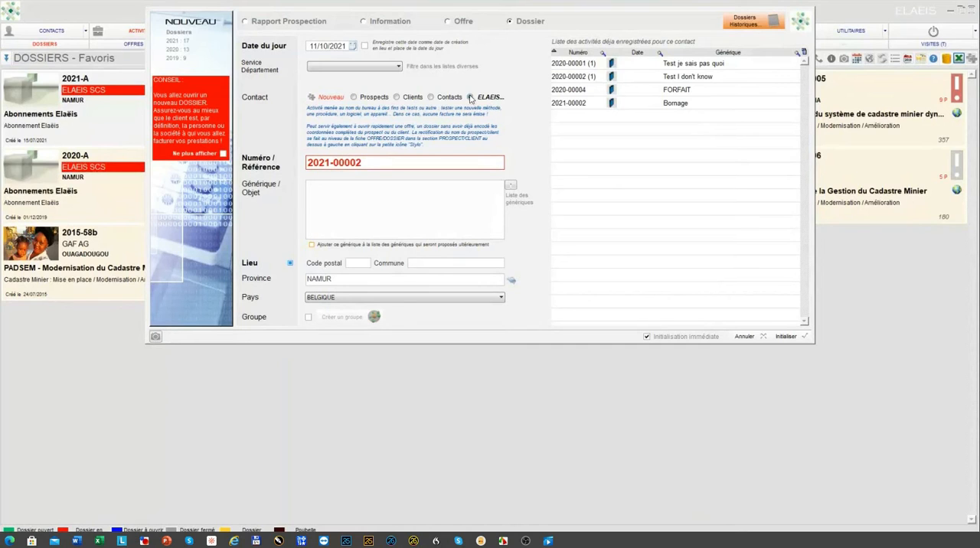
Step: Switch the contact source to Clients, assign the fourth client in the list, and open the Numéro / Référence for editing
click(397, 98)
click(501, 116)
scroll(426, 169, up, 20)
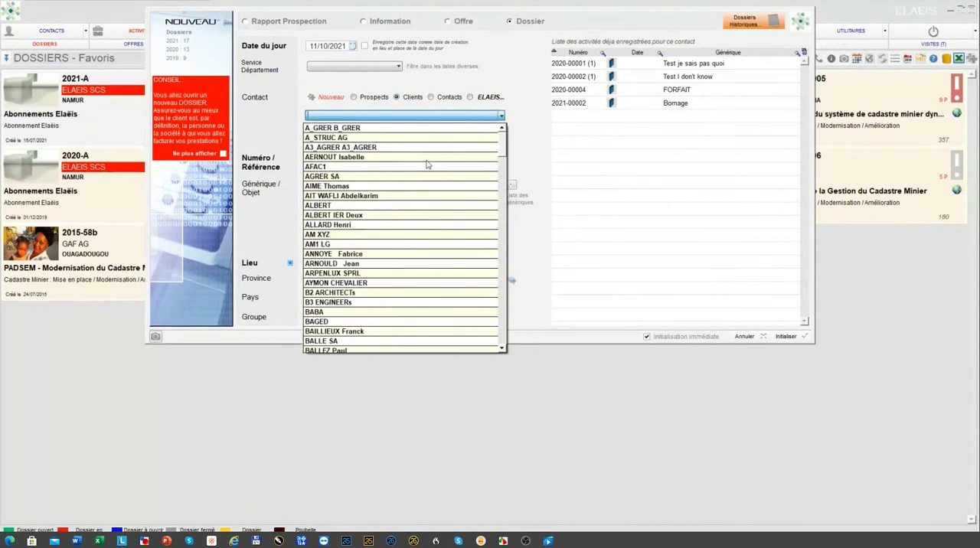
click(377, 157)
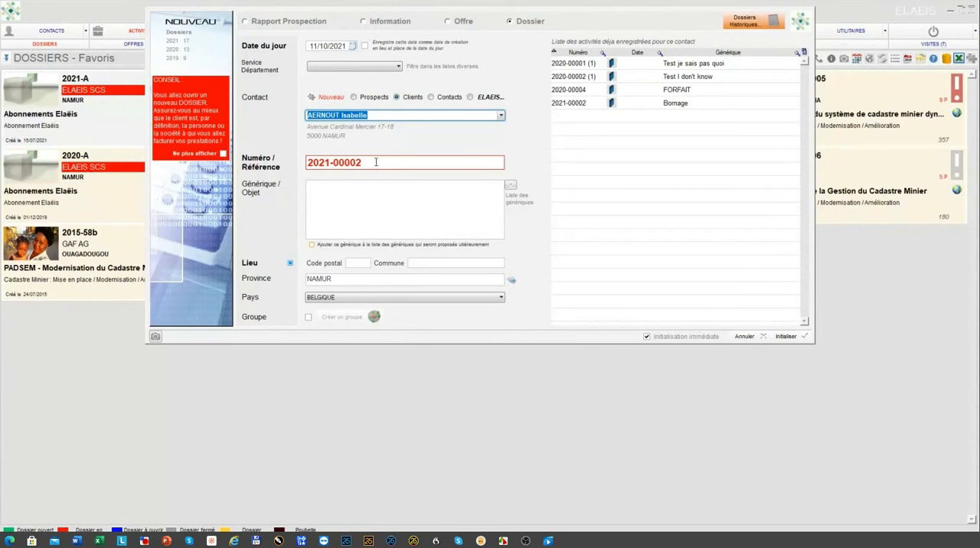
click(376, 162)
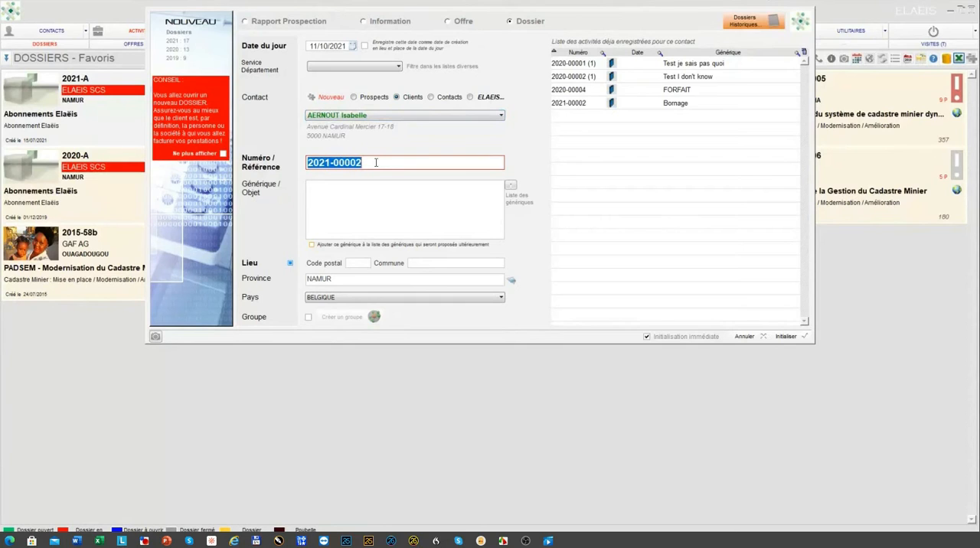
Step: Change the new dossier's Numéro / Référence to 2021-AI-007
click(376, 162)
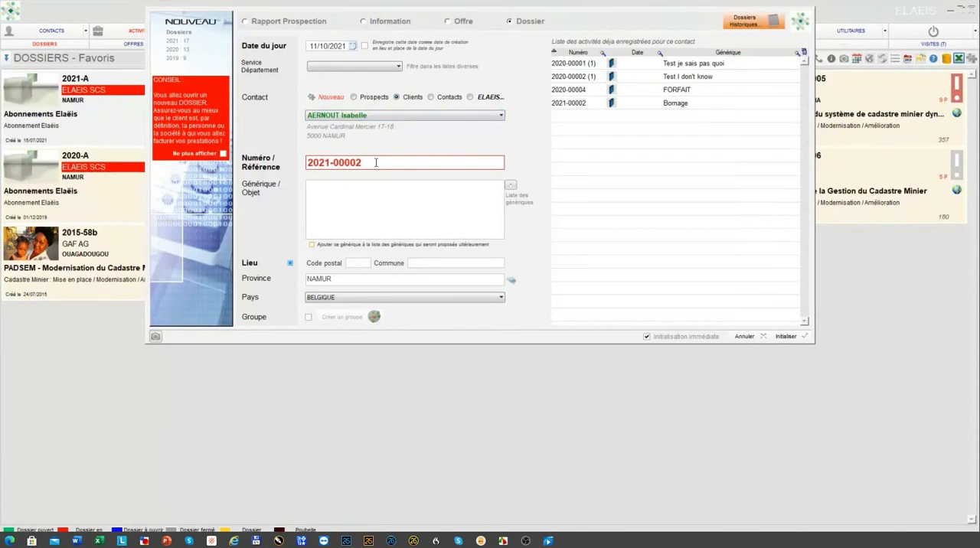
key(BackSpace)
key(BackSpace)
key(BackSpace)
key(BackSpace)
key(BackSpace)
text(AI-007)
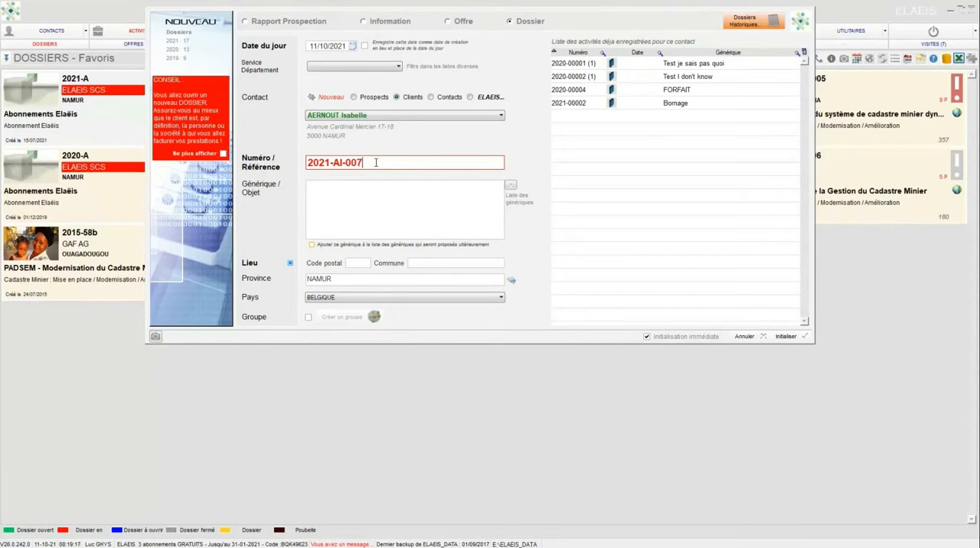
Step: Enter "Bornage de la propriété de Limal" as the dossier's Générique / Objet
click(375, 193)
text(Bornage de la proprie)
text(té de Limal)
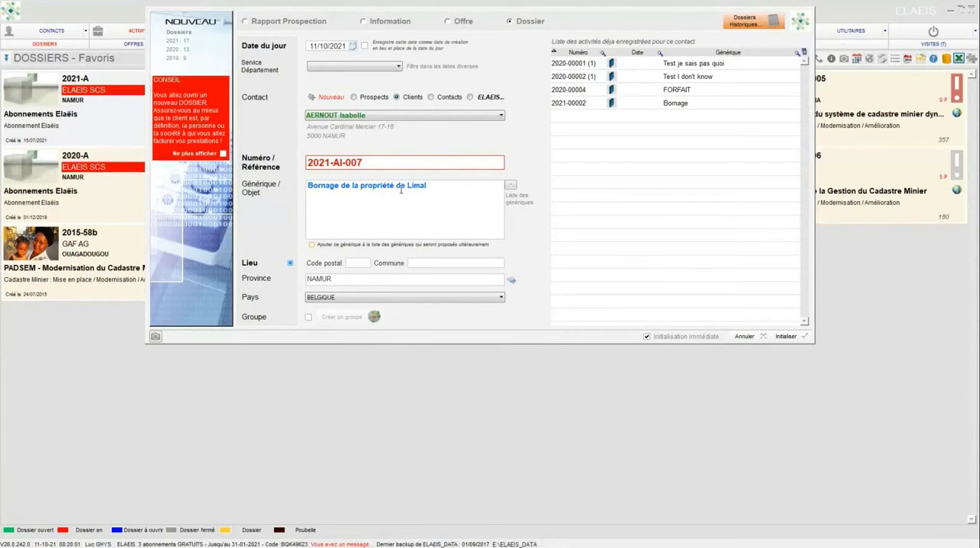
Step: Look through the list of predefined génériques and return to the free-text Générique / Objet
click(510, 189)
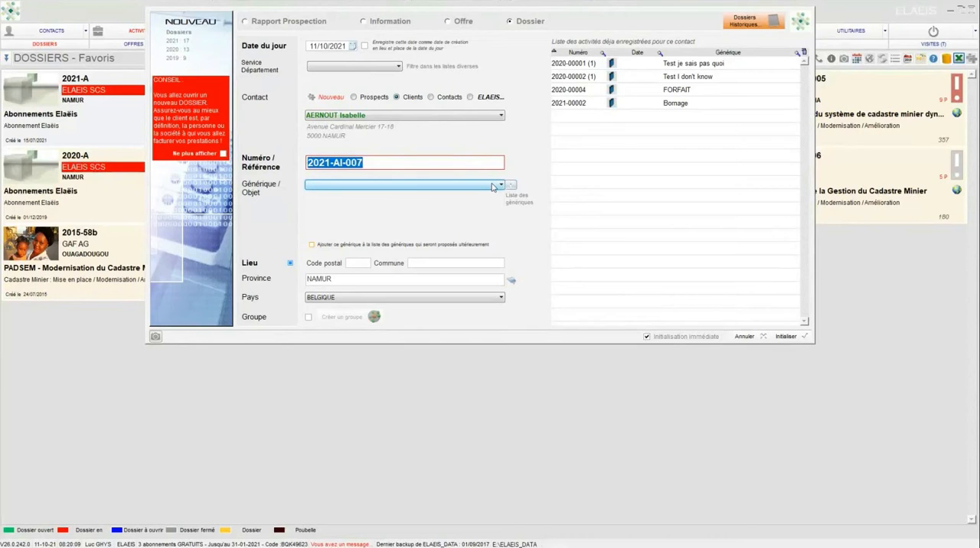
click(500, 187)
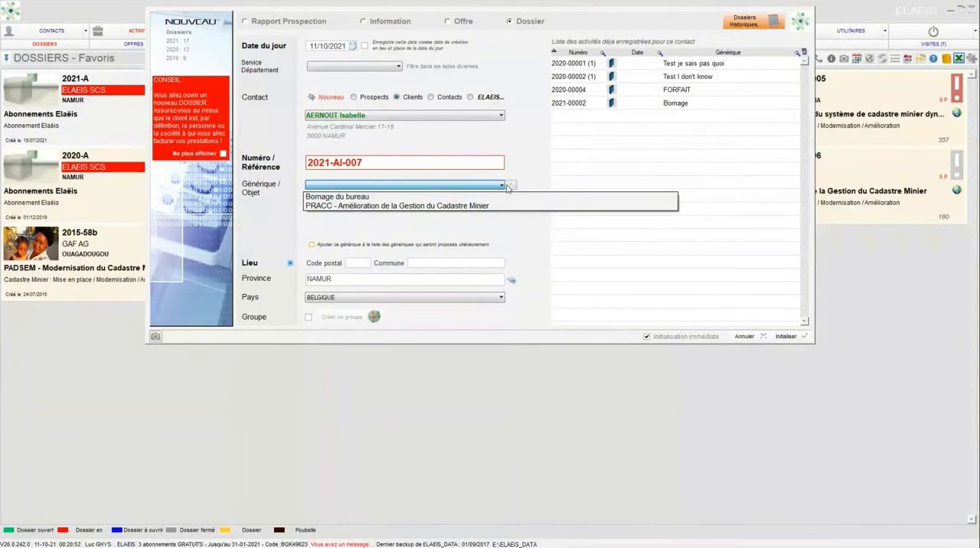
click(510, 187)
click(511, 188)
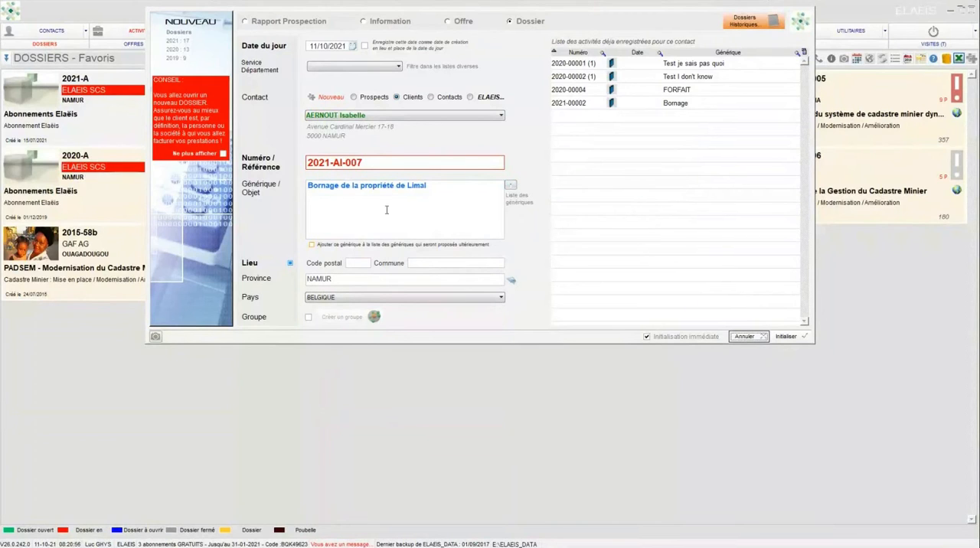
Step: Replace the Générique / Objet text with "Etat d'avancement et calculs des stock du site de Lustin - 31 décembre 2021"
drag(307, 185, 480, 183)
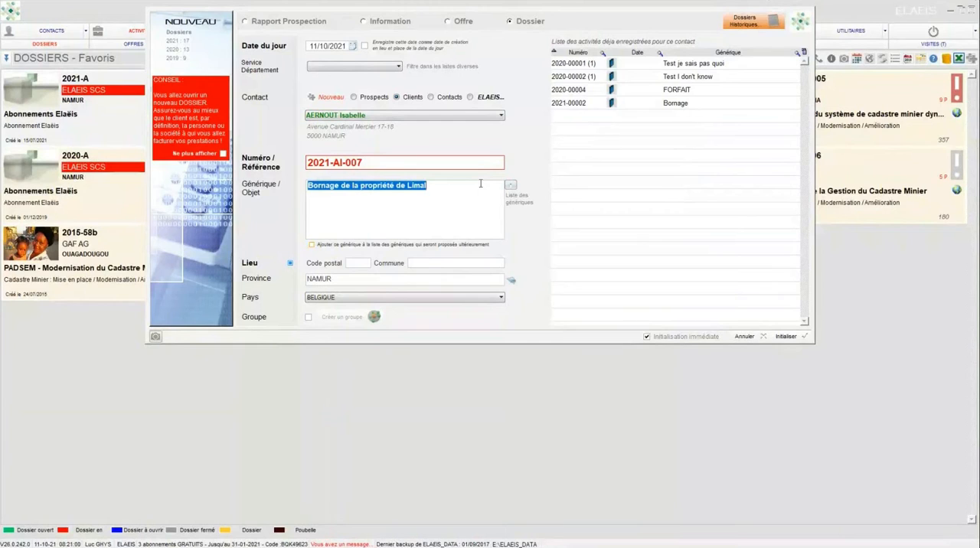
text(Etat des lieu)
key(BackSpace)
key(BackSpace)
key(BackSpace)
key(BackSpace)
key(BackSpace)
key(BackSpace)
key(BackSpace)
text('avancement et calculs des stock du ssi)
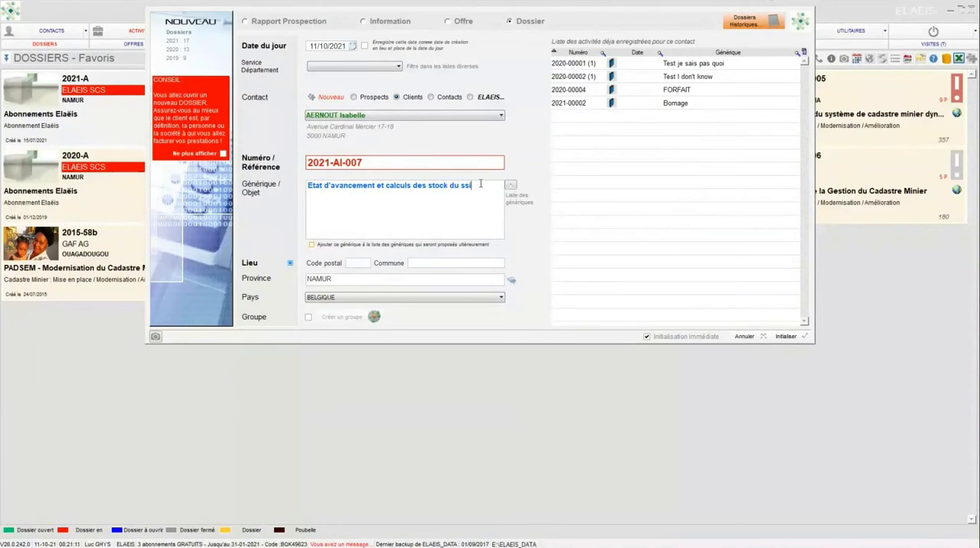
key(BackSpace)
key(BackSpace)
text(ite)
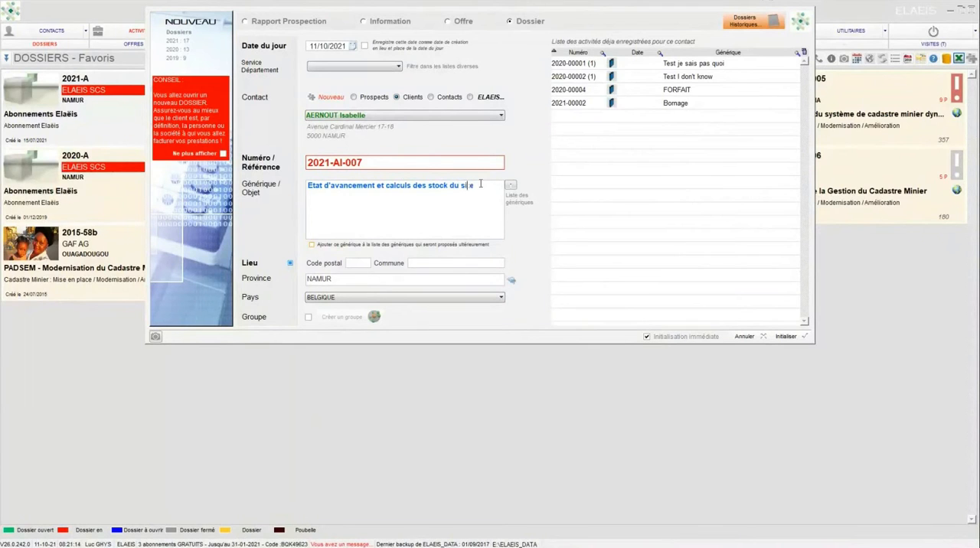
text( de Lustin - 31 décembre 2021)
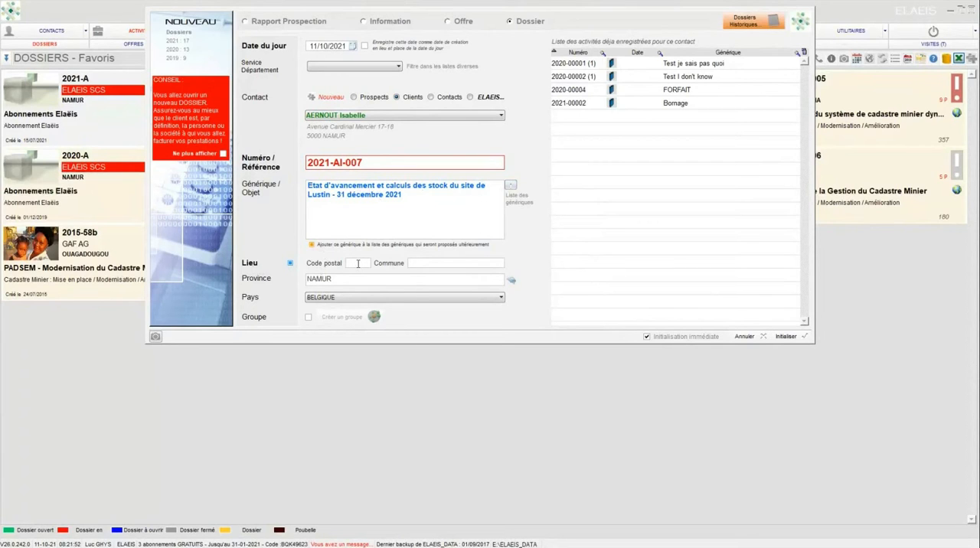
click(358, 263)
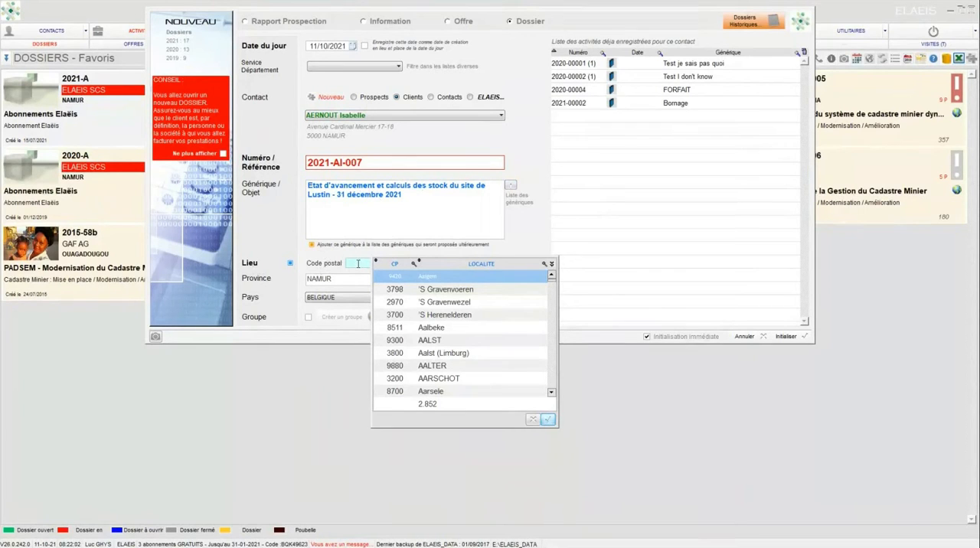
text(51)
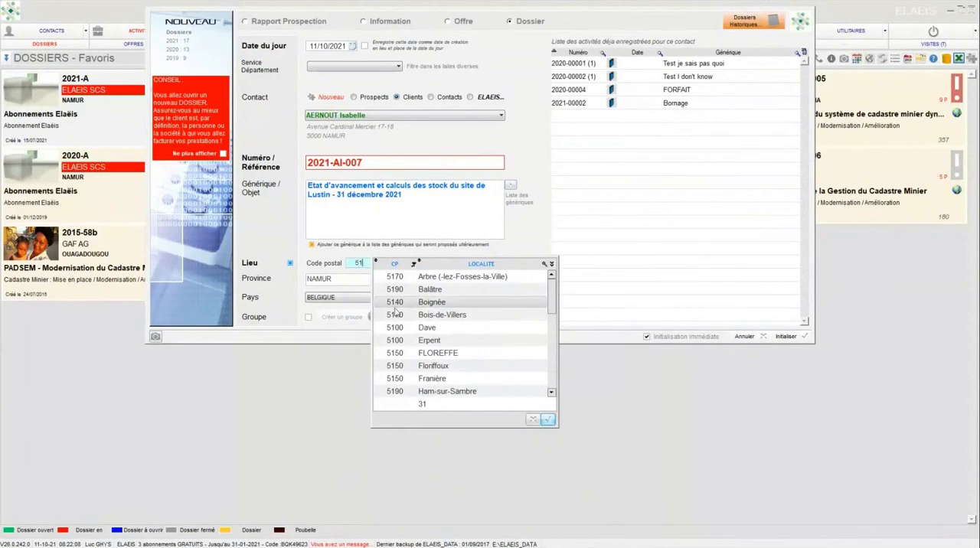
scroll(410, 334, down, 2)
click(407, 332)
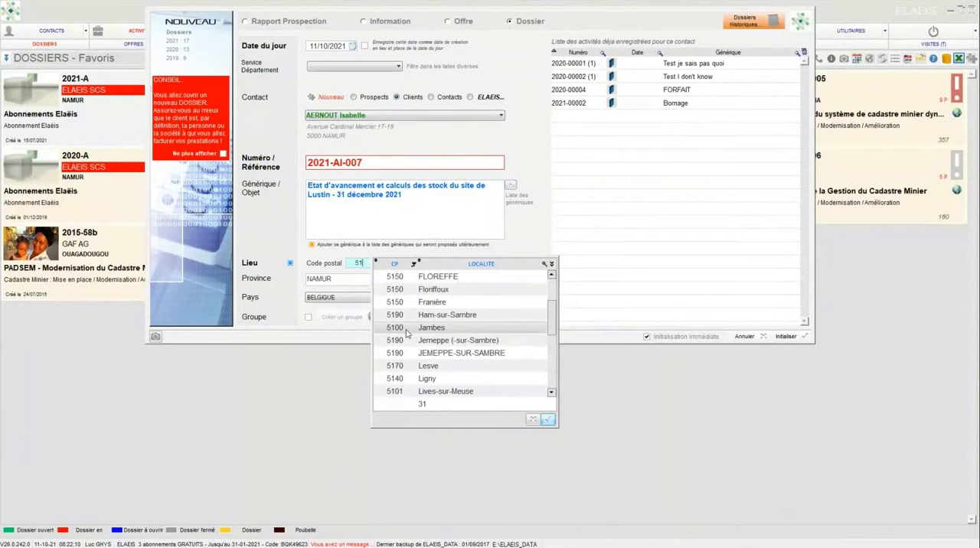
key(BackSpace)
key(BackSpace)
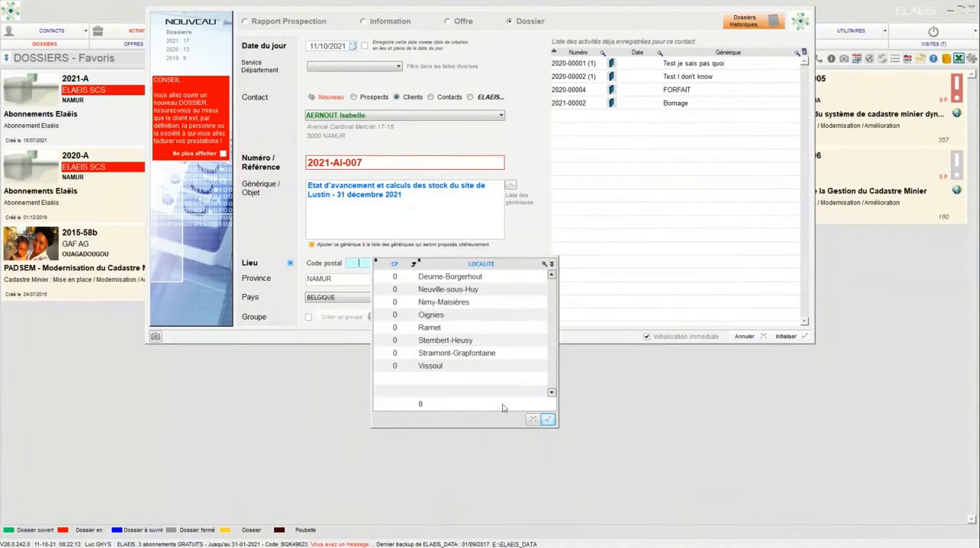
click(532, 420)
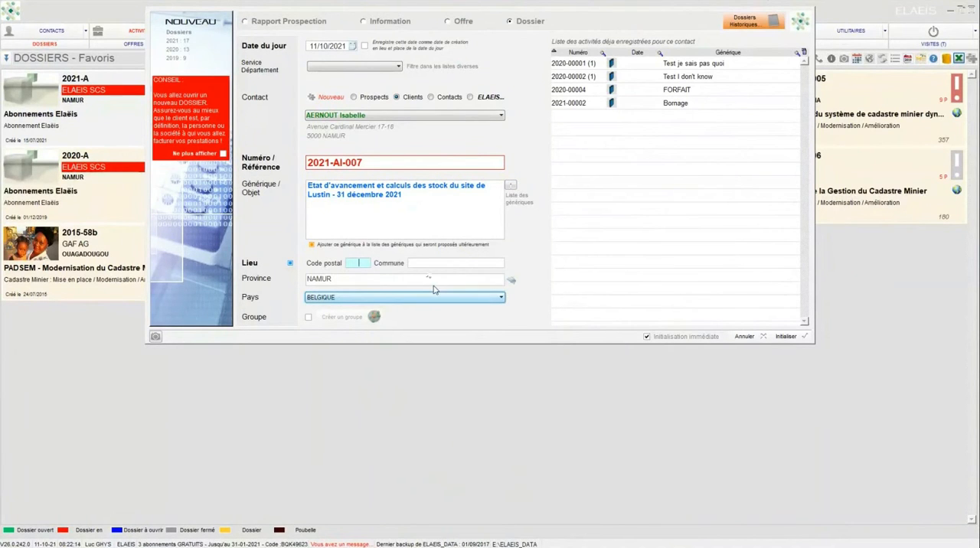
Step: Set the dossier's commune to Lustin with postal code 5170, and switch the Lieu option off and on again
click(425, 262)
text(LUST)
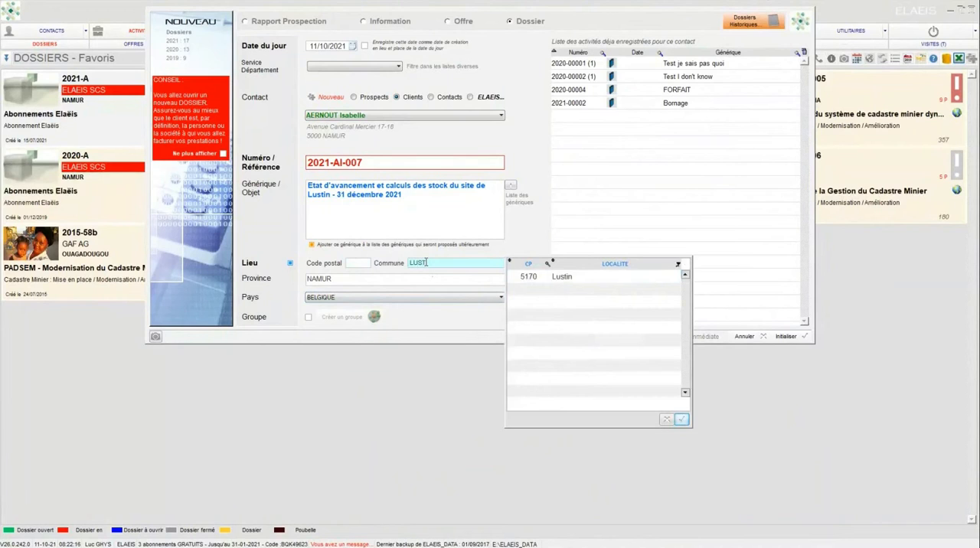
double_click(525, 278)
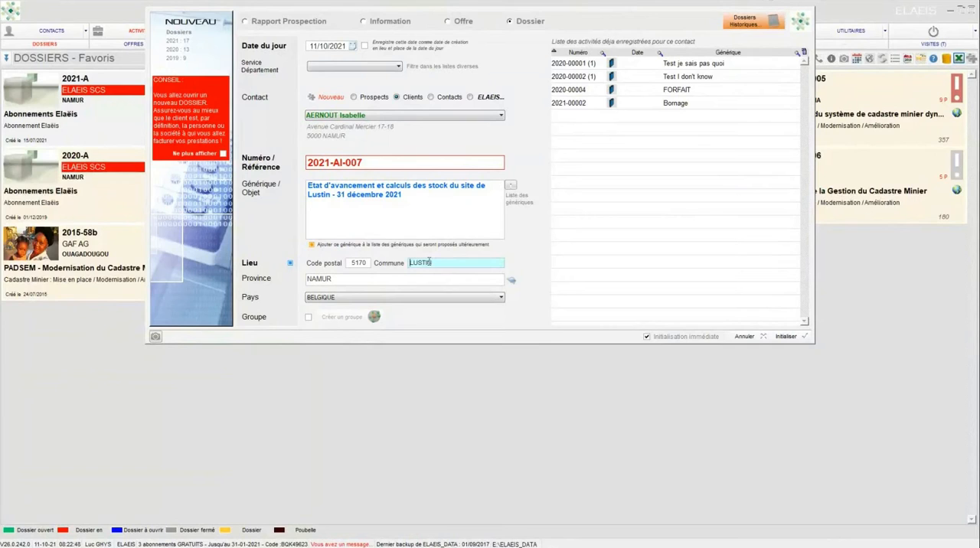
click(290, 264)
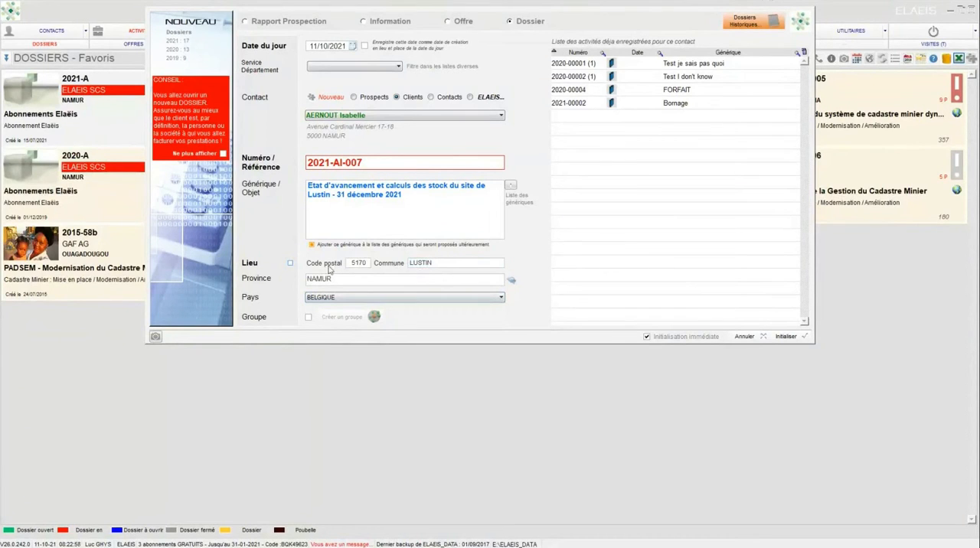
click(290, 263)
Step: Choose Namur as the province on the map of Belgium and initialise the dossier
mouse_move(512, 284)
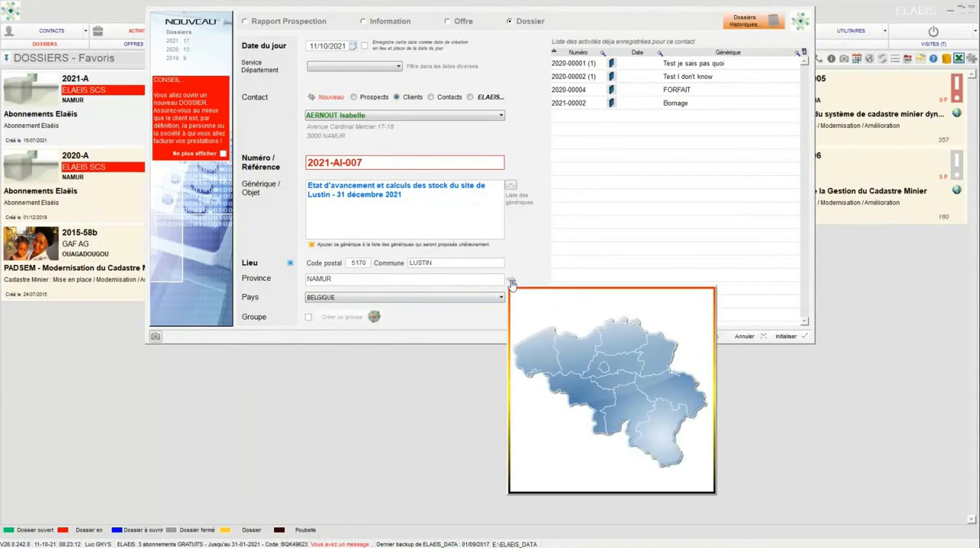
click(618, 406)
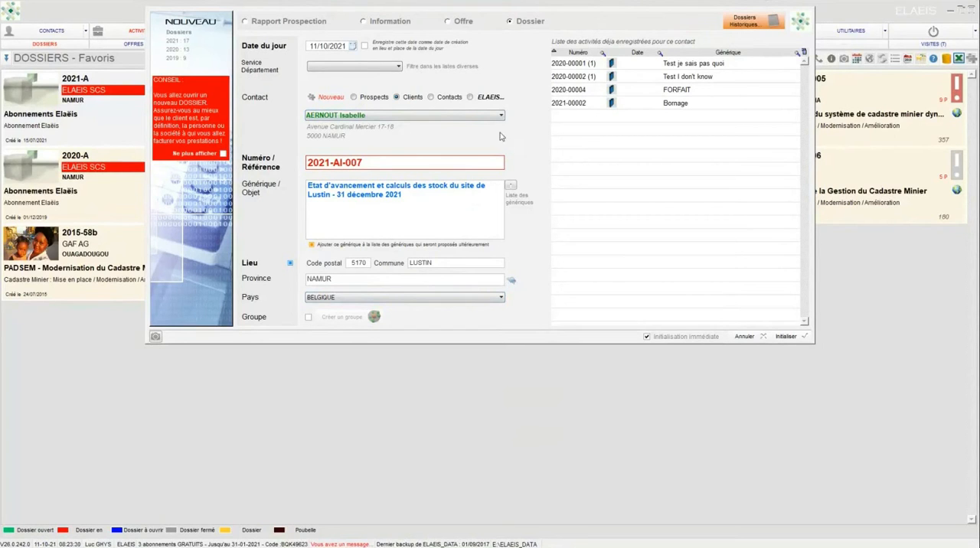
click(780, 339)
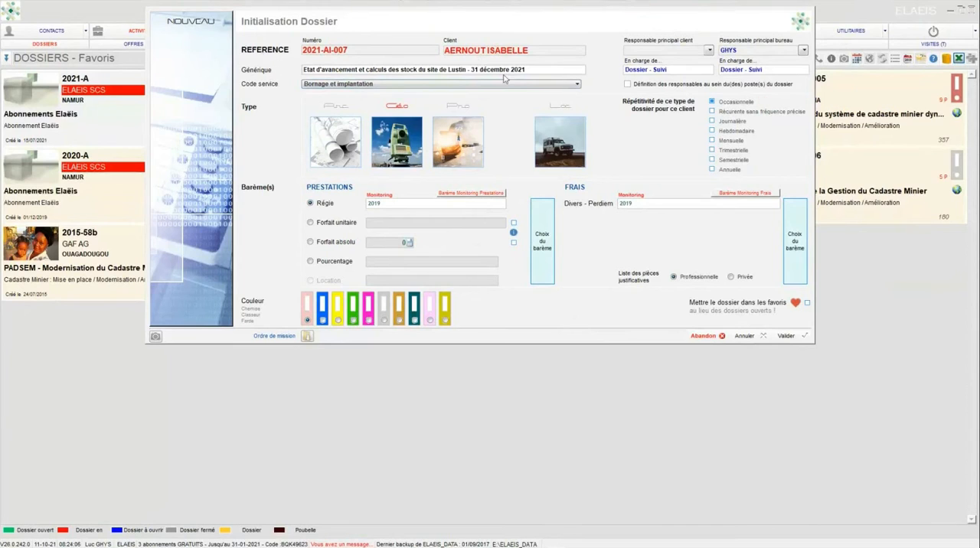
Step: Set the dossier's Code service to Levé technique
click(577, 85)
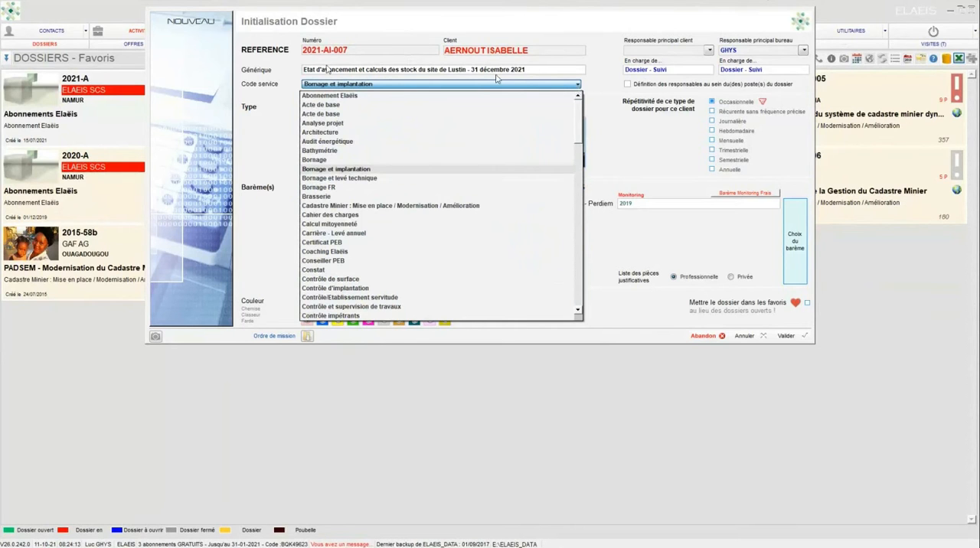
drag(578, 122, 562, 243)
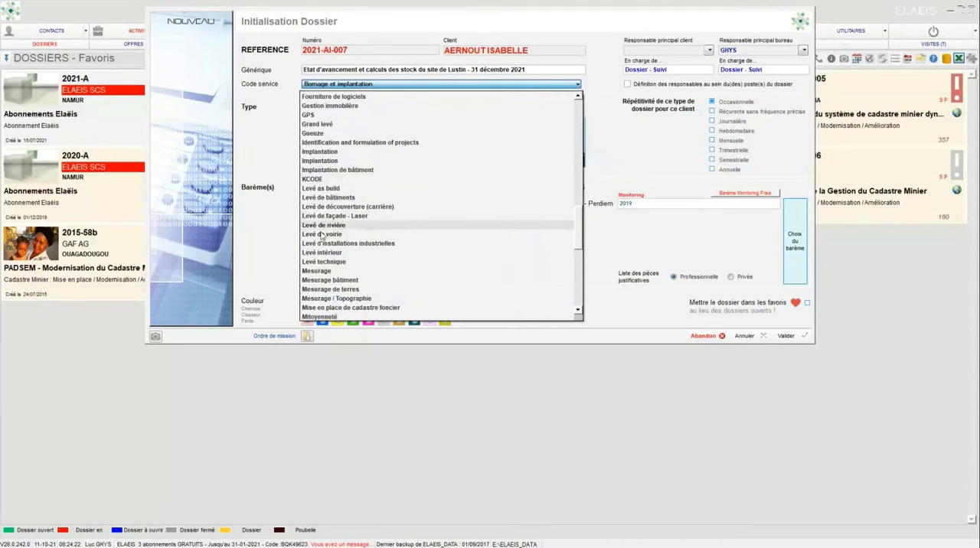
click(326, 260)
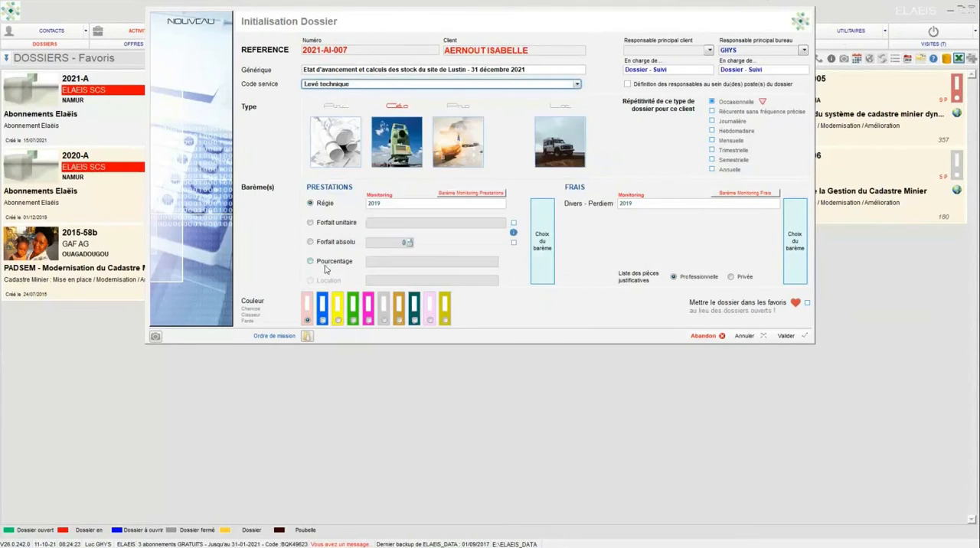
Step: Change the dossier's Code service to Levé de découverte (carrière)
click(577, 84)
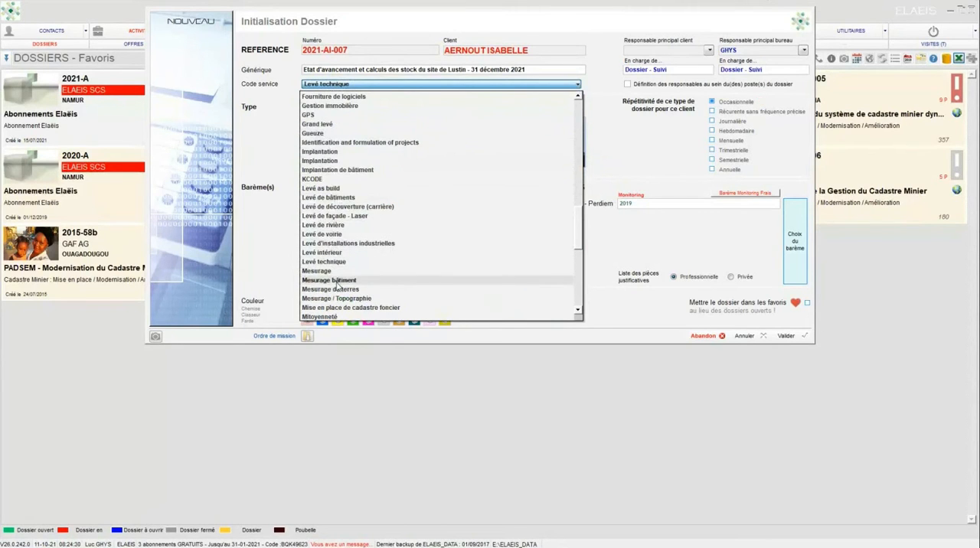
scroll(356, 228, down, 7)
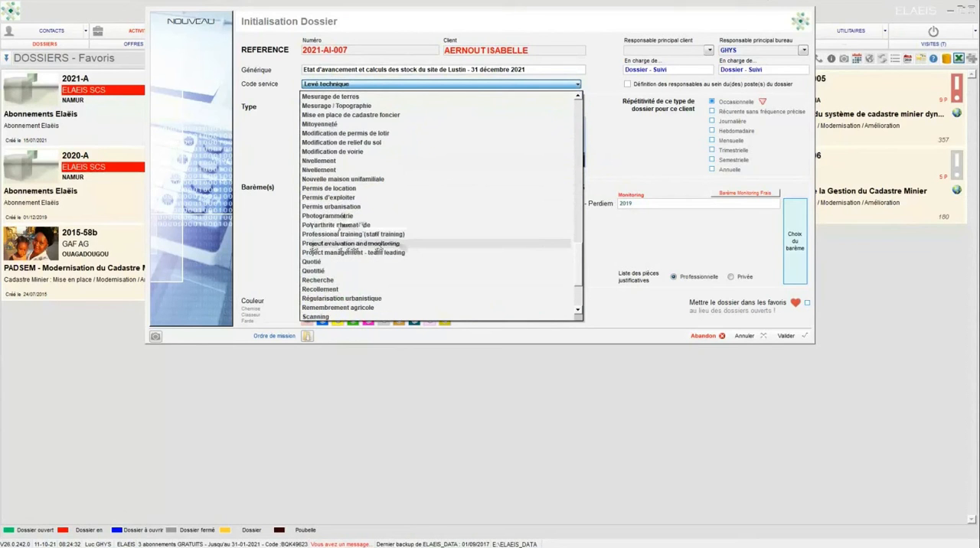
scroll(340, 225, down, 4)
scroll(359, 227, up, 3)
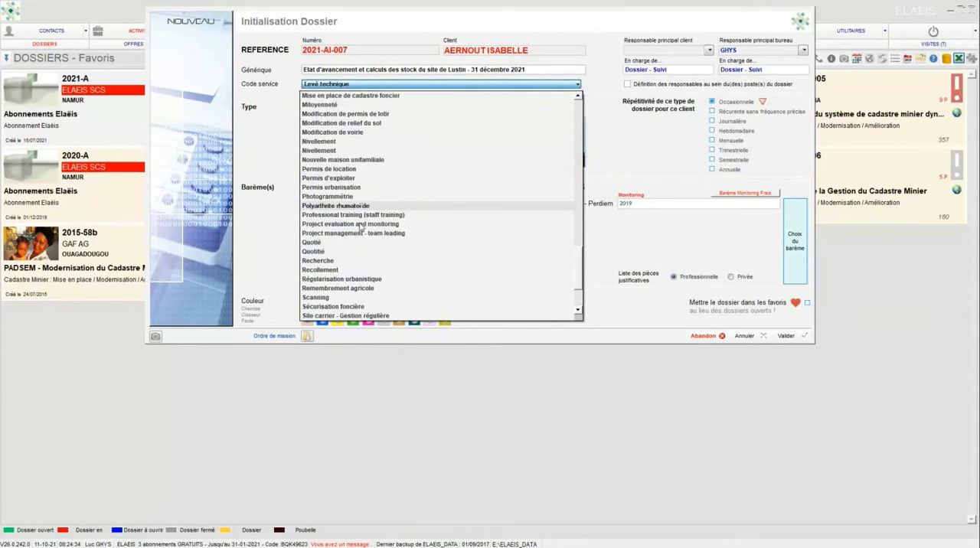
scroll(359, 227, up, 4)
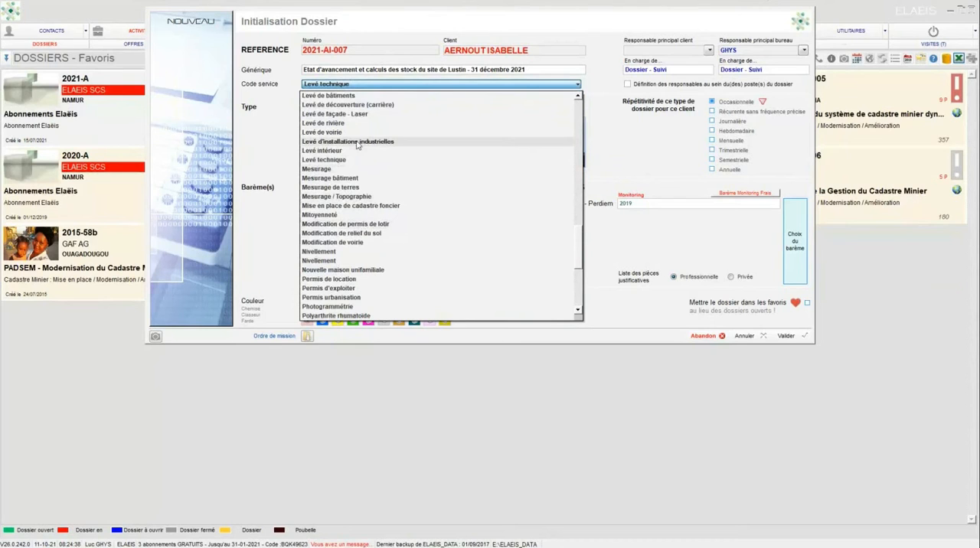
click(348, 107)
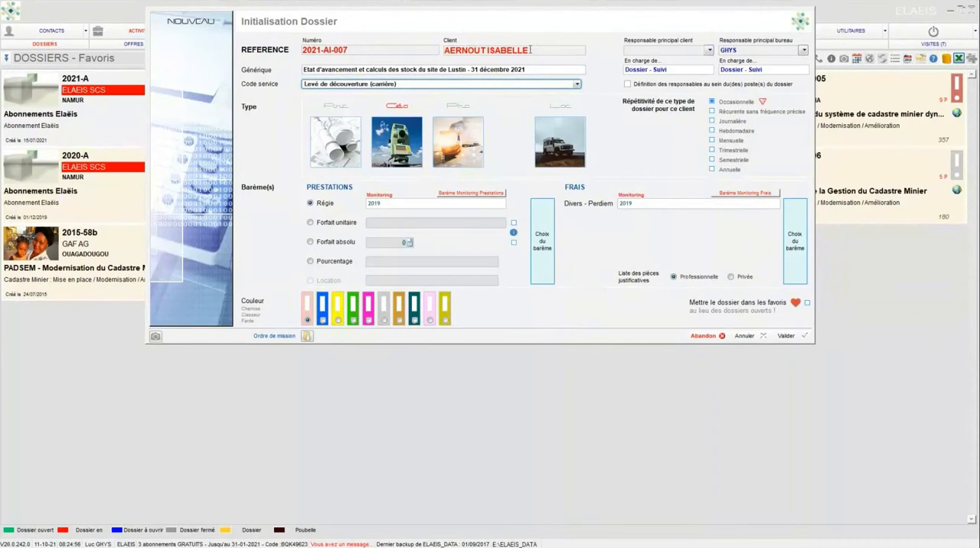
Step: Assign the second listed contact as Responsable principal client and the first listed staff member as Responsable principal bureau
click(708, 50)
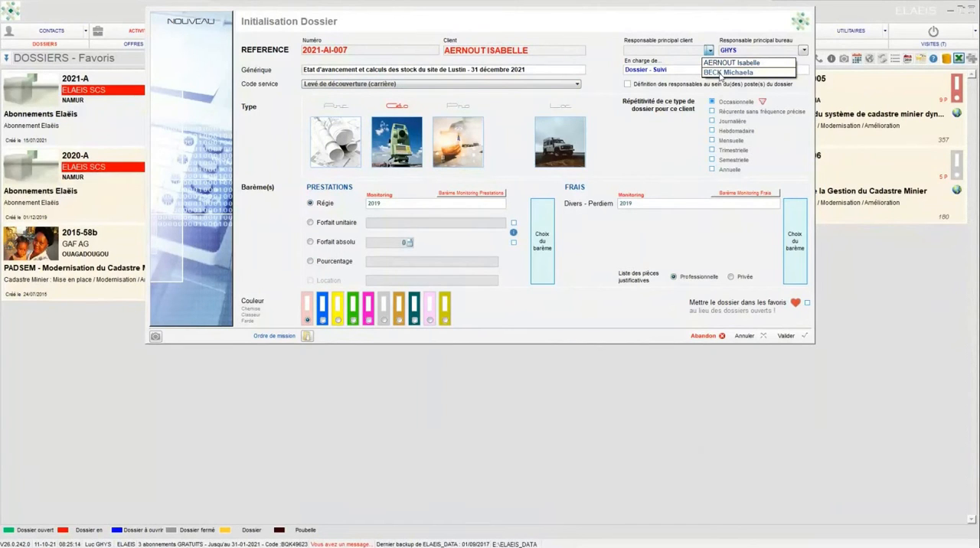
click(720, 73)
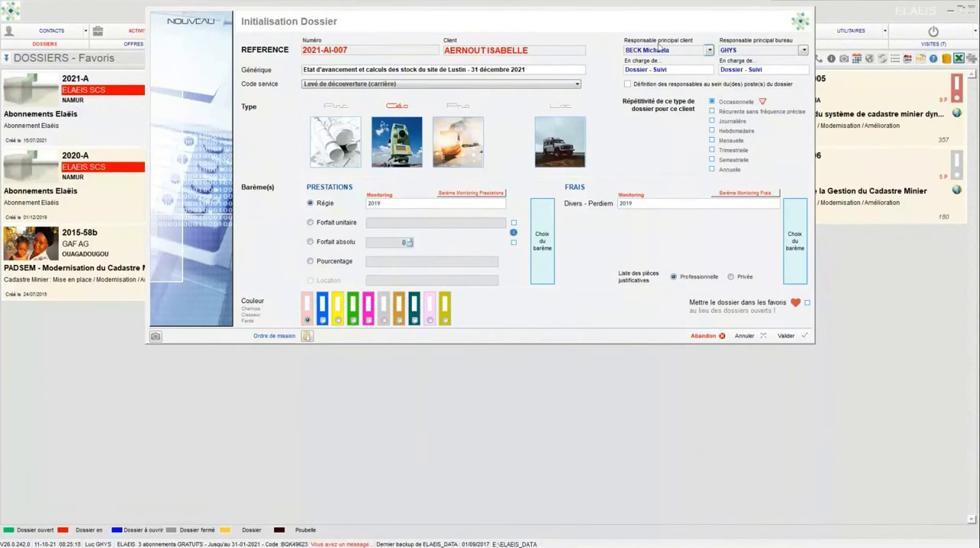
click(803, 50)
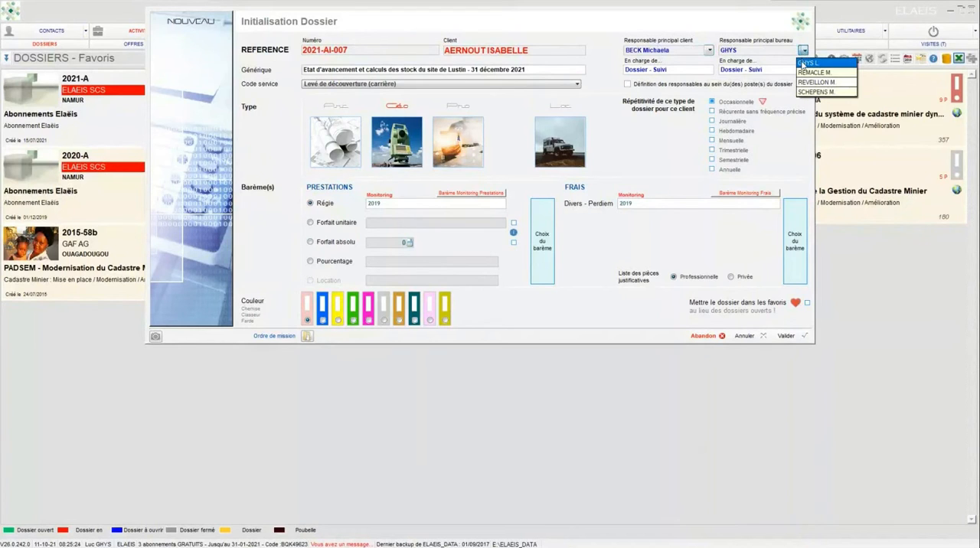
click(798, 64)
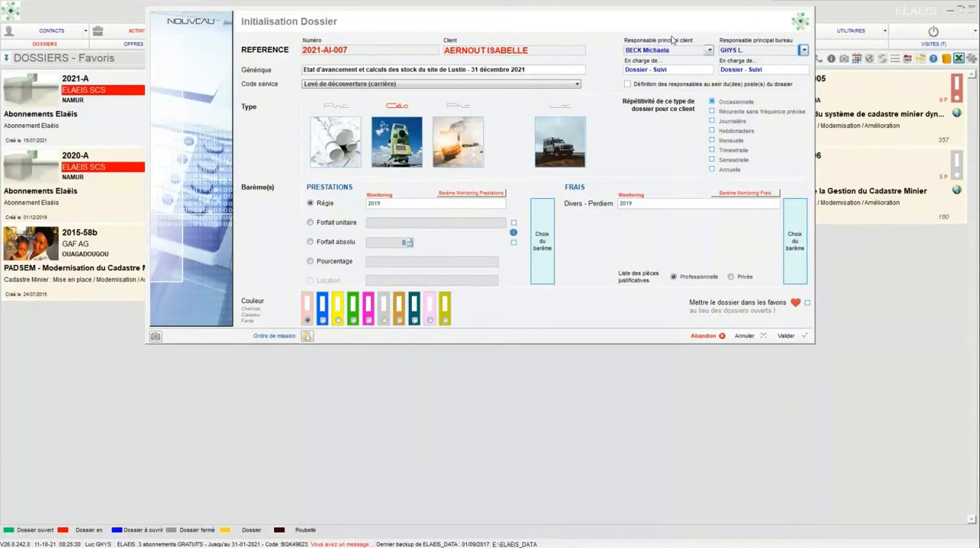
Step: Enable the definition of responsibles within the dossier's postes and switch it off again
click(628, 85)
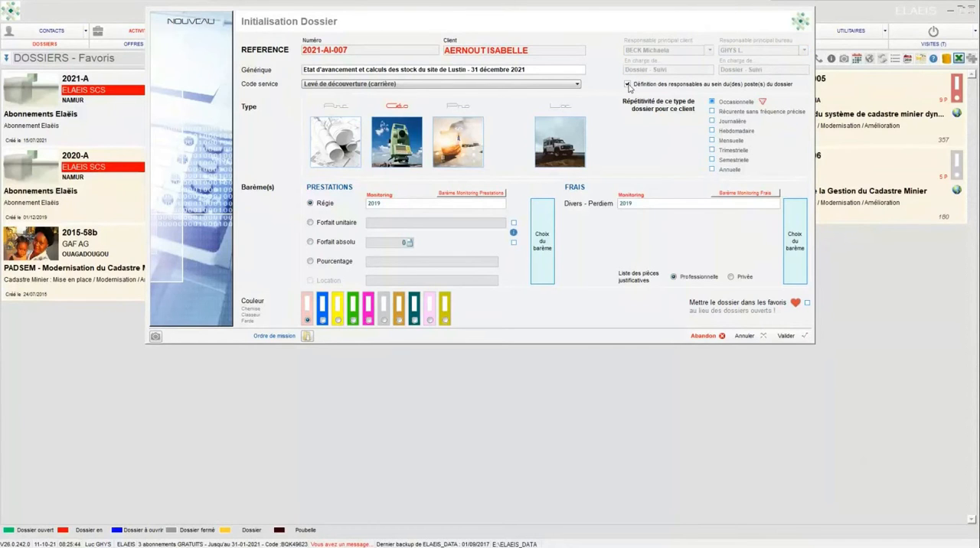
click(627, 85)
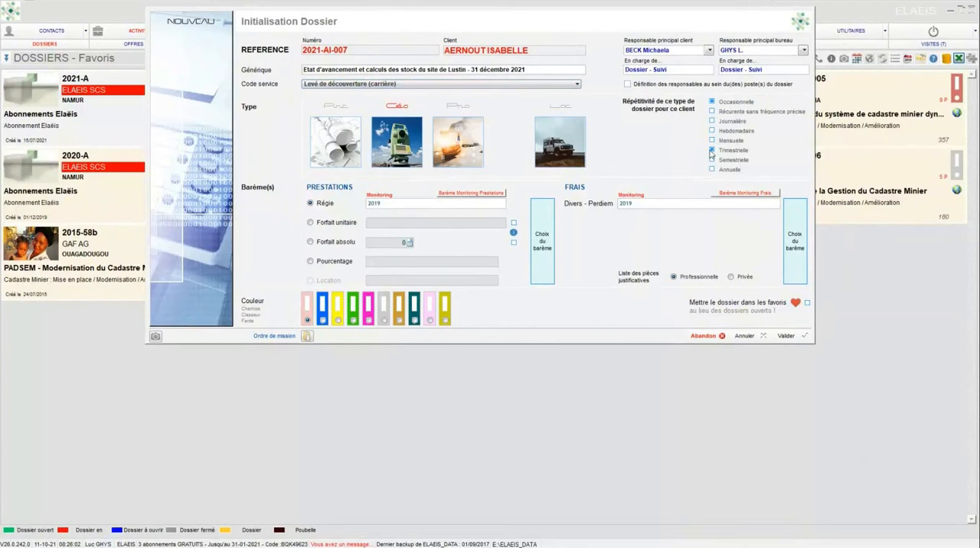
Step: Set the dossier's repetitiveness to Semestrielle and leave the initialisation without validating it
click(712, 160)
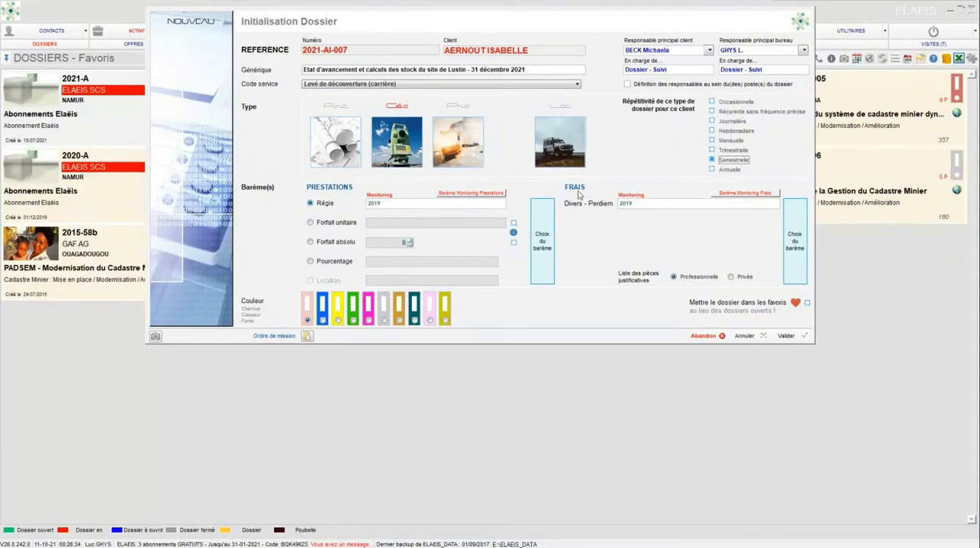
click(744, 337)
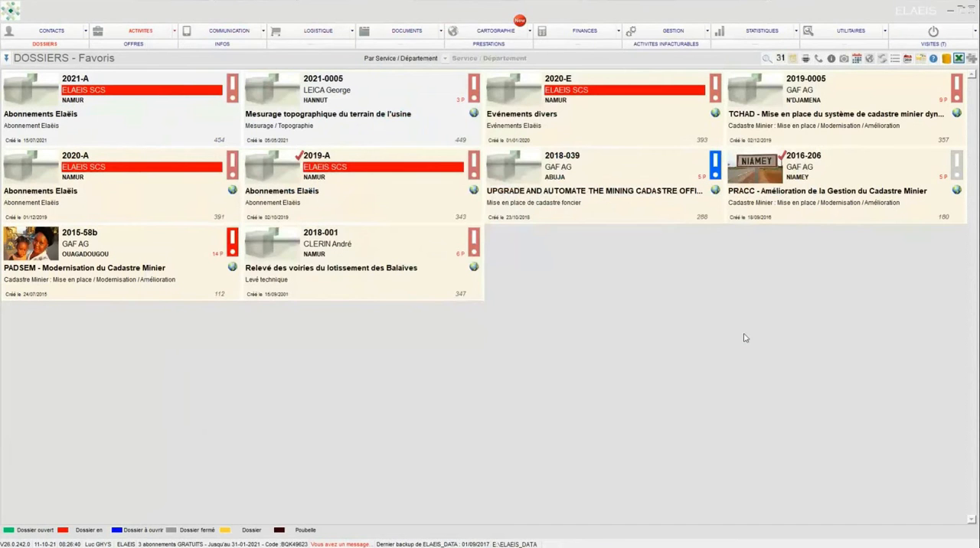
Step: Examine the default 2019 barème for Activités en régie among the financial barèmes and close it unchanged
click(570, 32)
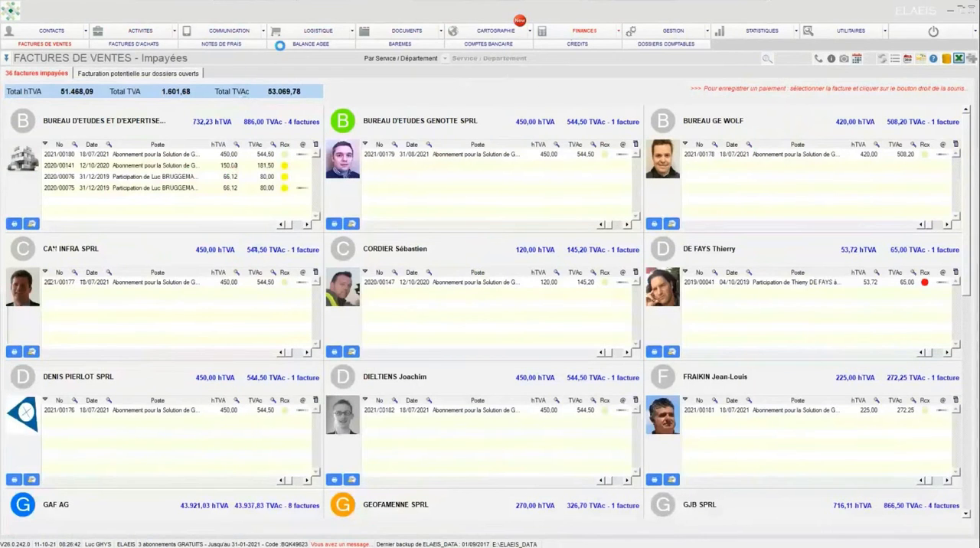
click(376, 44)
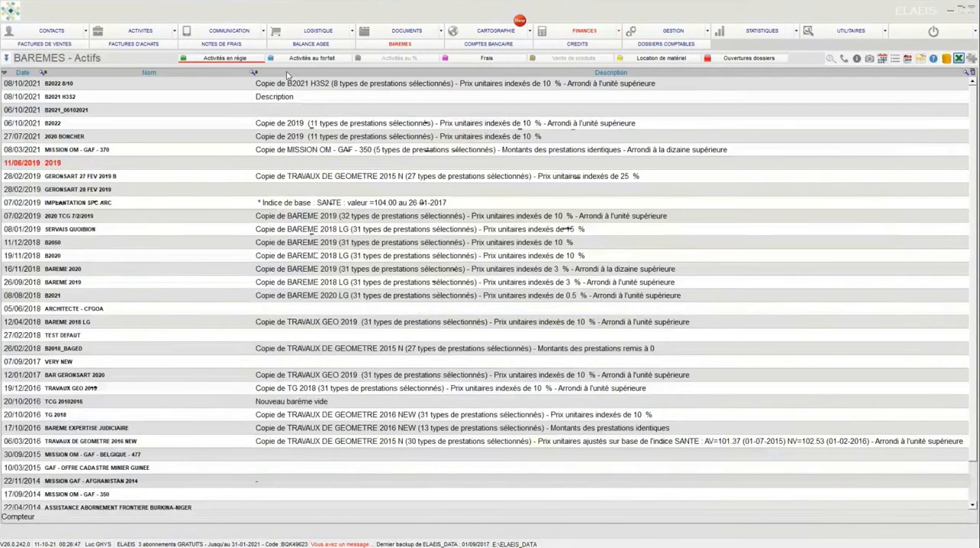
double_click(164, 165)
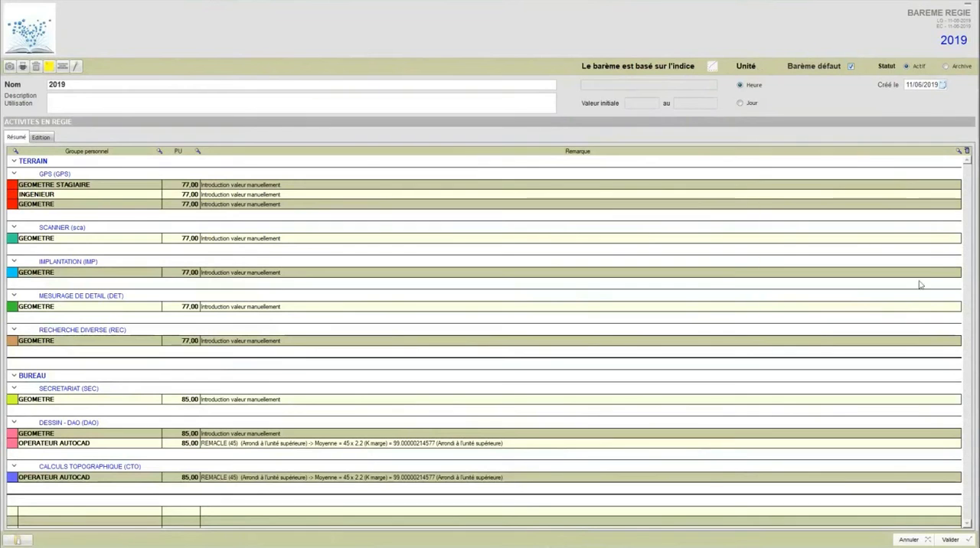
click(903, 540)
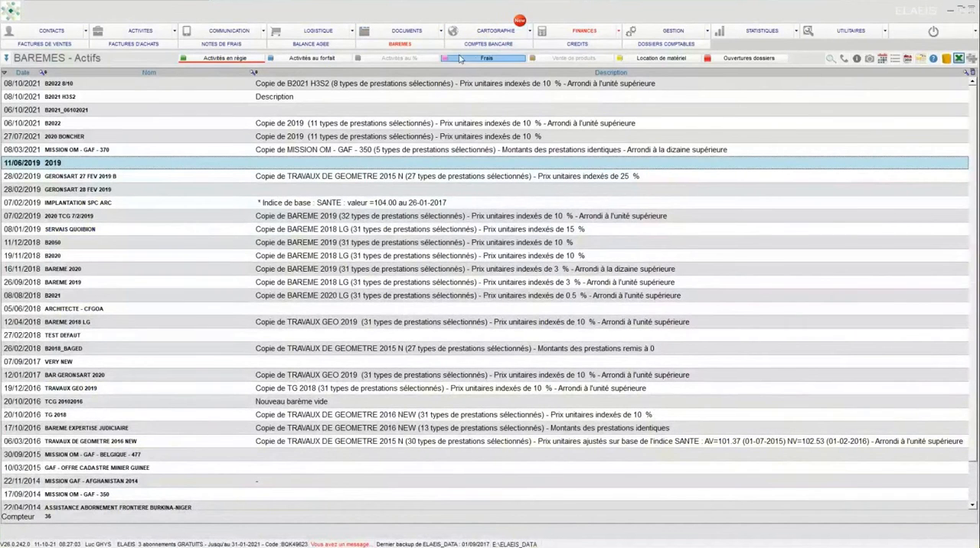
Step: Examine the default 2019 barème for Frais and close it unchanged
click(476, 59)
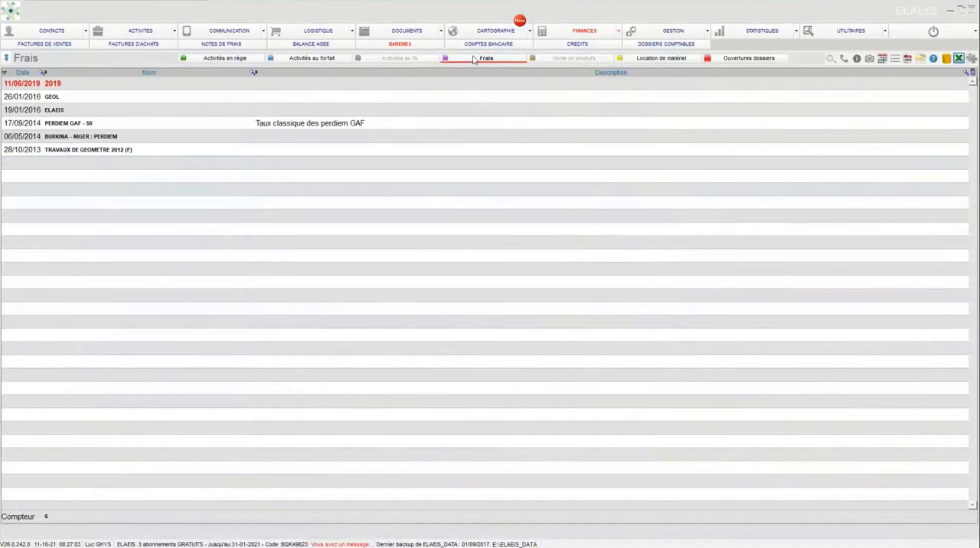
click(142, 85)
double_click(141, 84)
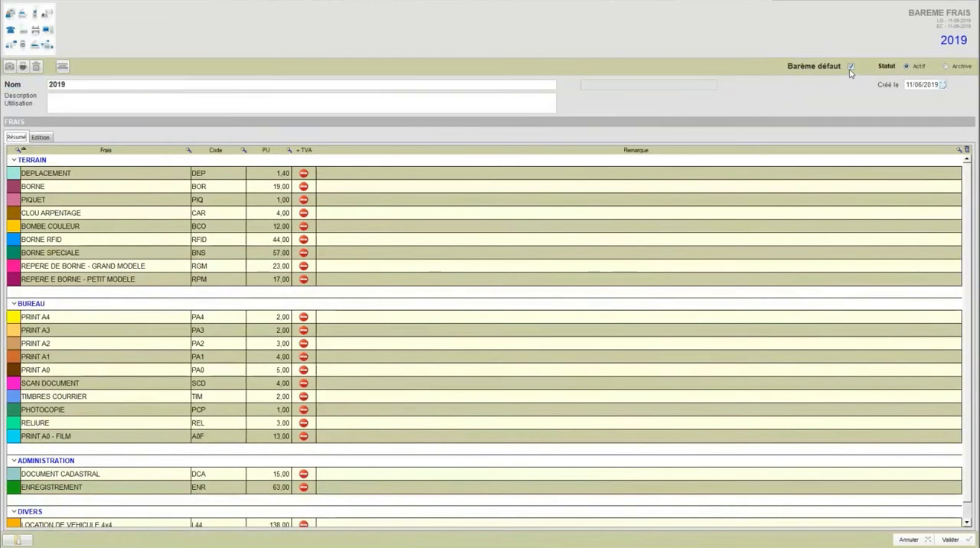
click(909, 540)
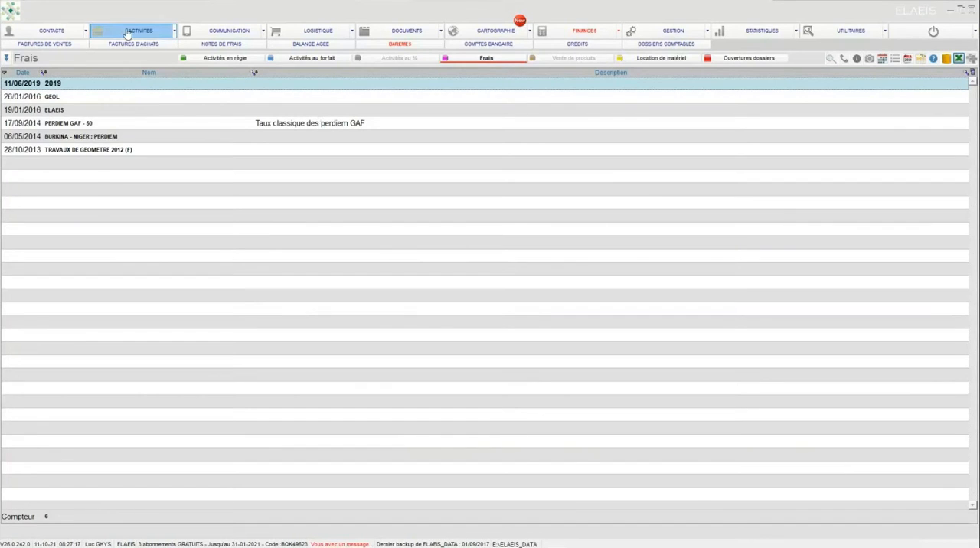
Step: Reopen the initialisation of the Lustin site dossier from the list of dossiers A Initialiser
click(127, 33)
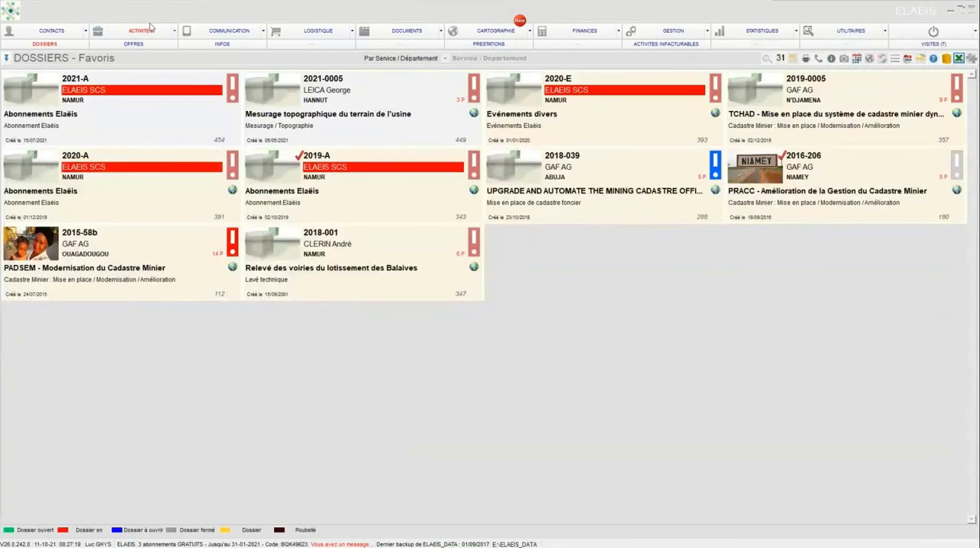
click(5, 58)
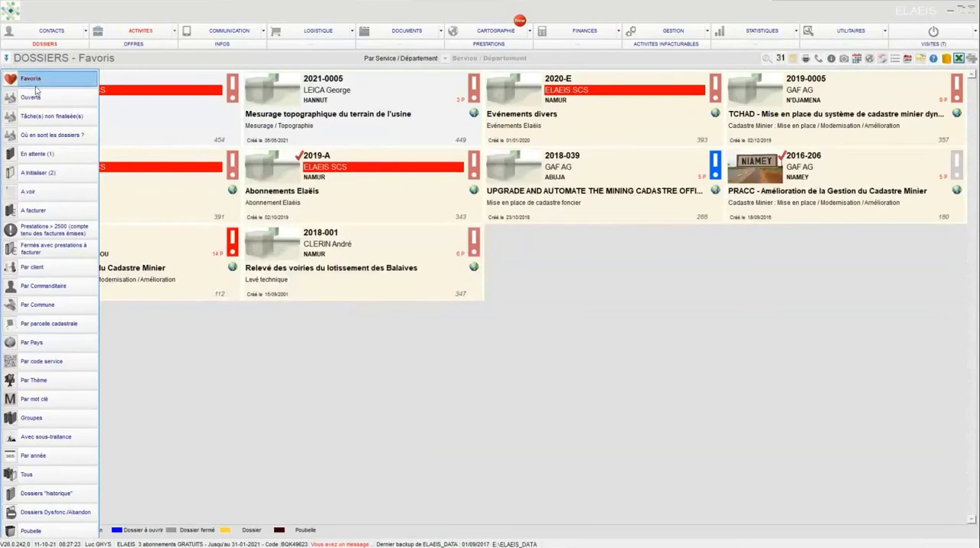
click(46, 175)
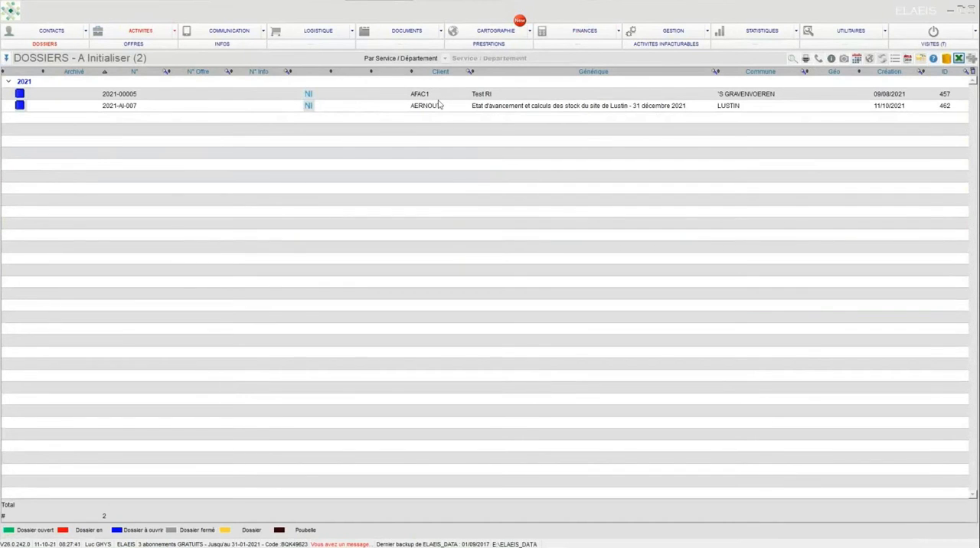
double_click(347, 107)
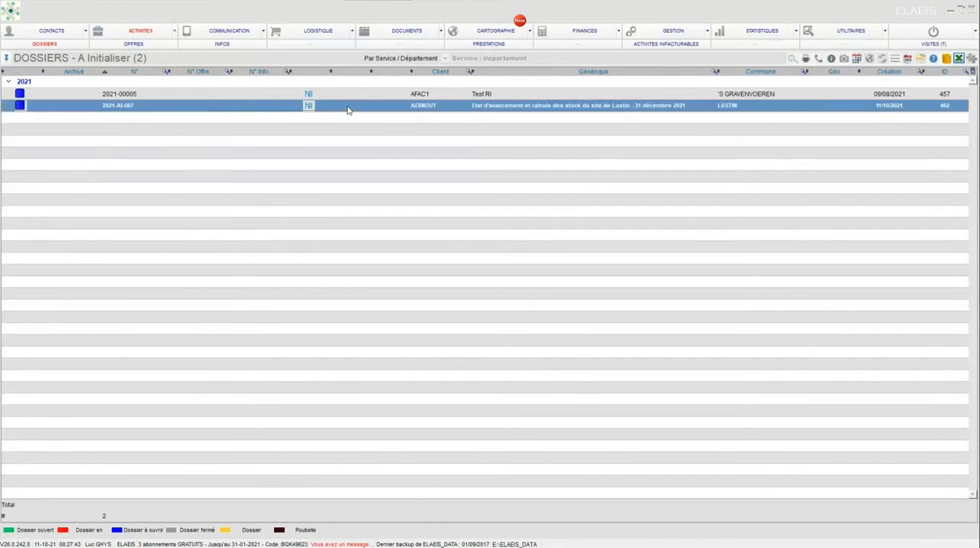
drag(461, 119, 462, 22)
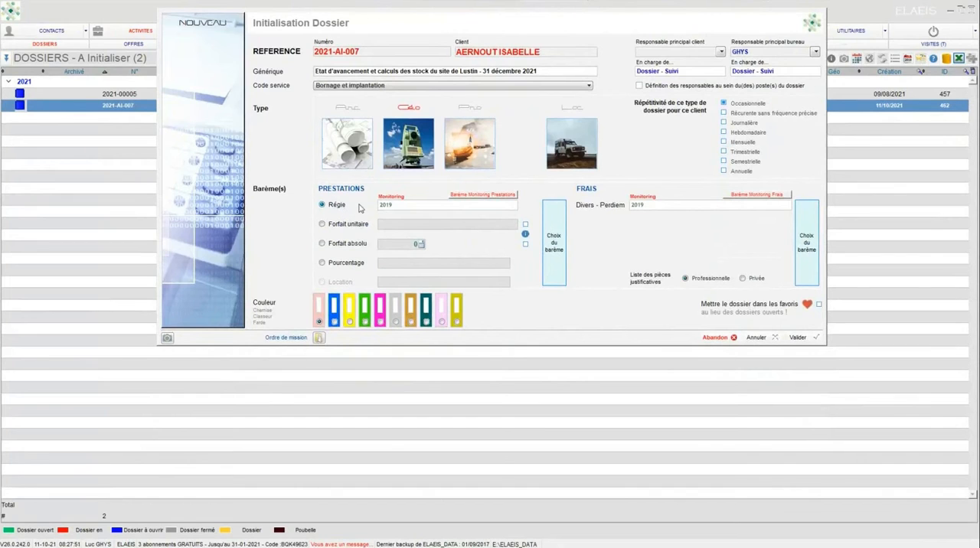
Step: Examine the available barèmes for Prestations and Frais, leaving both selection lists without choosing another one
click(556, 230)
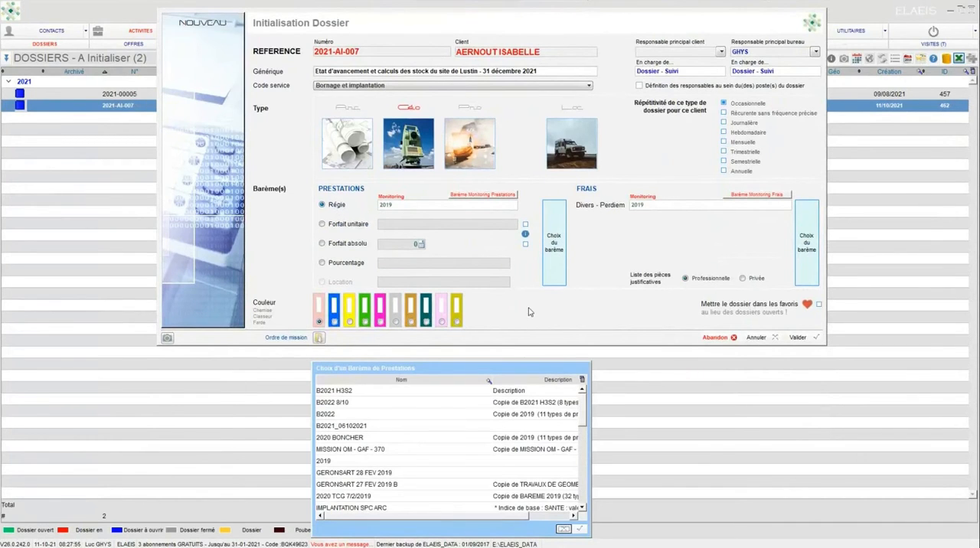
click(563, 529)
click(810, 238)
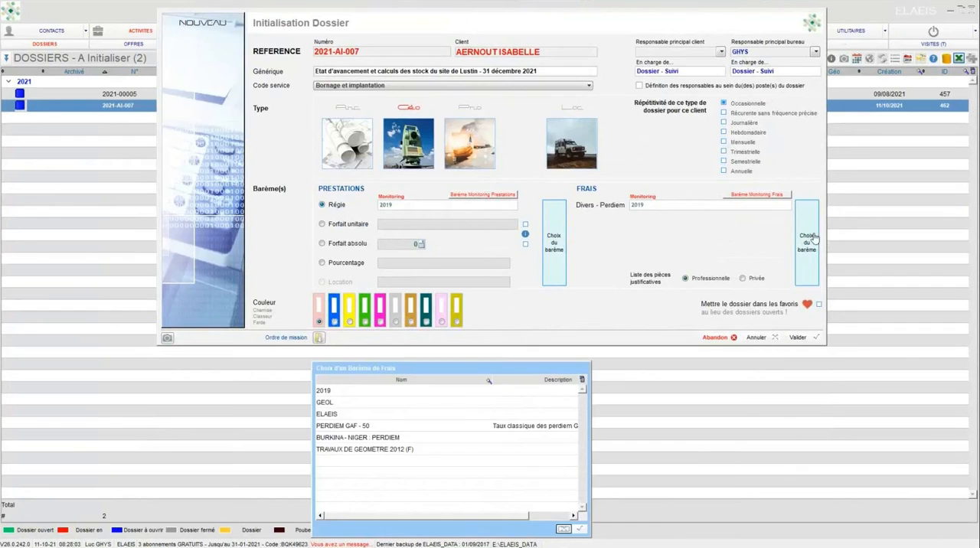
click(562, 530)
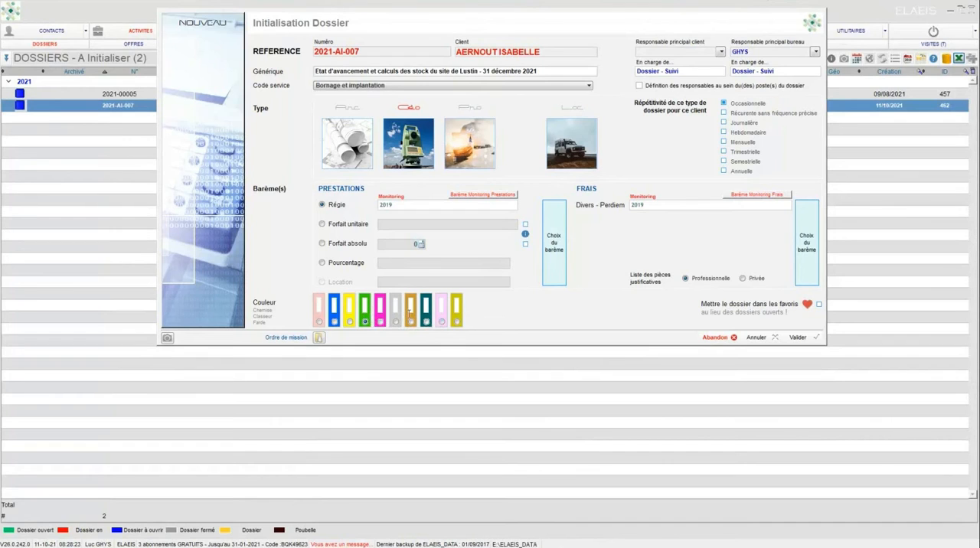
Step: Add the dossier to the favourites and try to validate its initialisation without an ordre de mission
click(820, 306)
click(796, 338)
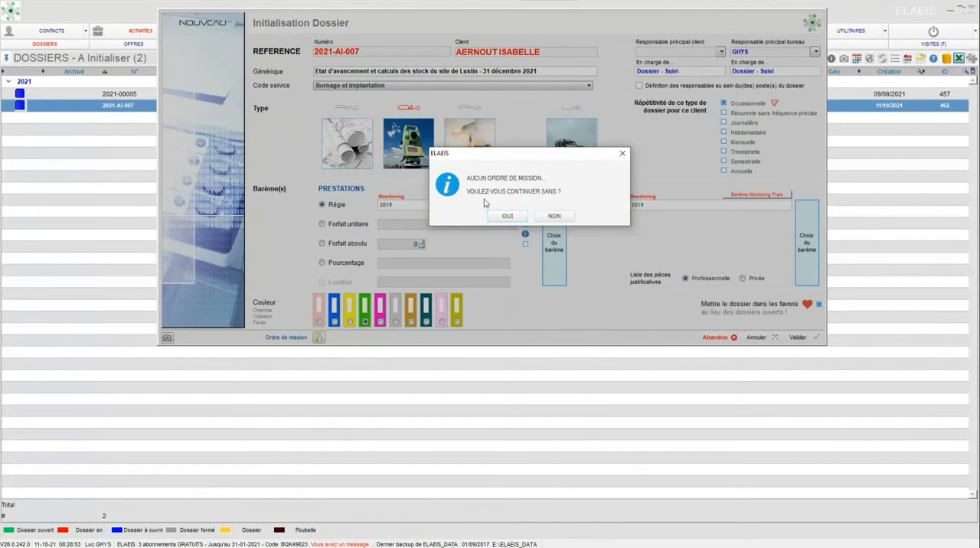
click(507, 217)
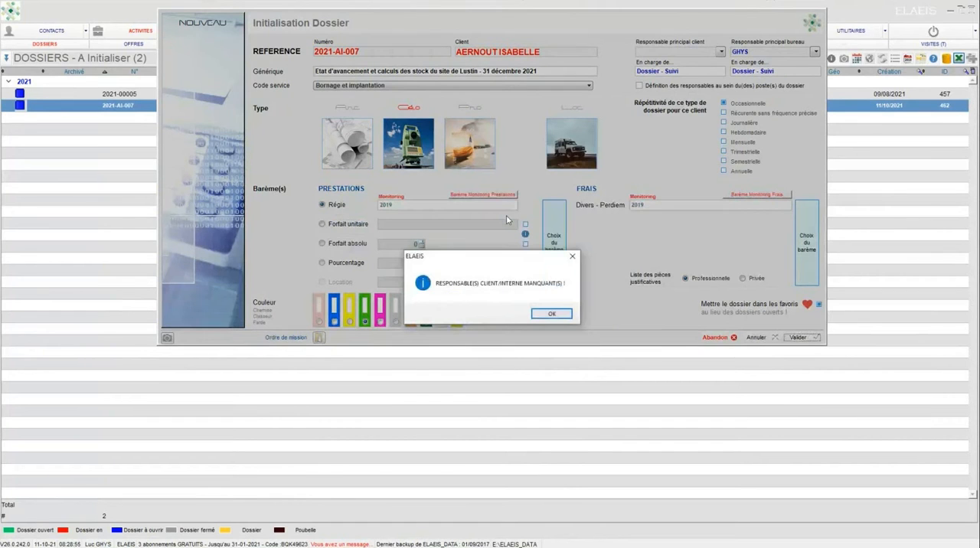
click(551, 314)
Step: Assign the second listed contact as Responsable principal client and validate the initialisation without an ordre de mission
click(720, 51)
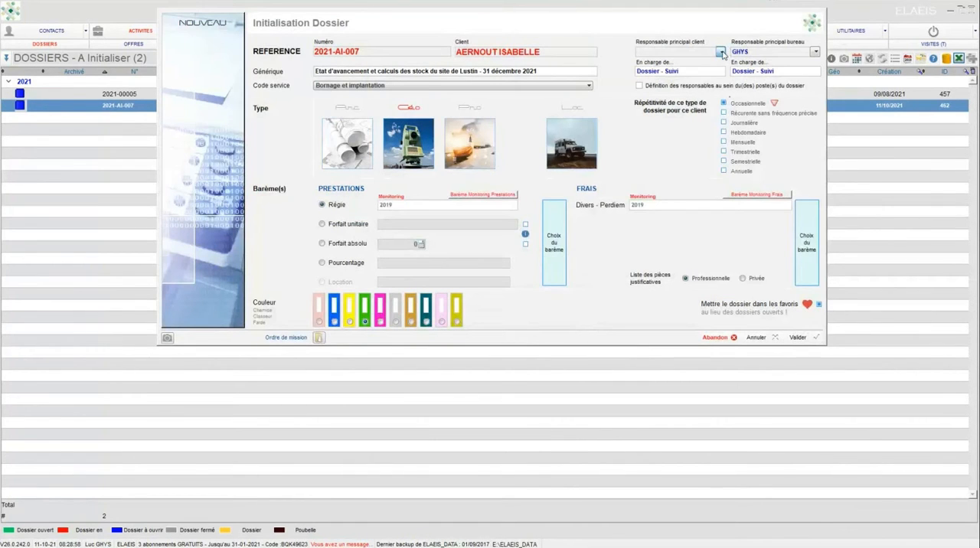
click(723, 74)
click(797, 338)
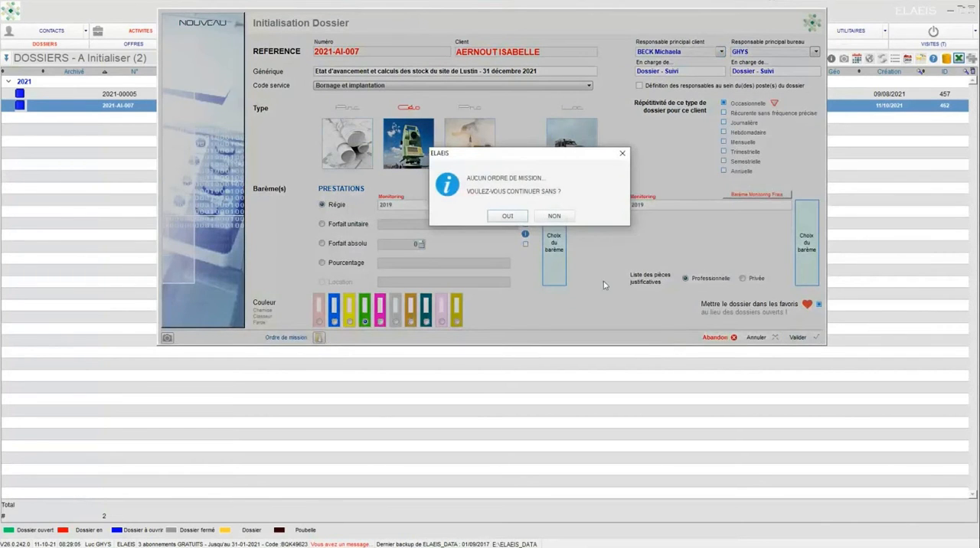
click(508, 217)
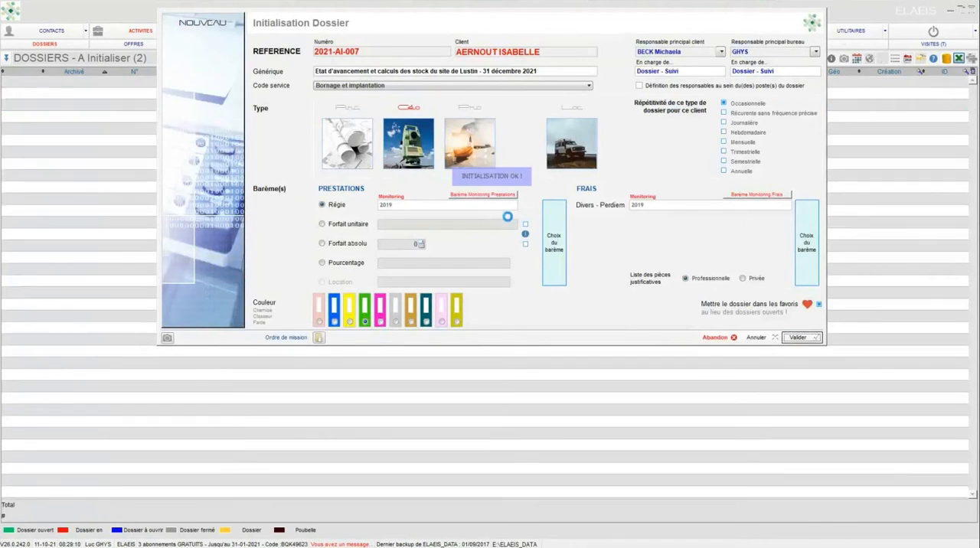
click(756, 337)
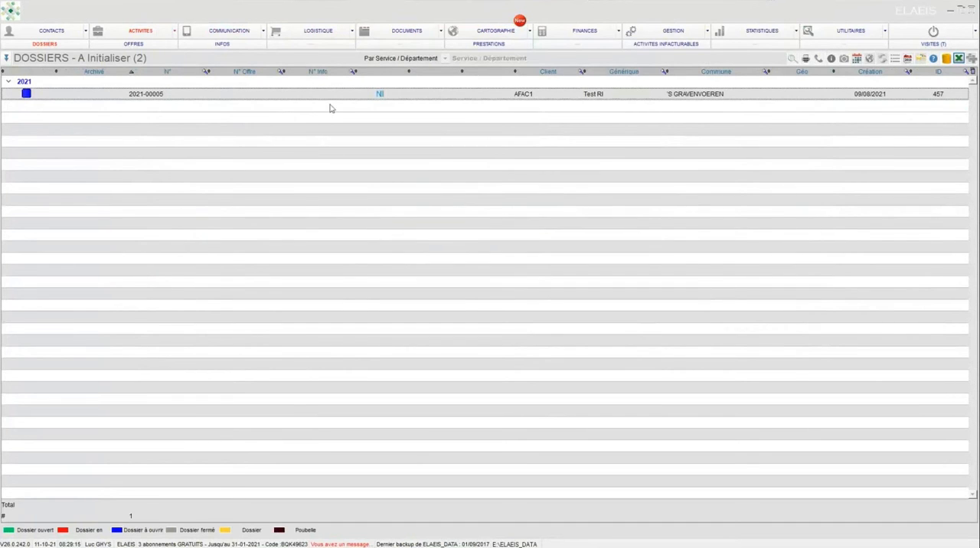
Step: Open the newly initialised Lustin site dossier from the favourite dossiers
click(141, 35)
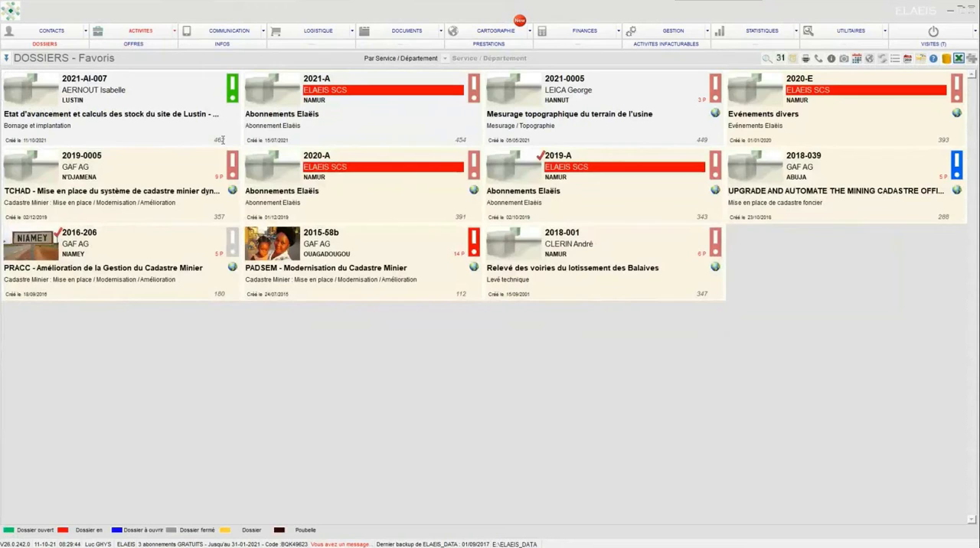
double_click(39, 104)
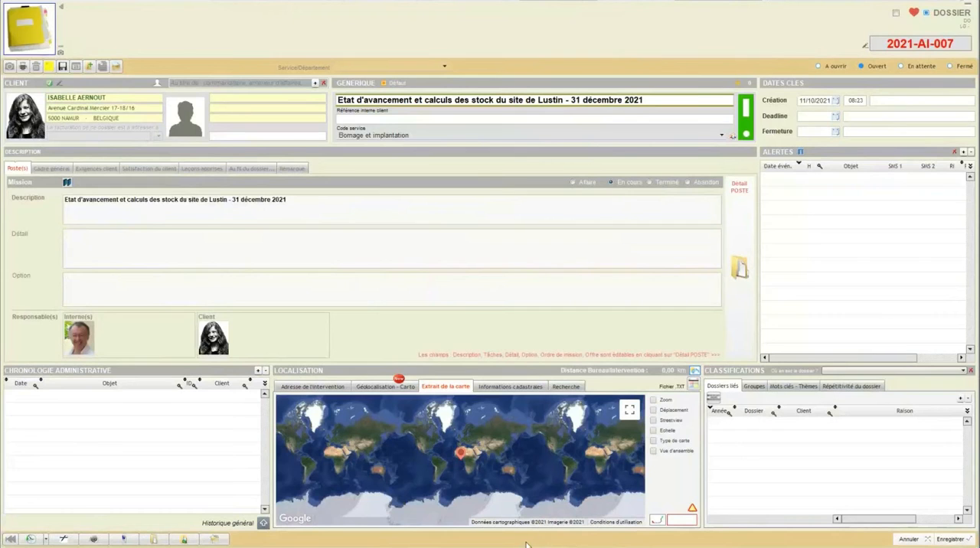
mouse_move(528, 546)
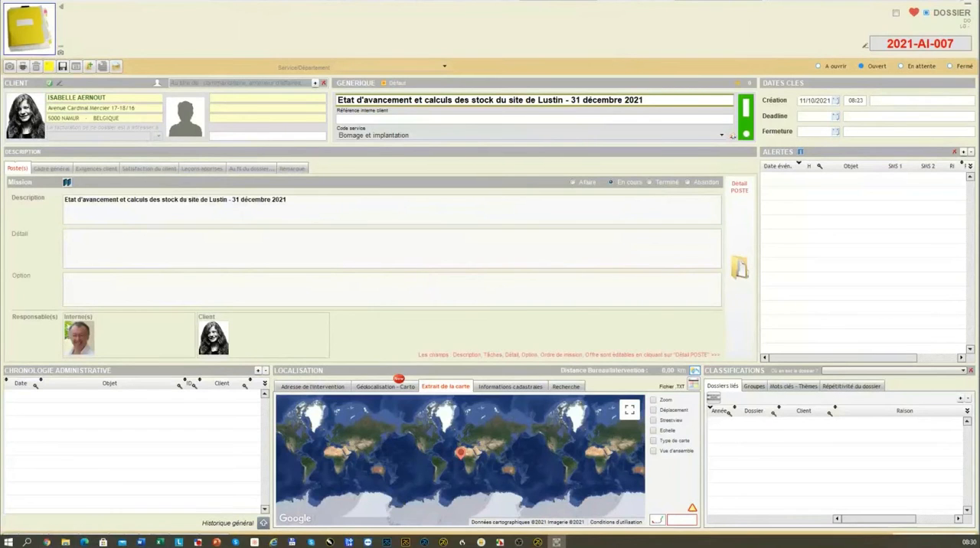
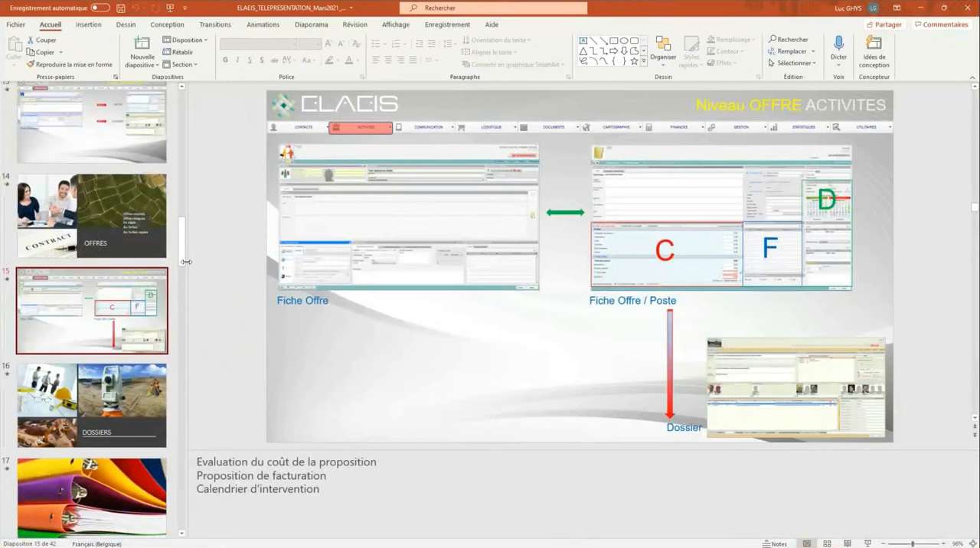
Step: Preview the "Niveau OFFRE ACTIVITES" slide of the PowerPoint presentation as a slide show, and close the presentation
drag(183, 260, 186, 234)
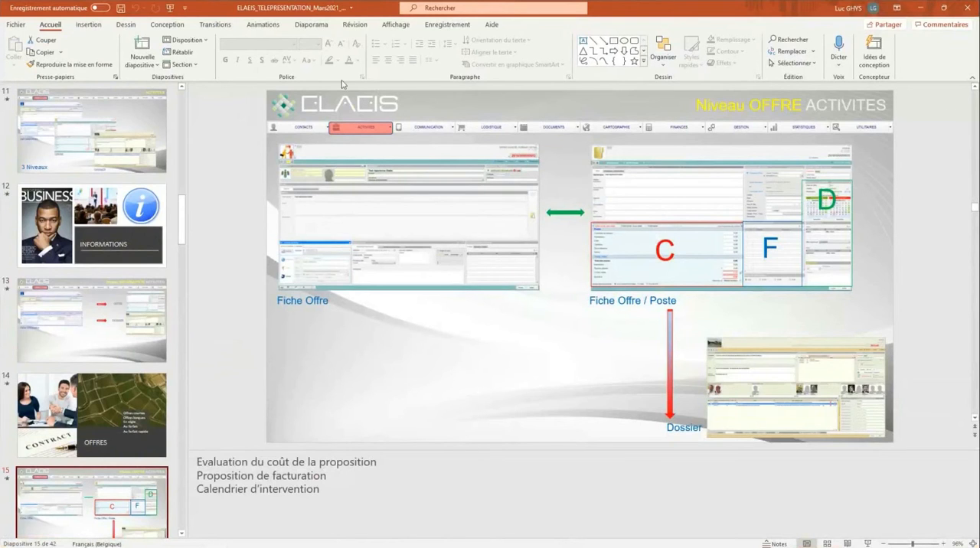
click(311, 24)
click(54, 55)
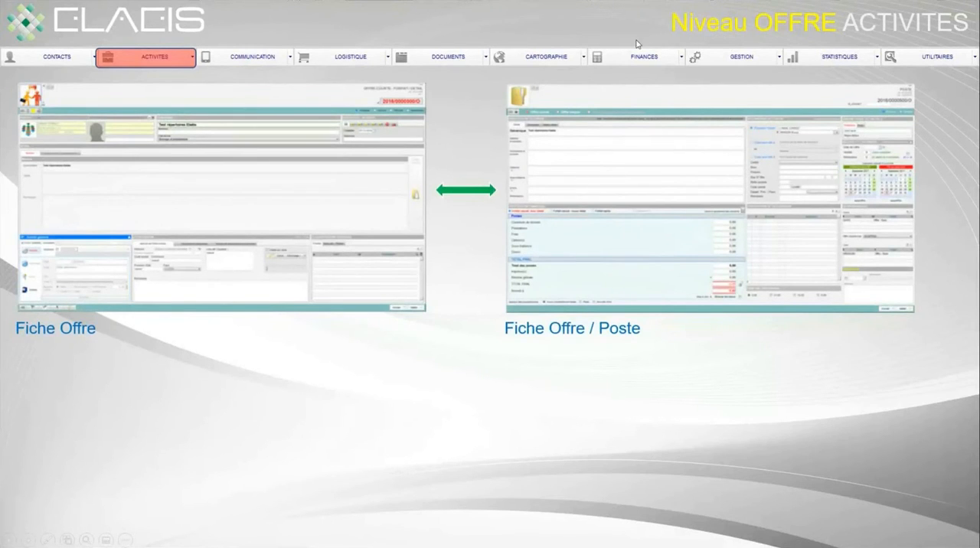
key(Escape)
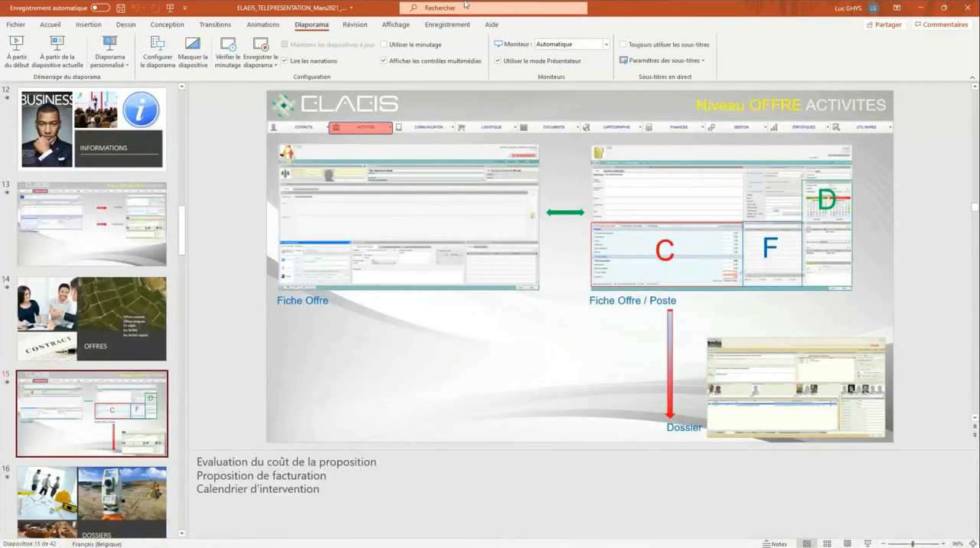
click(964, 7)
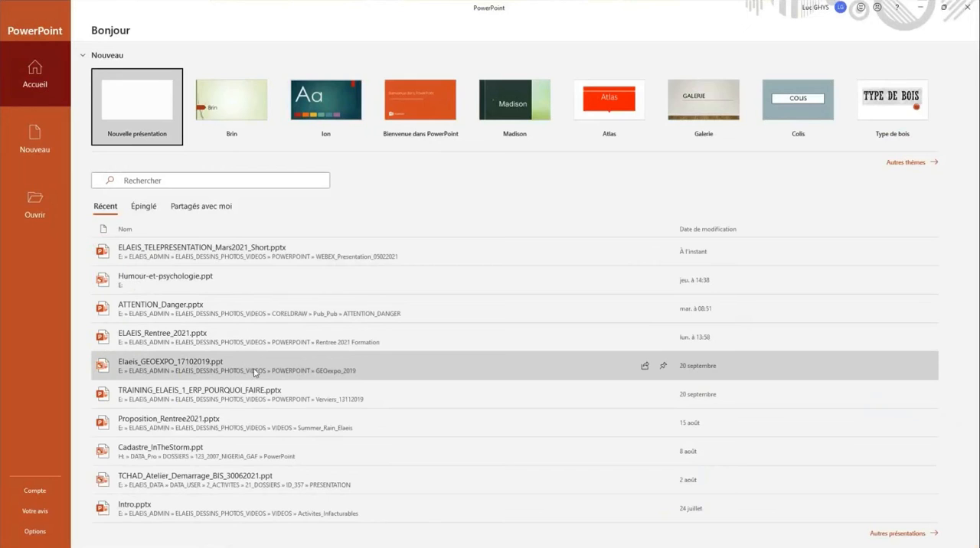
Step: Open the recent presentation Elaeis_GEOEXPO_17102019.ppt, look through its slides and close it
click(229, 373)
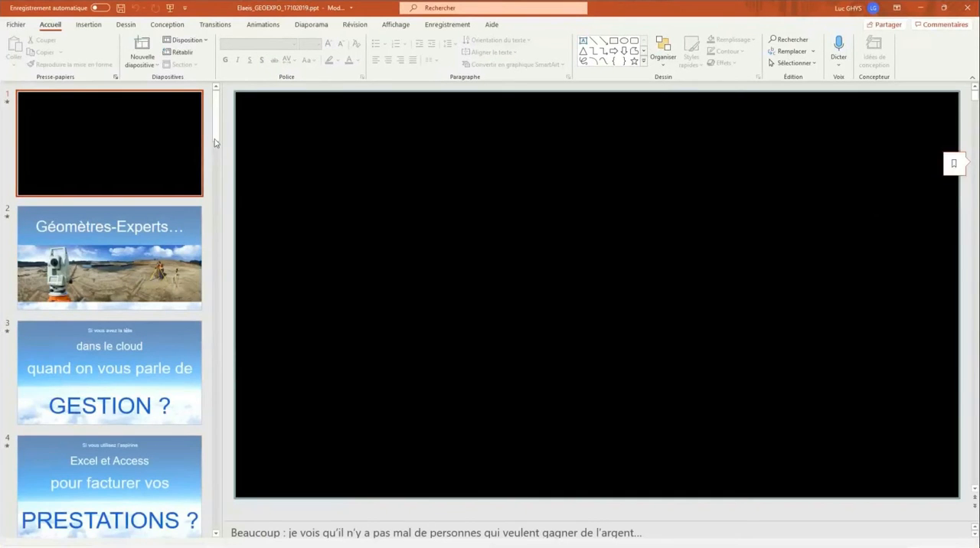
drag(215, 143, 214, 230)
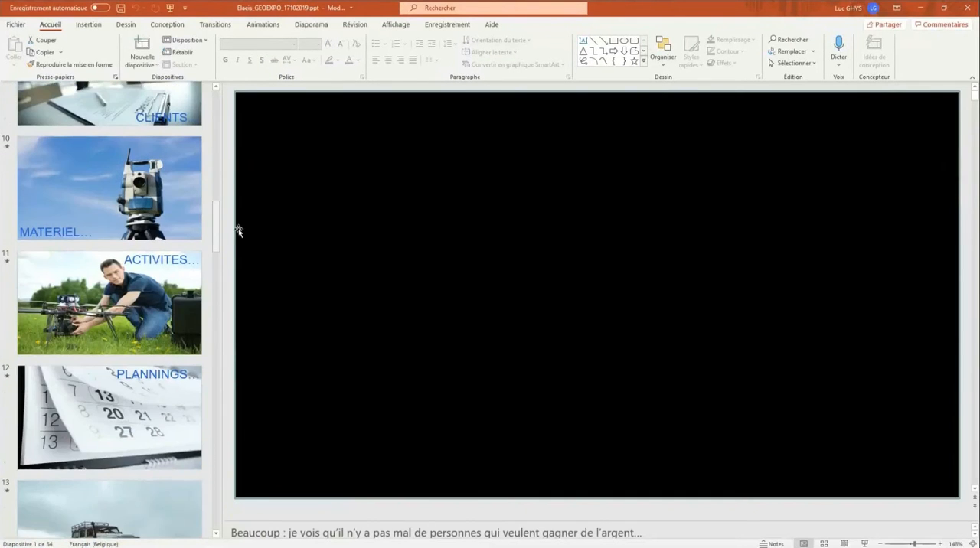
click(969, 13)
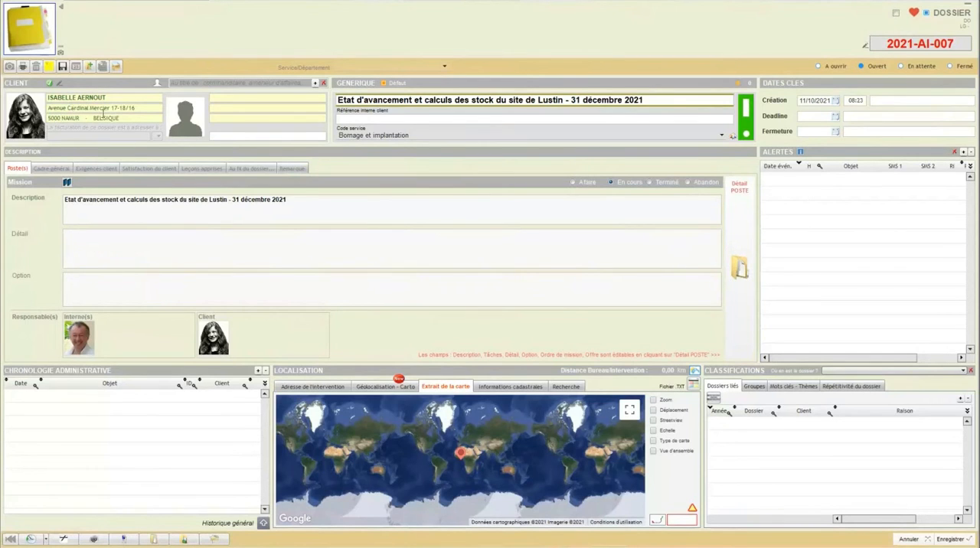
Step: Set the Lustin dossier's code service to "Levé de découverture (carrière)" and its deadline to 31/10/2021
mouse_move(35, 112)
click(721, 138)
scroll(547, 262, down, 2)
scroll(547, 261, down, 15)
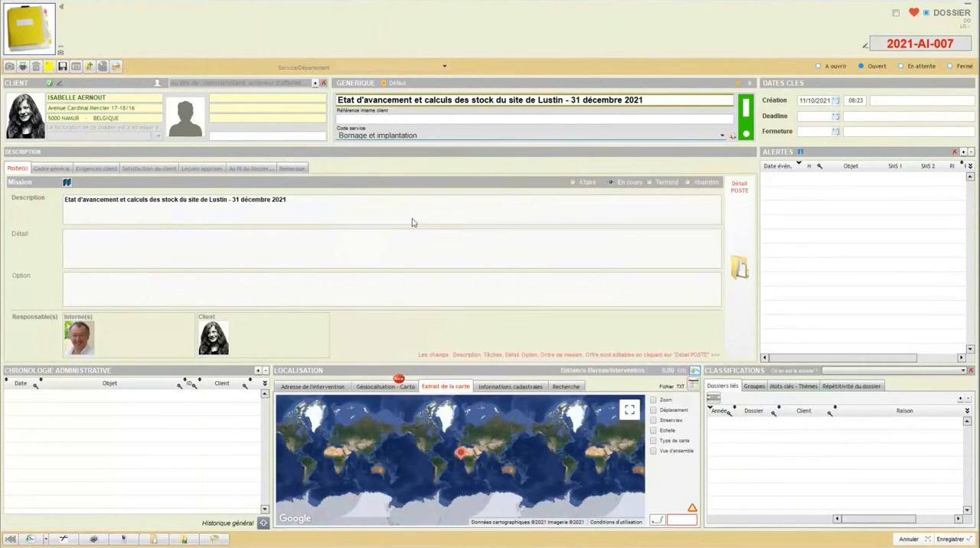
click(413, 220)
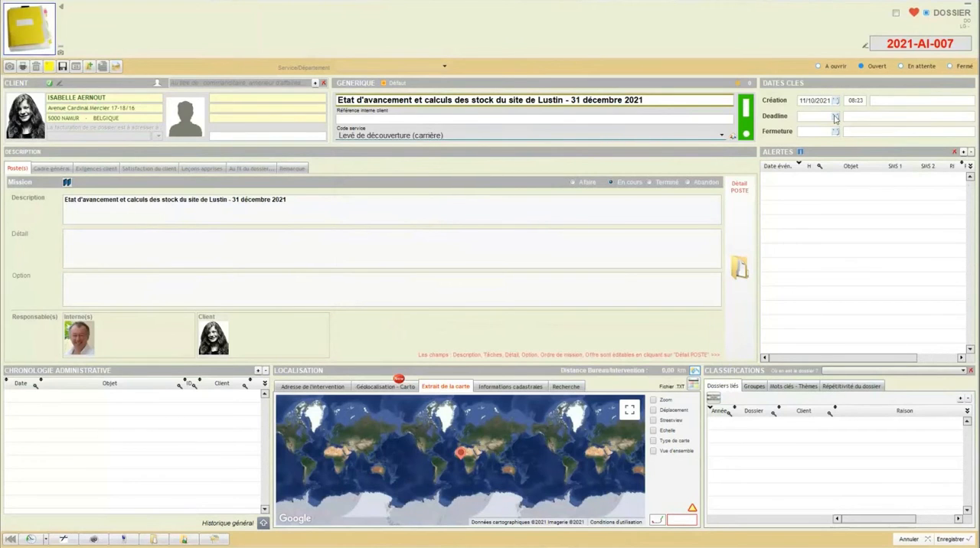
click(835, 117)
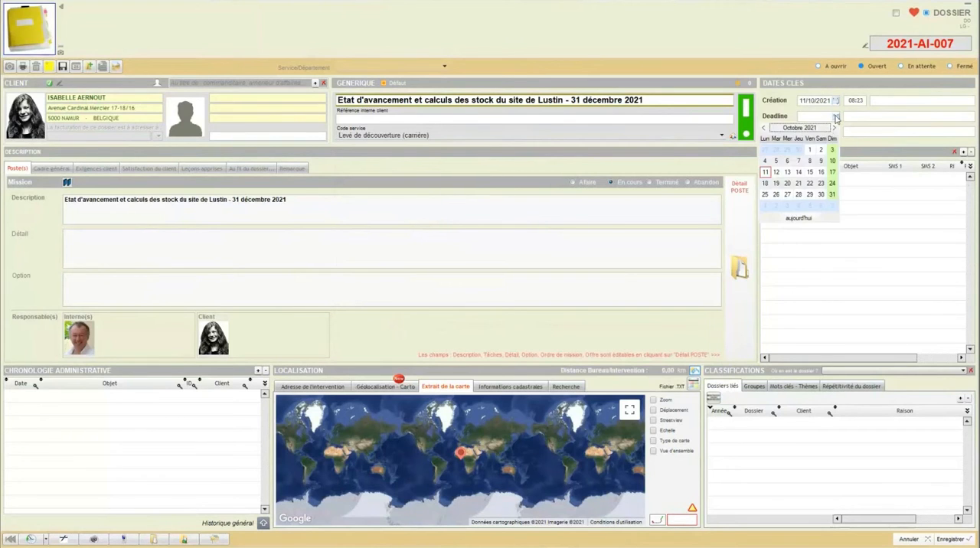
click(832, 195)
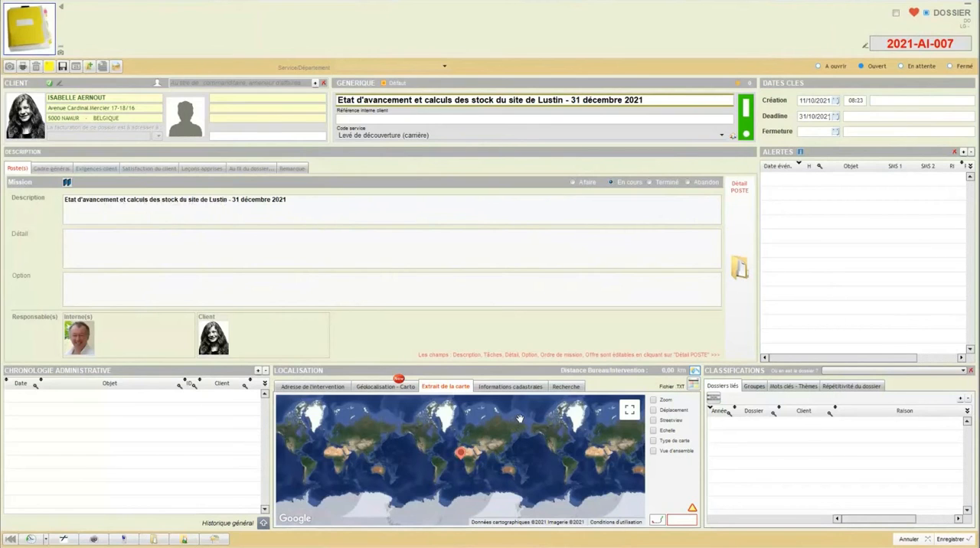
Step: Geocode the dossier by placing the marker in the quarry just east of Sagrex Lustin and validating the coordinates
click(391, 387)
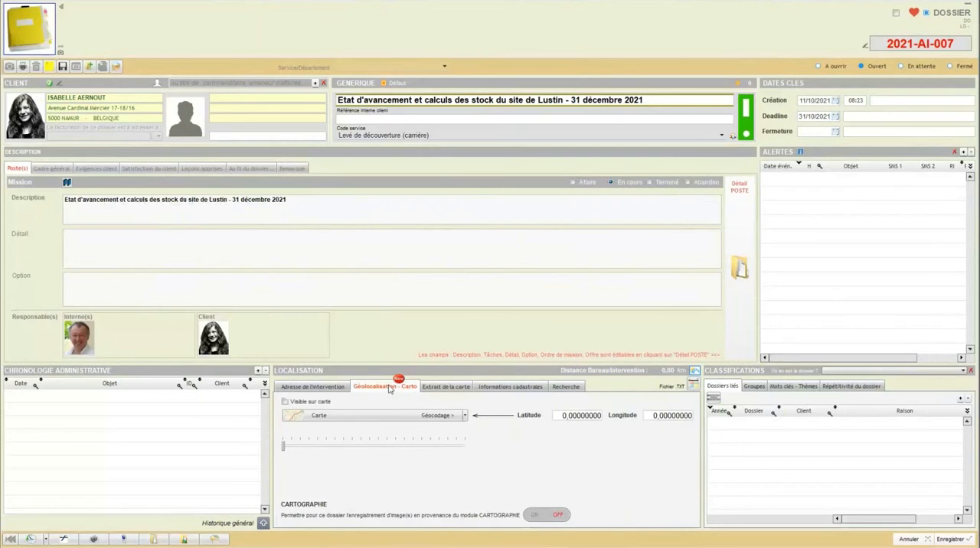
click(464, 416)
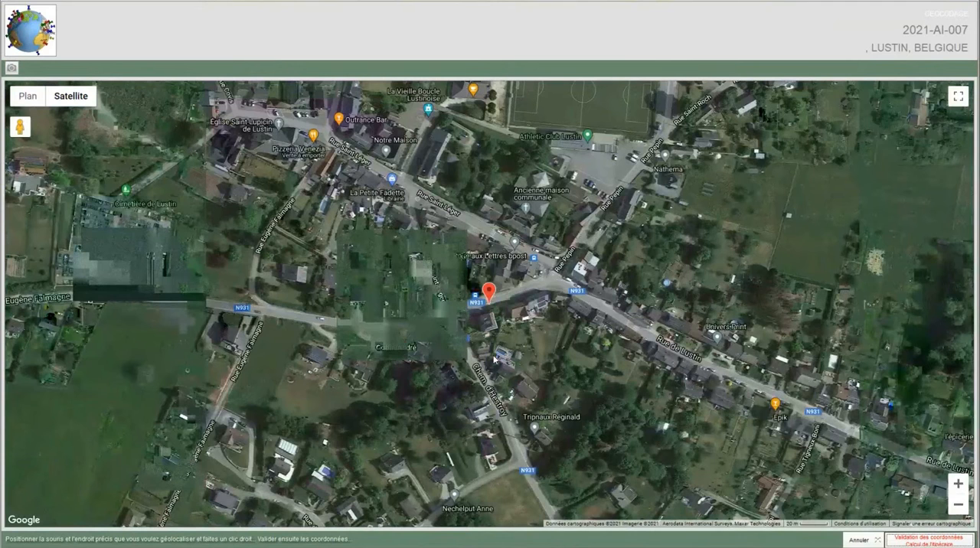
scroll(493, 359, down, 2)
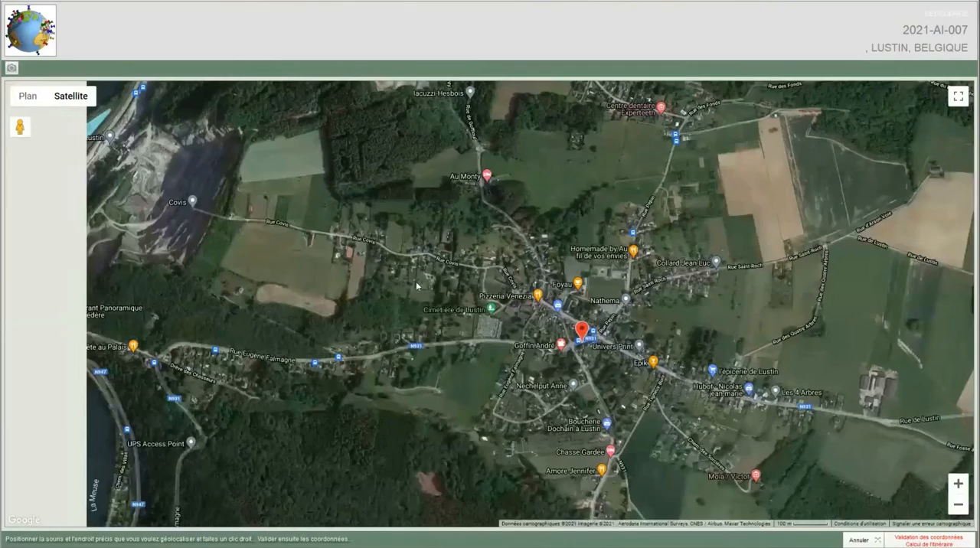
drag(147, 172, 459, 250)
right_click(459, 250)
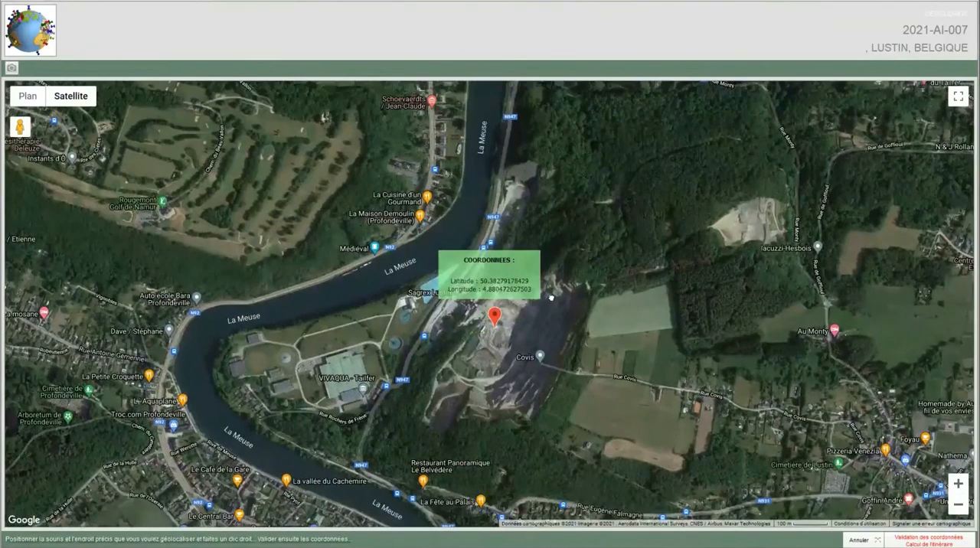
right_click(504, 311)
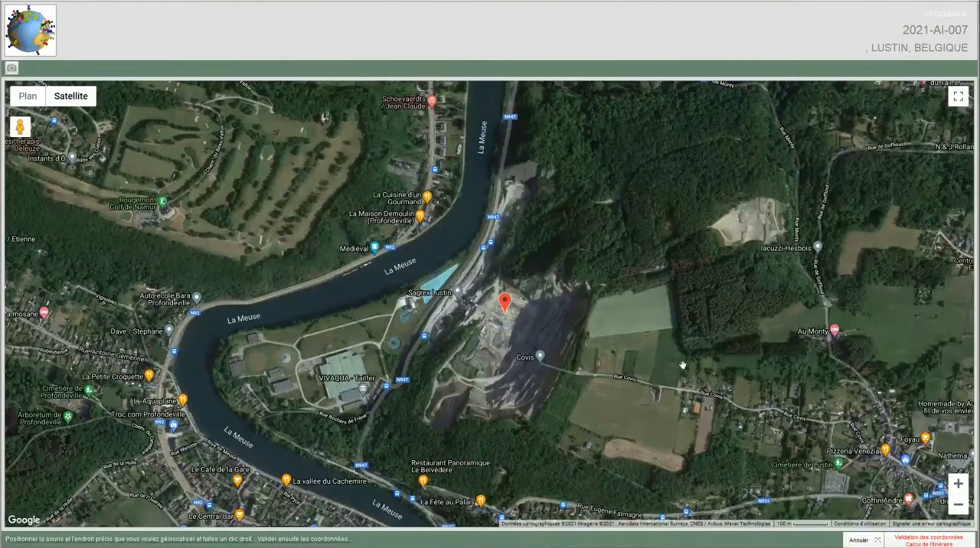
click(907, 541)
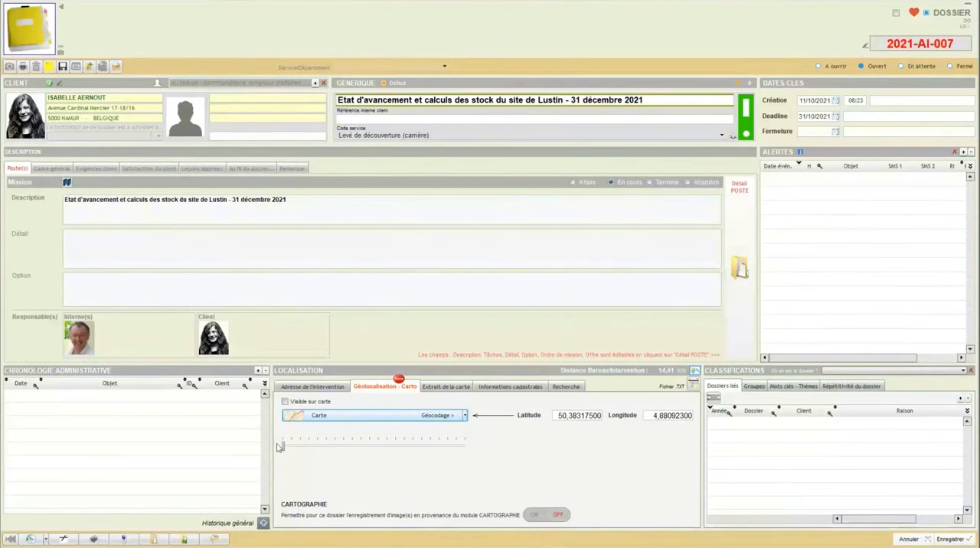
Step: Raise the geolocation map's zoom level close to its maximum and save the dossier
drag(283, 450, 446, 453)
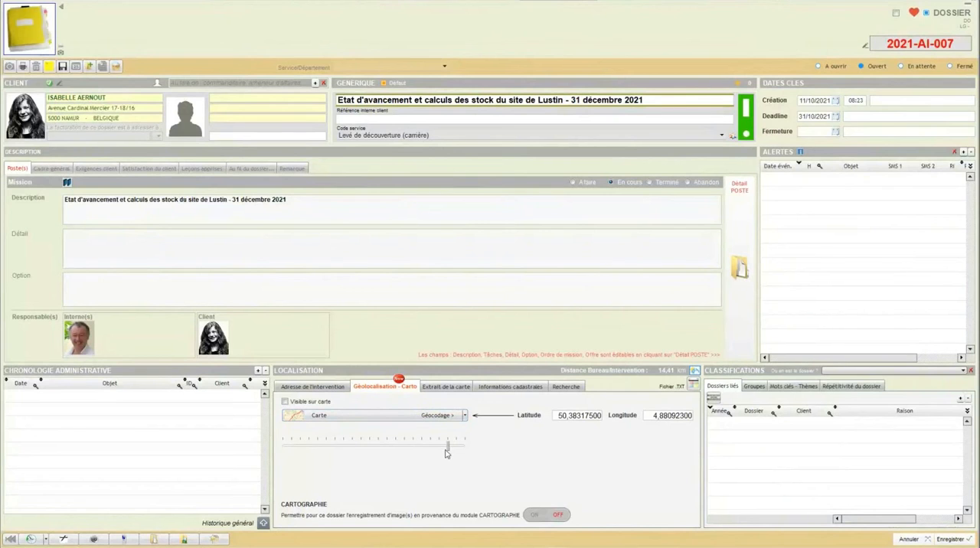
click(949, 539)
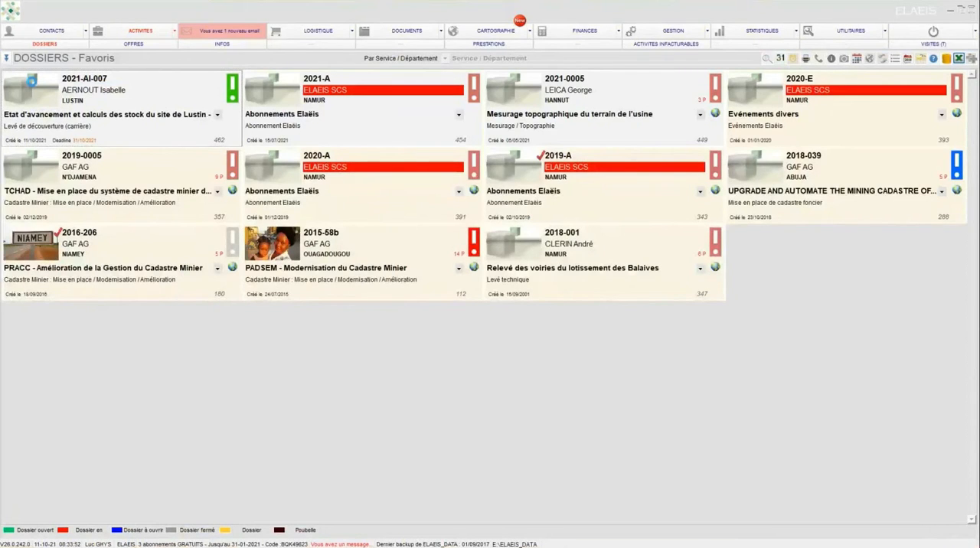
Step: Reopen the Lustin dossier, lower its geolocation zoom level slightly and inspect the quarry surroundings on the map extract
click(66, 154)
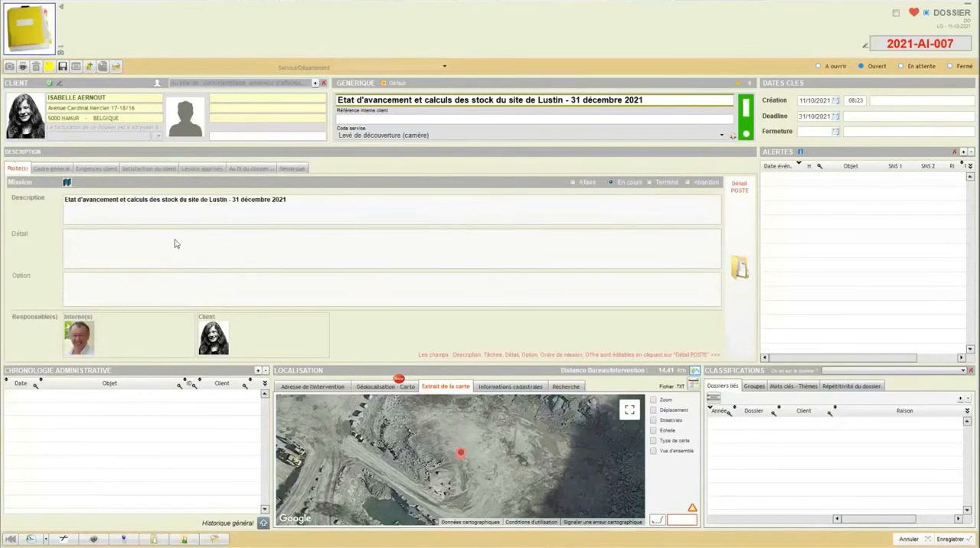
click(374, 389)
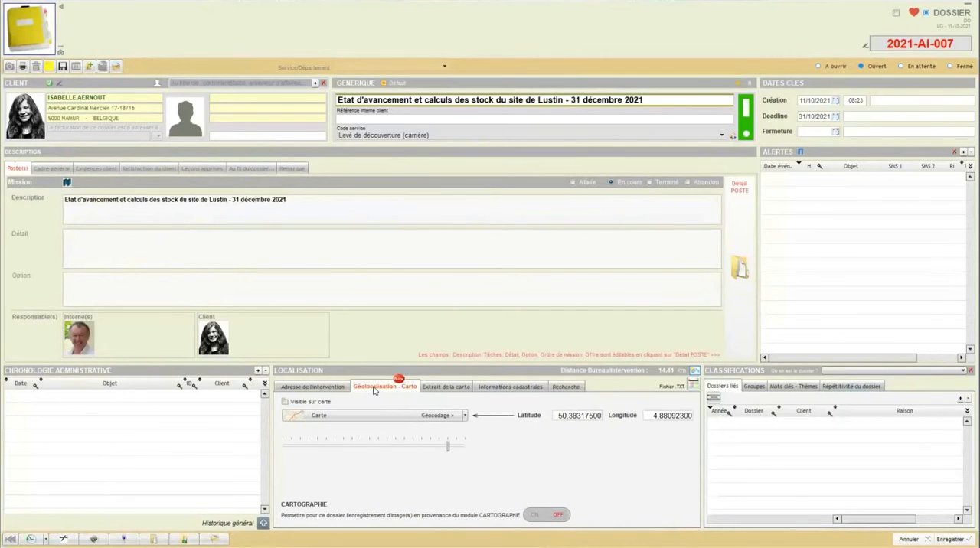
click(432, 446)
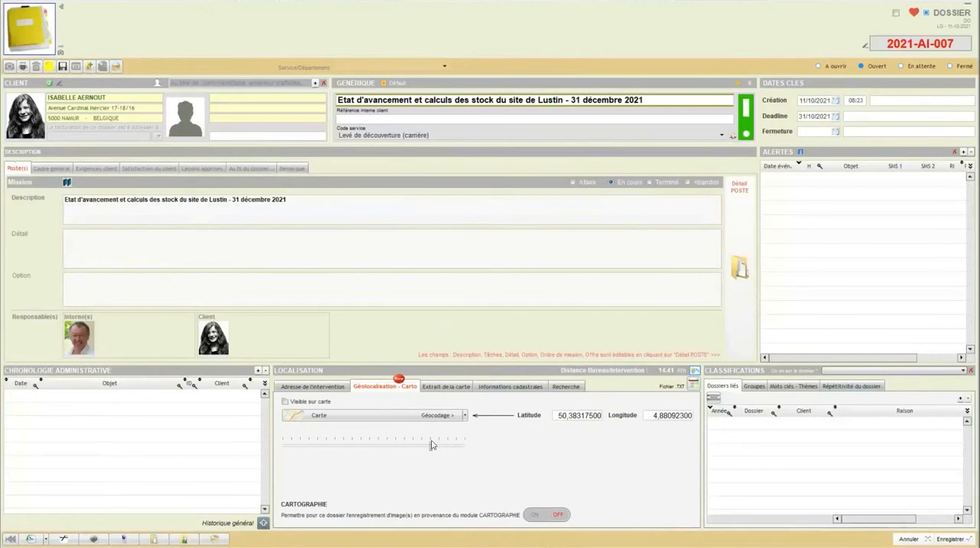
click(432, 388)
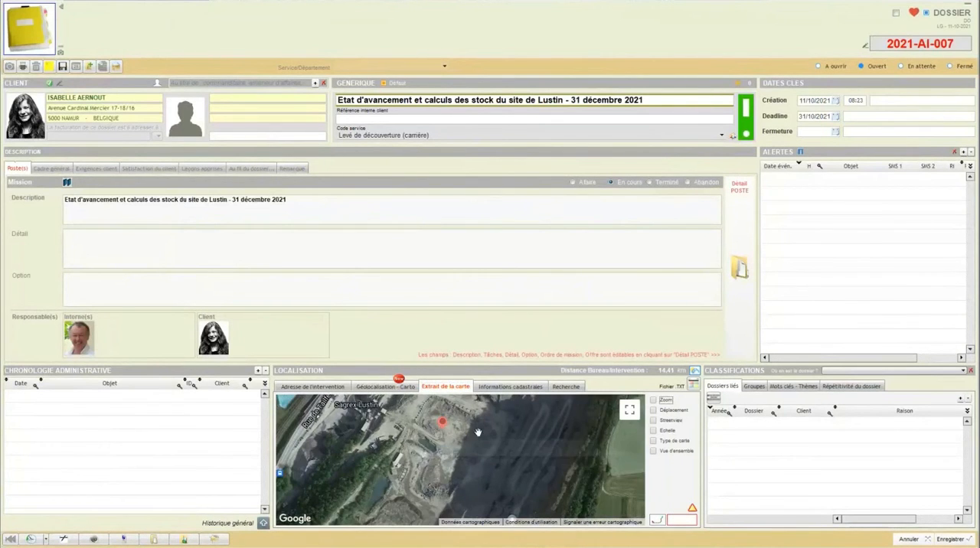
scroll(477, 432, down, 1)
drag(482, 430, 484, 441)
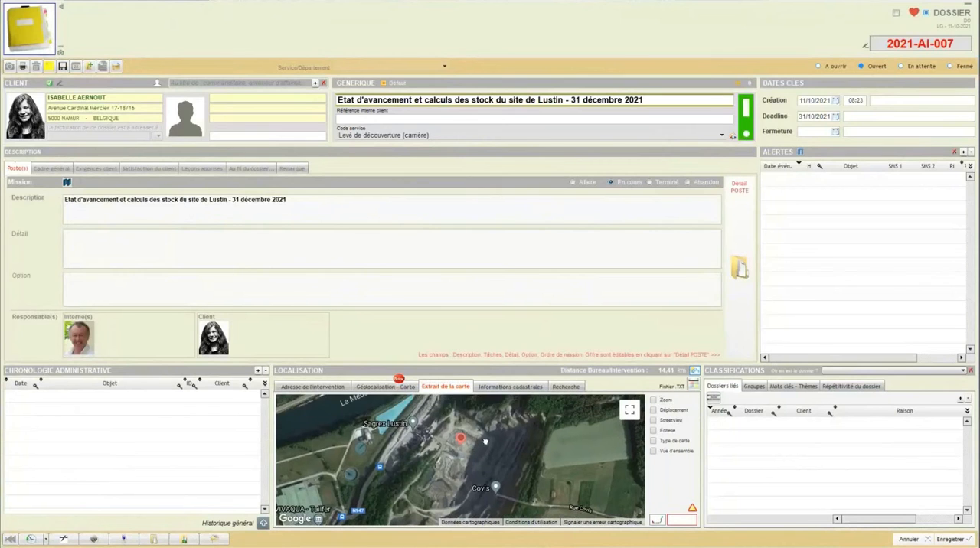
Step: Review the dossier's localisation views: intervention address, geolocation, map extract, cadastral information and radius search
click(303, 388)
click(377, 390)
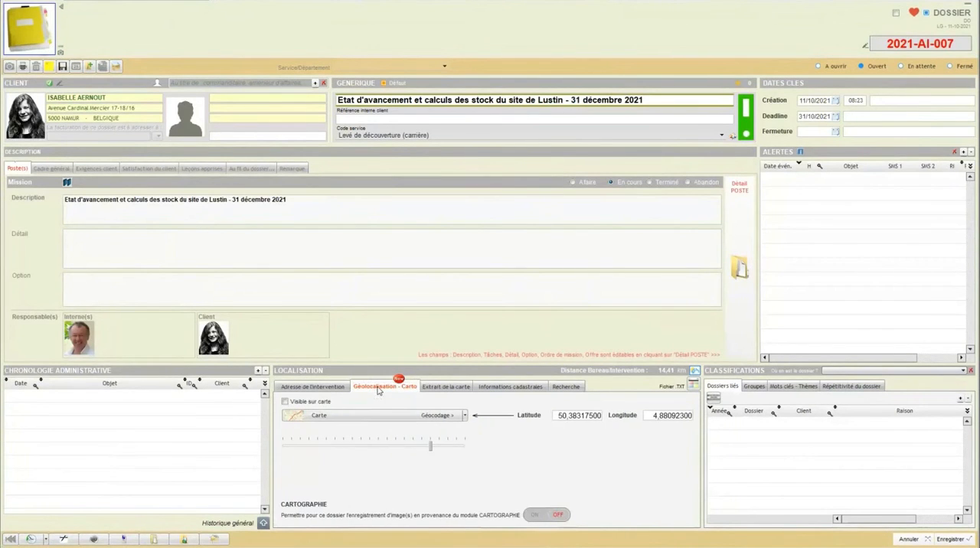
click(440, 392)
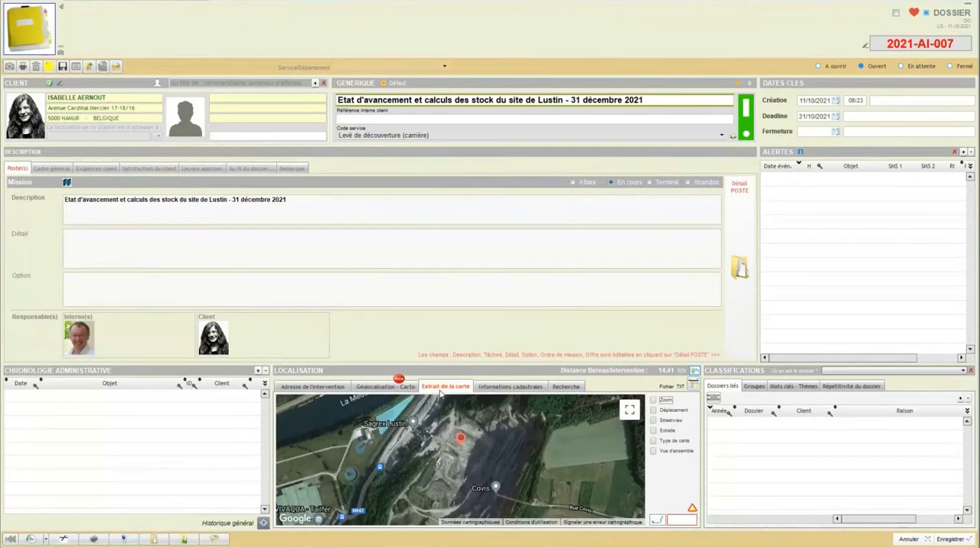
click(491, 388)
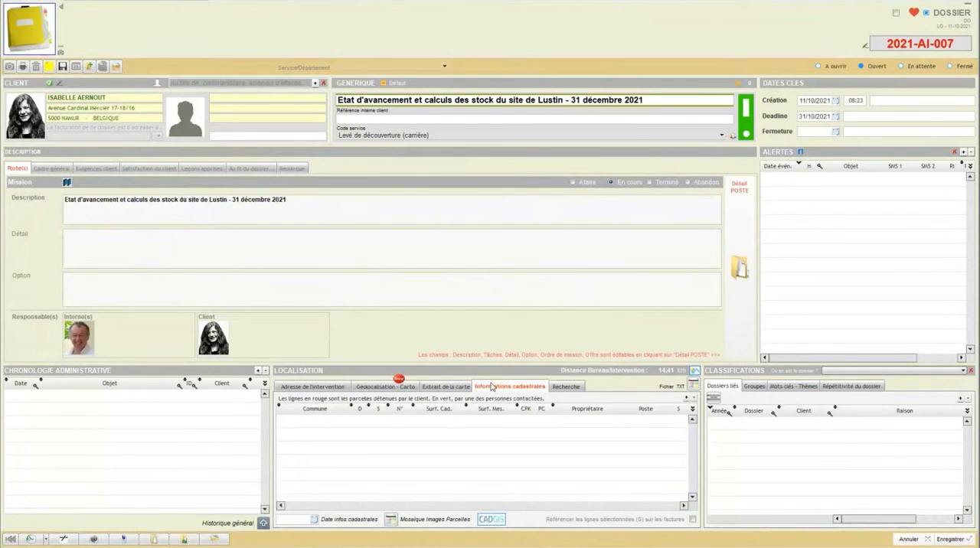
click(570, 387)
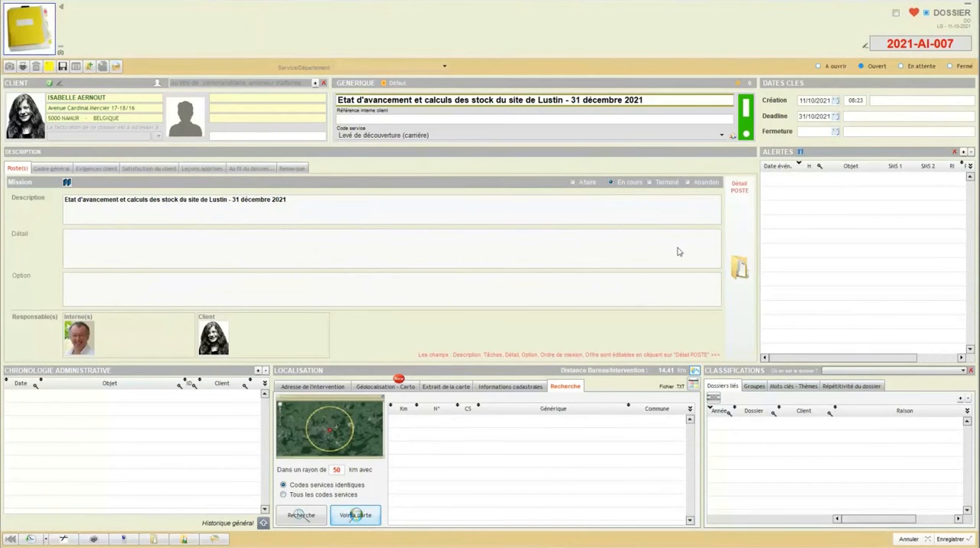
Step: View the Lustin dossier's poste detail, and save both the poste and the dossier
click(731, 253)
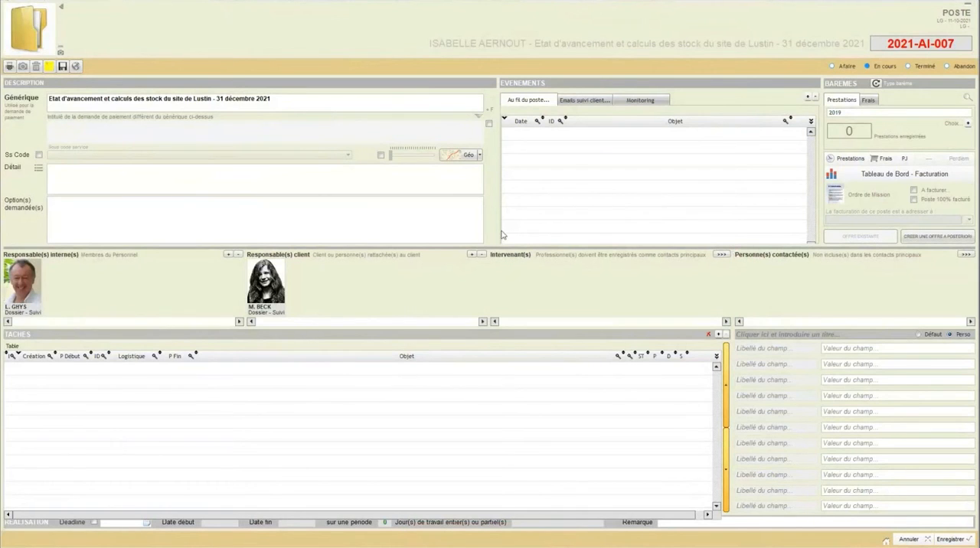
click(942, 541)
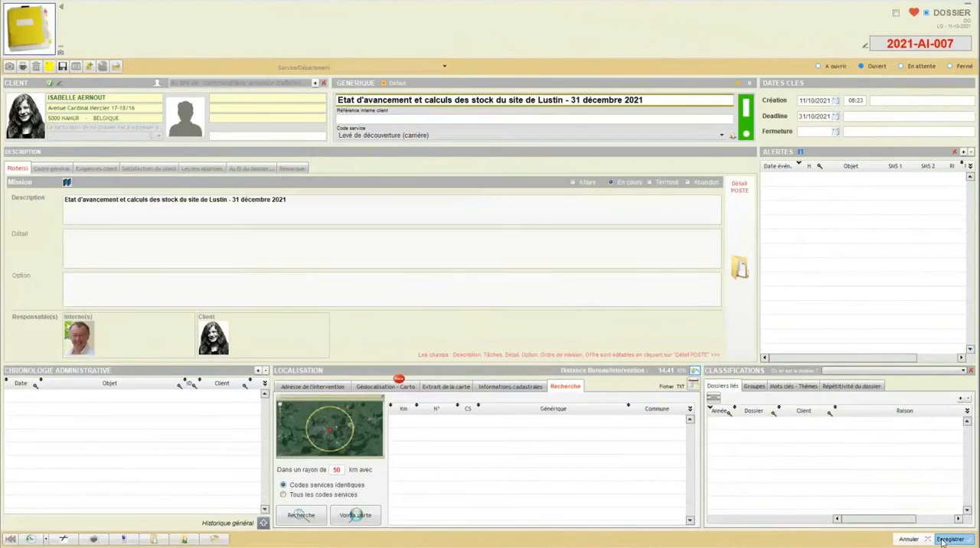
click(942, 540)
Step: Open the favourite dossier "Relevé des voiries du lotissement des Balaives" and examine its générique title and the wider area on its map extract
double_click(498, 243)
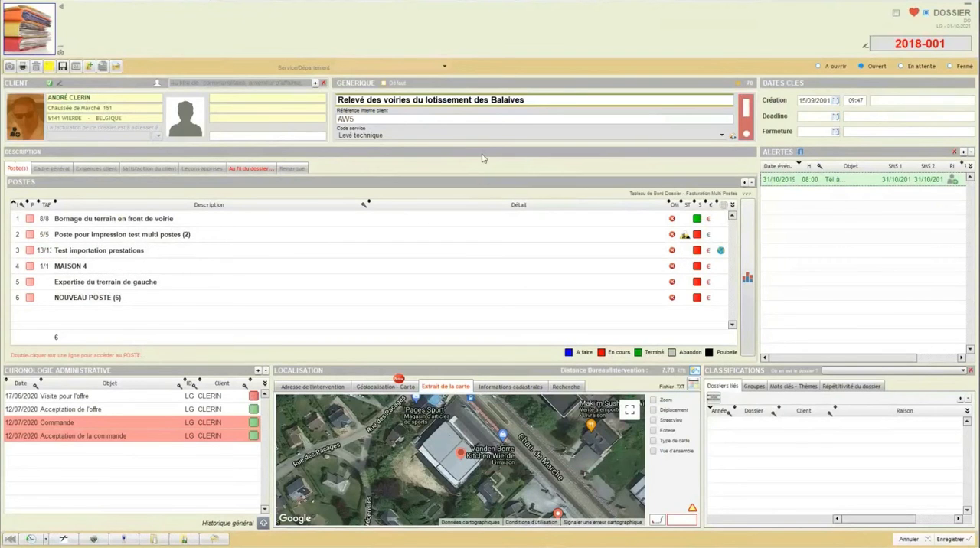
click(338, 100)
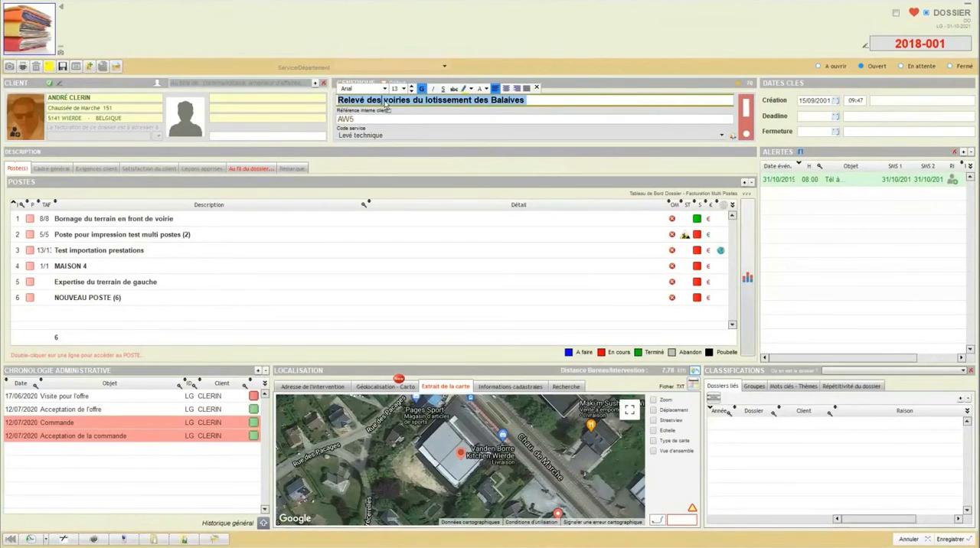
click(551, 100)
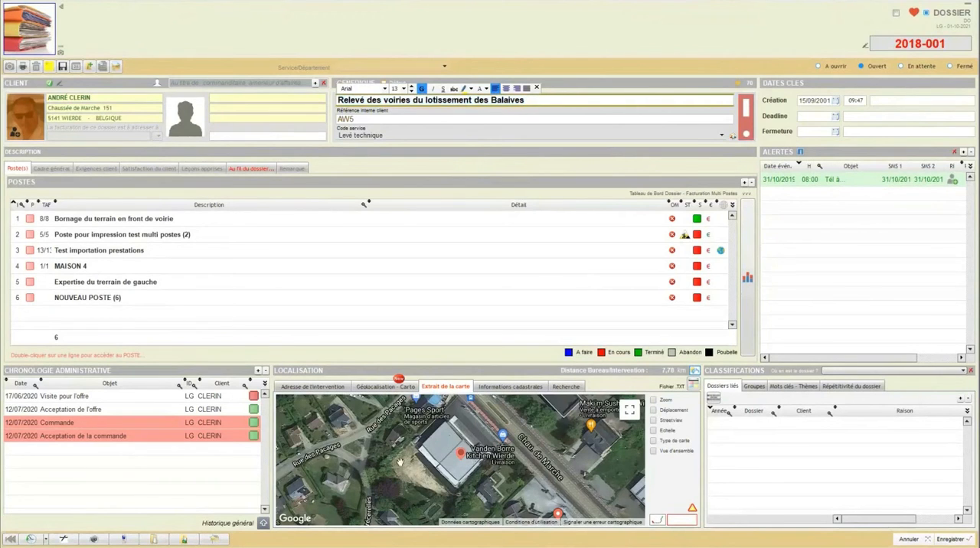
scroll(439, 456, down, 2)
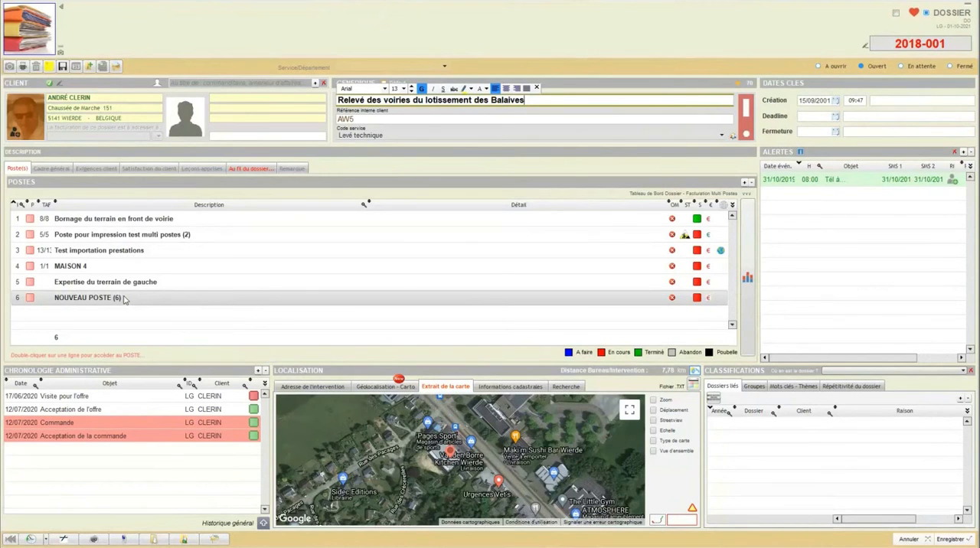
Step: Select the first two postes of the Balaives dossier in turn, and open the dossier's dashboard
click(215, 222)
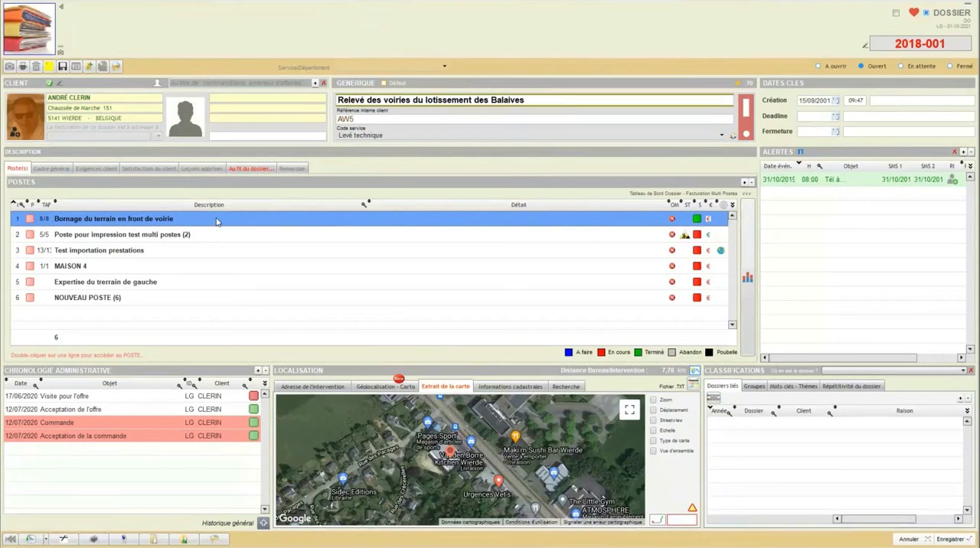
click(217, 242)
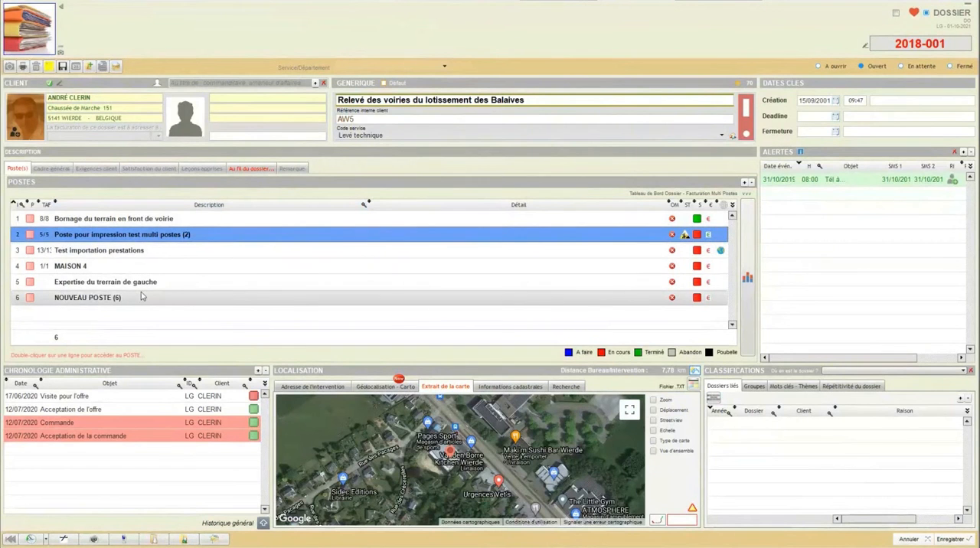
click(746, 266)
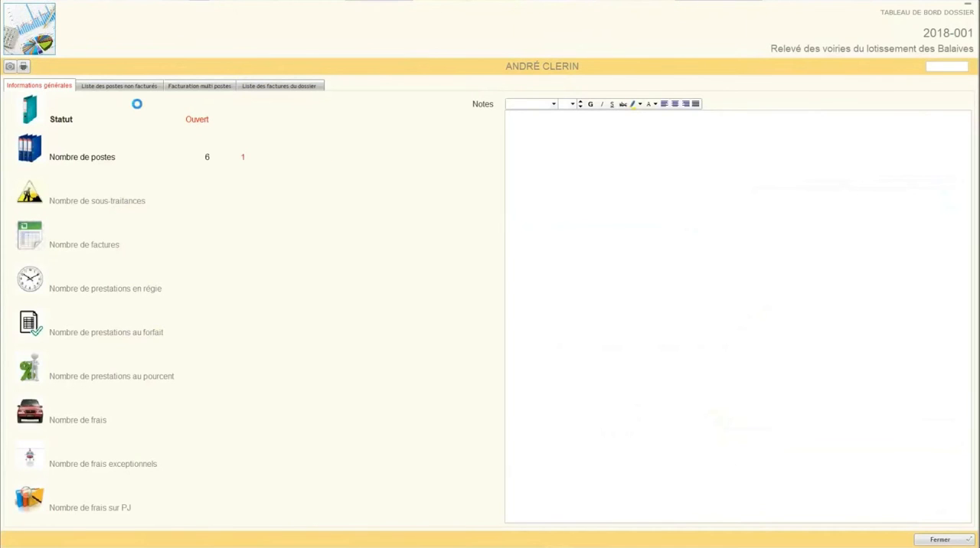
Step: Mark the unbilled postes "Bornage du terrain en front de voirie" and "Test importation prestations" for multi-poste invoicing, review their prestations and frais, and close the dossier
click(115, 86)
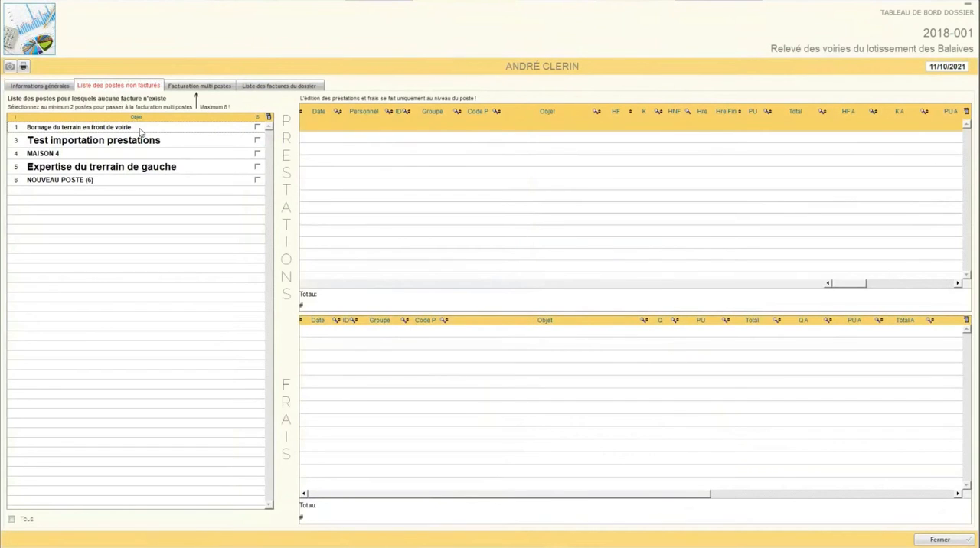
click(257, 128)
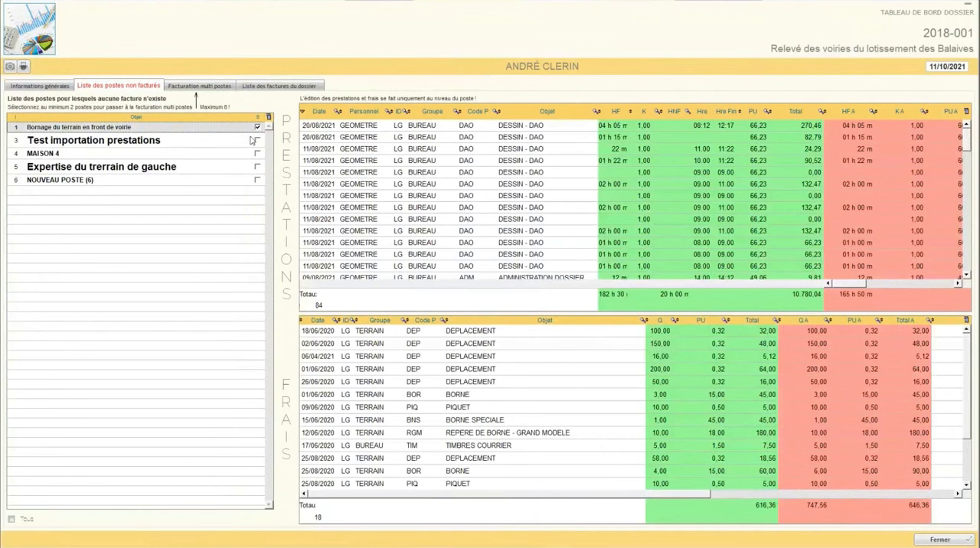
click(257, 141)
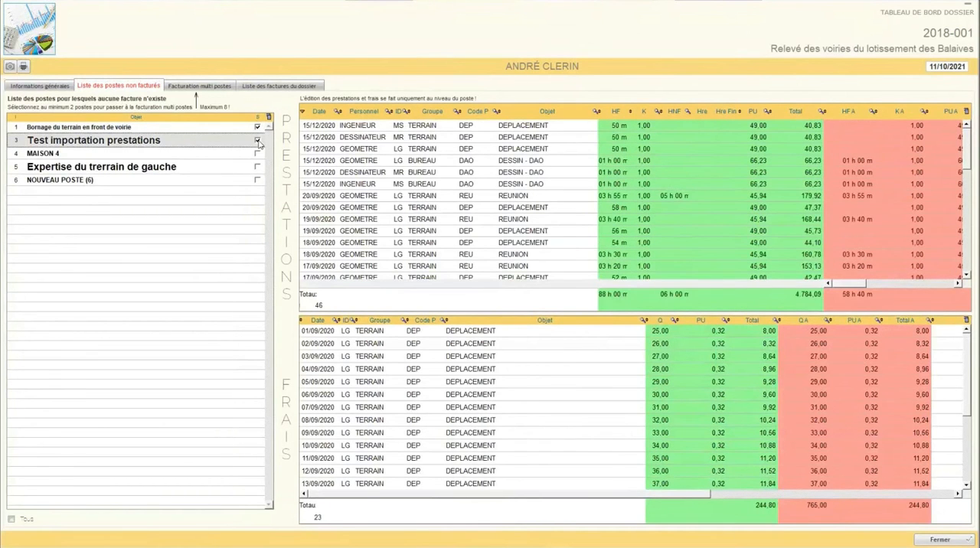
click(202, 89)
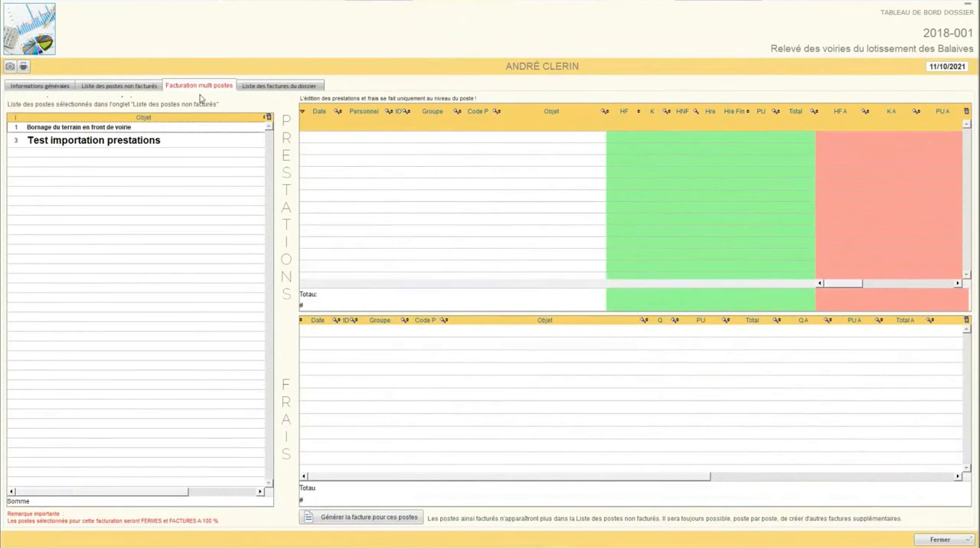
click(207, 140)
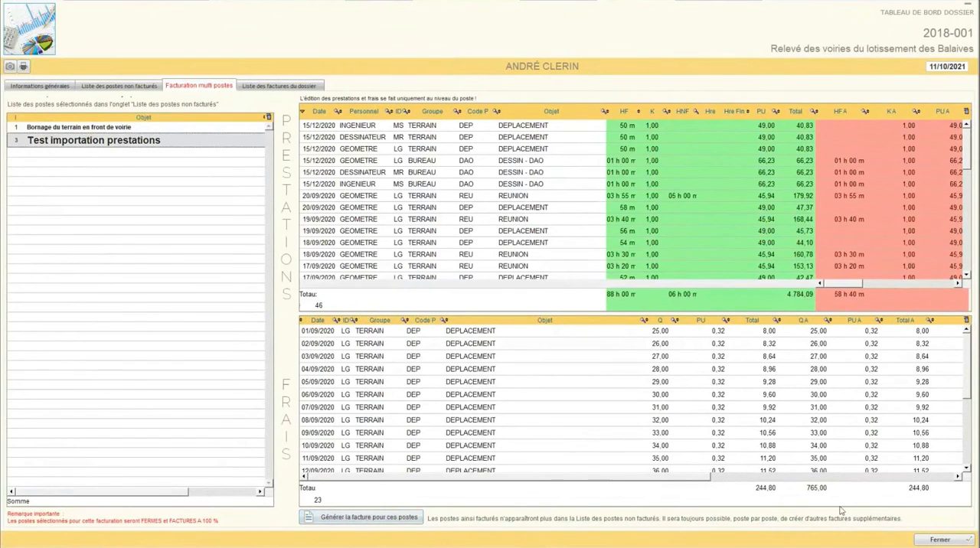
click(934, 540)
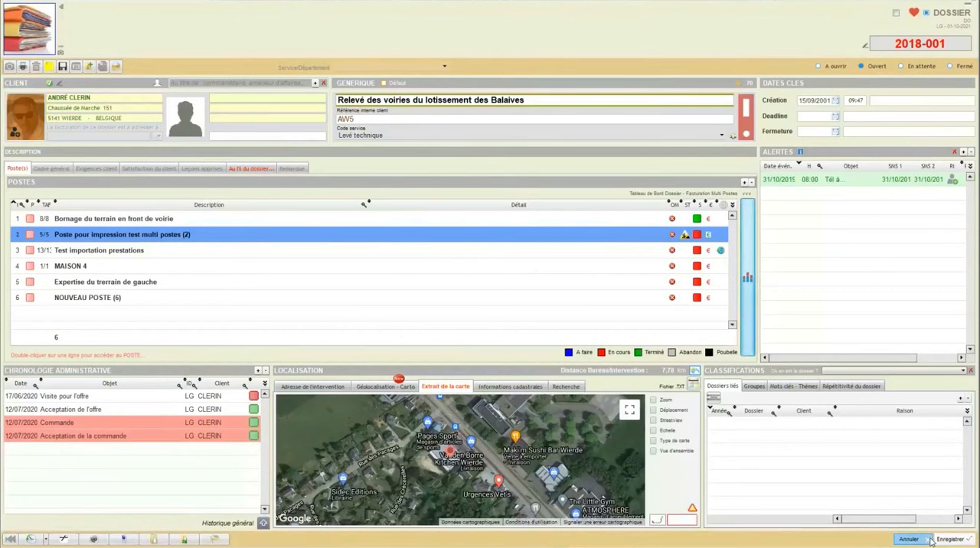
click(909, 540)
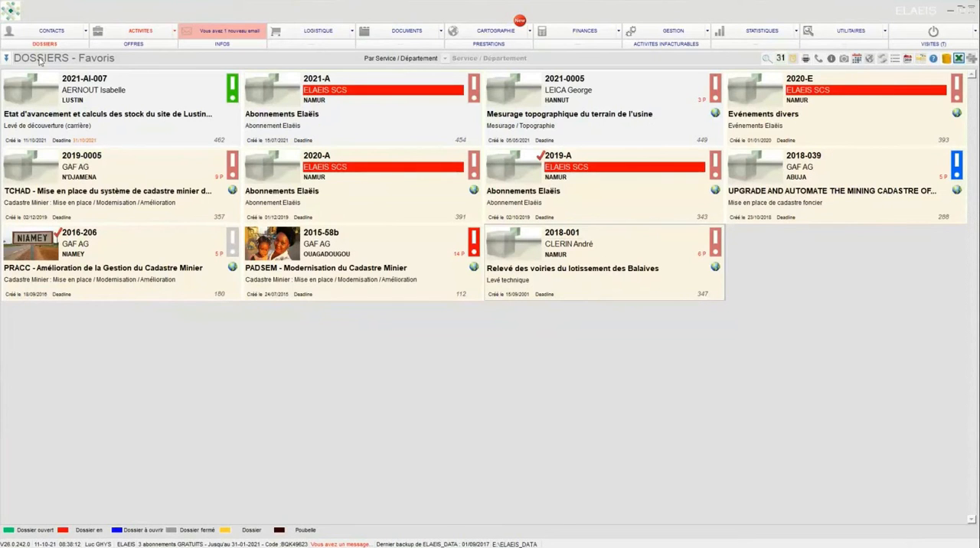
Step: View the Lustin and Balaives dossiers in turn to compare their single-poste and multi-poste layouts, leaving each without saving
click(26, 94)
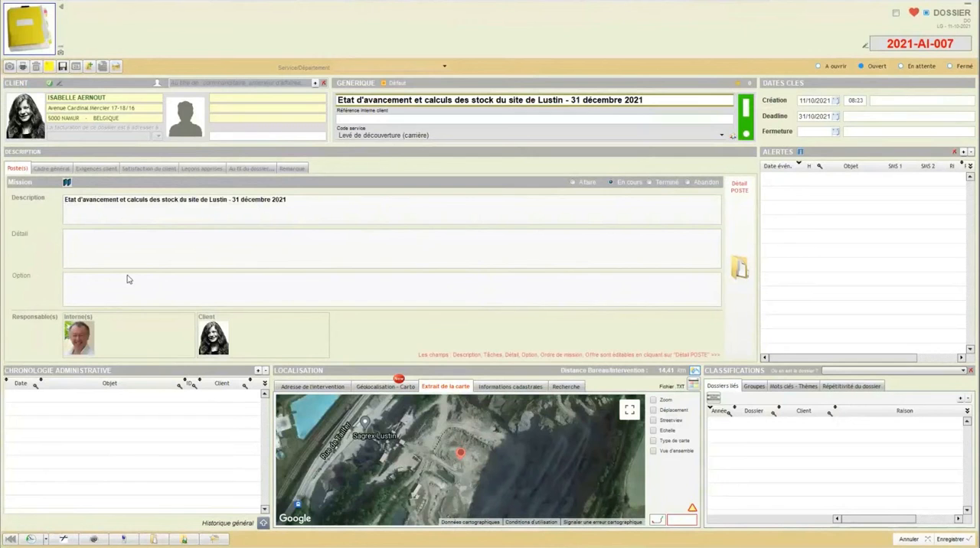
click(908, 539)
double_click(524, 235)
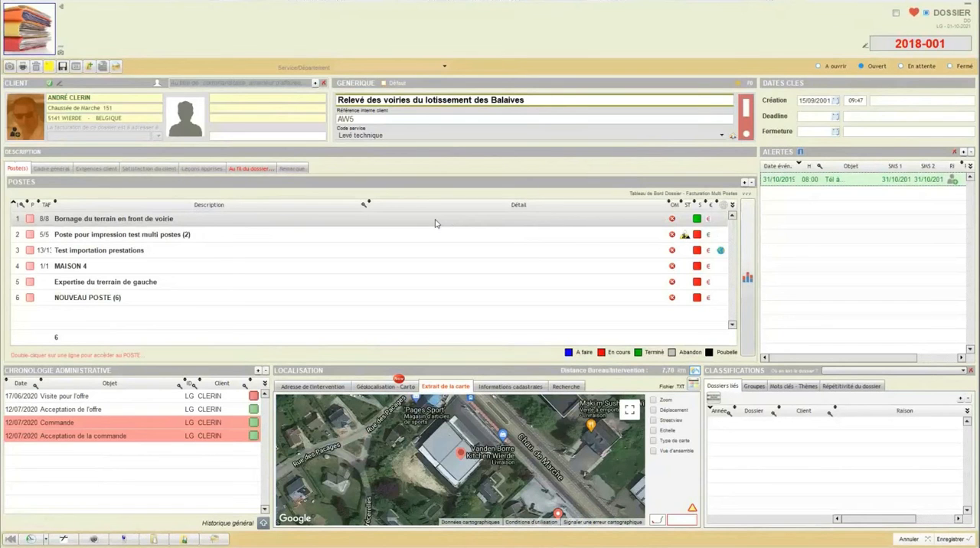
click(906, 540)
Step: Start a new alert in the Lustin dossier and try to enable its SMS notification
double_click(32, 90)
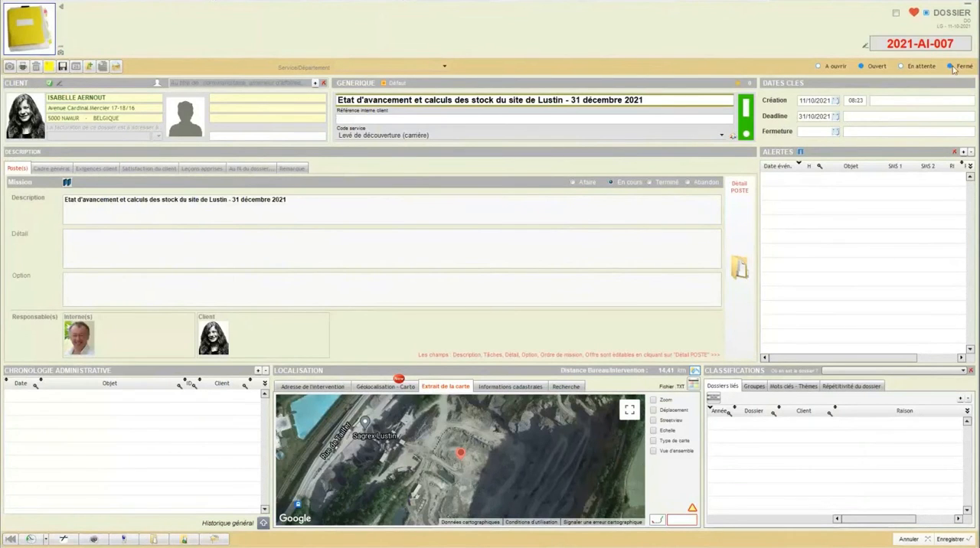
click(963, 153)
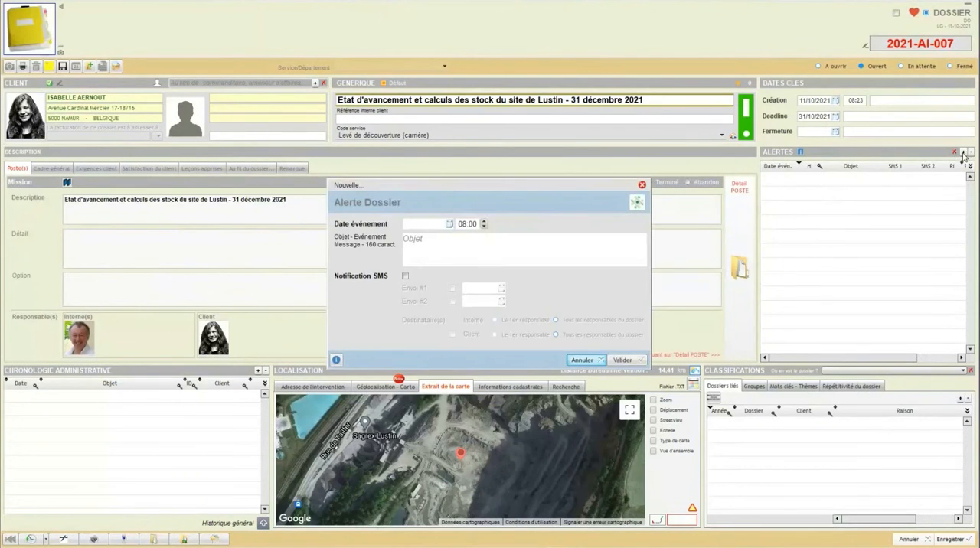
drag(591, 188, 564, 127)
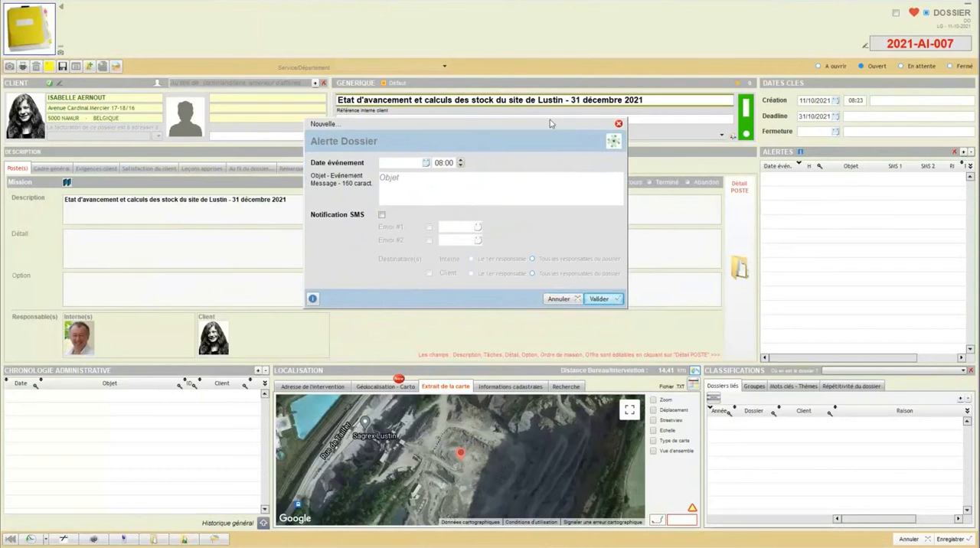
click(383, 218)
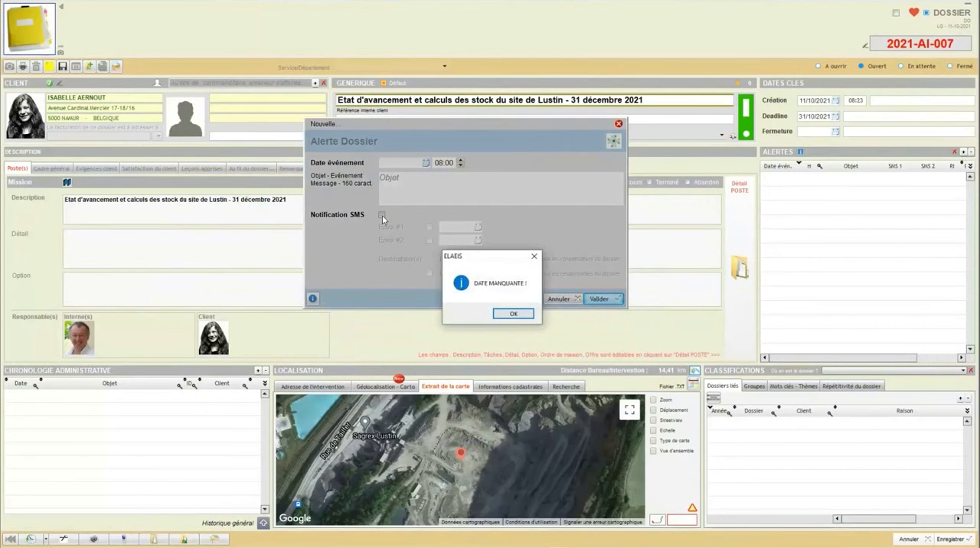
click(511, 313)
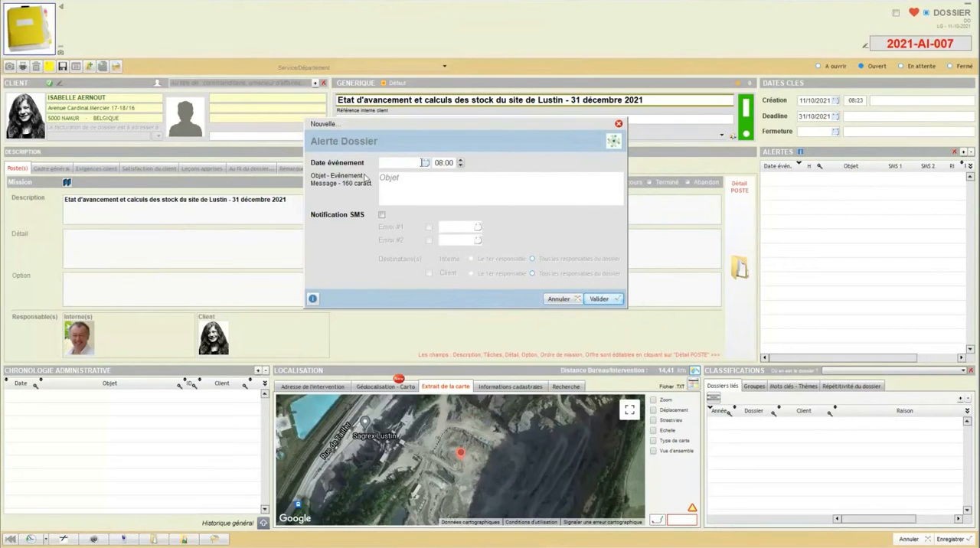
Step: Set the alert's event date to 11/10/2021 and its object to "Visite", and validate it
click(426, 163)
click(355, 218)
click(407, 178)
text(Visite)
click(599, 300)
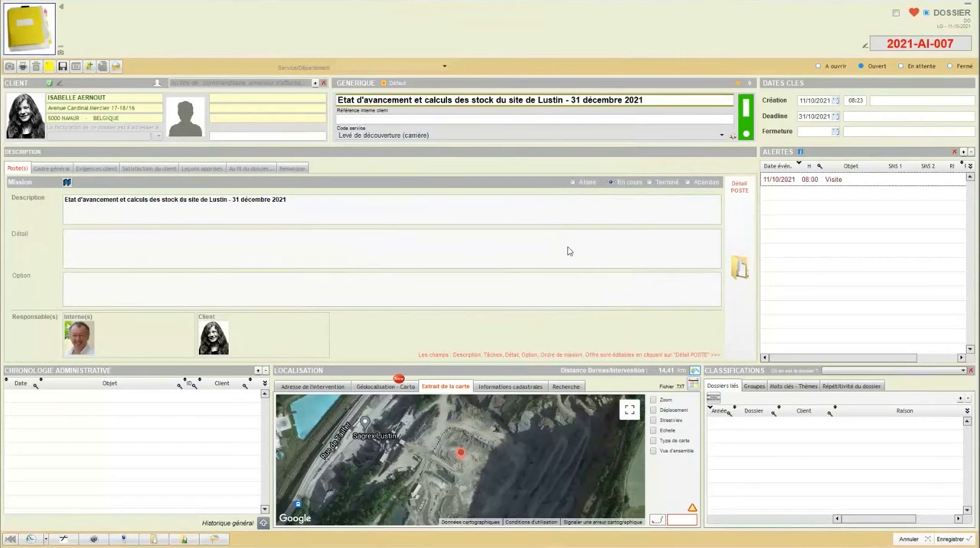
Step: View the dossier's running remarks, and add an "Envoi contrat signé" entry dated 11/10/2021 to the administrative chronology
click(261, 169)
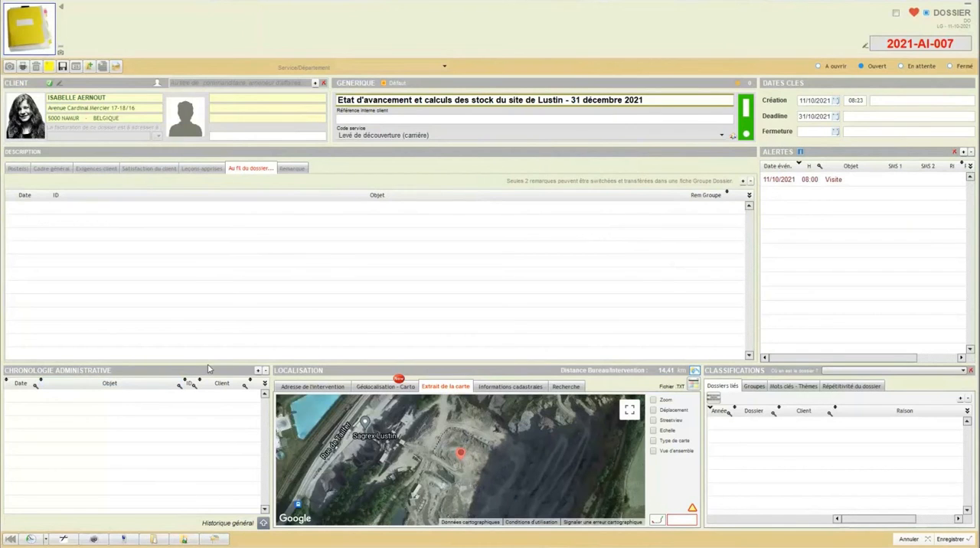
click(257, 371)
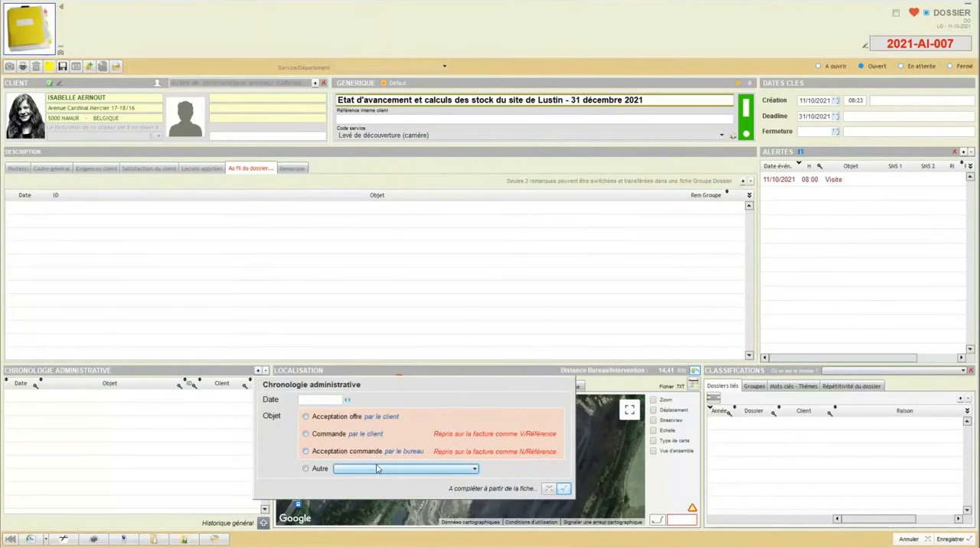
click(306, 469)
click(474, 470)
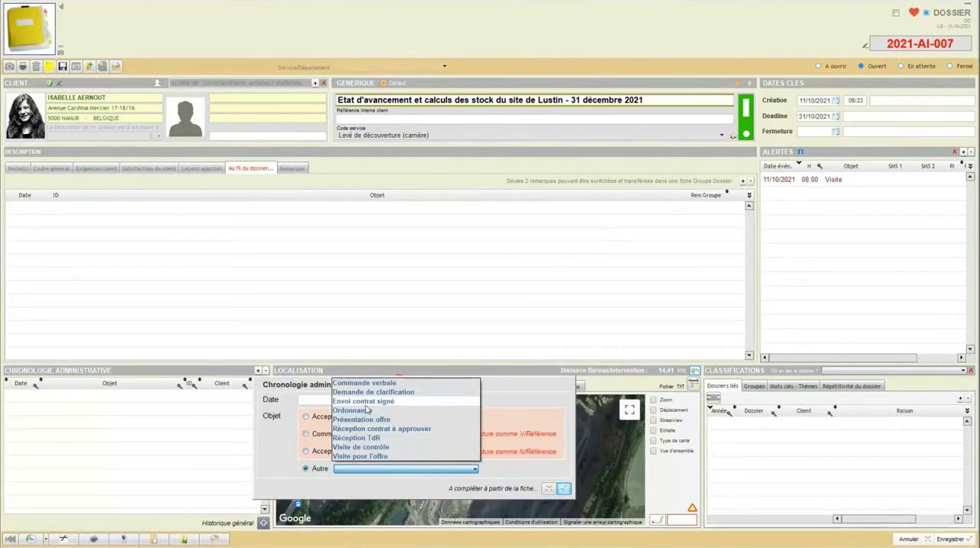
click(364, 401)
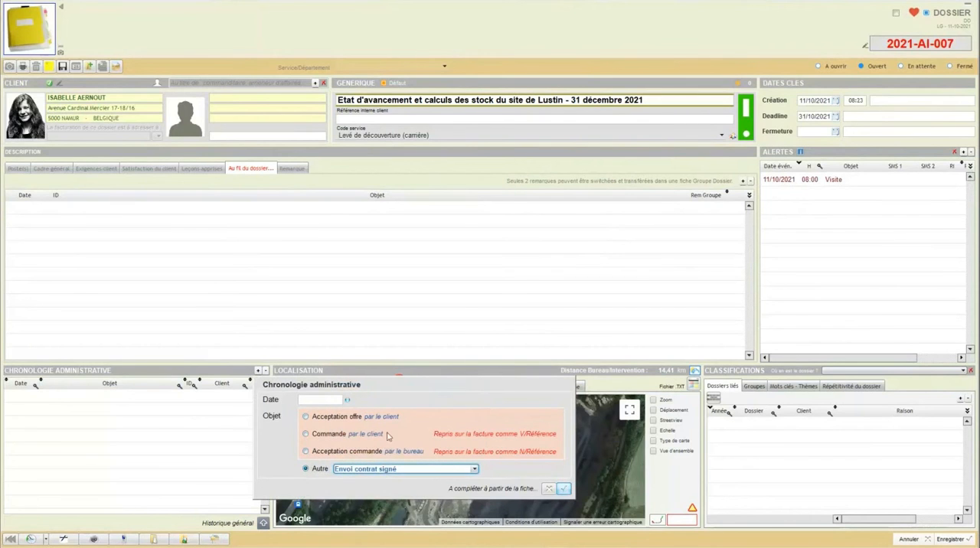
click(347, 401)
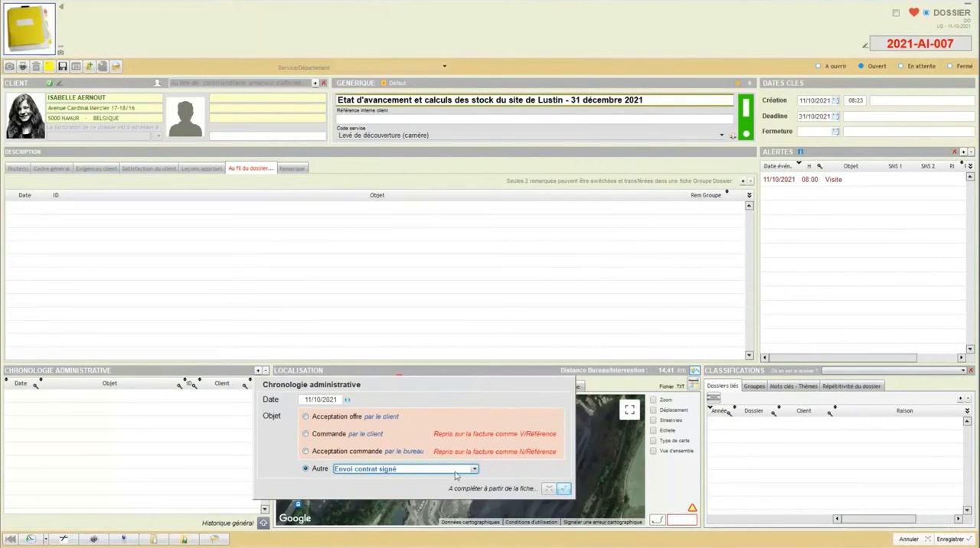
click(564, 488)
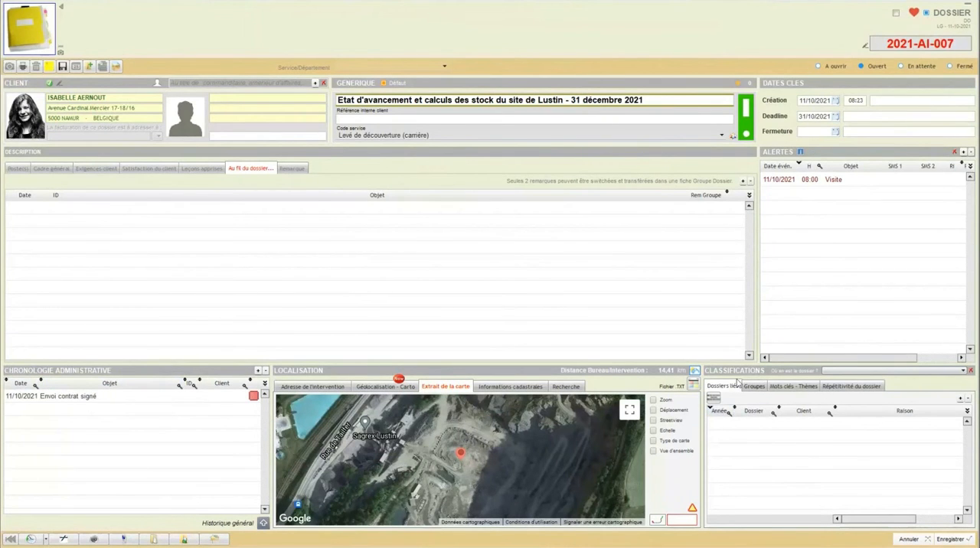
Step: Choose "Bornage du bureau à Mouscron" as a dossier to link to the Lustin dossier, with "Test" as the reason
click(960, 399)
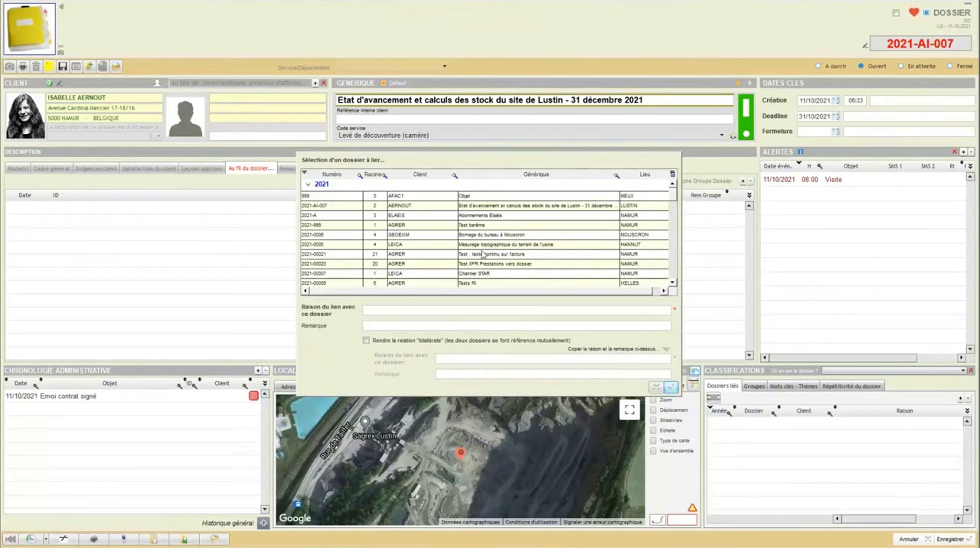
click(348, 236)
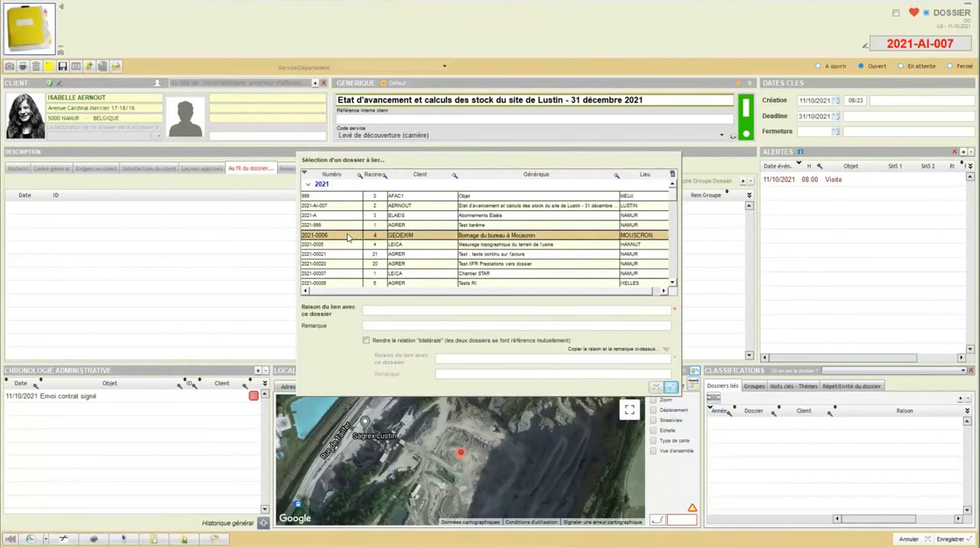
click(394, 308)
text(Test)
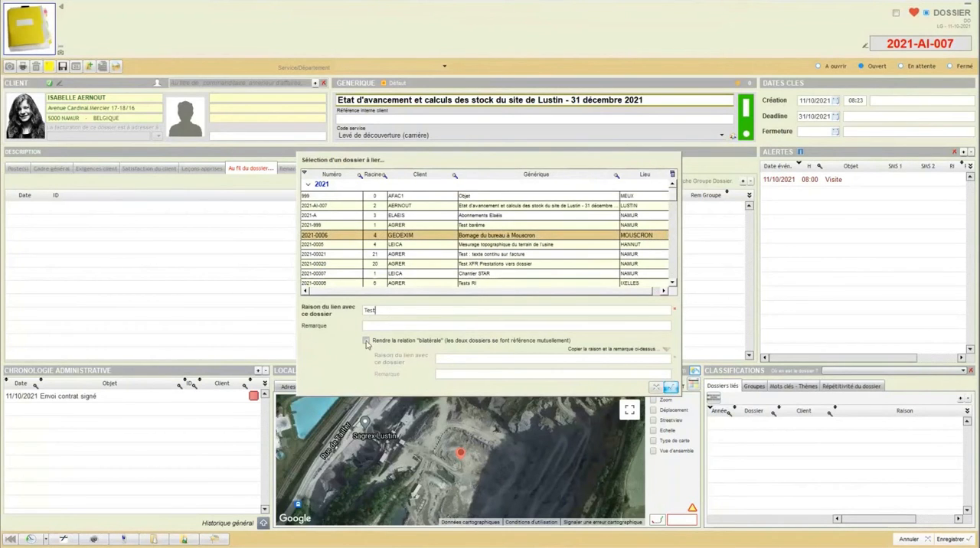
Step: Try to save the dossier link as a bilateral relation
click(365, 341)
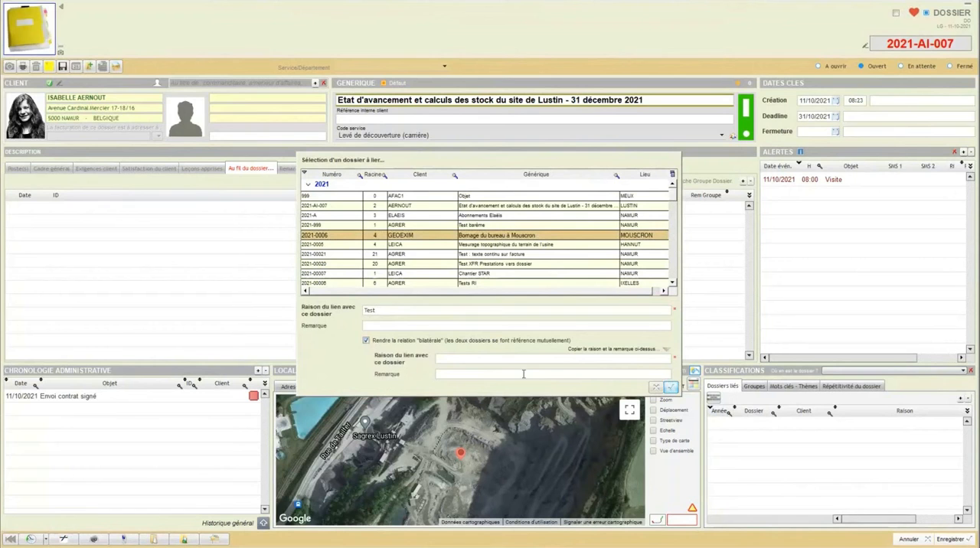
click(671, 389)
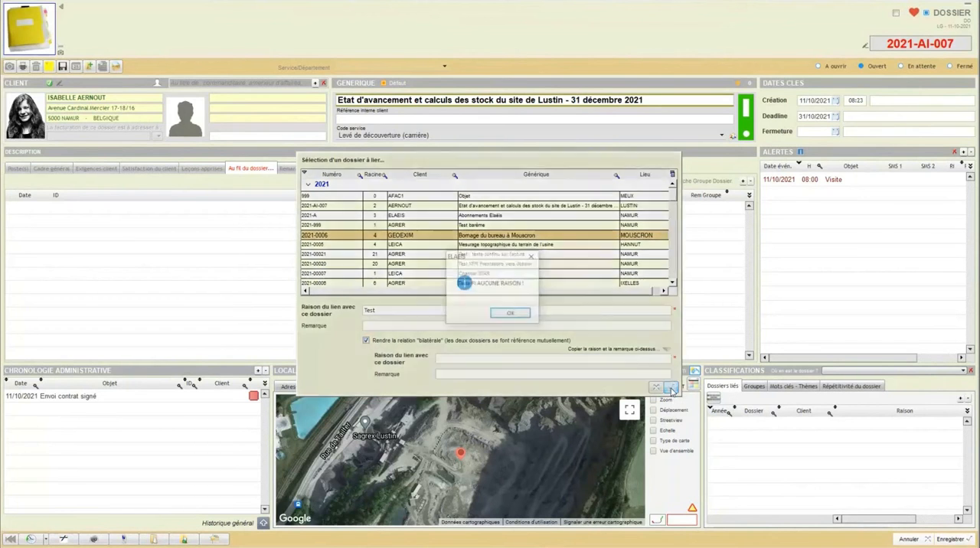
click(525, 320)
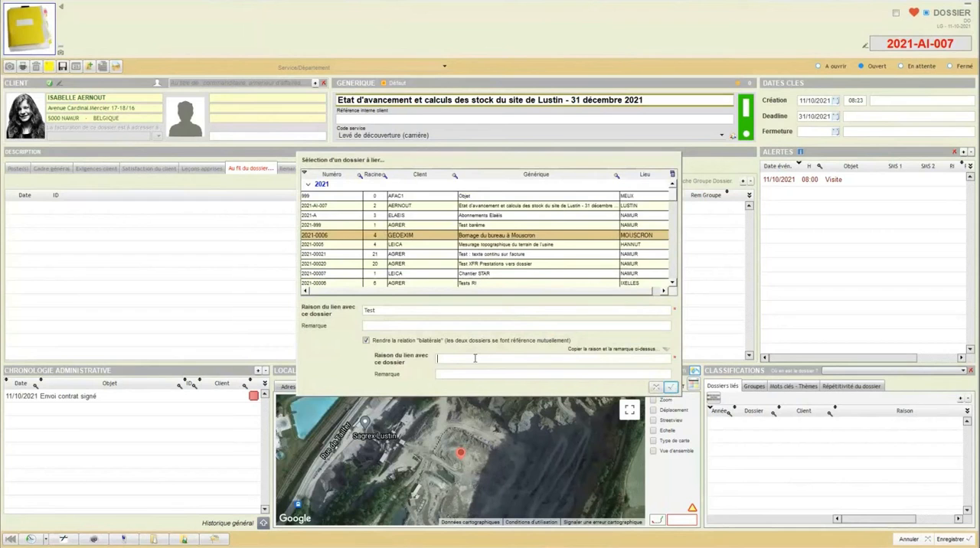
click(365, 340)
Step: Save the one-way dossier link and view the diagram of linked dossiers
click(669, 388)
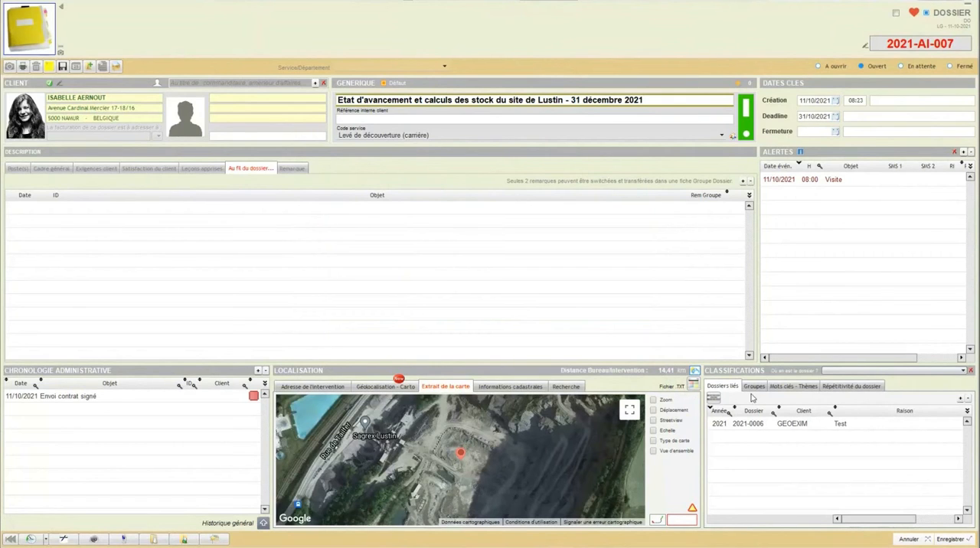
click(711, 401)
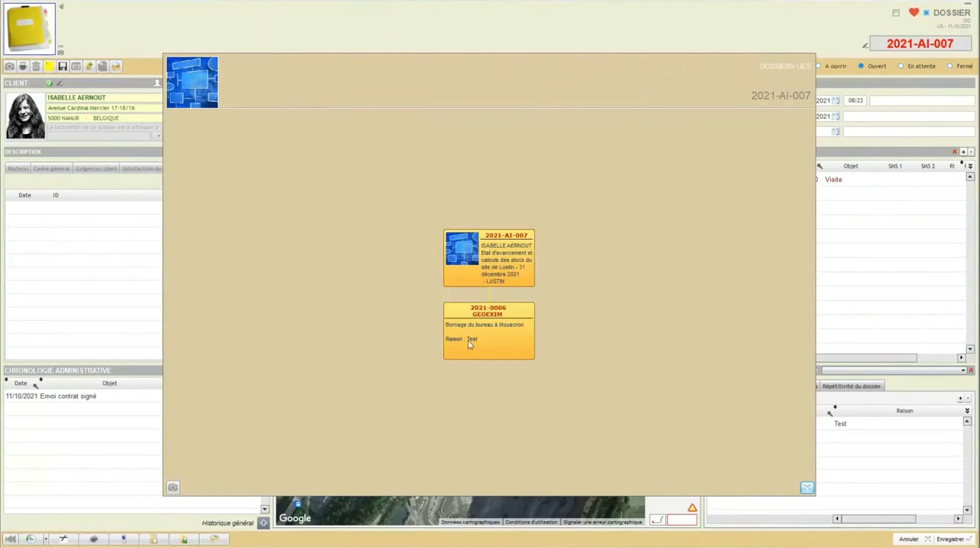
click(806, 489)
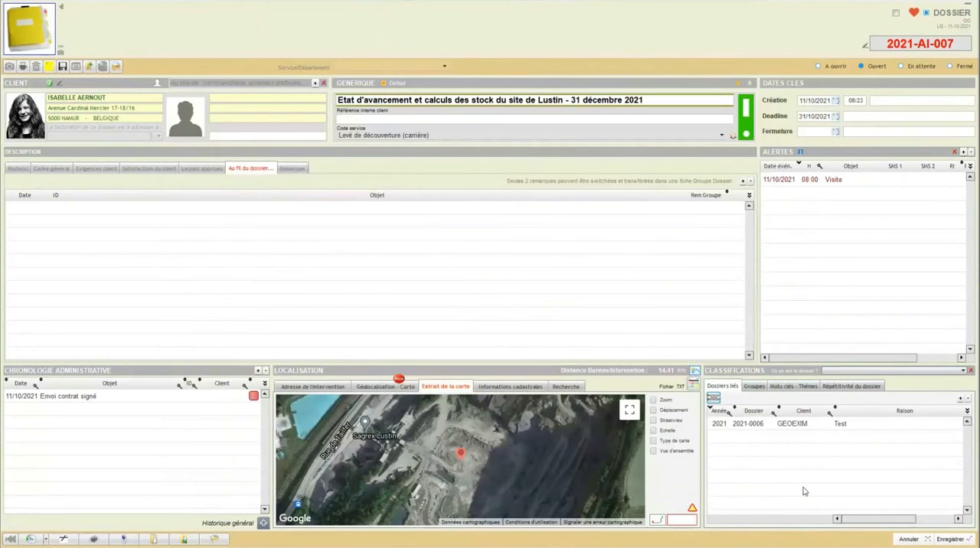
Step: View the dossier's groups, enter the keywords "Stock" and "calcaire", and display its repetitivity options
click(762, 389)
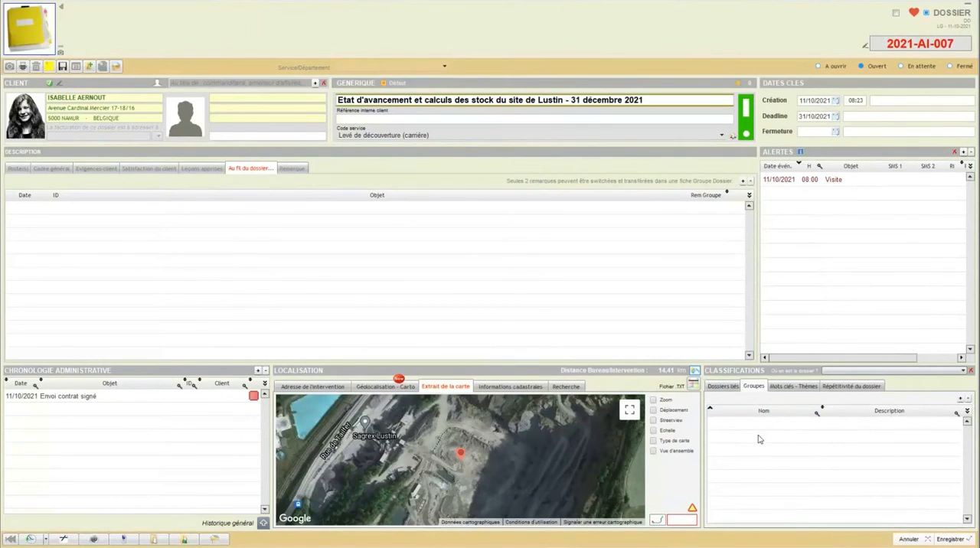
click(782, 388)
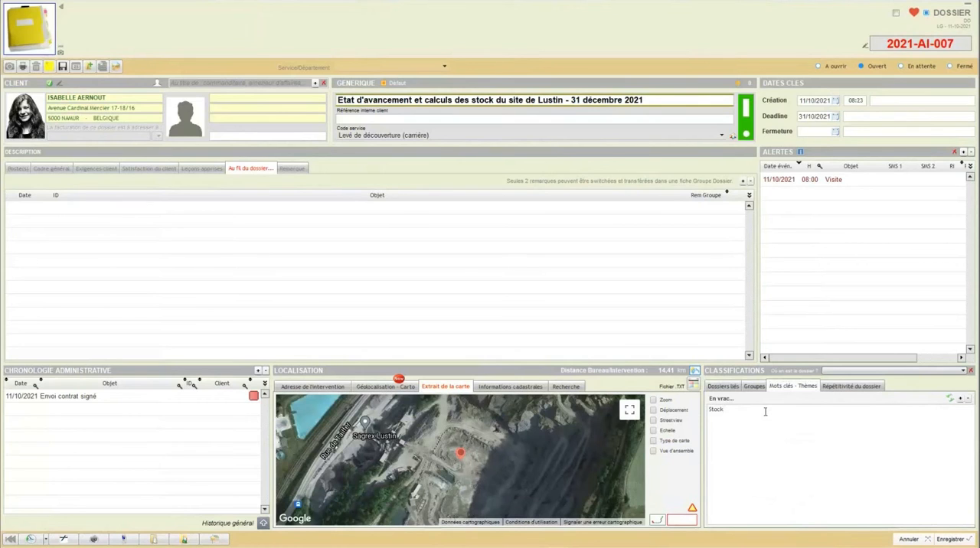
text(alcaire)
click(724, 409)
click(830, 388)
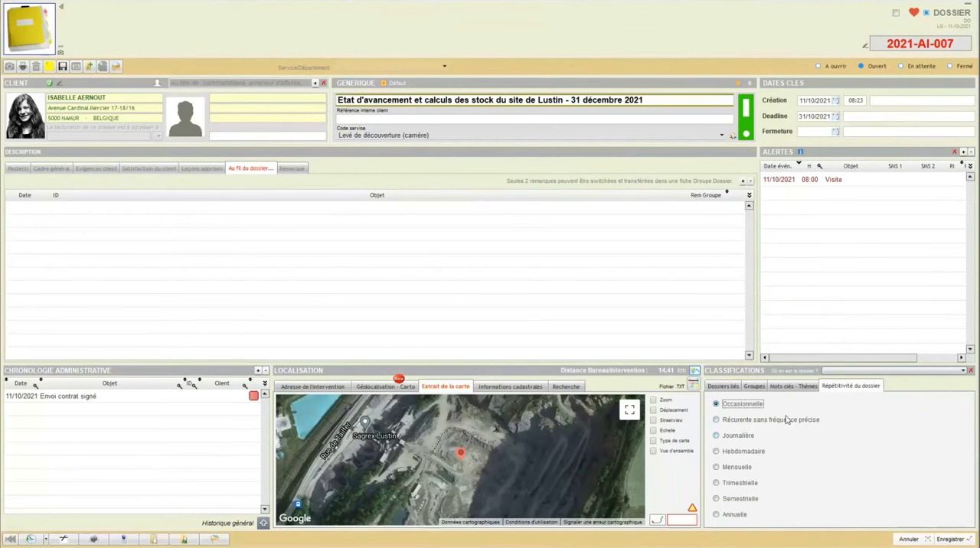
Step: Save the Lustin dossier, close it and return to the contacts overview
click(947, 539)
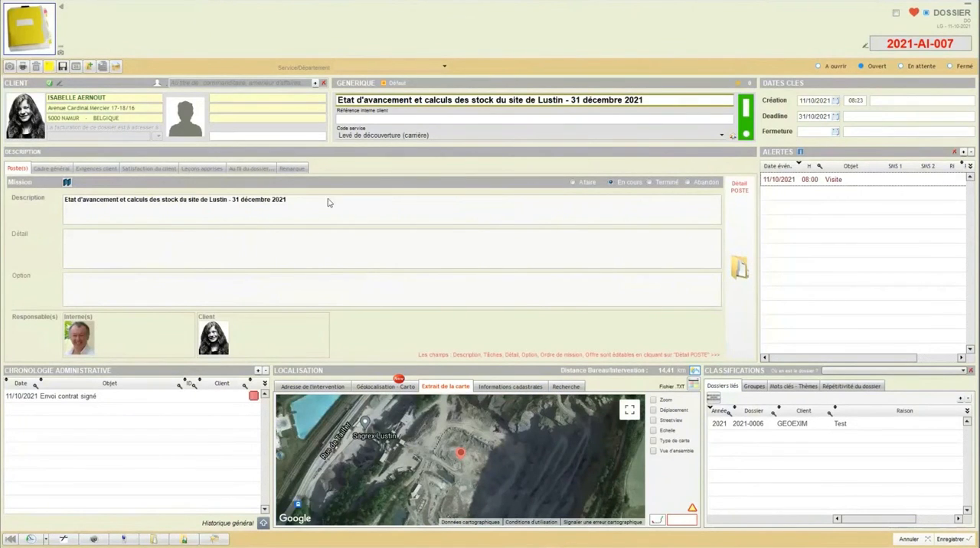
click(908, 539)
click(36, 35)
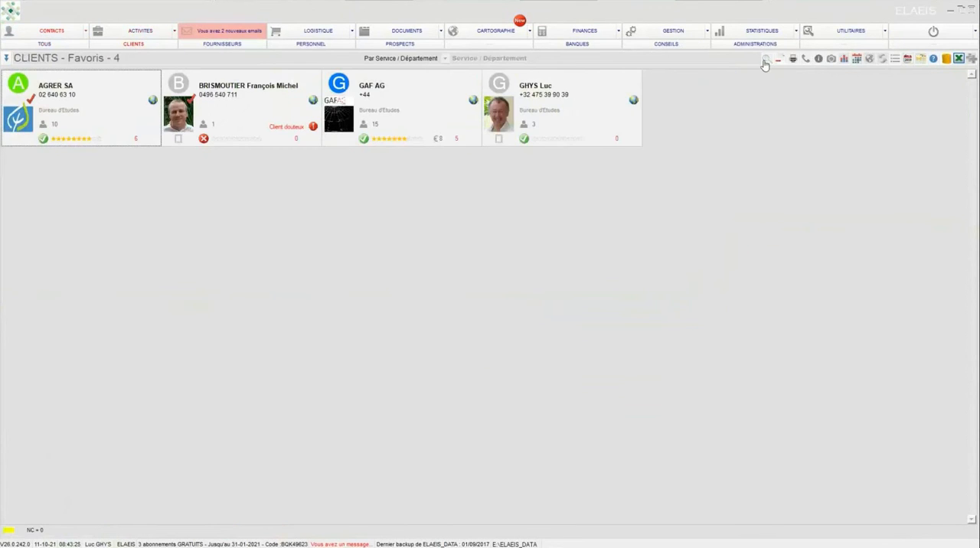
Step: Search the database for the keyword "stock", view the matching dossiers and close the search
click(765, 60)
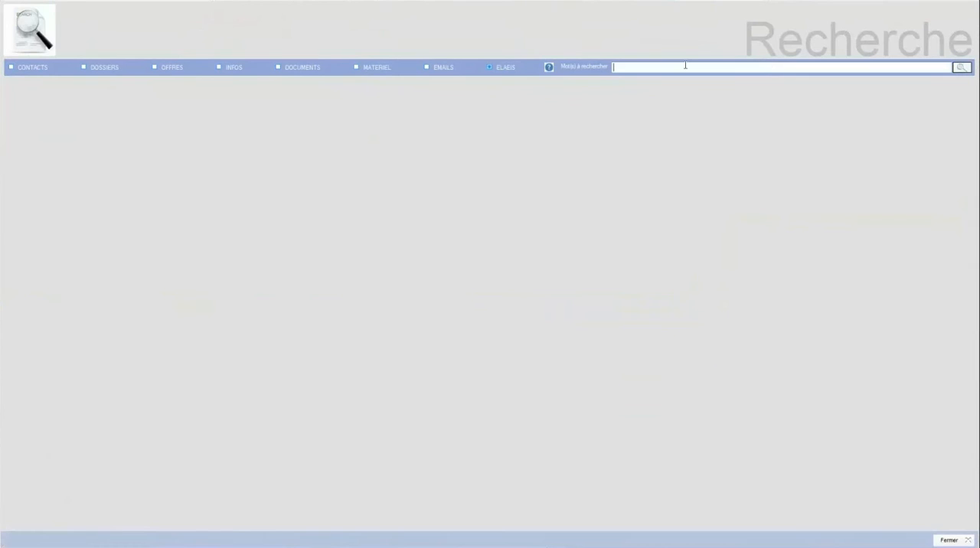
text(stc)
text(ock)
key(Return)
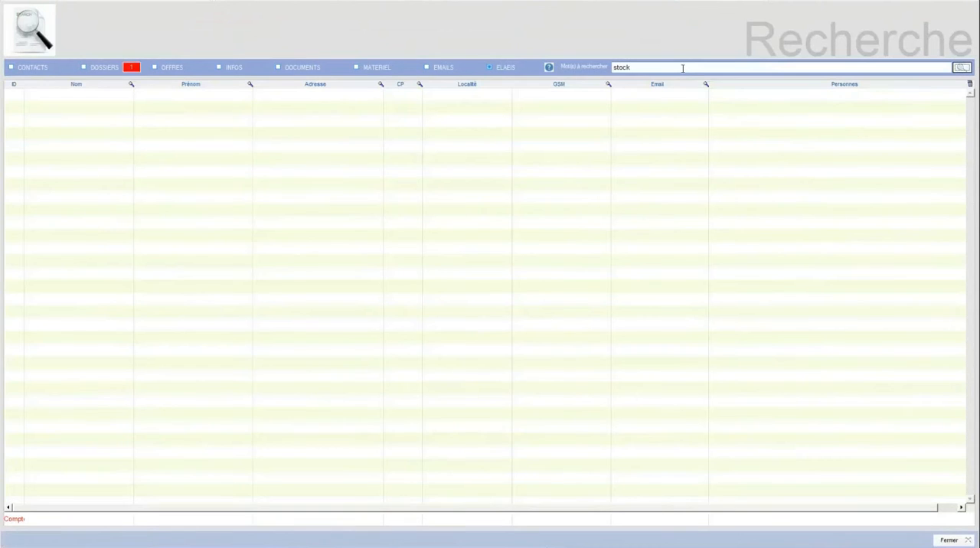
click(100, 68)
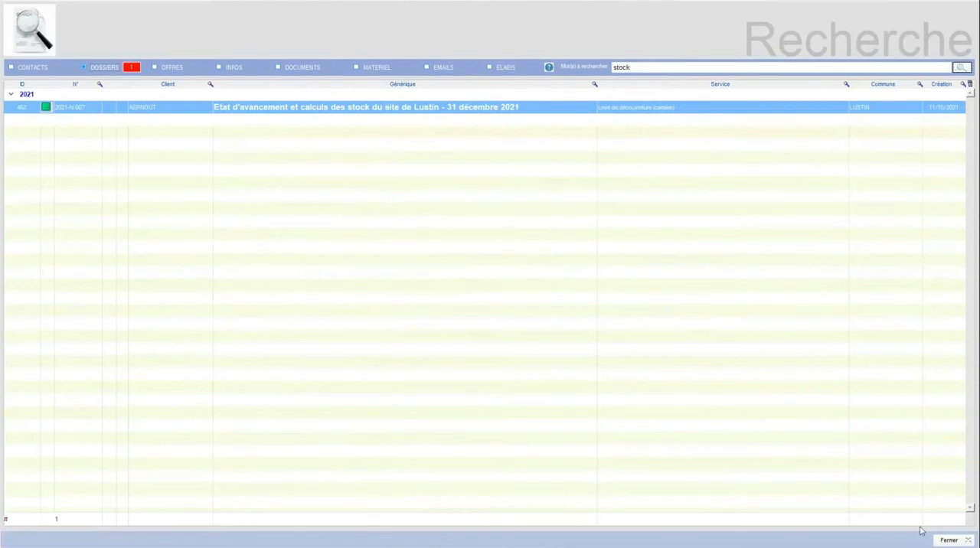
click(949, 540)
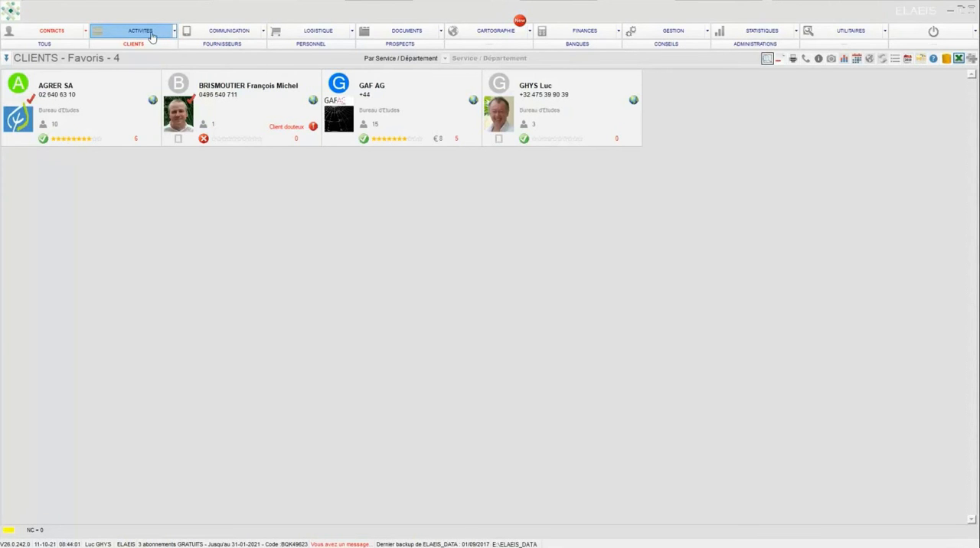
Step: Reopen the Lustin dossier from the favourite dossiers and view its renumbering field without changing the number
click(151, 35)
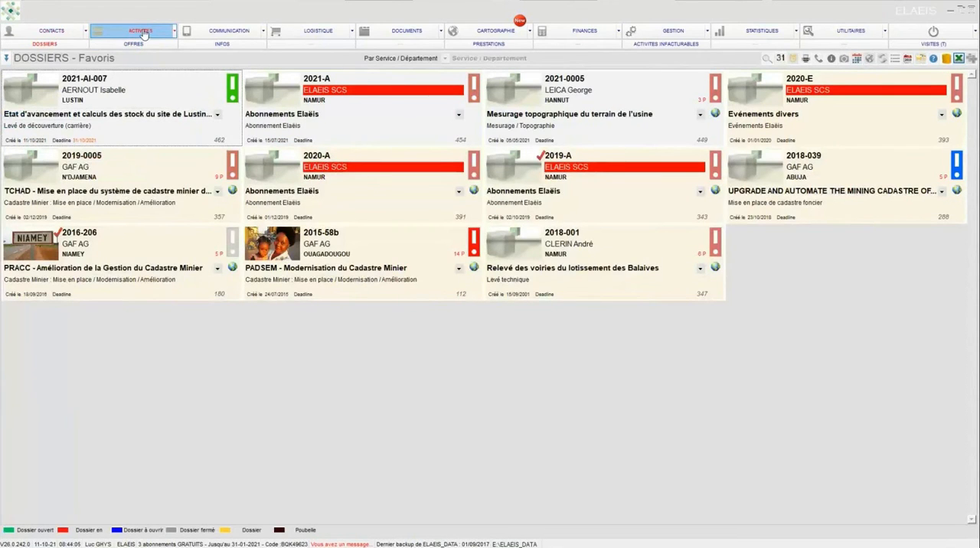
double_click(25, 92)
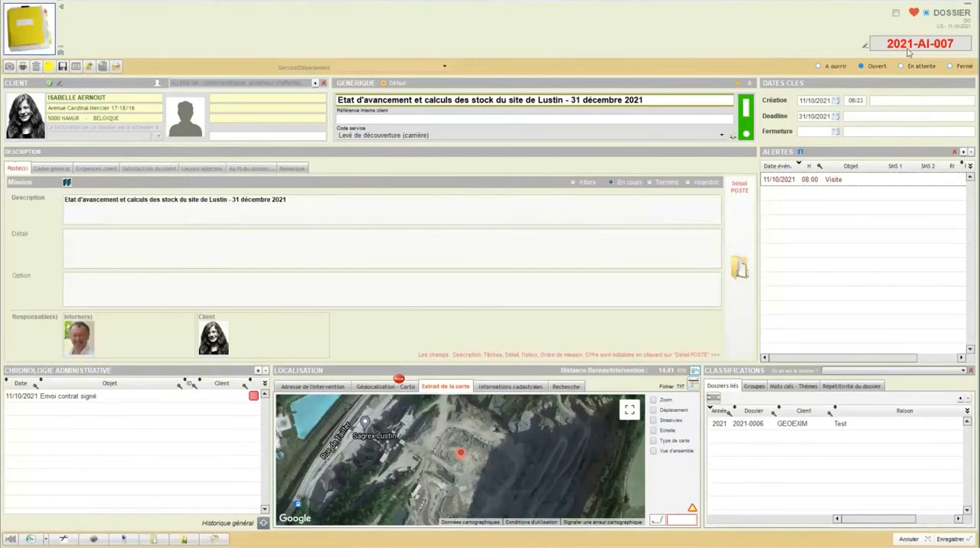
click(863, 50)
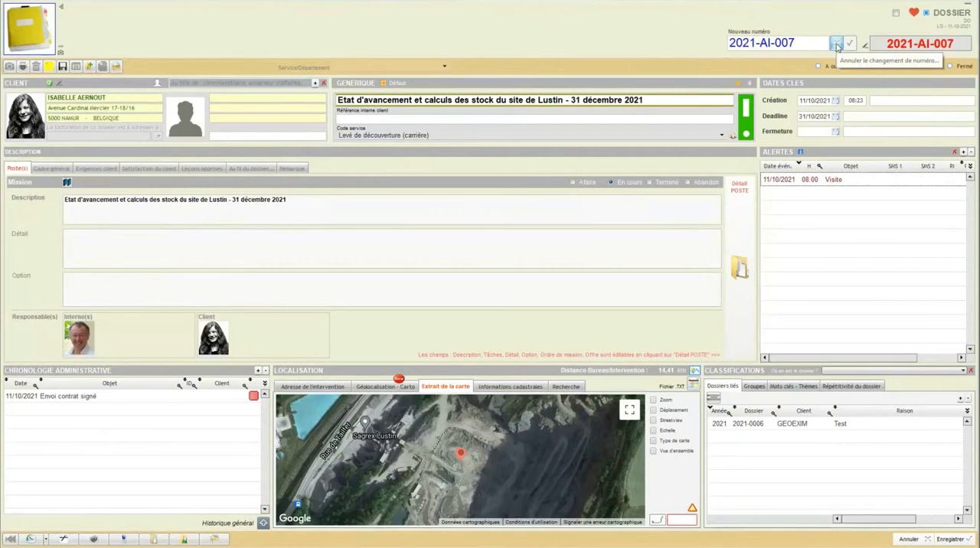
click(836, 45)
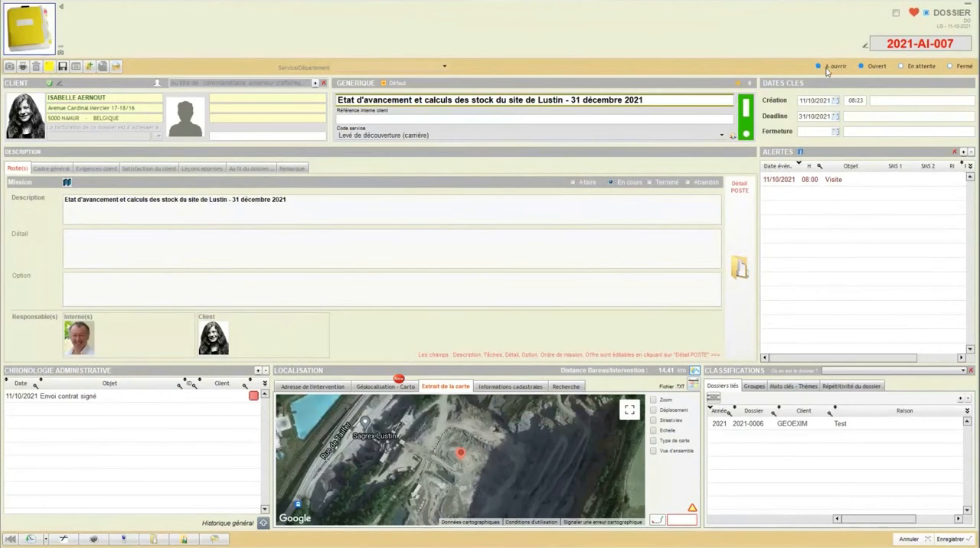
Step: Put the Lustin dossier on hold (En attente) with the reason "raison xy" and an alert date of 11/10/2021, and save it
click(901, 66)
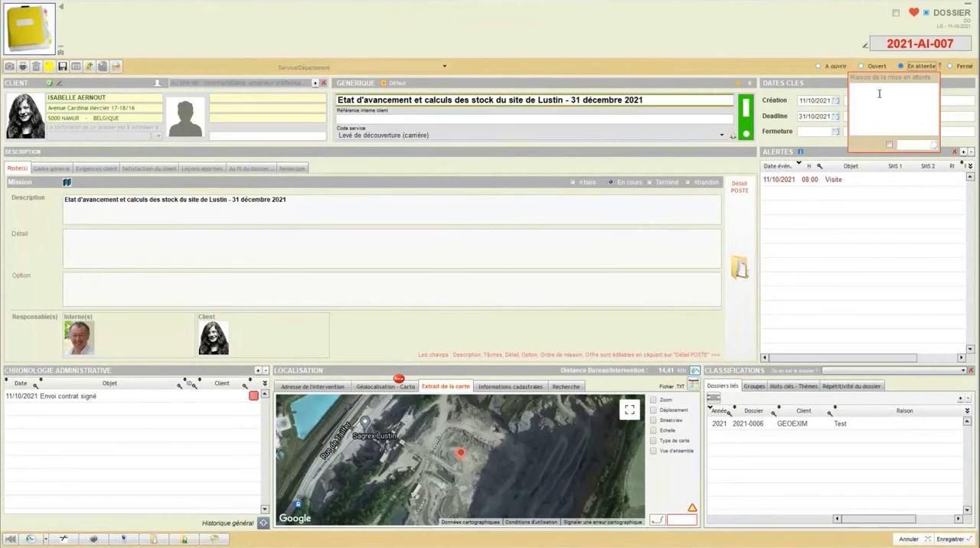
click(882, 93)
text(raison xy)
click(890, 147)
click(934, 144)
click(863, 201)
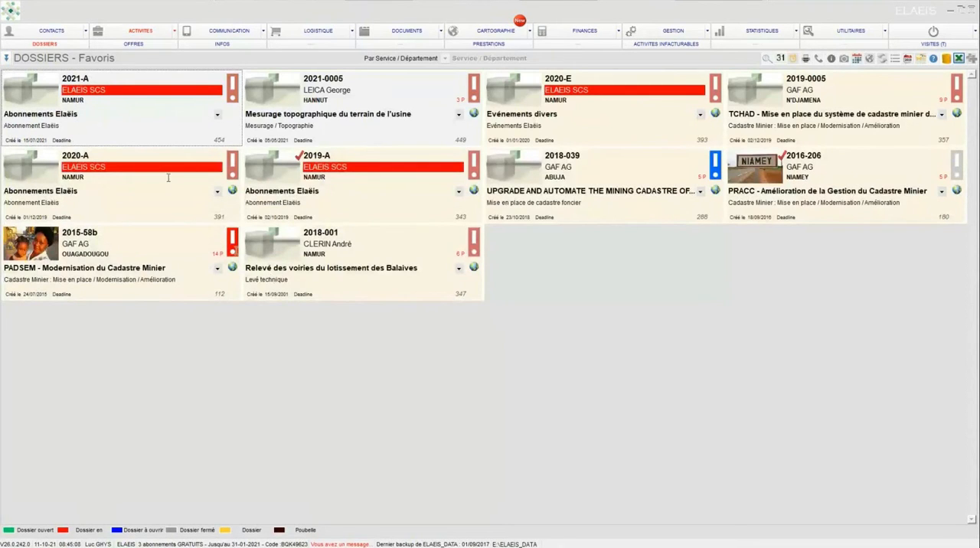
Step: List the dossiers that are on hold (En attente) and open the Lustin dossier from that list
click(28, 58)
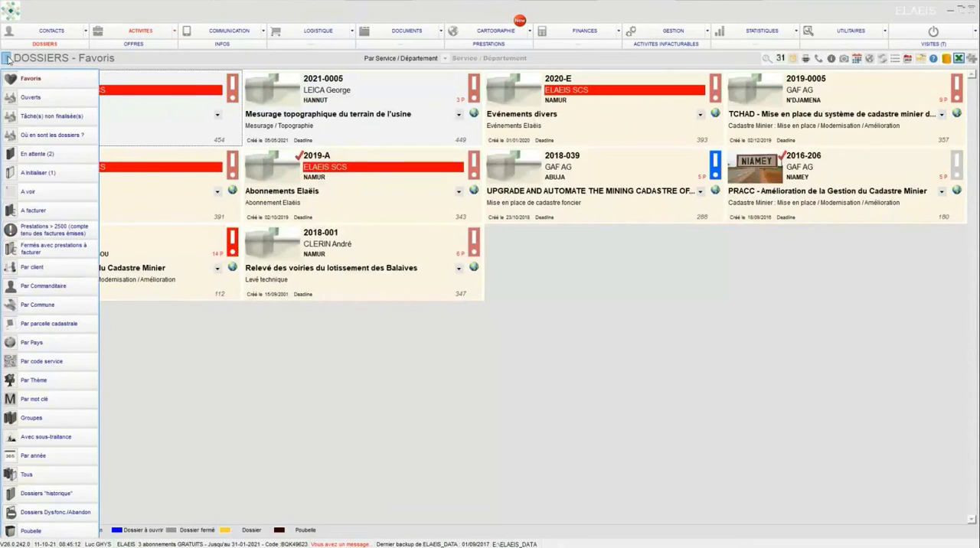
click(38, 156)
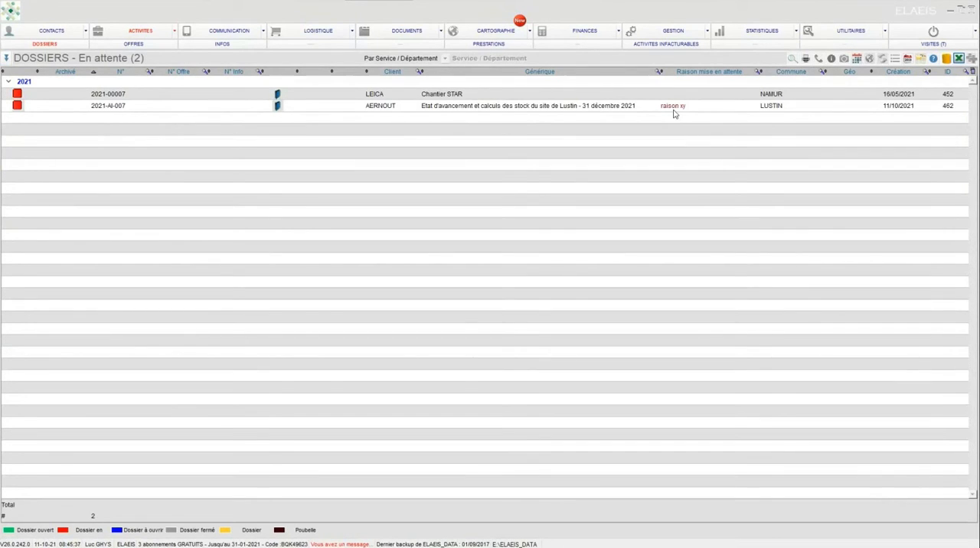
click(197, 107)
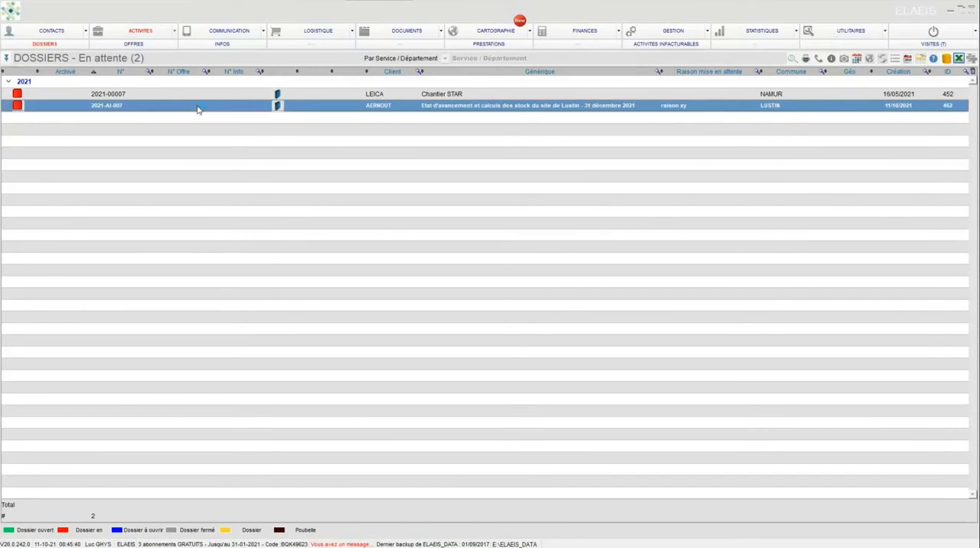
double_click(197, 107)
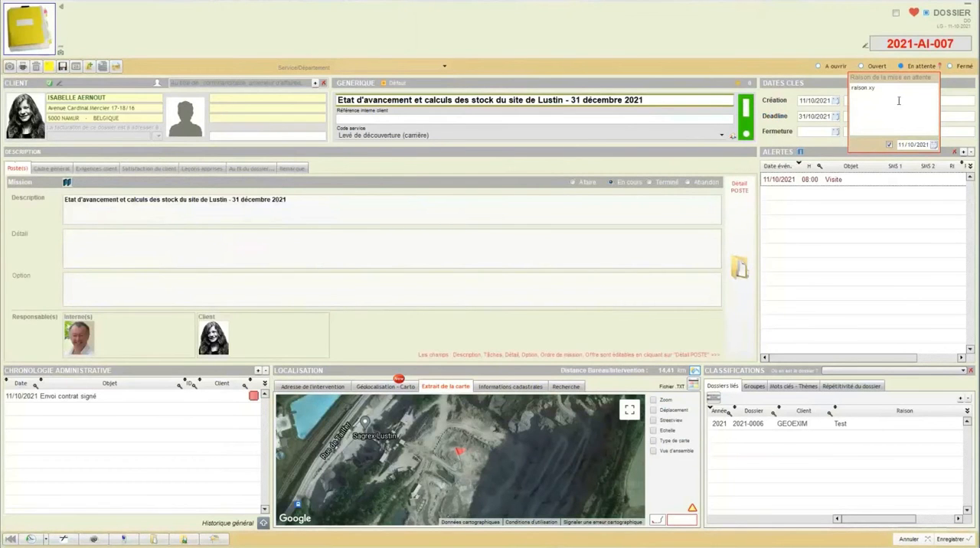
Step: Set the Lustin dossier's status back to Ouvert, erasing the hold reason and its alert date
click(862, 68)
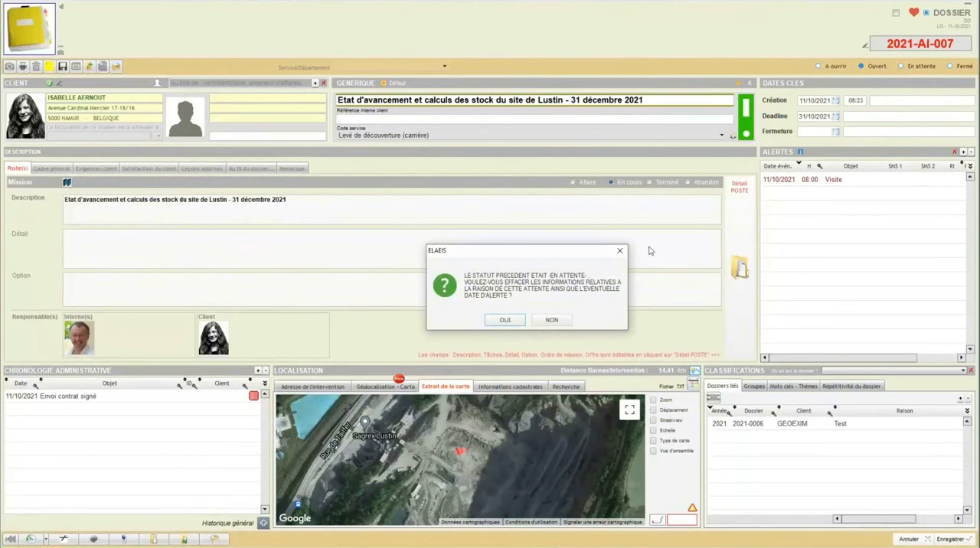
click(506, 320)
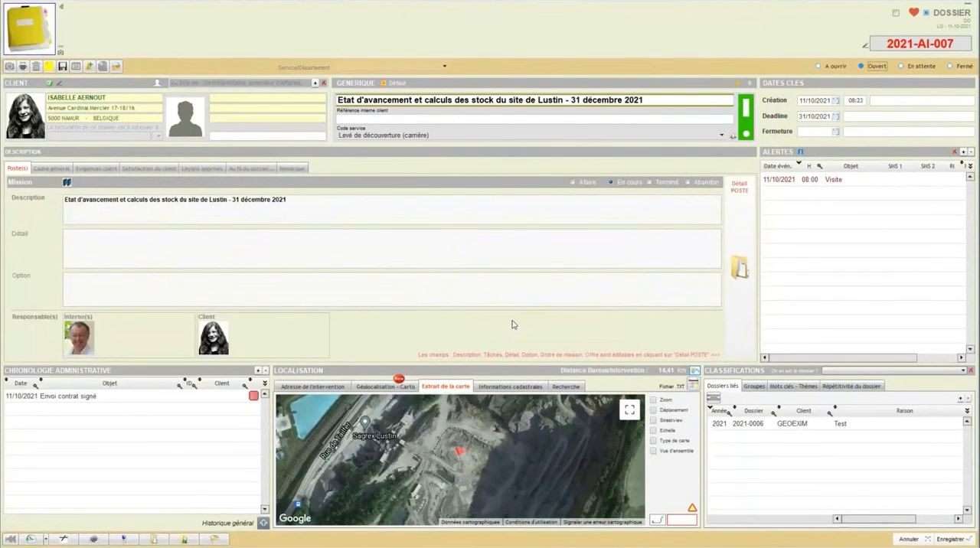
click(913, 66)
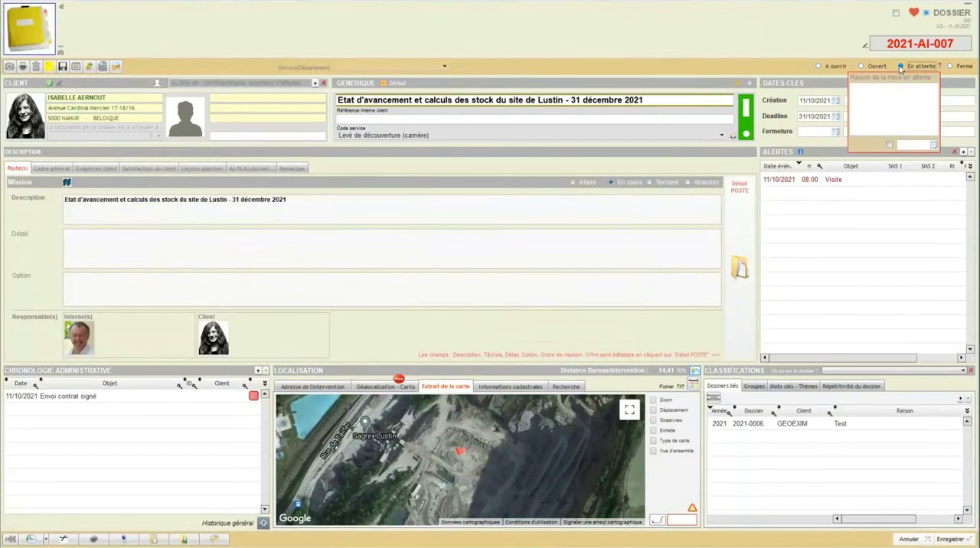
click(863, 68)
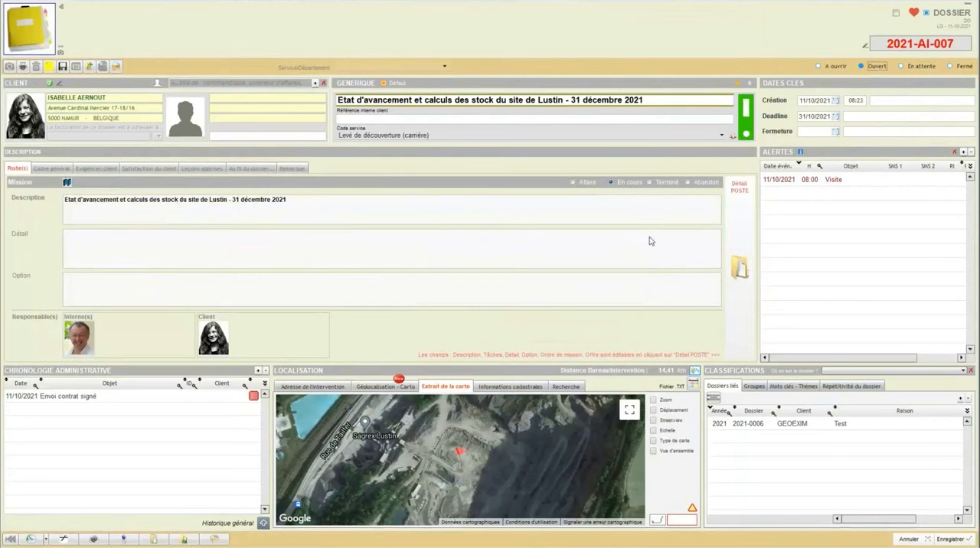
Step: Open the detail record of the dossier's poste and enable a payment-request title different from the Générique
click(733, 241)
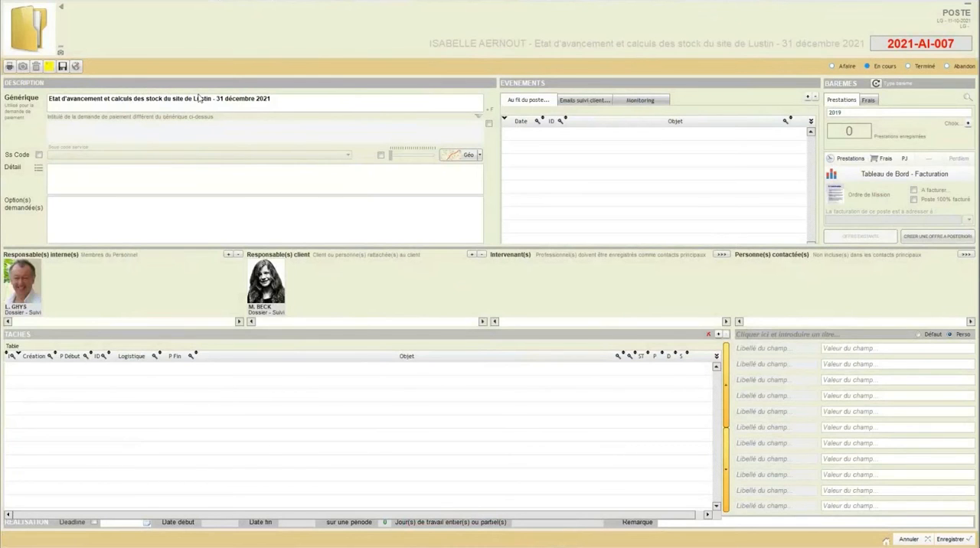
click(50, 98)
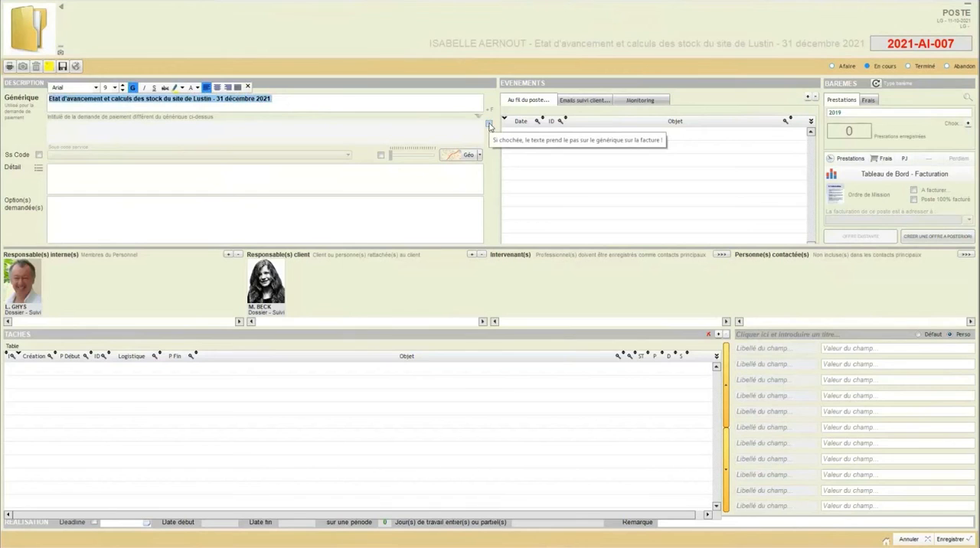
click(489, 124)
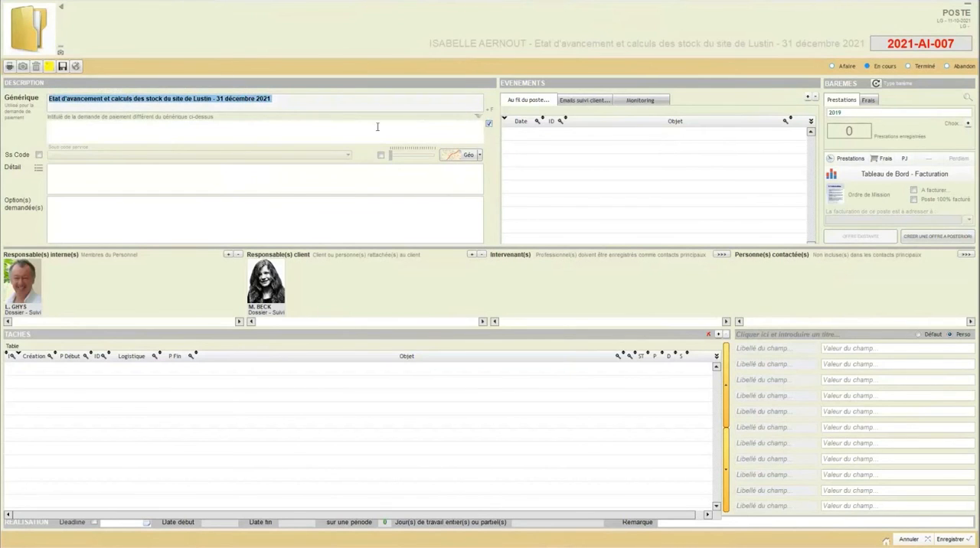
Step: Enter "Etat d'avancement..." as the poste's alternative payment-request title
click(176, 128)
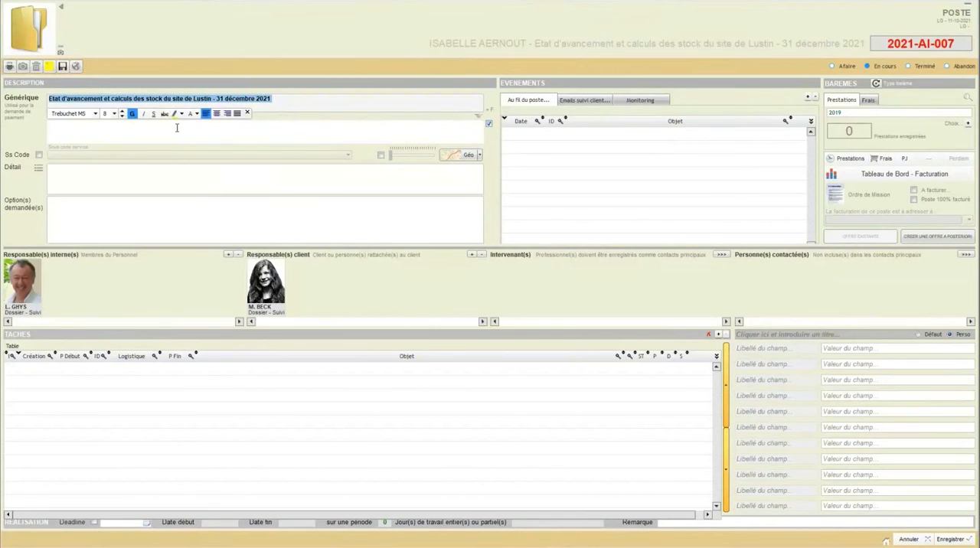
text(Etat d'avancement)
key(BackSpace)
text(....)
key(BackSpace)
click(132, 128)
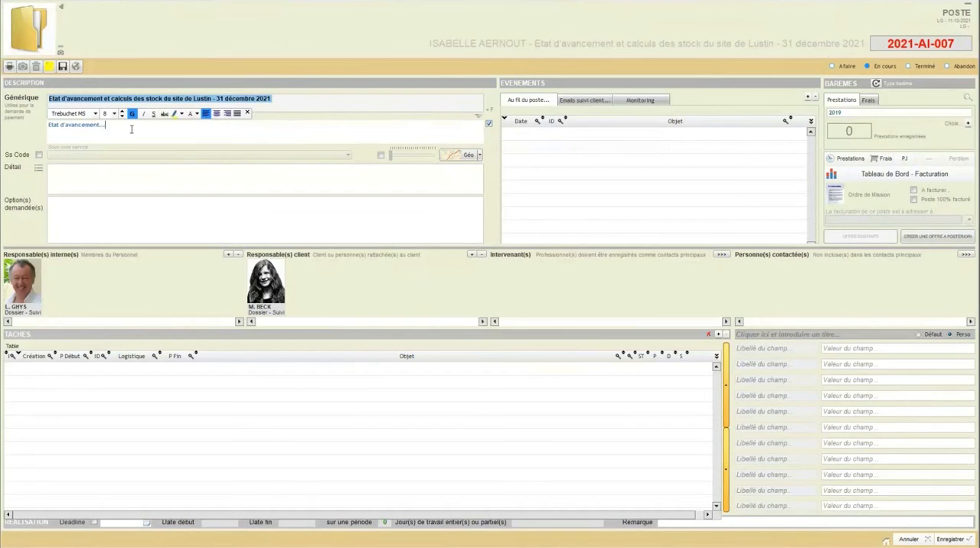
click(305, 101)
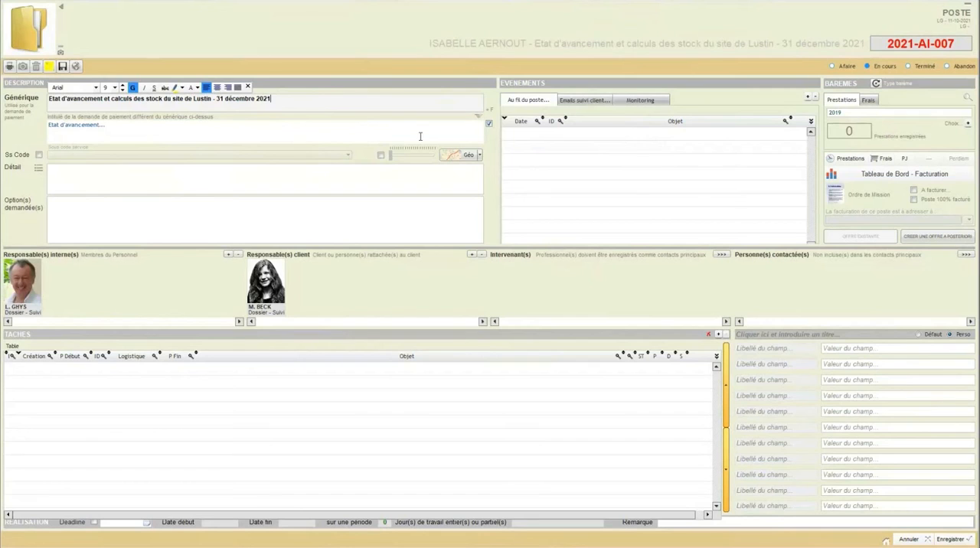
click(75, 169)
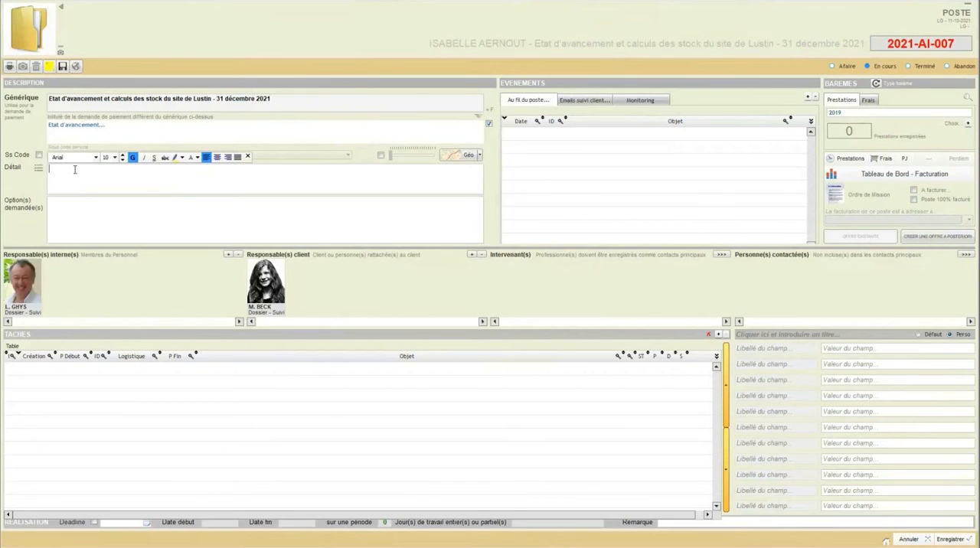
click(68, 203)
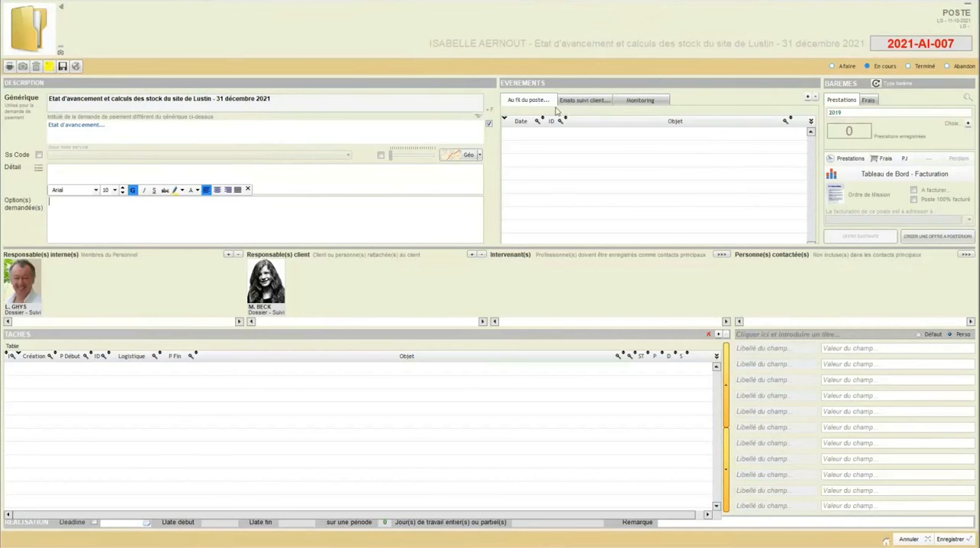
Step: Add an event to the poste's running log with the text "CTo Visite prévue le 15/10" followed by the person's name in brackets
click(809, 100)
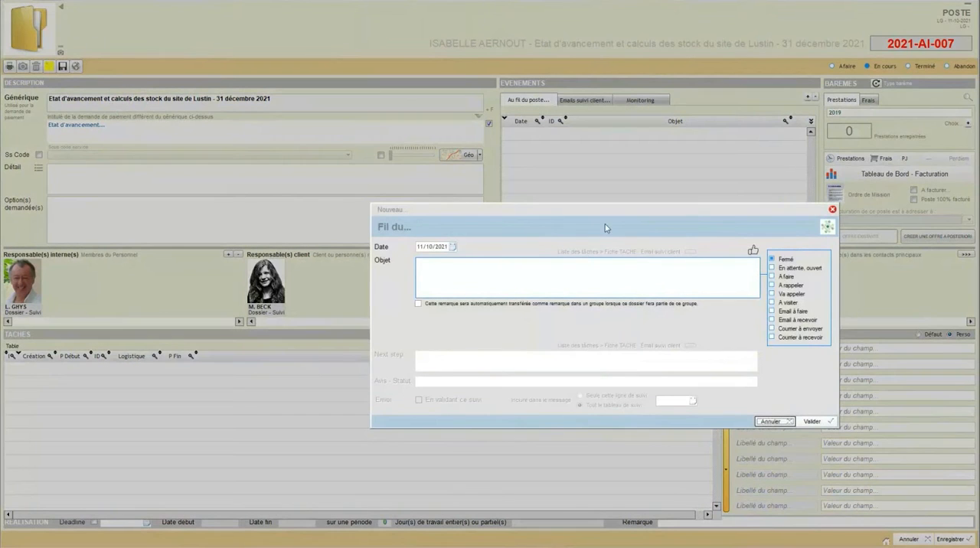
click(537, 277)
text(CT)
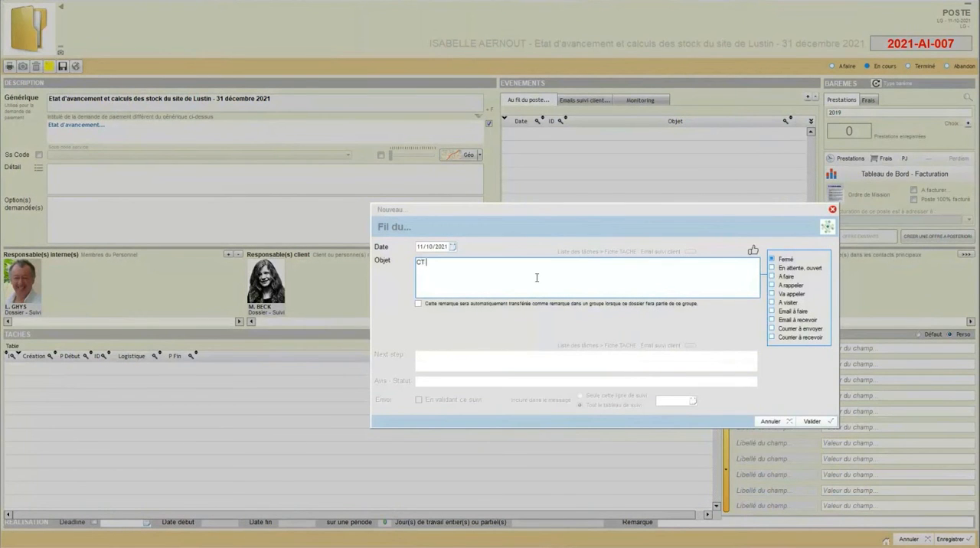
text(o Visite prévue le 15/10 (Franco))
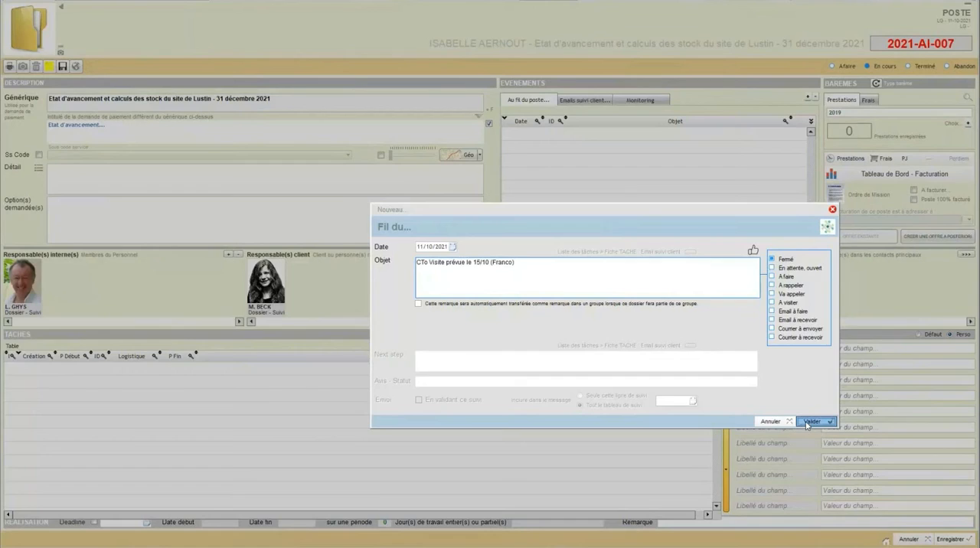
click(808, 421)
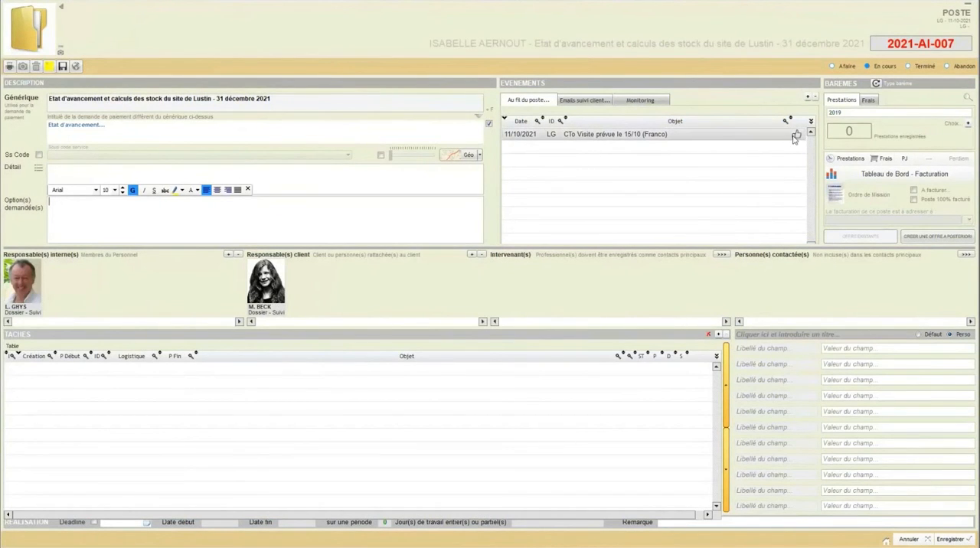
Step: Reopen the planned-visit event to examine its available statuses, and validate it as is
click(694, 135)
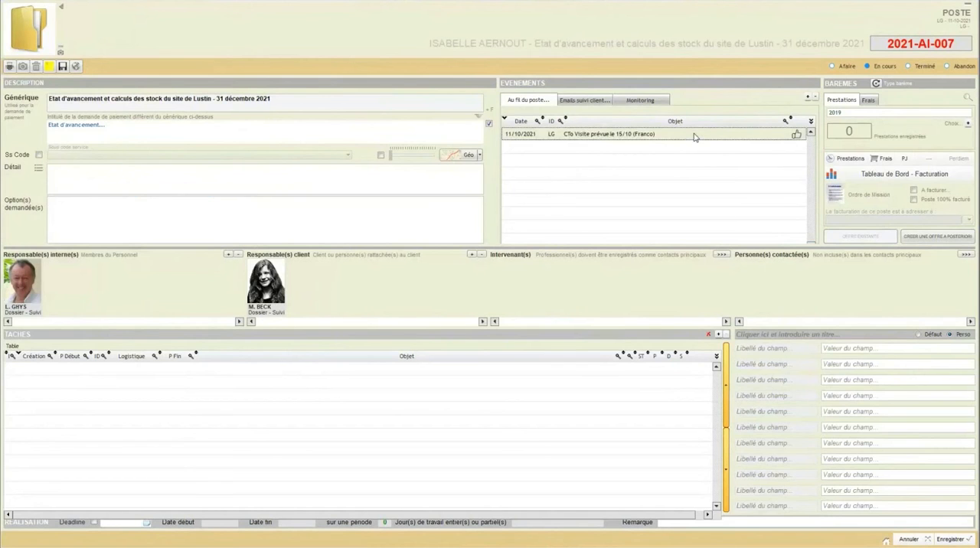
double_click(694, 135)
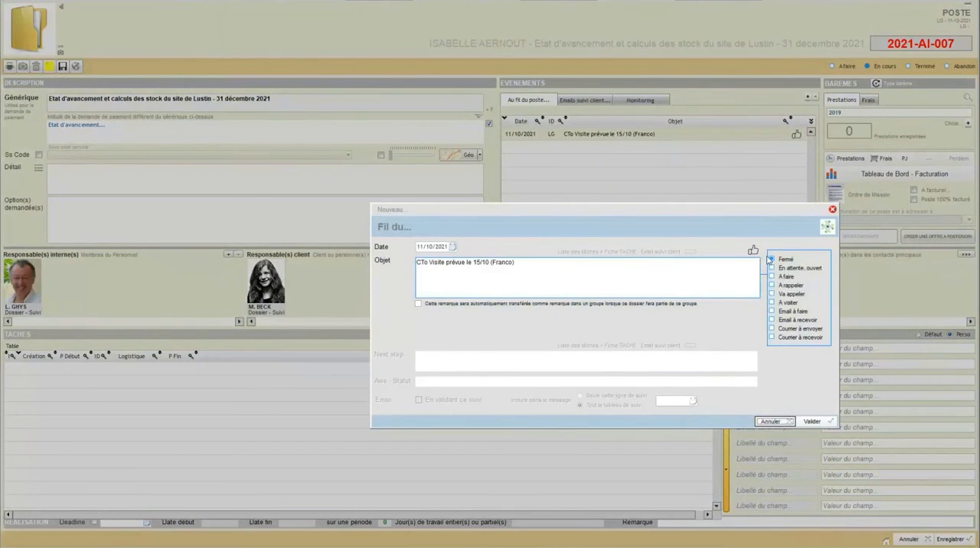
click(811, 421)
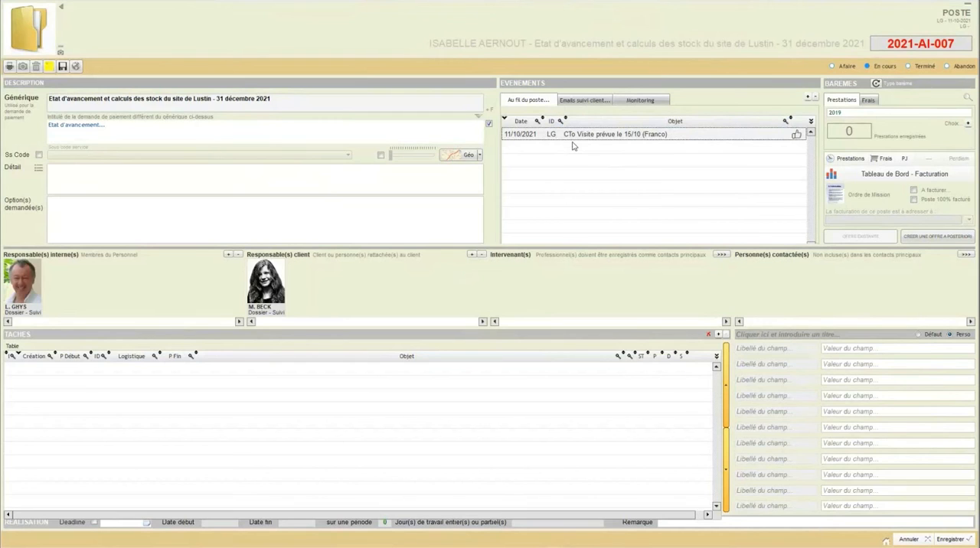
Step: Close the Lustin poste and its parent dossier, saving the modifications made to each
click(602, 136)
click(904, 539)
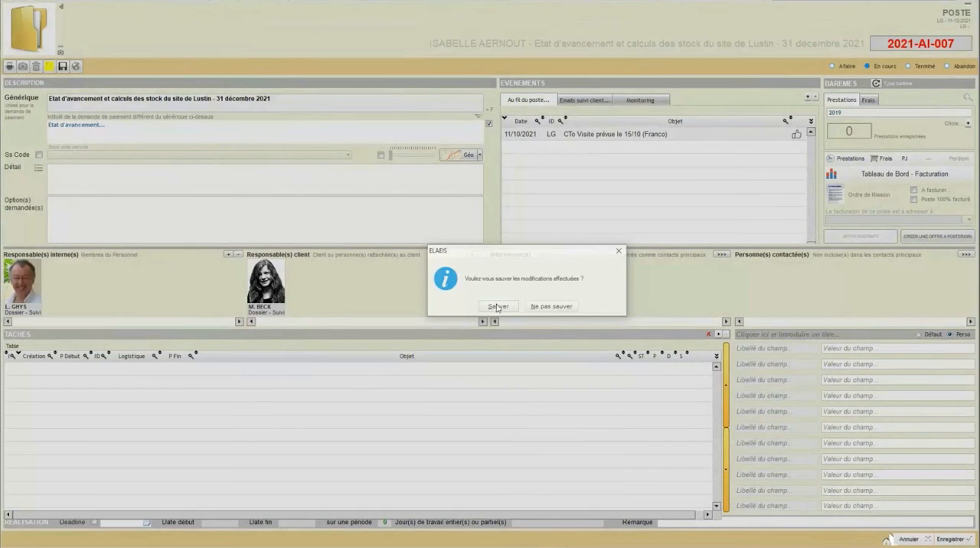
click(505, 308)
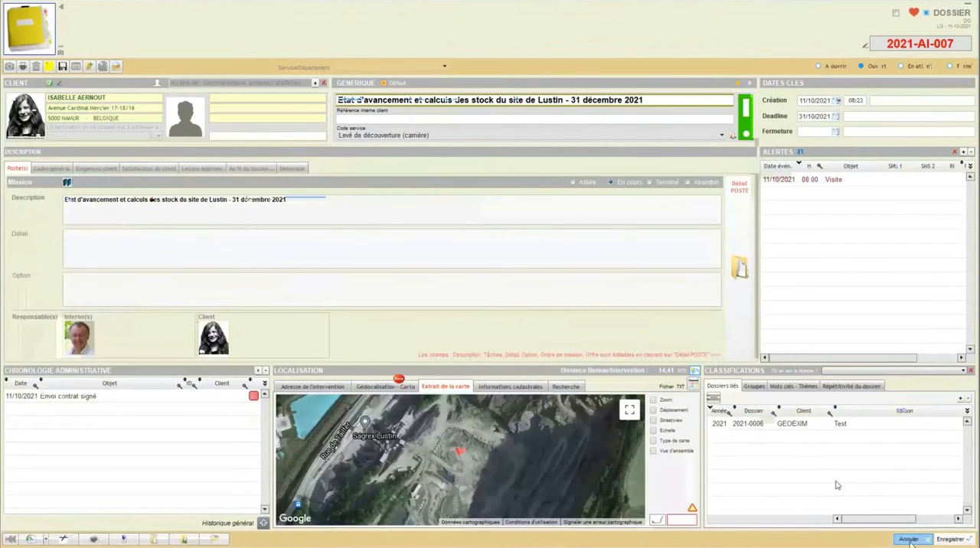
click(908, 539)
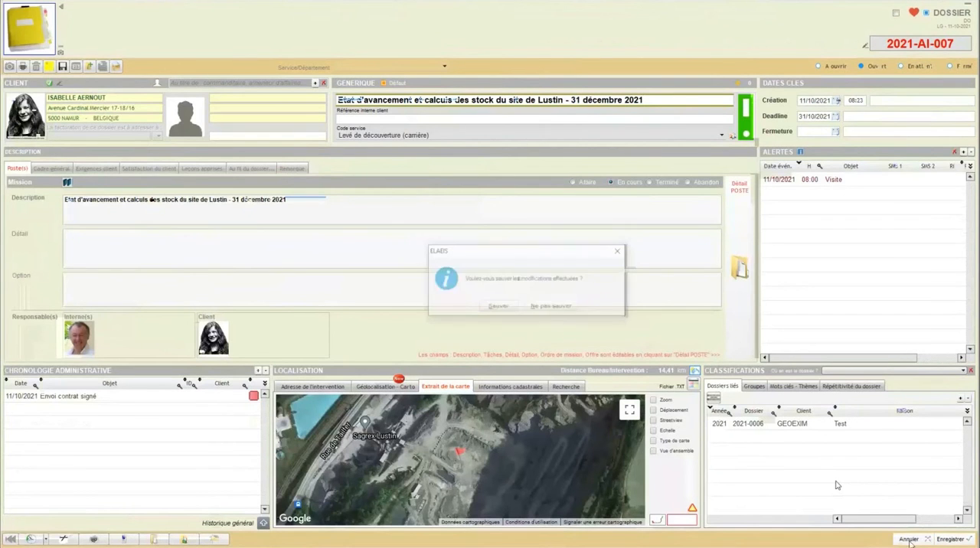
click(508, 308)
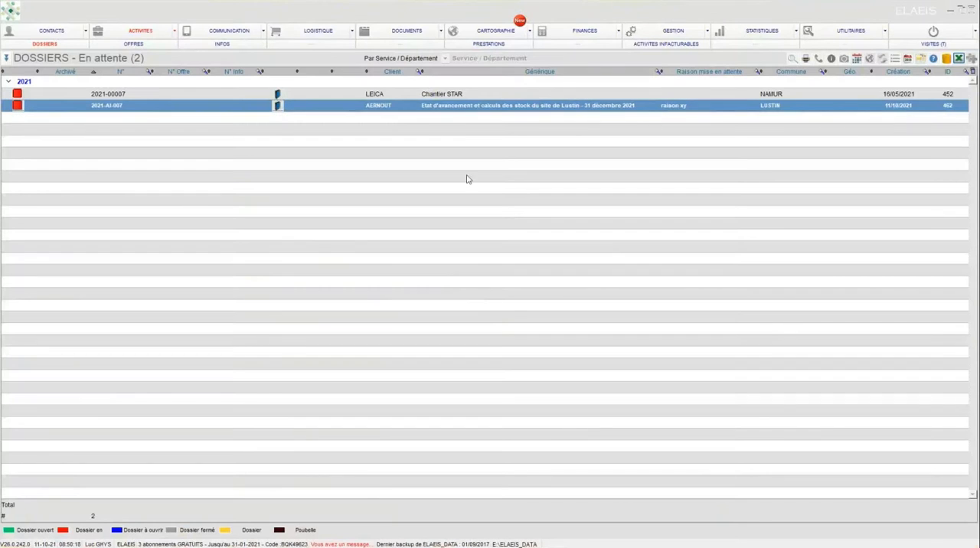
Step: Open favourite dossier 2018-001, examine the detail record of its poste "Bornage du terrain en front de voirie", and close both without changes
click(50, 31)
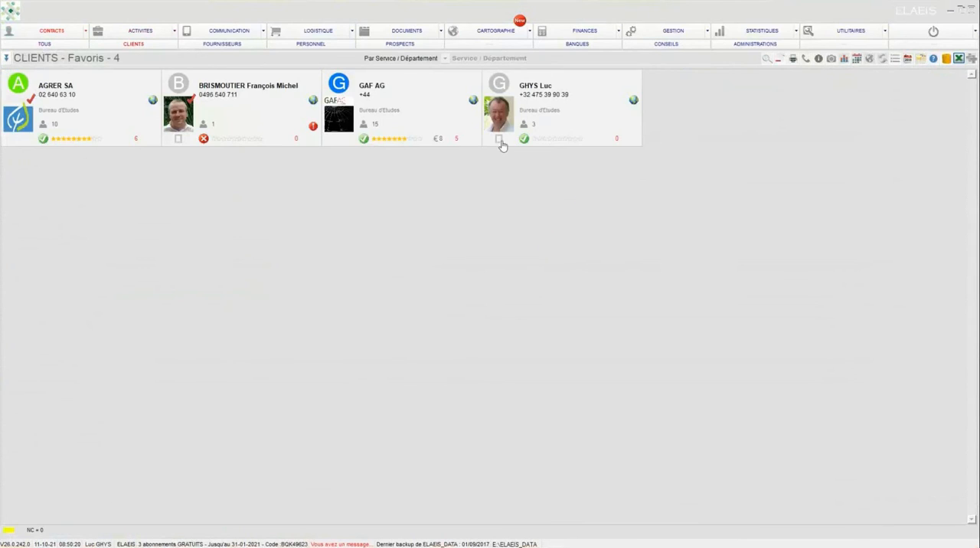
click(135, 30)
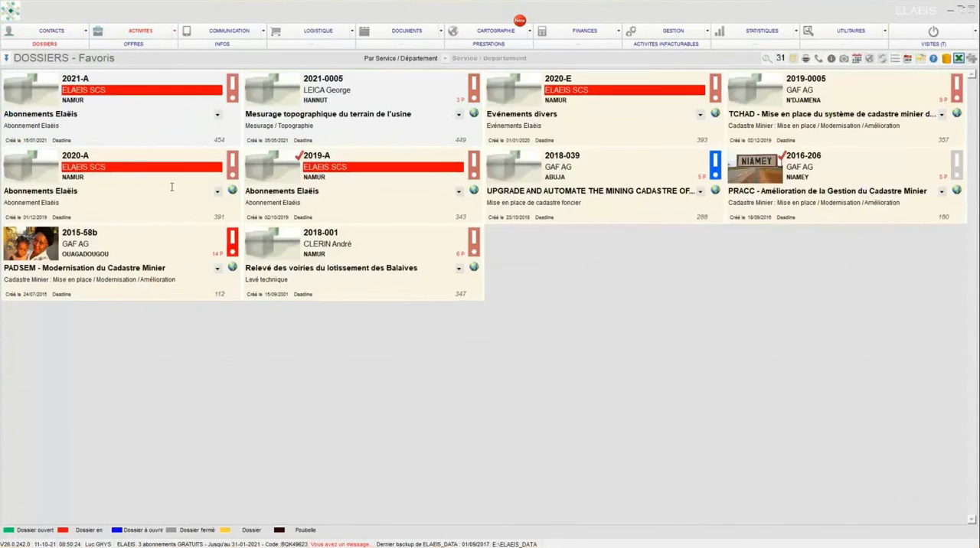
double_click(283, 252)
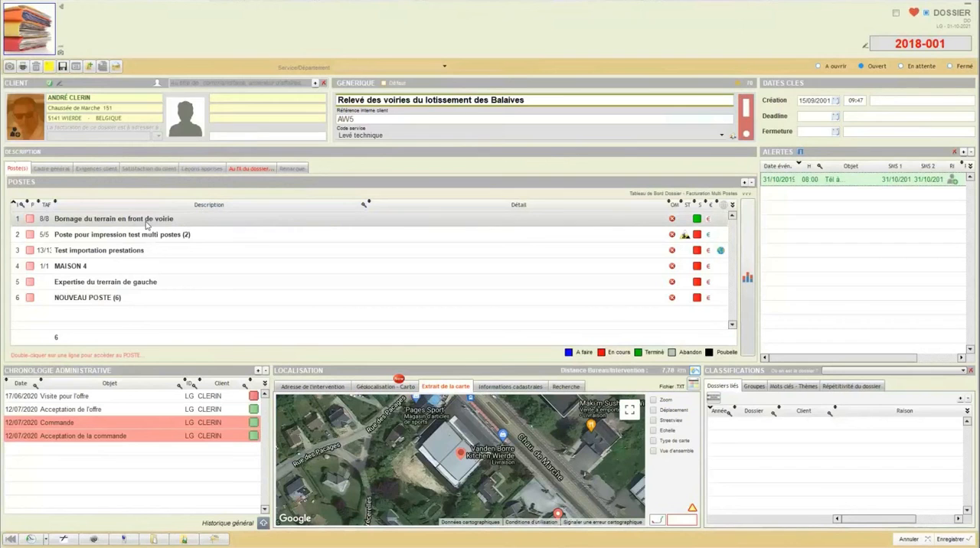
click(147, 223)
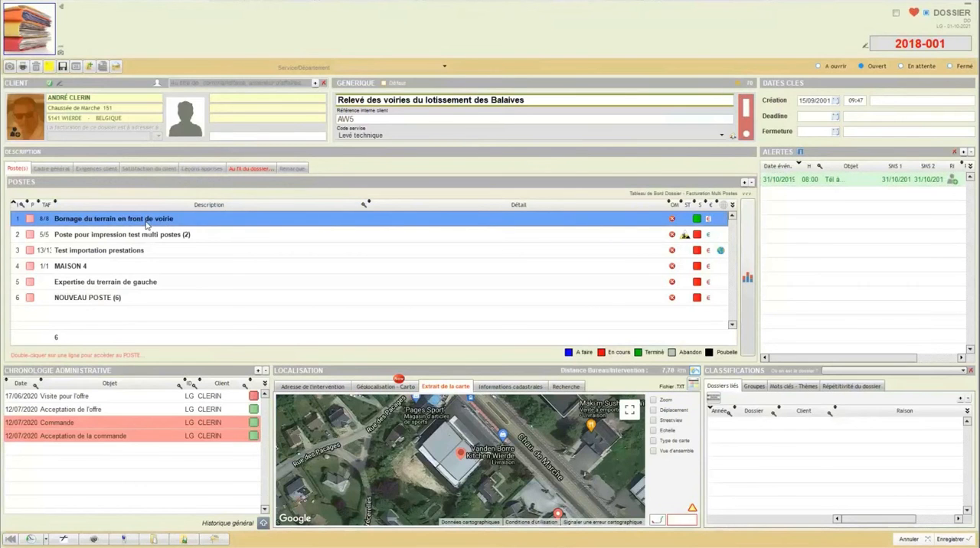
double_click(147, 224)
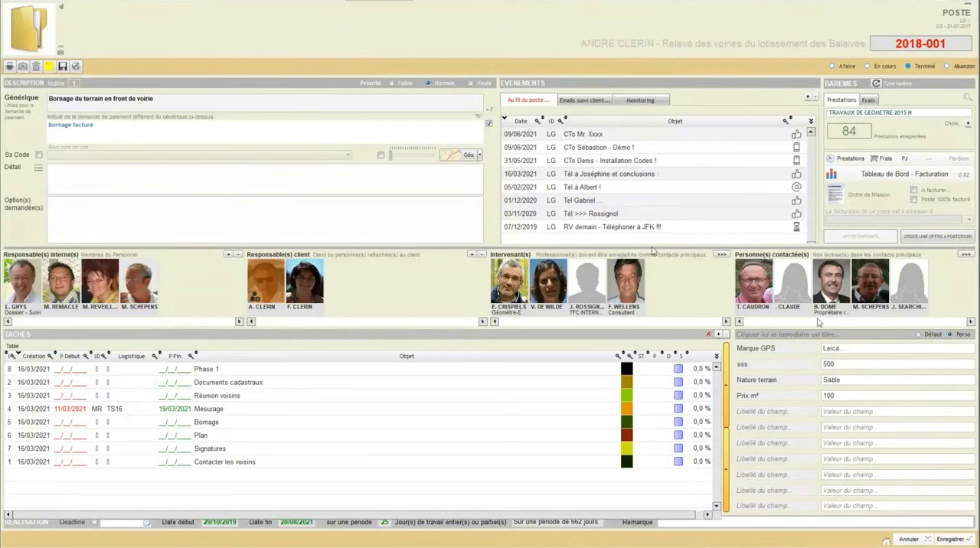
click(902, 540)
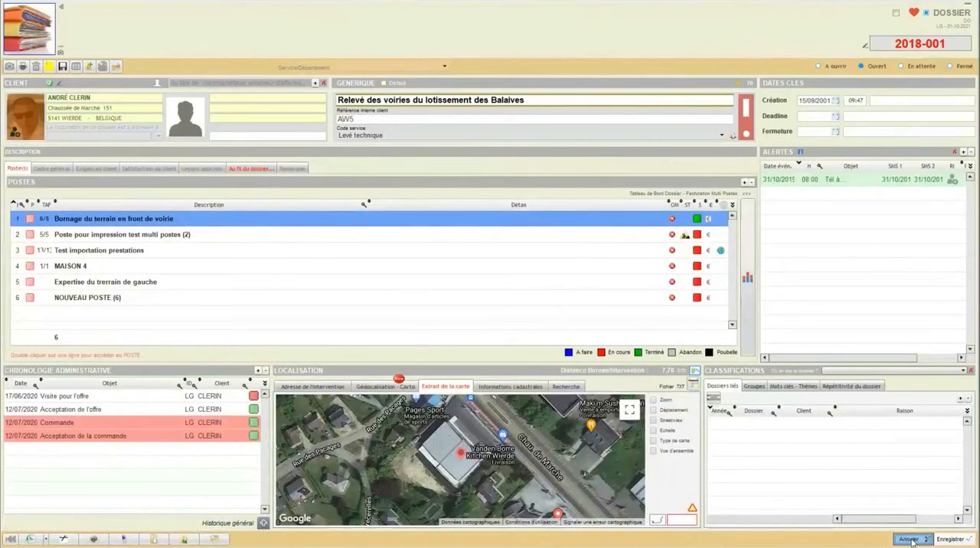
click(909, 540)
Step: Display the list of all contacts filtered to Intervenants (Dossiers)
click(61, 32)
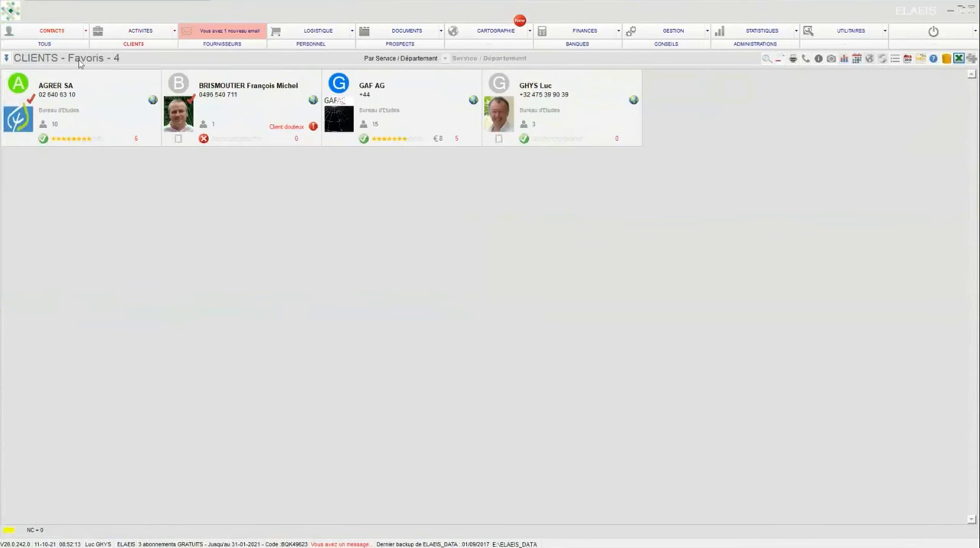
click(33, 45)
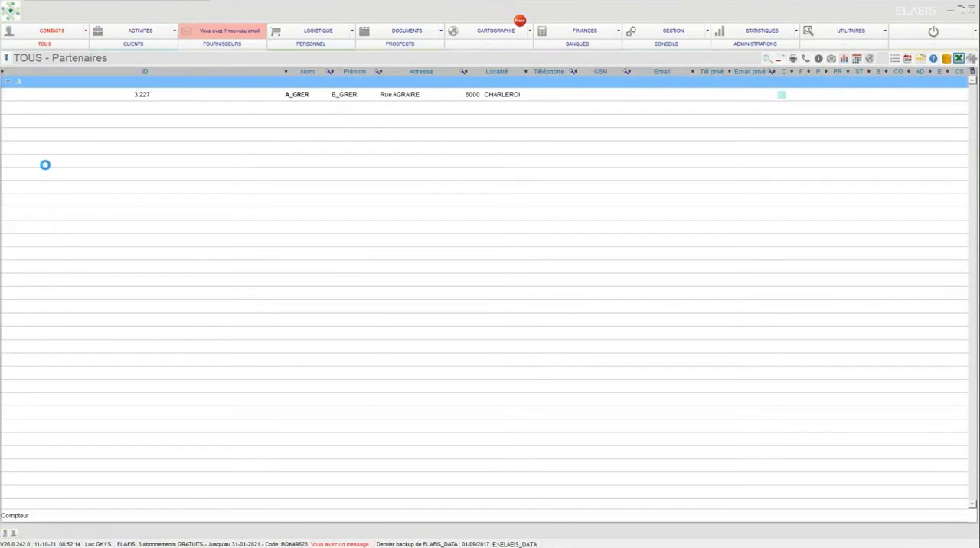
click(6, 58)
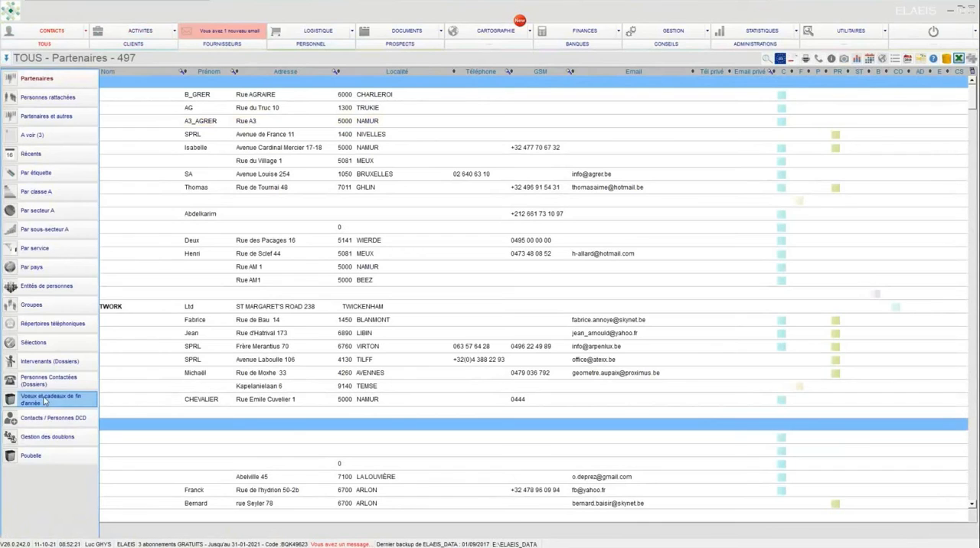
click(36, 363)
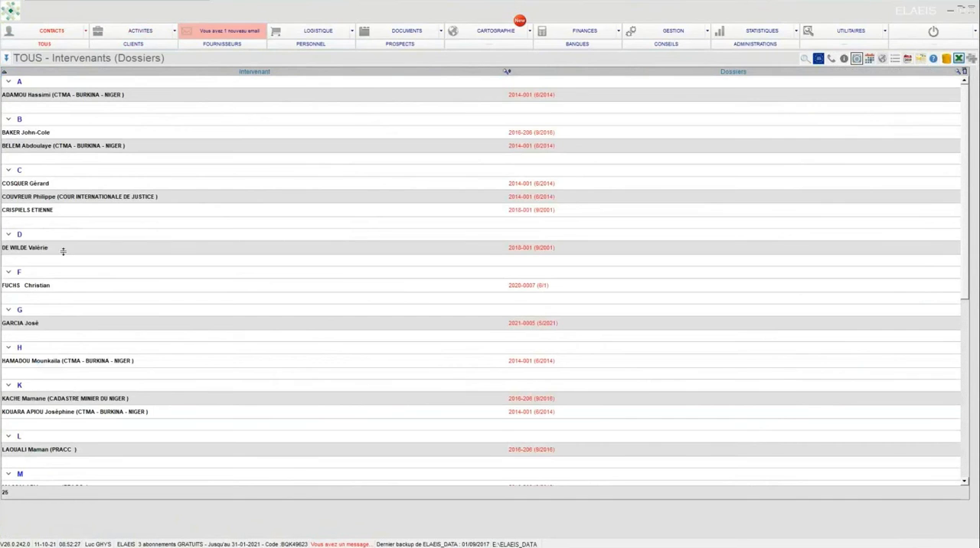
Step: View the contact record of the intervenant listed under letter D and the list of dossiers that person worked on
click(54, 249)
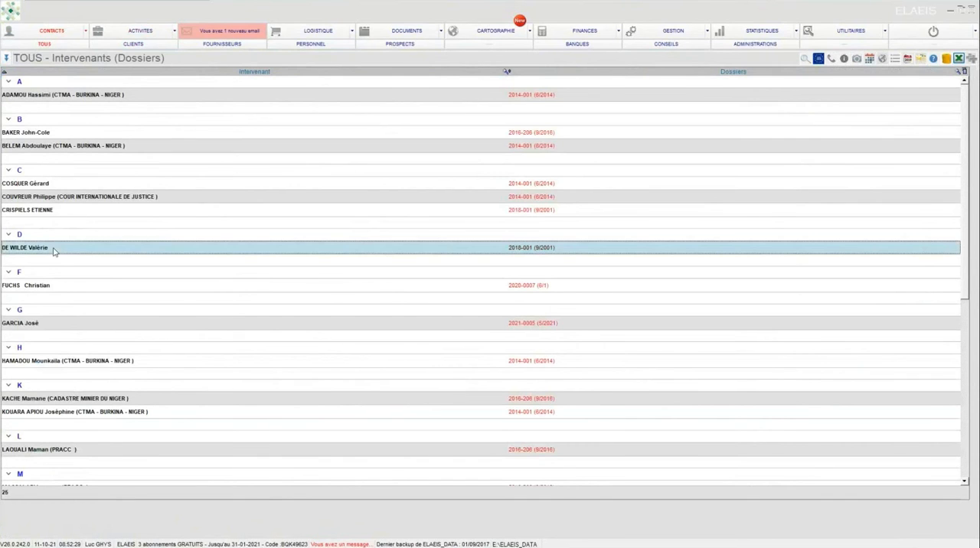
double_click(54, 250)
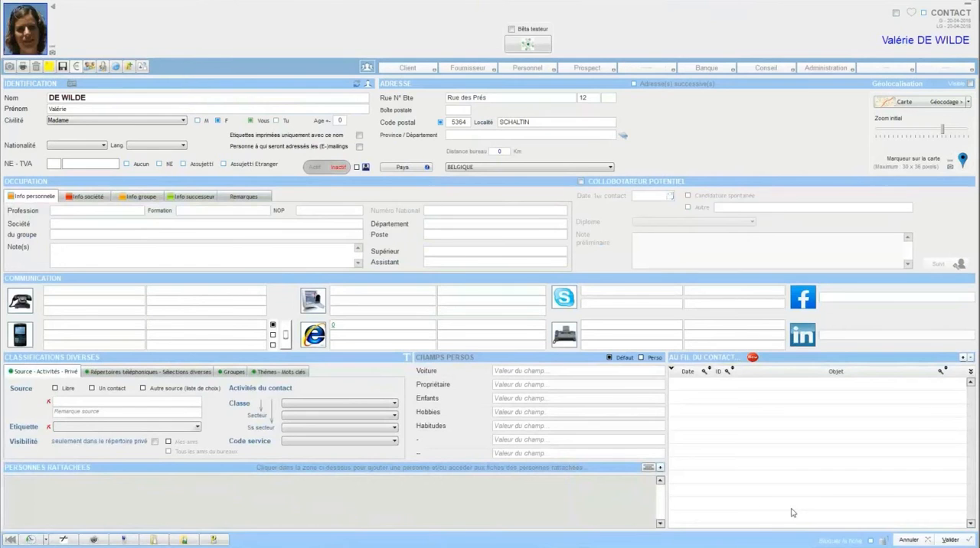
click(903, 539)
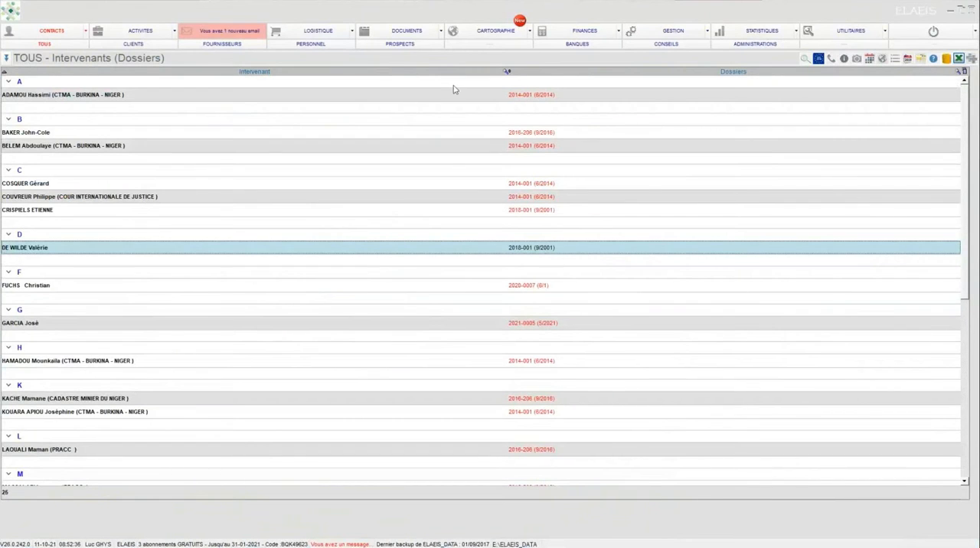
click(518, 249)
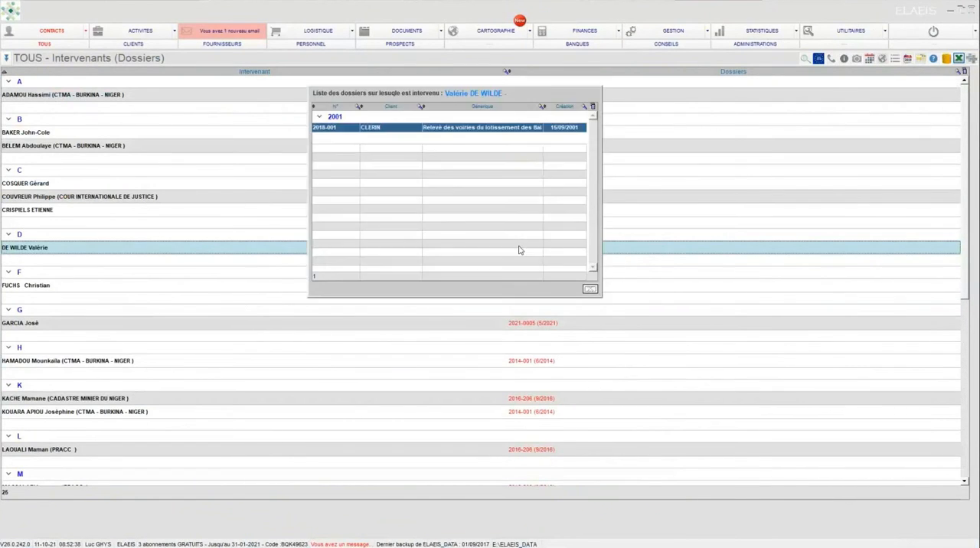
click(588, 290)
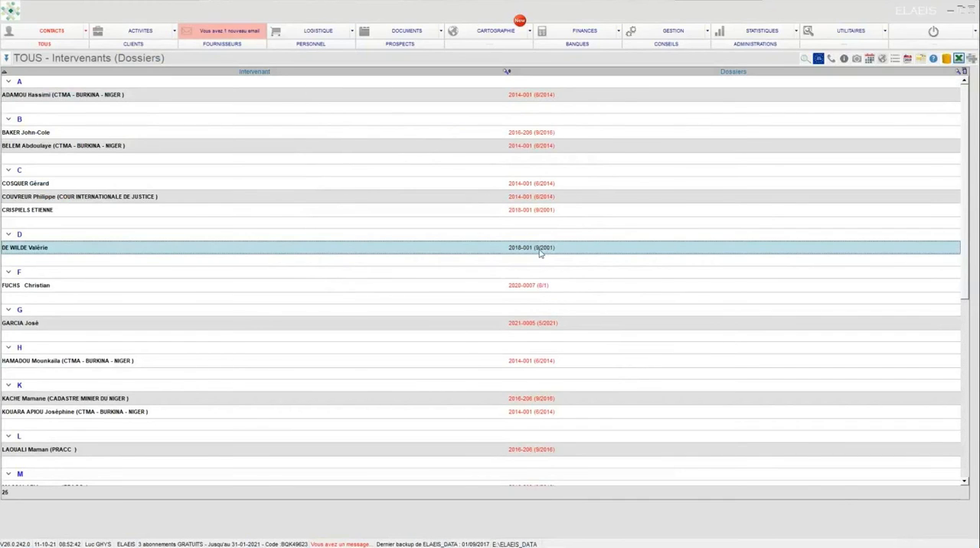
Step: Switch the contacts to Personnes Contactées (Dossiers) and view the record of the person listed under letter D, leaving it unchanged
click(5, 58)
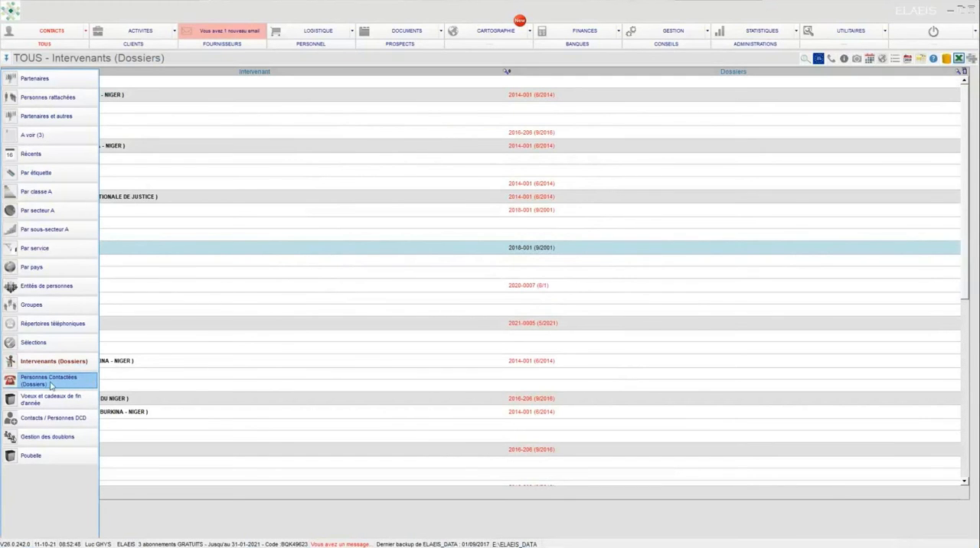
click(46, 385)
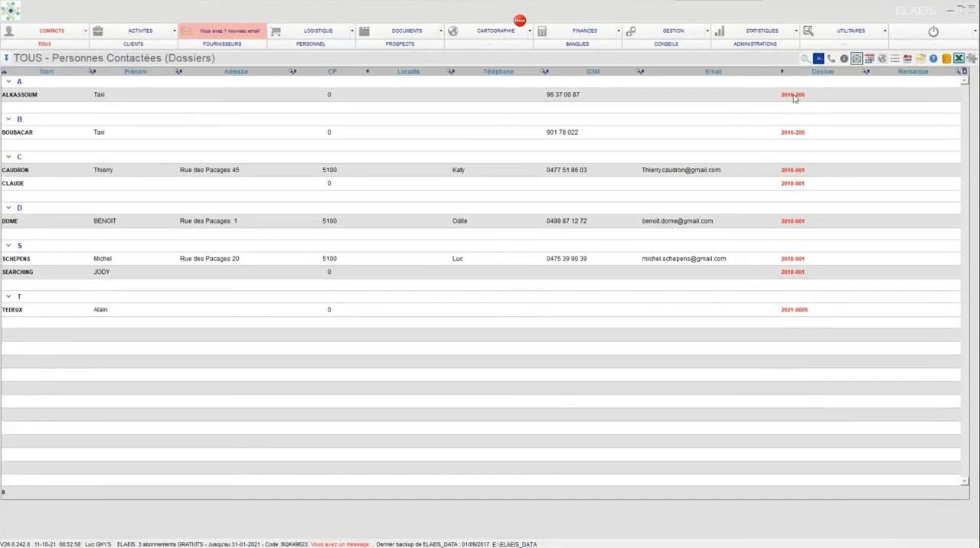
right_click(680, 221)
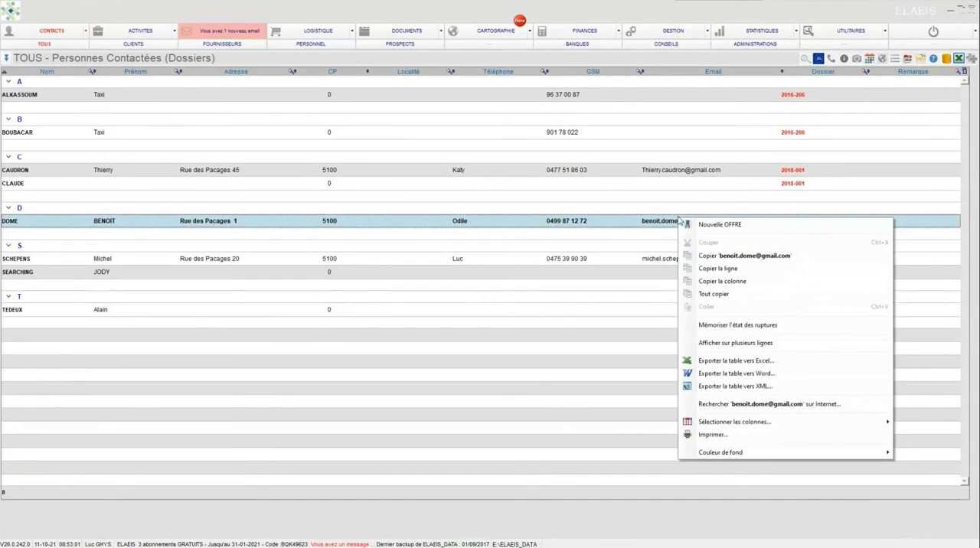
click(606, 199)
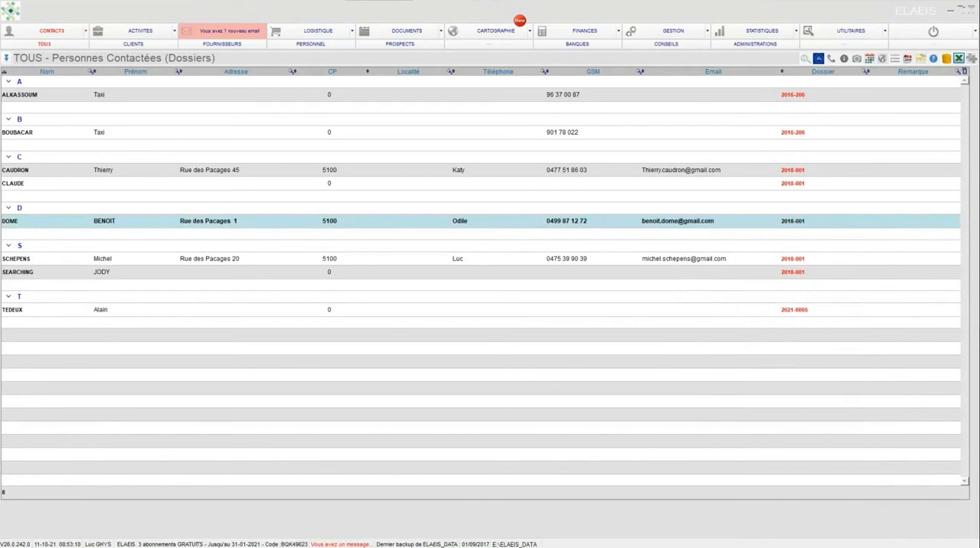
drag(979, 539, 503, 466)
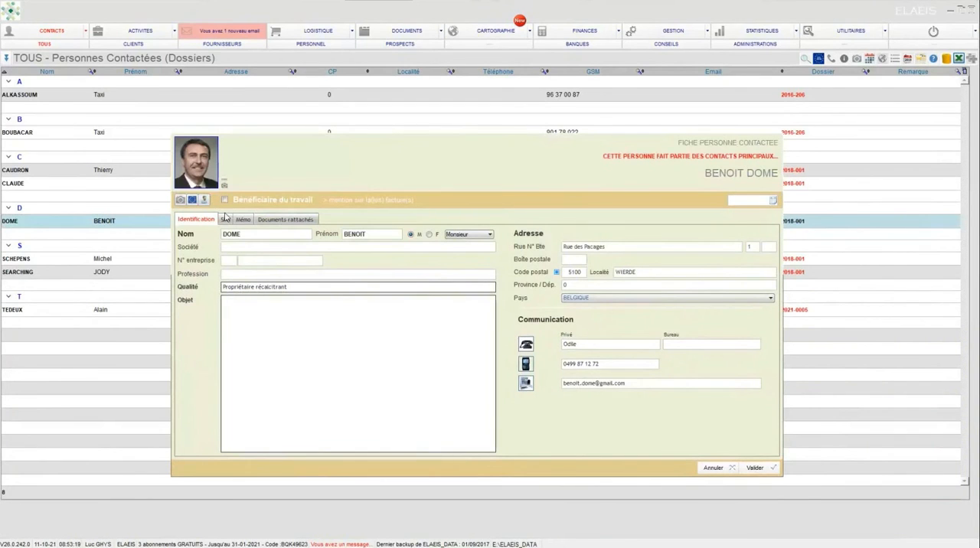
drag(555, 153, 450, 138)
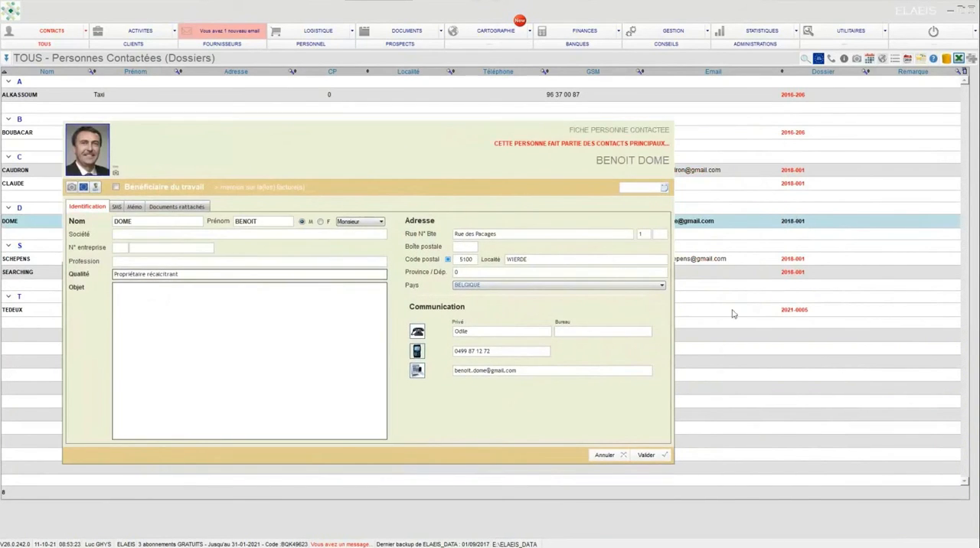
click(603, 456)
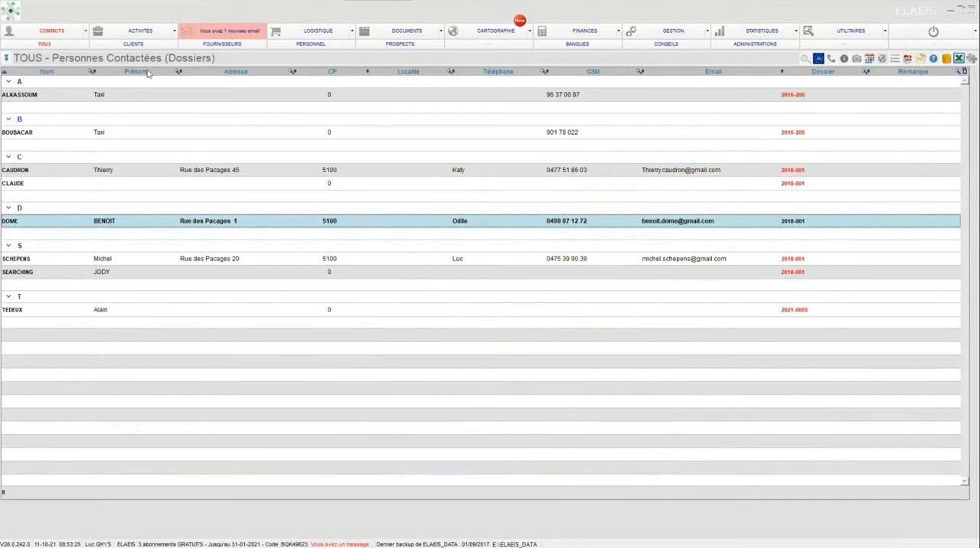
Step: List the dossiers that are En attente and open the Lustin dossier 2021-AI-007
click(146, 35)
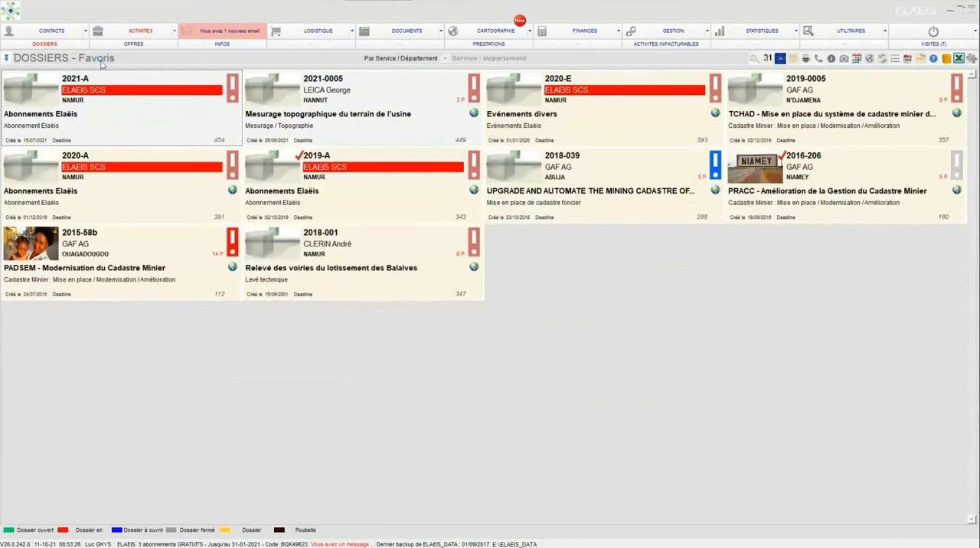
click(5, 59)
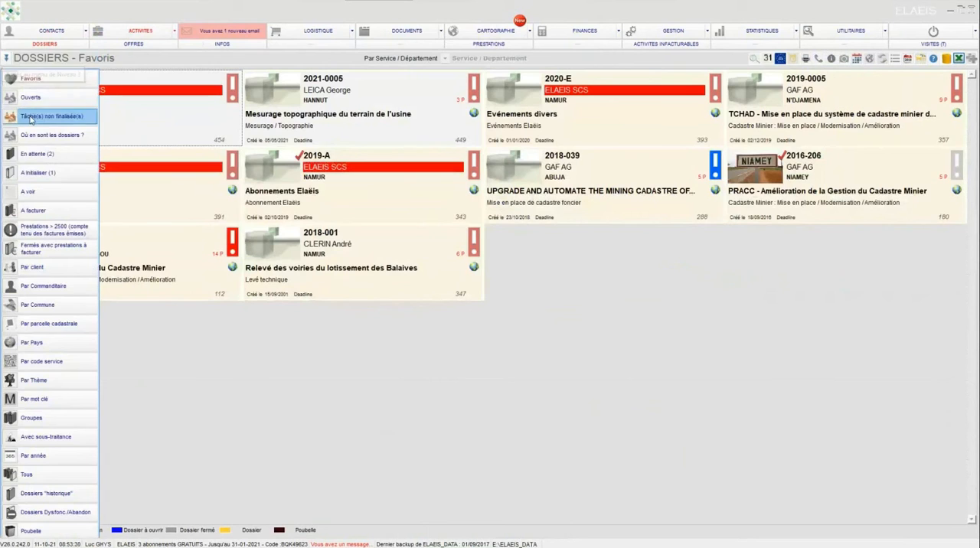
click(38, 154)
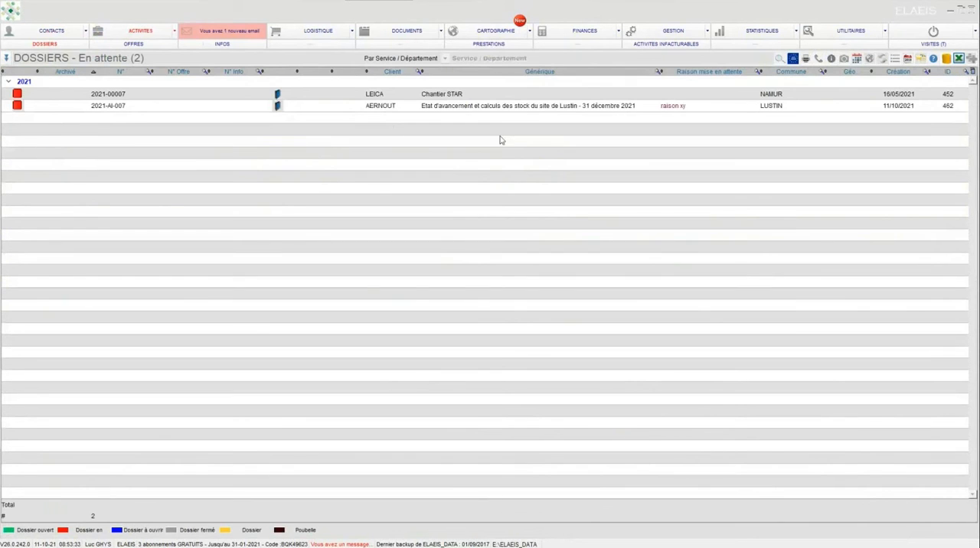
double_click(444, 110)
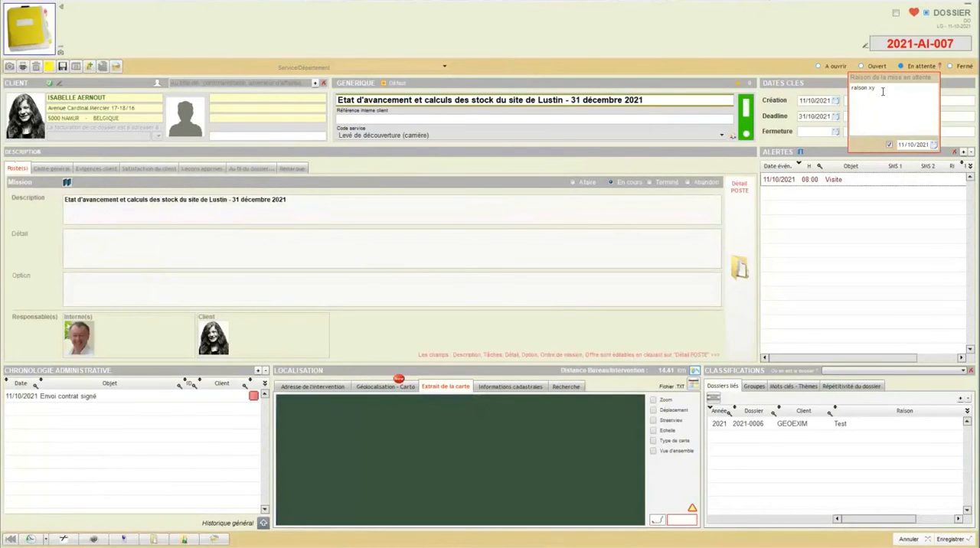
Step: Set the Lustin dossier's status to Ouvert, erase its waiting reason and alert date, and save the dossier
click(861, 67)
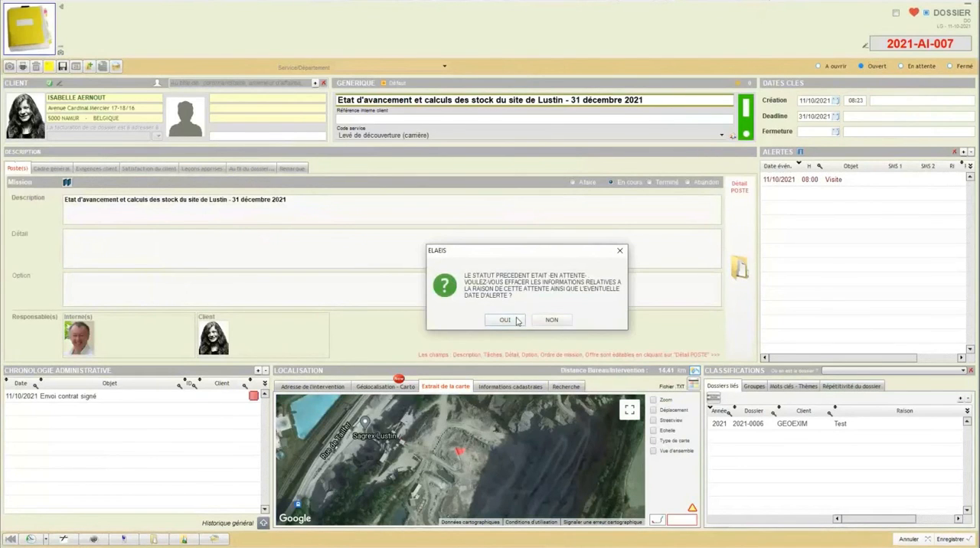
click(517, 321)
click(949, 540)
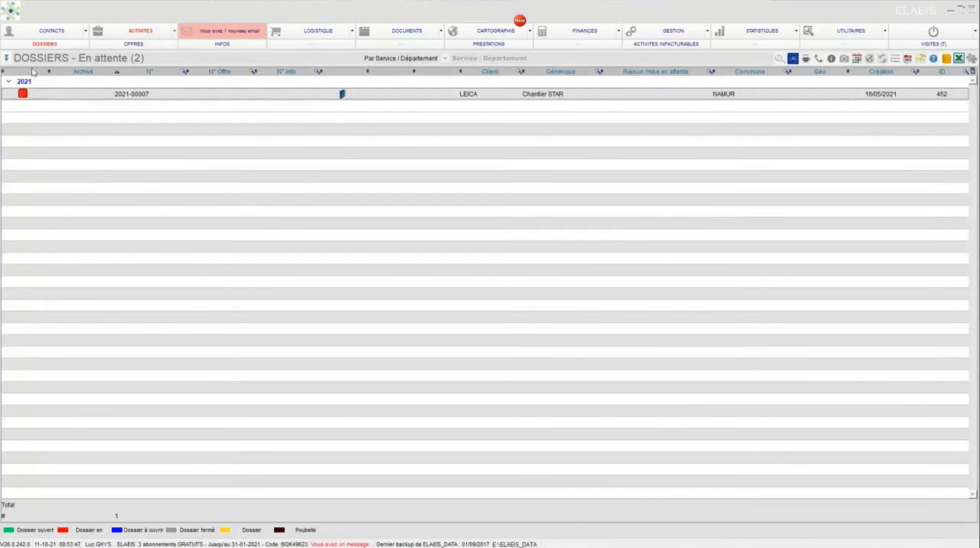
Step: Reopen the Lustin dossier 2021-AI-007 from the favourite dossiers and open the detail record of its poste
click(48, 44)
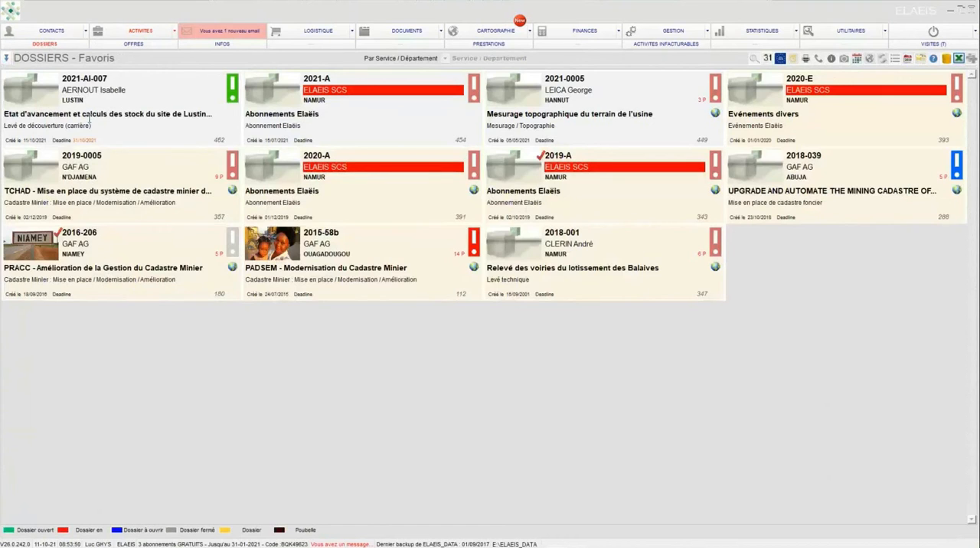
double_click(31, 88)
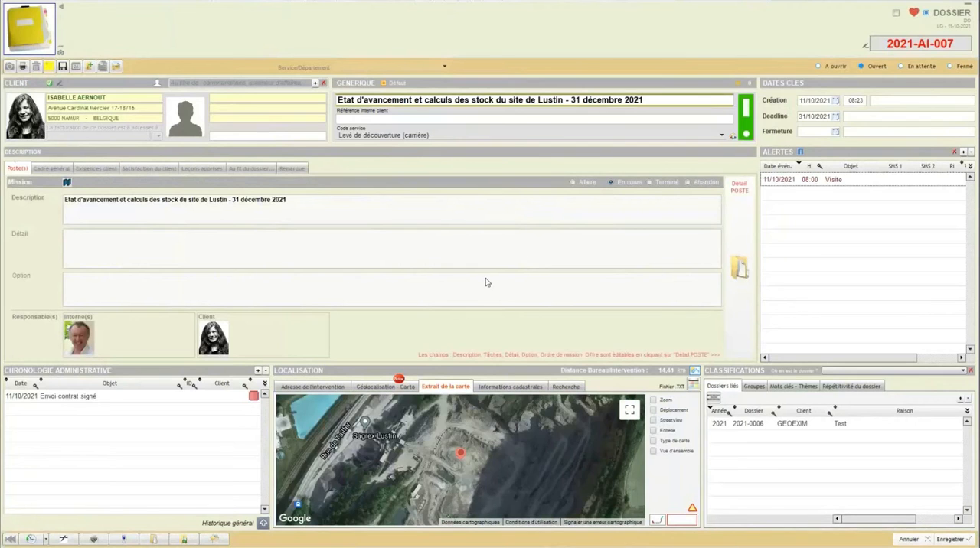
click(740, 251)
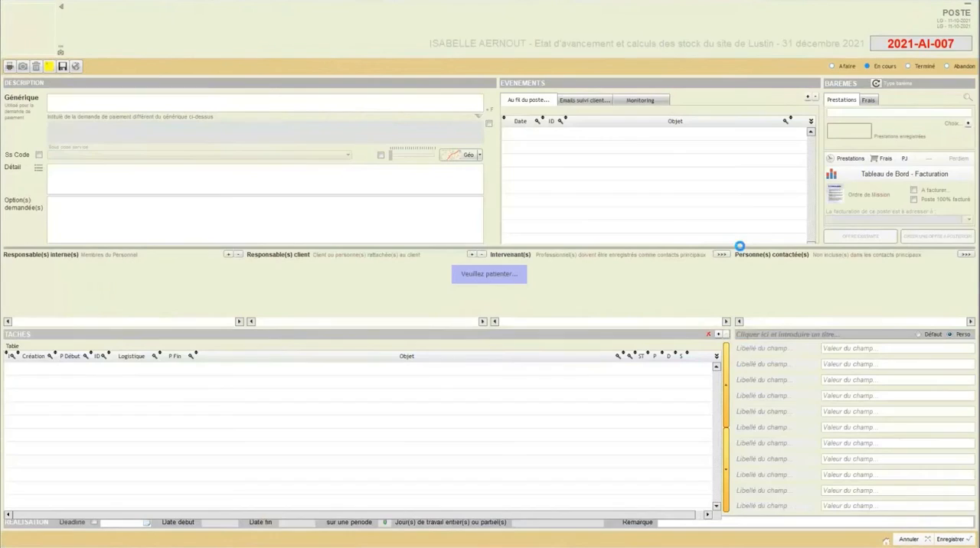
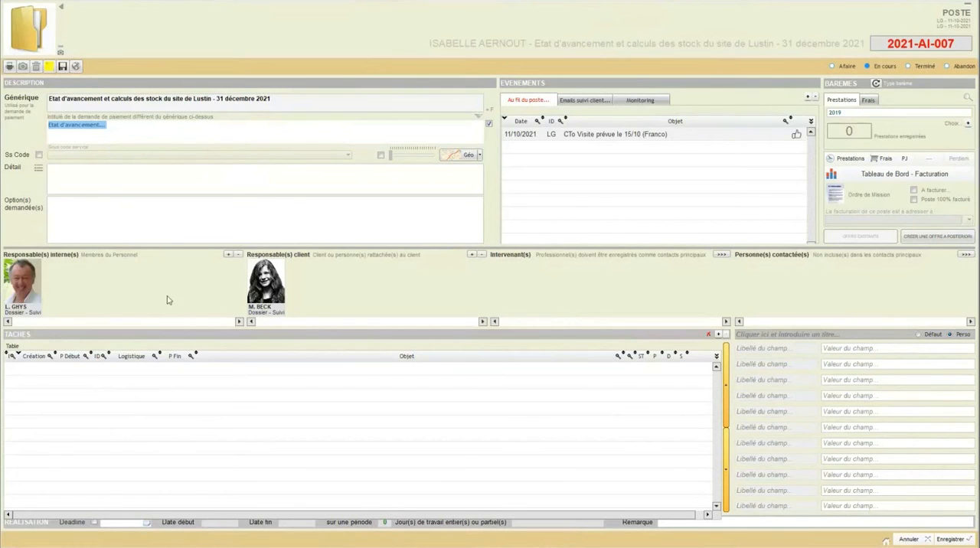
Step: Replace the poste's Générique title with Bornage, save the poste, and check its detail record before returning to the dossier
drag(49, 99, 278, 100)
text(Bornage)
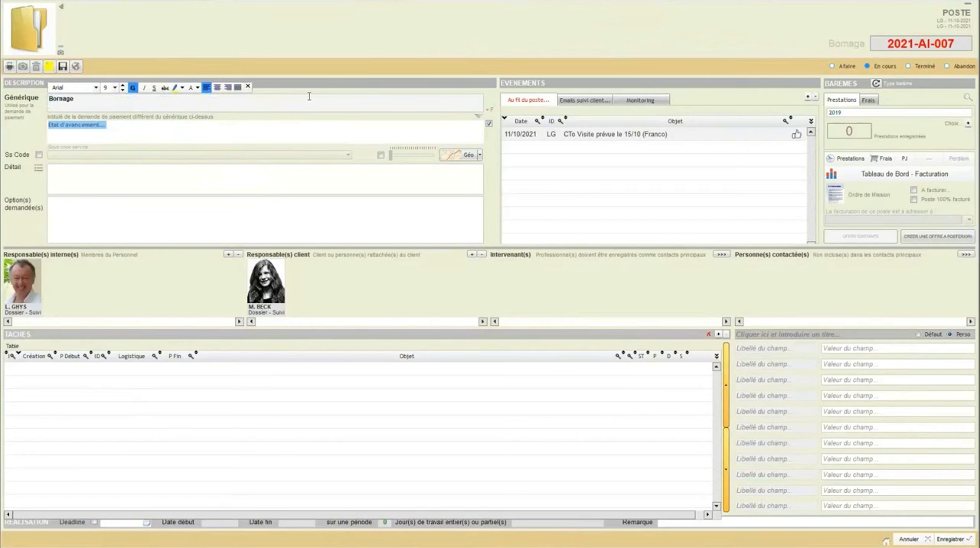
click(941, 542)
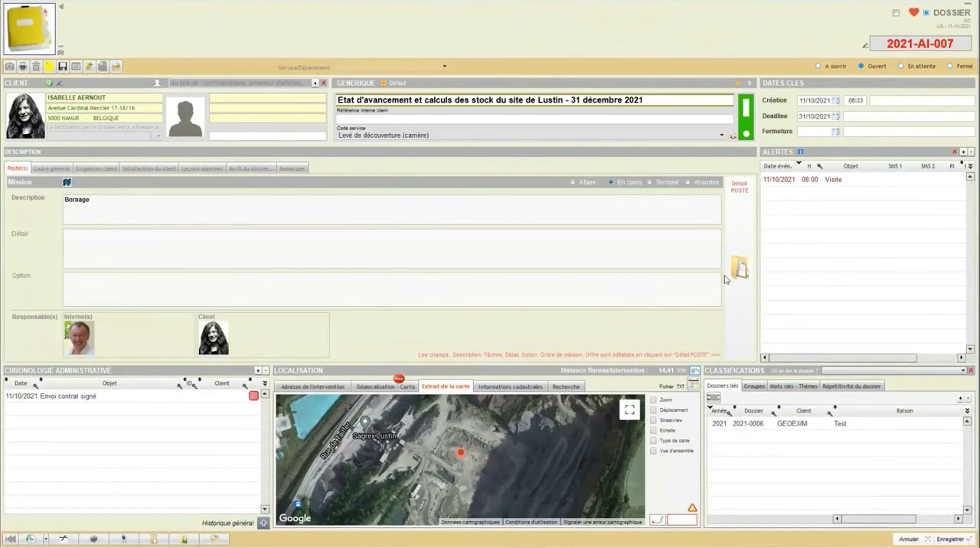
click(417, 201)
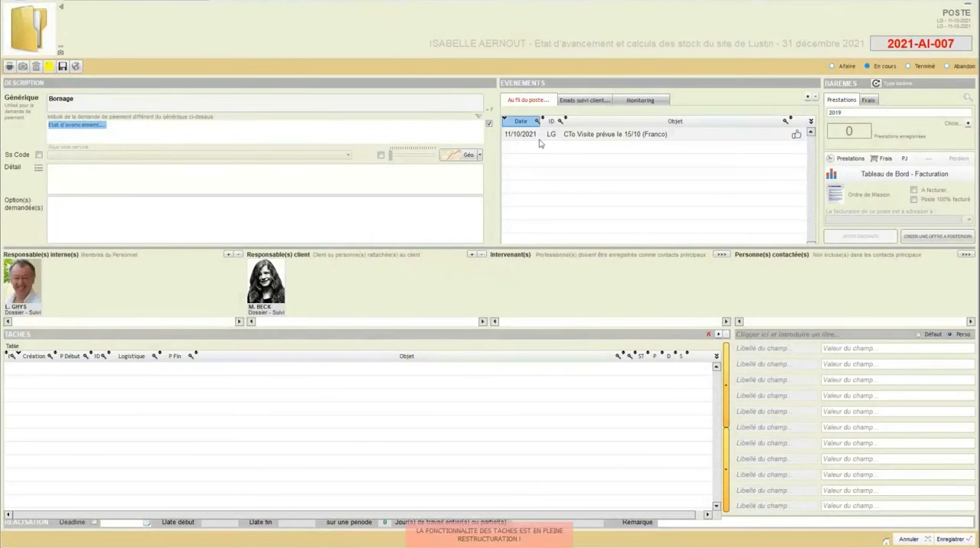
click(908, 540)
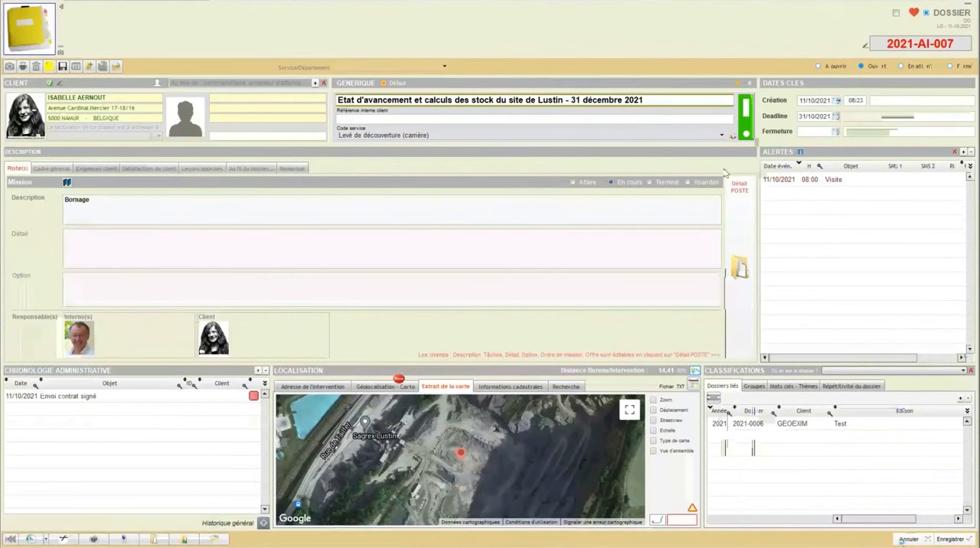
Step: Set the dossier's Générique title to Bornage, choose Bornage as its Code service, and save the dossier
drag(643, 100, 361, 100)
key(BackSpace)
text(Bornage)
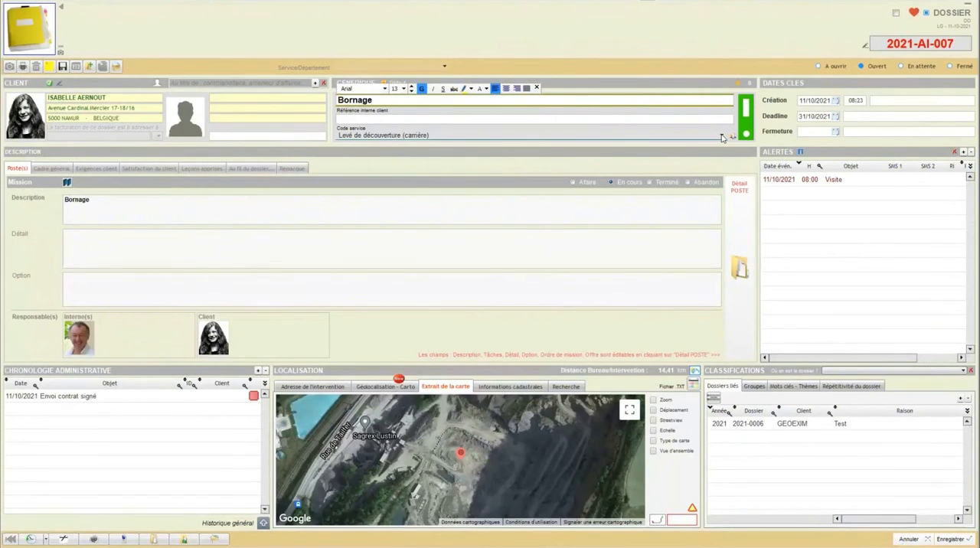
click(398, 136)
scroll(526, 197, up, 15)
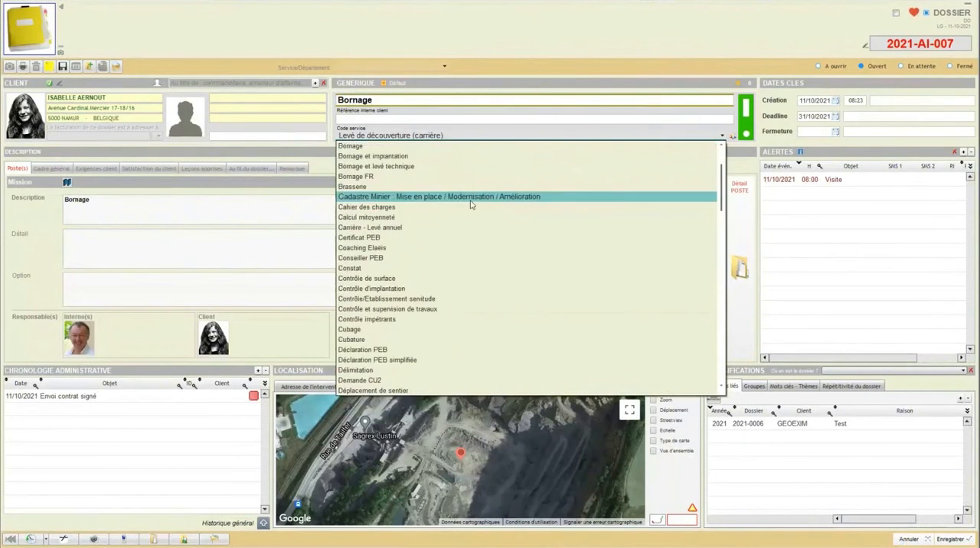
click(366, 147)
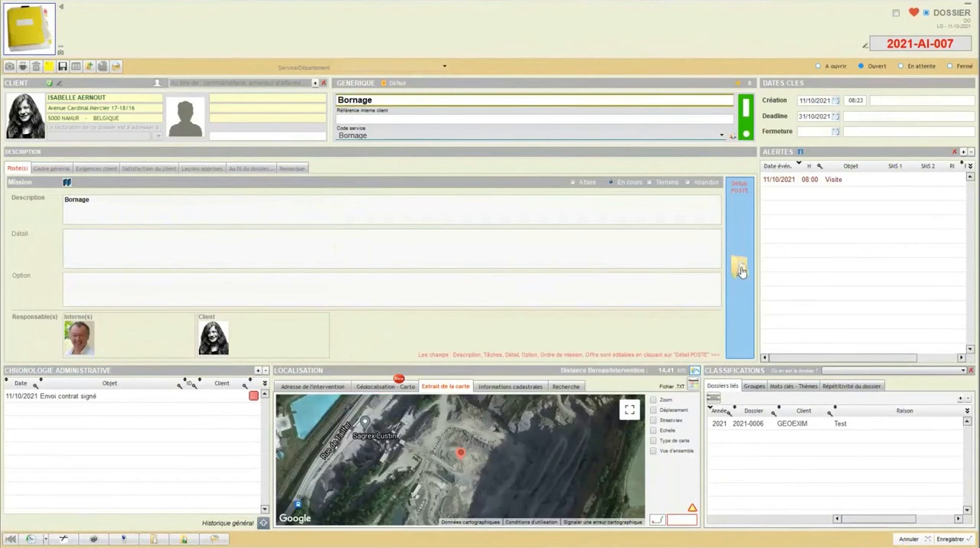
click(63, 66)
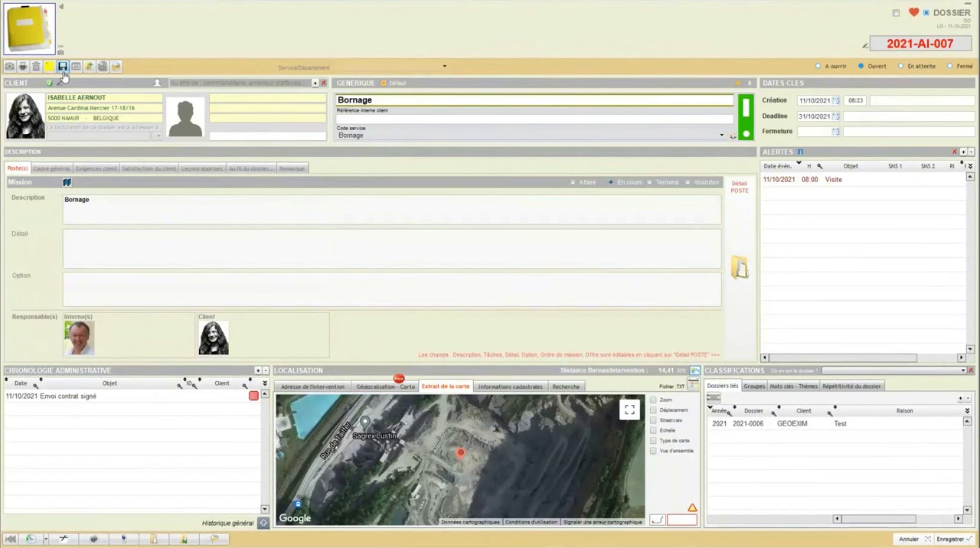
Step: In the poste's detail record, generate a group of standard tasks from the list type Bornage
click(737, 274)
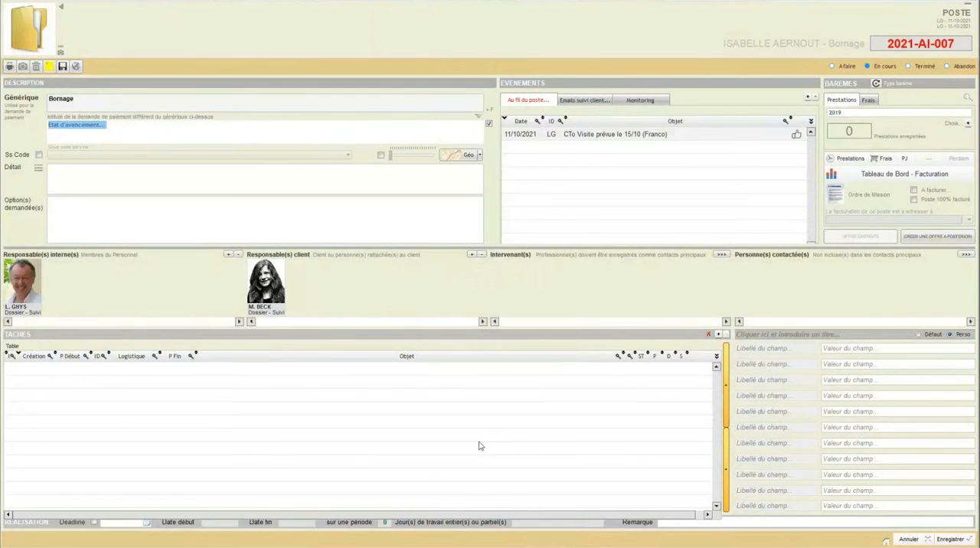
click(718, 336)
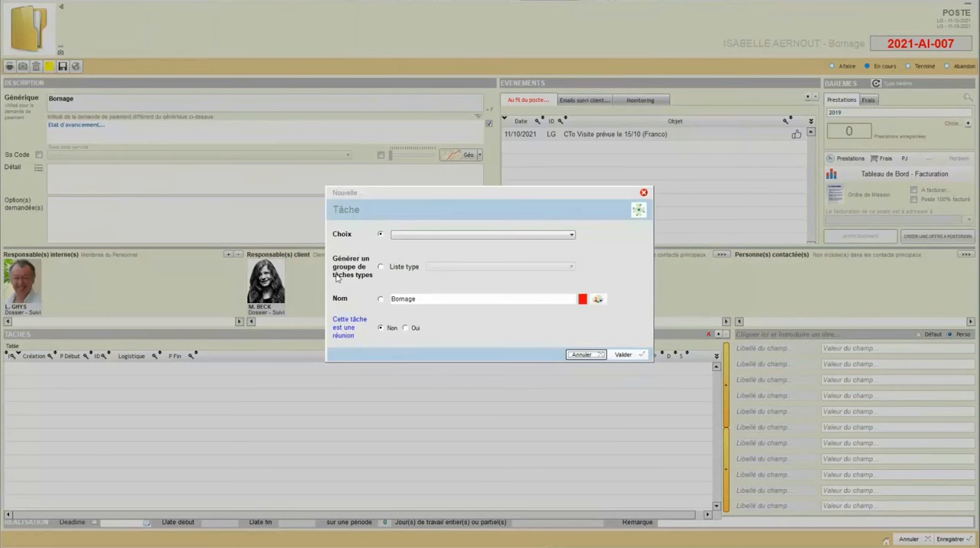
click(381, 267)
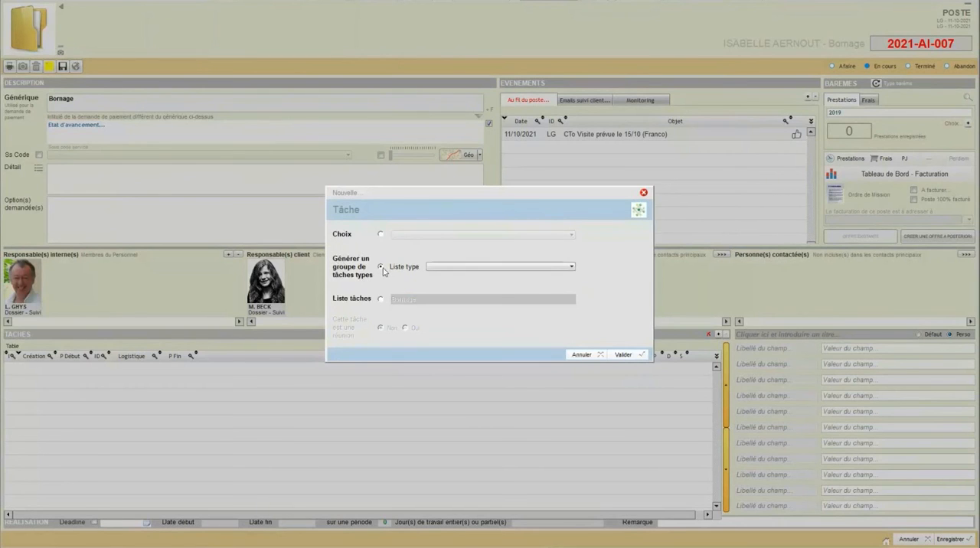
click(571, 267)
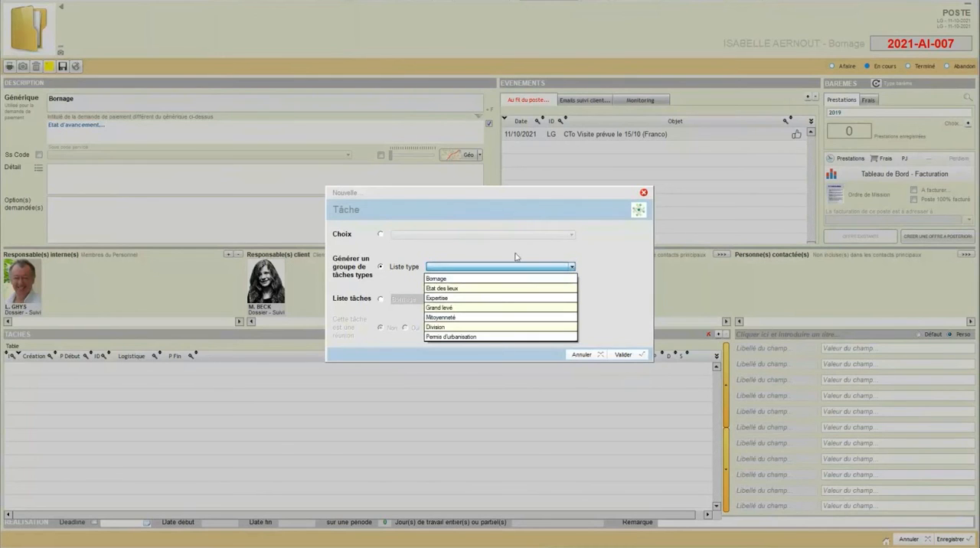
click(448, 279)
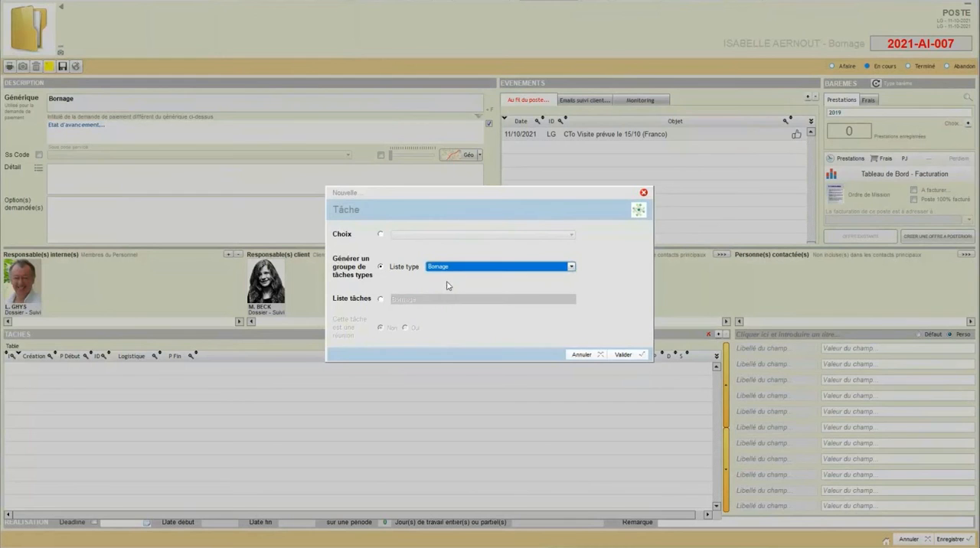
click(622, 354)
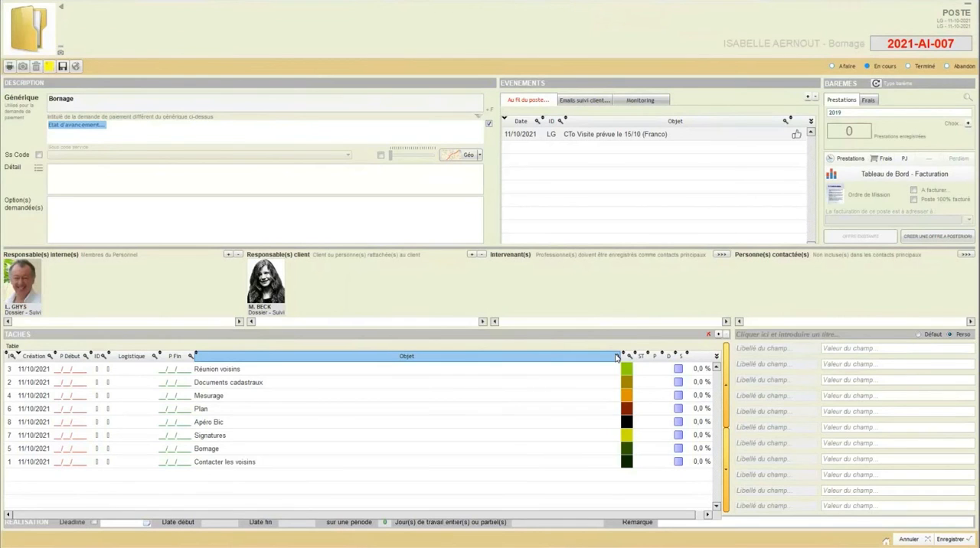
Step: Sort the generated tasks by ascending index and go through them one by one from Documents cadastraux to Apéro Bic
click(12, 357)
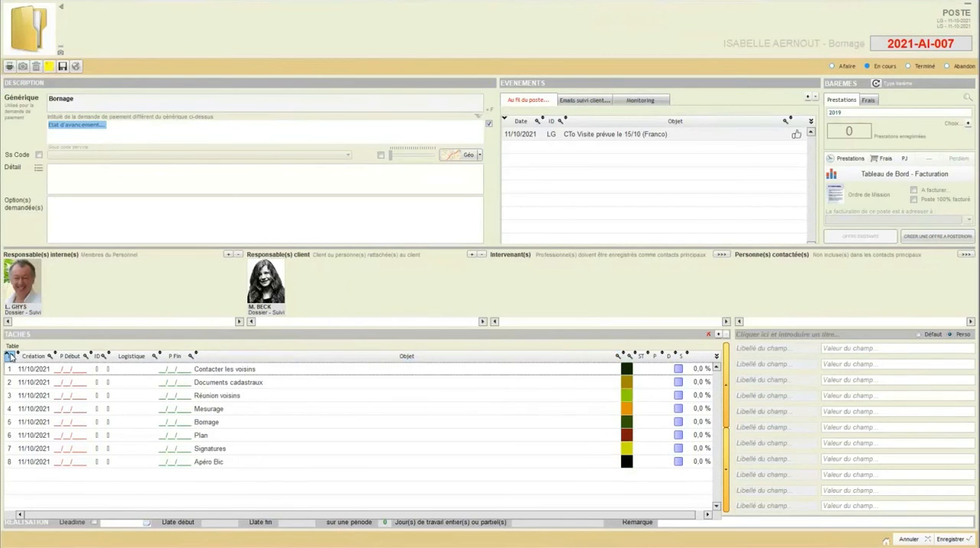
click(272, 382)
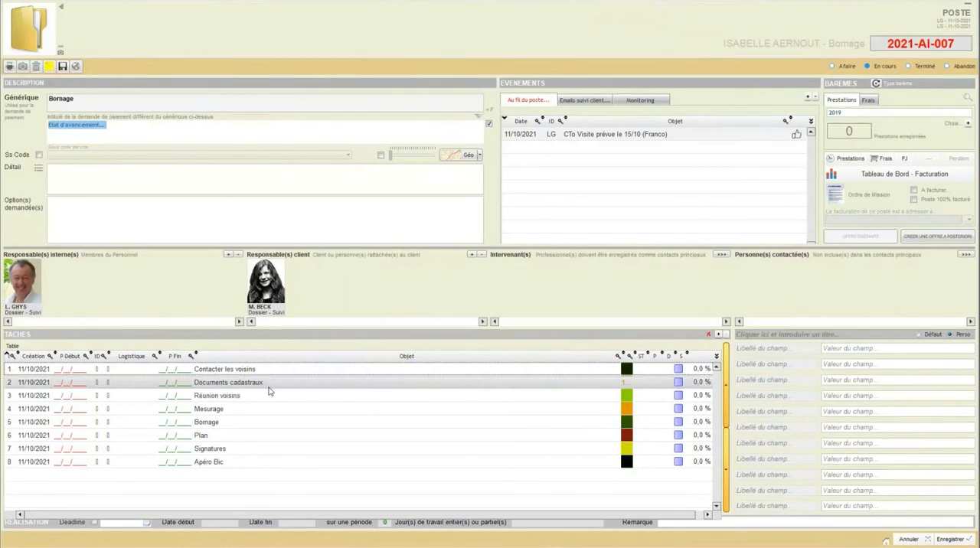
click(268, 392)
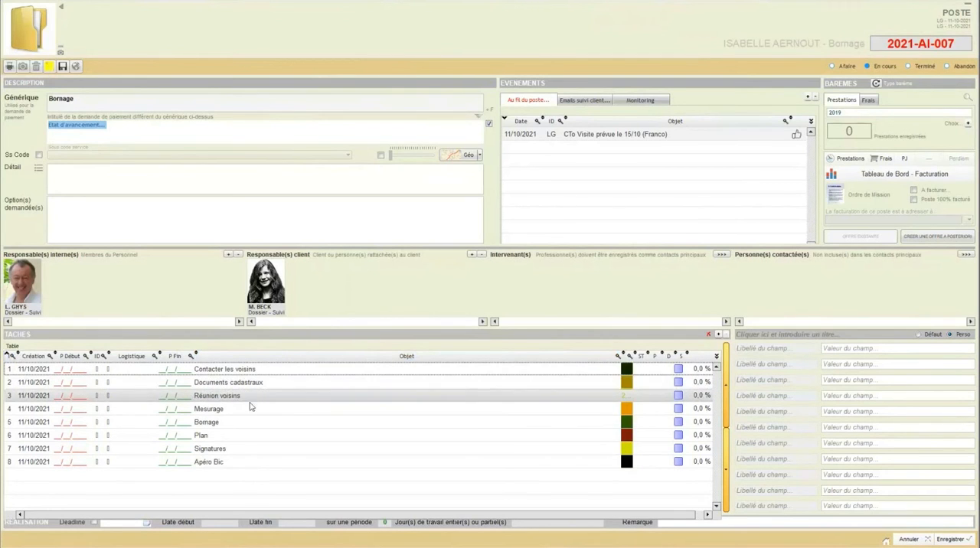
click(251, 406)
click(242, 423)
click(235, 435)
click(234, 449)
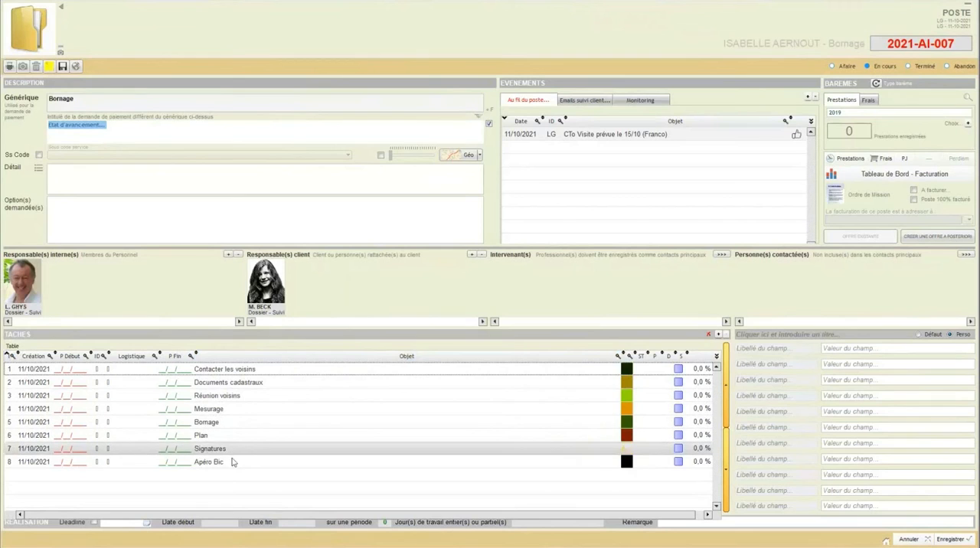
click(232, 461)
Step: Open the task Contacter les voisins and set its forecast from 11/10/2021 08:00 to 13/10/2021 17:00
click(217, 373)
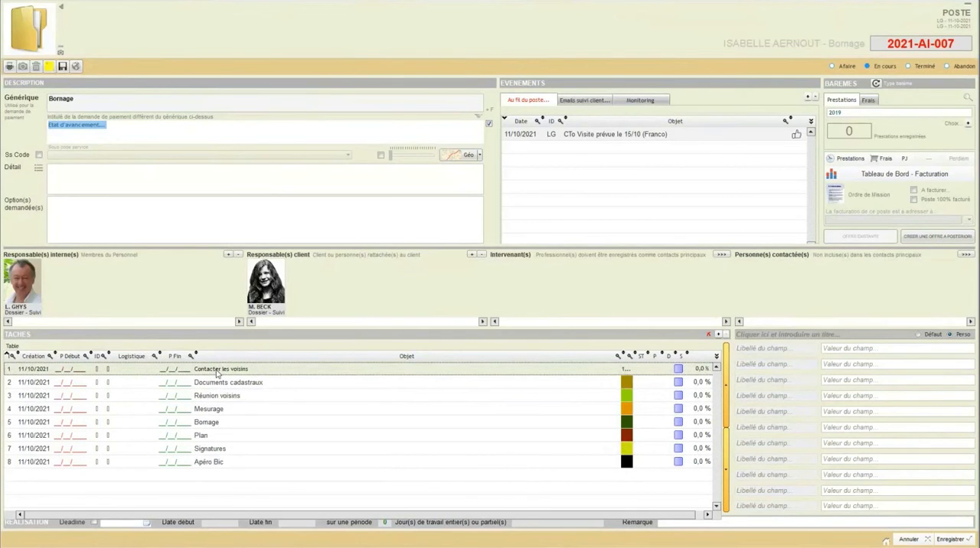
double_click(218, 371)
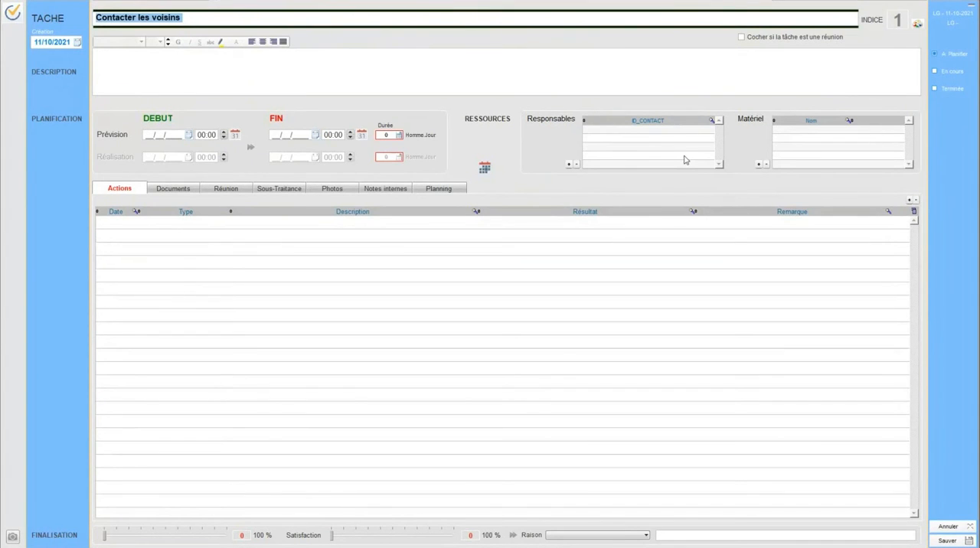
click(486, 169)
click(569, 164)
click(559, 313)
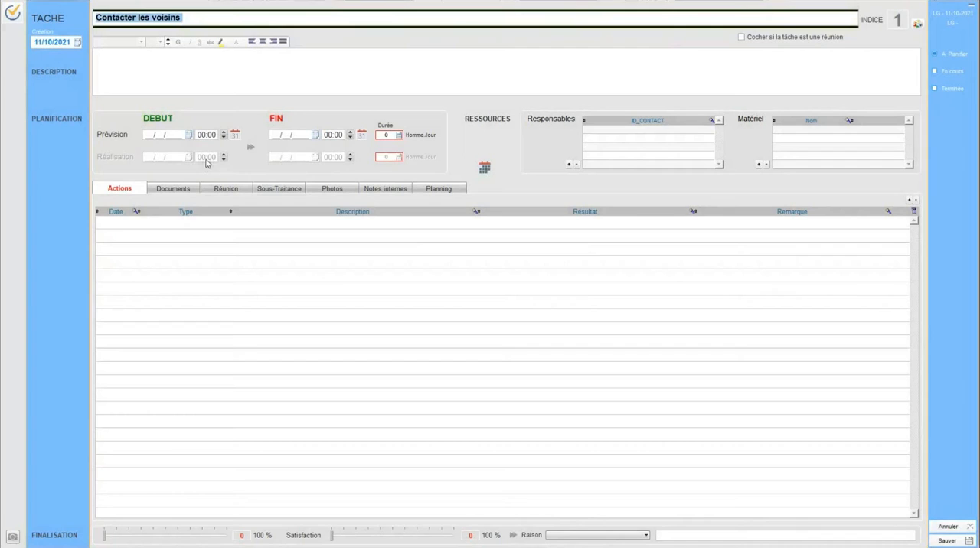
click(188, 136)
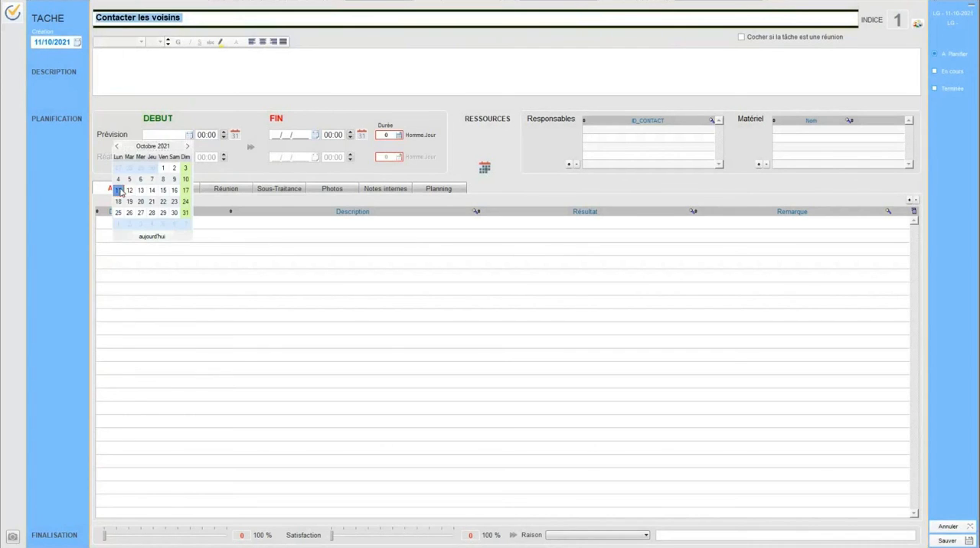
click(123, 191)
click(213, 135)
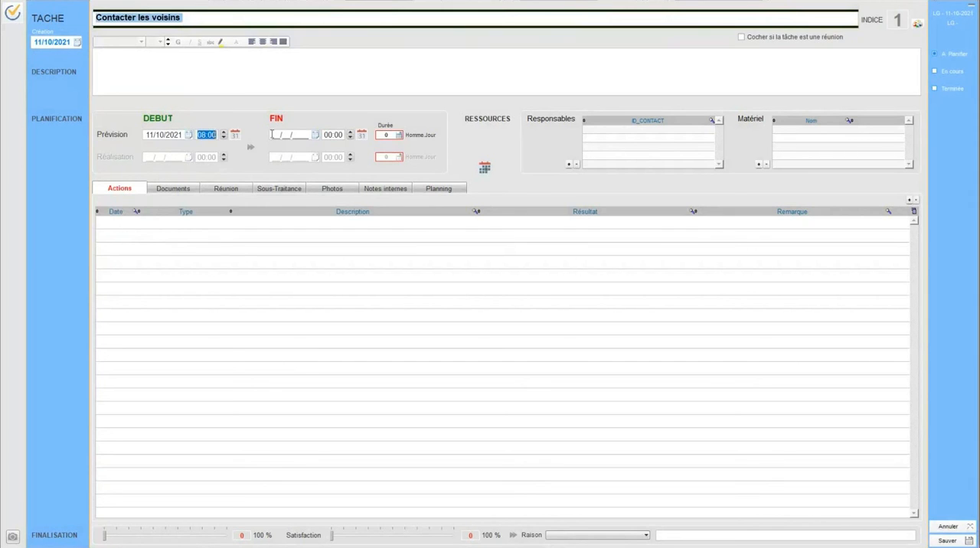
click(315, 135)
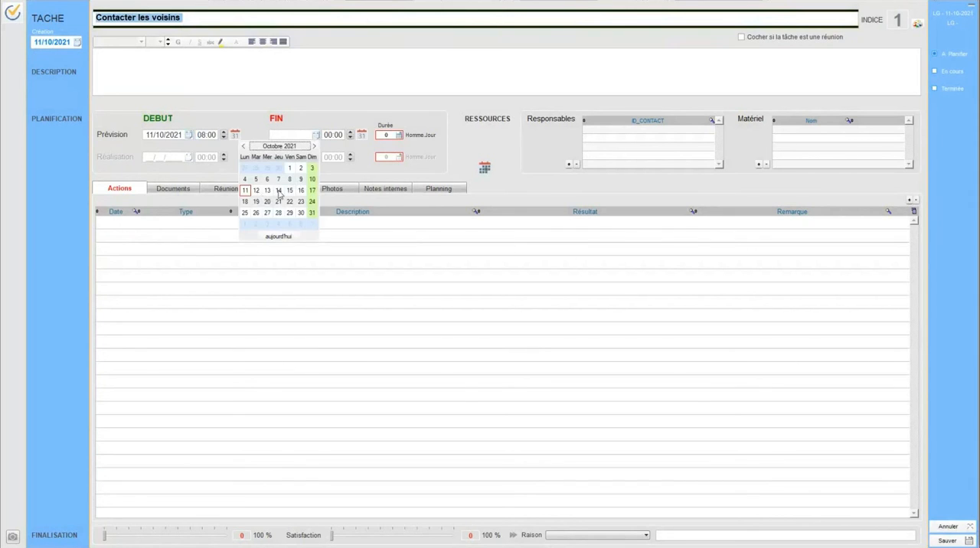
click(267, 190)
click(350, 134)
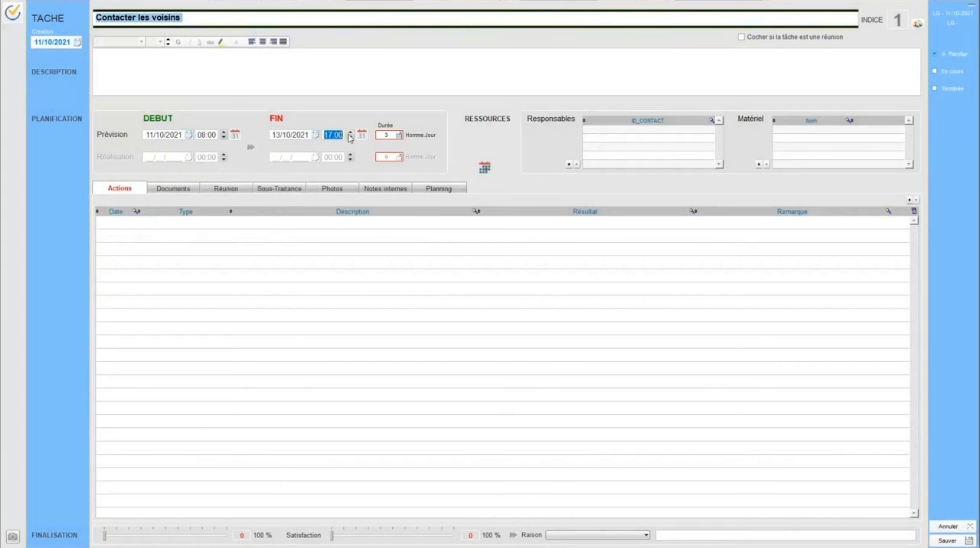
Step: Assign the first listed staff member as responsible and RTC360 as equipment to the task, and save it
click(567, 164)
click(587, 200)
click(687, 332)
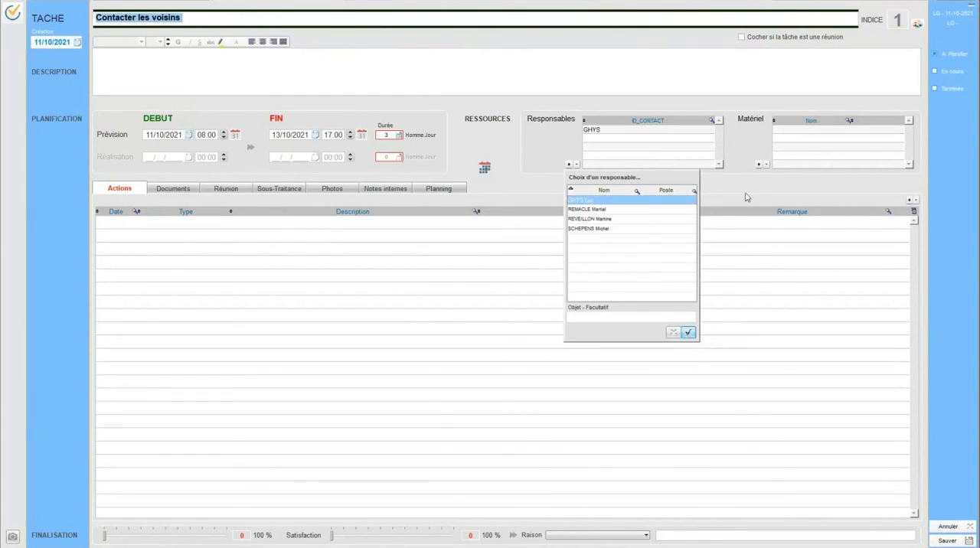
click(759, 166)
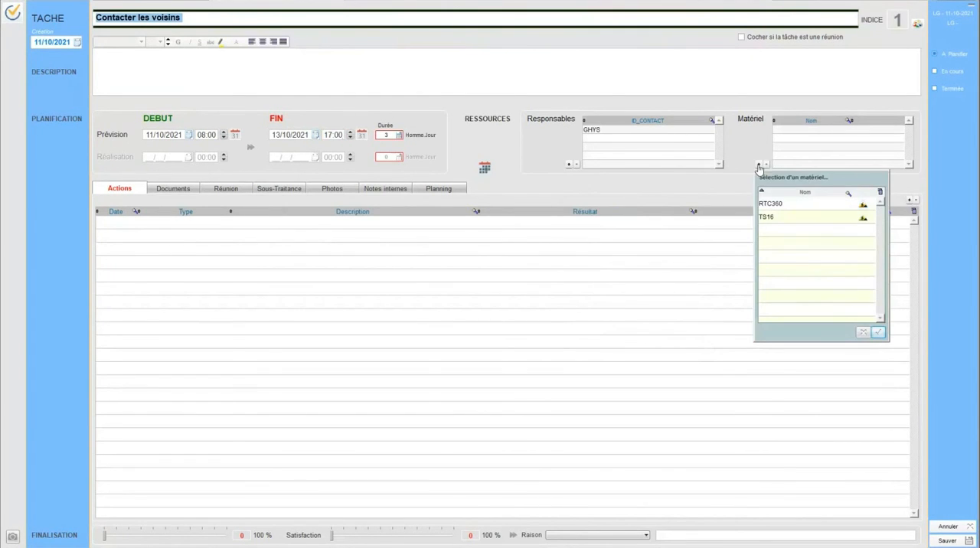
click(771, 204)
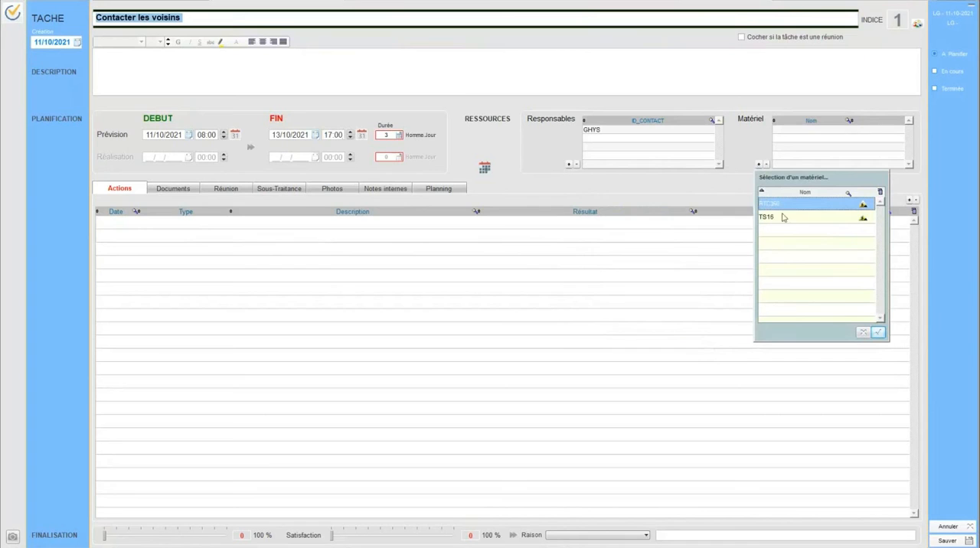
click(878, 332)
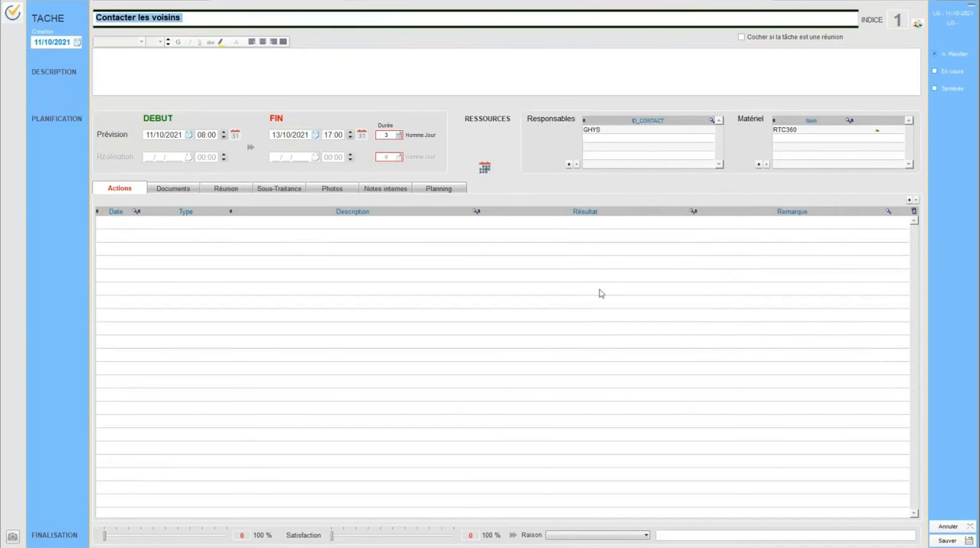
click(937, 541)
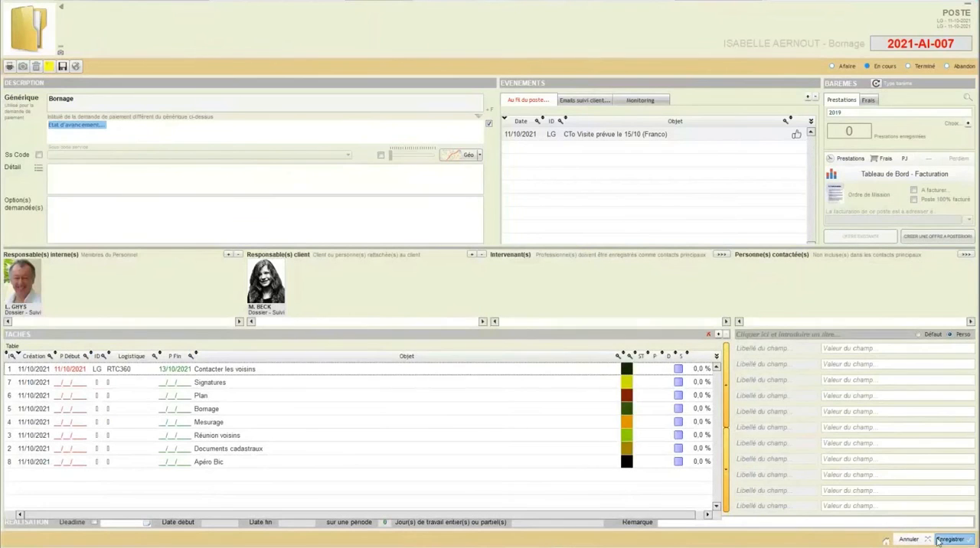
Step: Reopen the task Contacter les voisins, raise its completion percentage, save it, and sort the tasks by ascending index
double_click(235, 370)
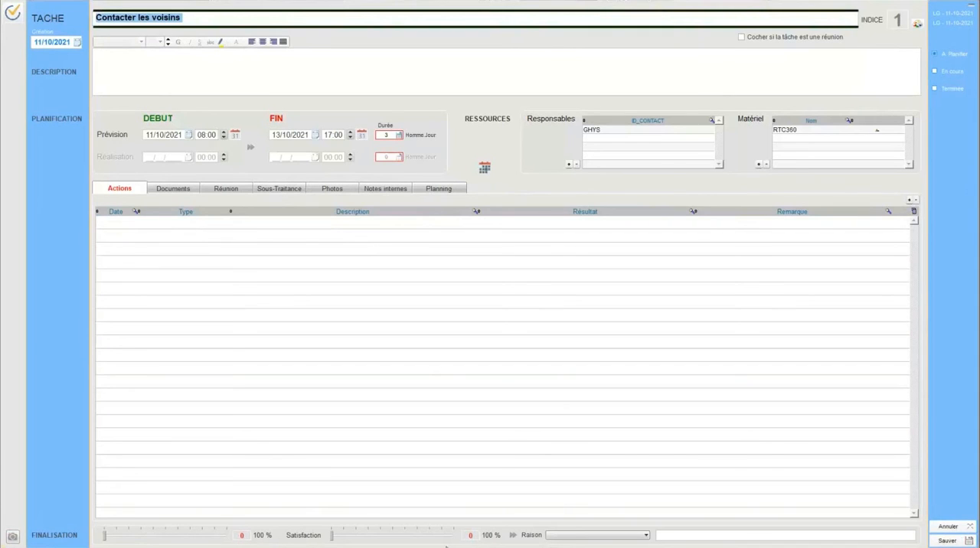
drag(104, 538, 215, 538)
click(958, 539)
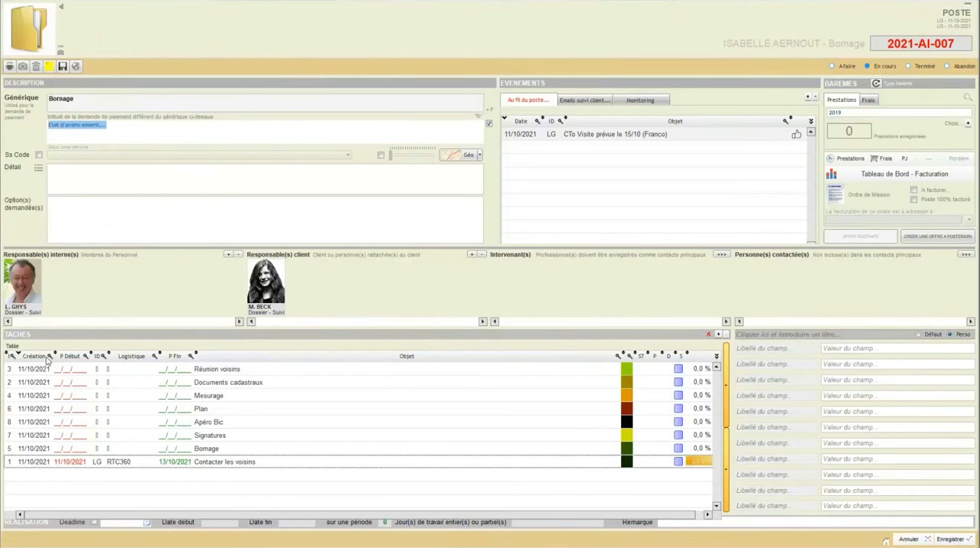
click(12, 357)
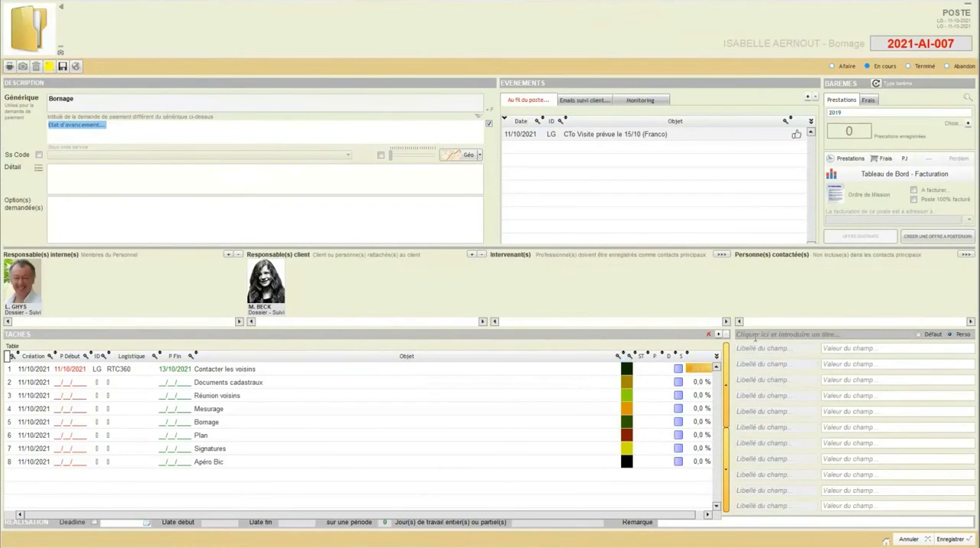
Step: Add a custom field labelled "Infos € m²" to the Bornage poste and give it the value 50
click(763, 349)
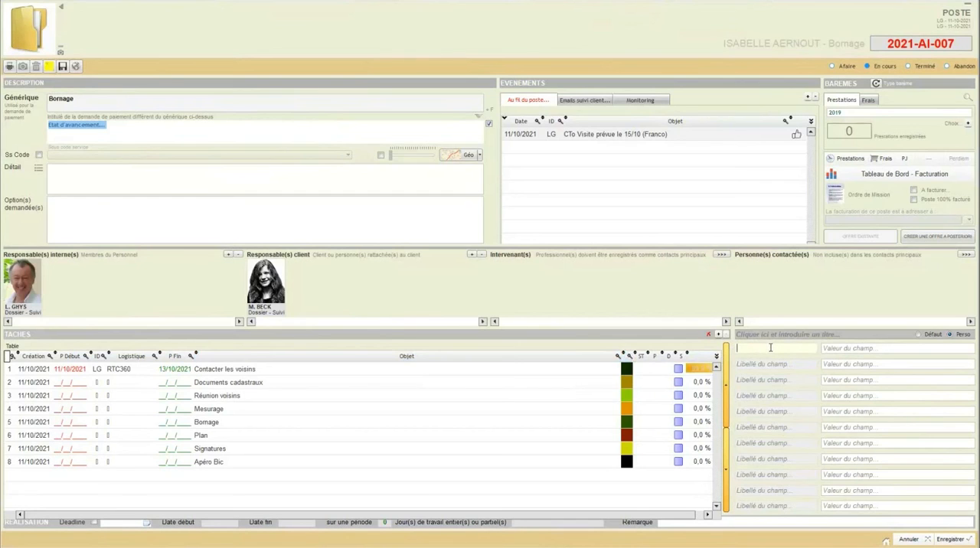
text(Infos)
text( E)
text( m)
text(²)
click(853, 349)
text(50)
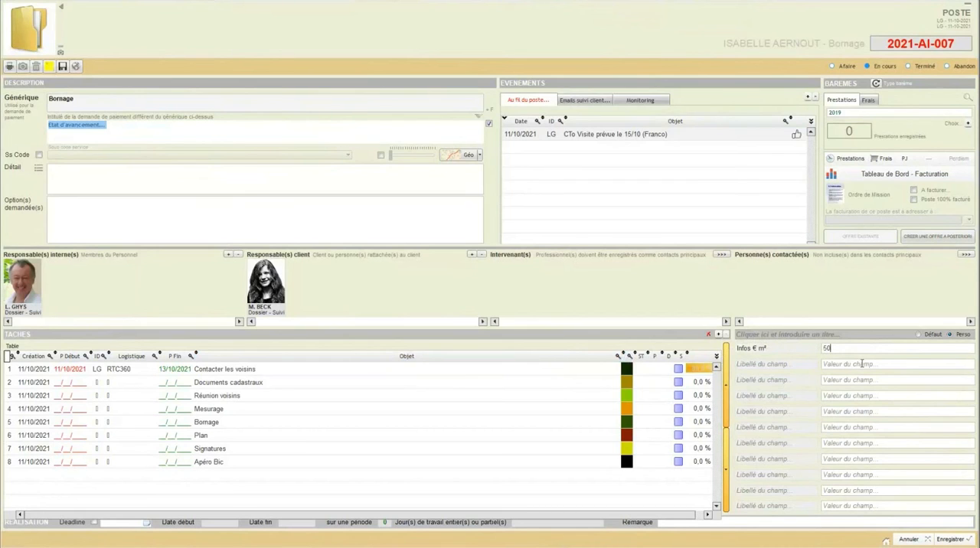
click(861, 366)
Step: Compare the poste's 2019 barème settings for Prestations and for Frais
click(873, 101)
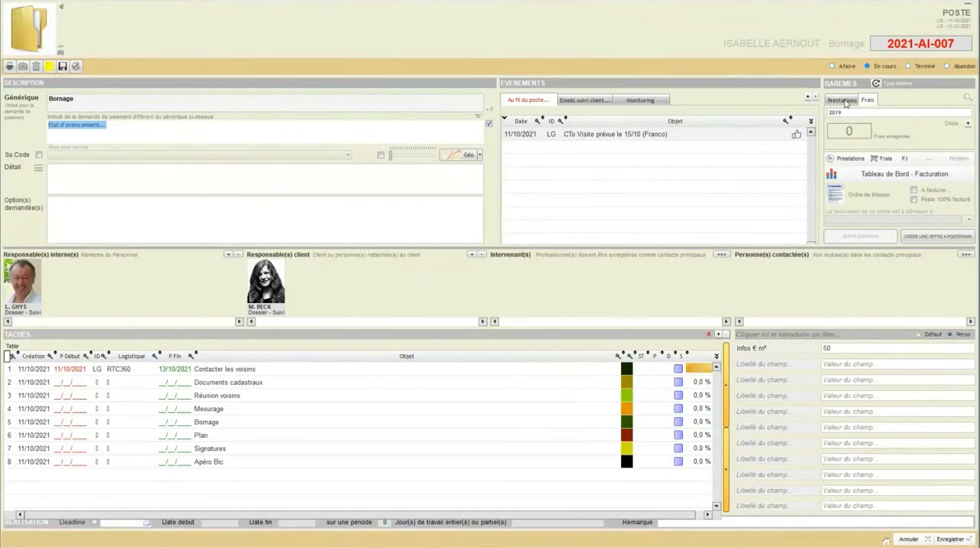
click(844, 102)
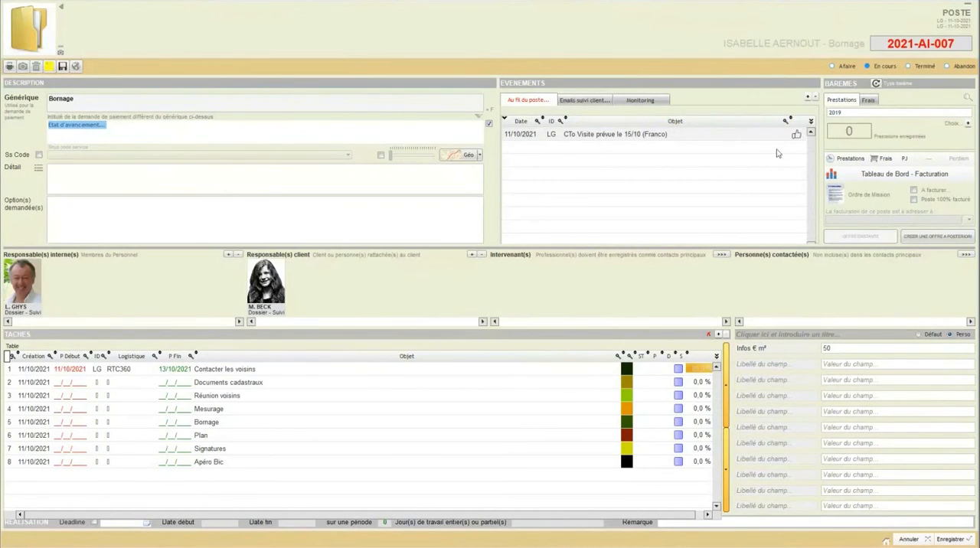
click(866, 101)
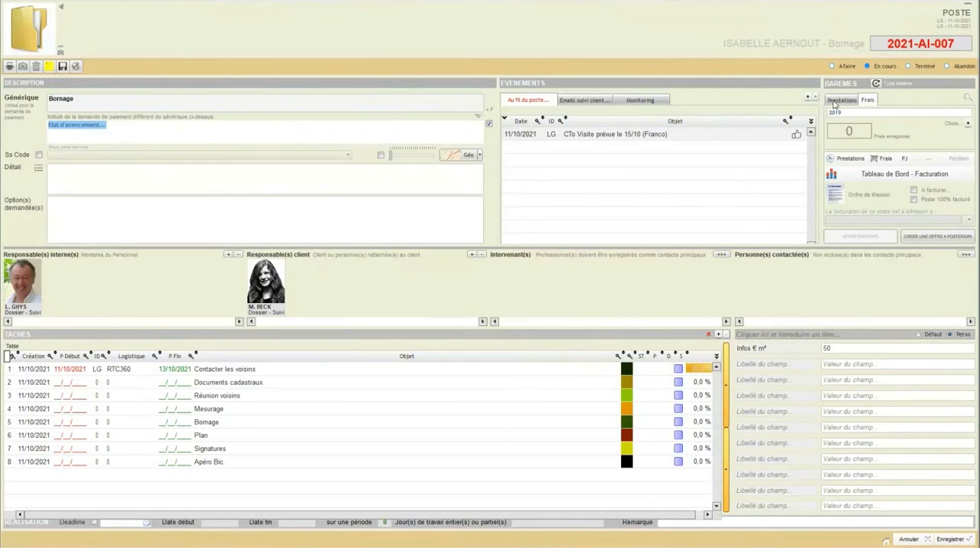
click(833, 103)
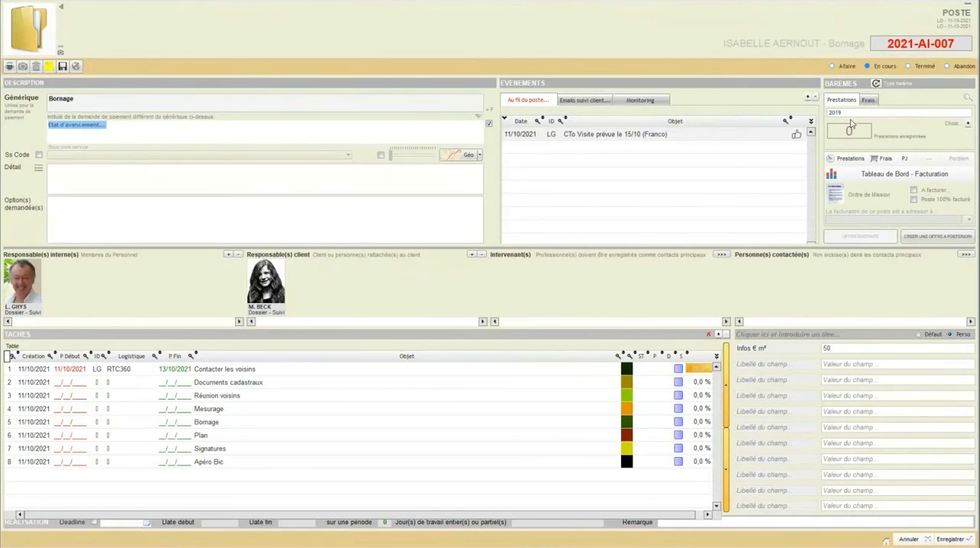
click(866, 103)
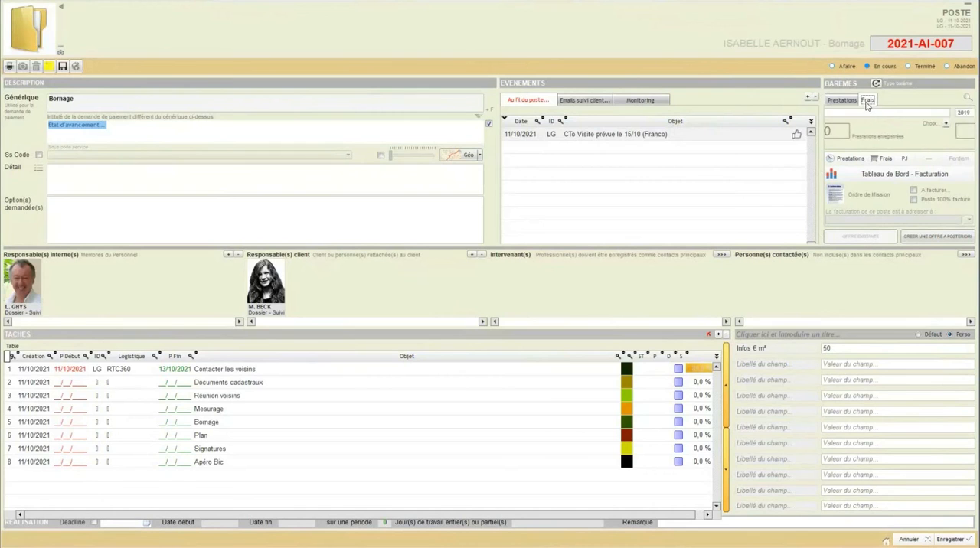
click(842, 103)
click(866, 102)
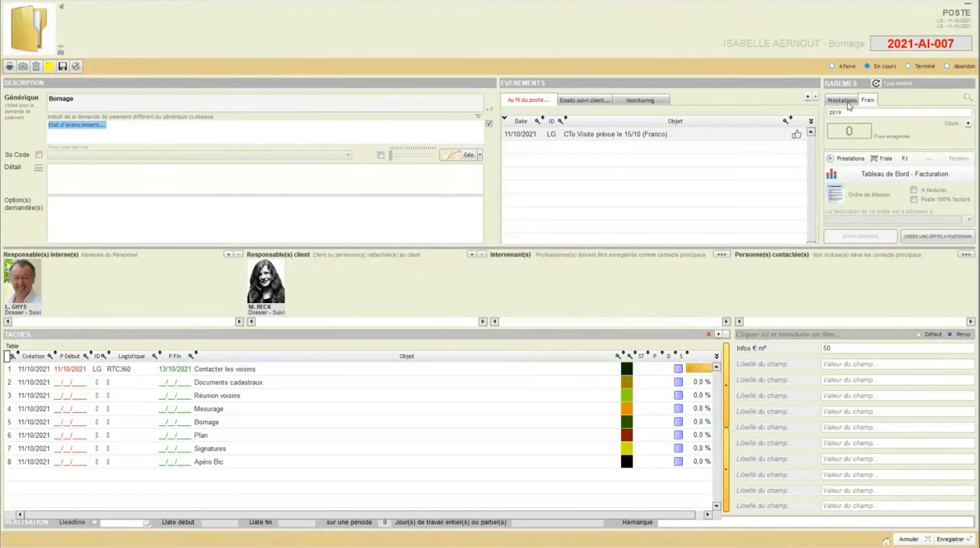
click(847, 106)
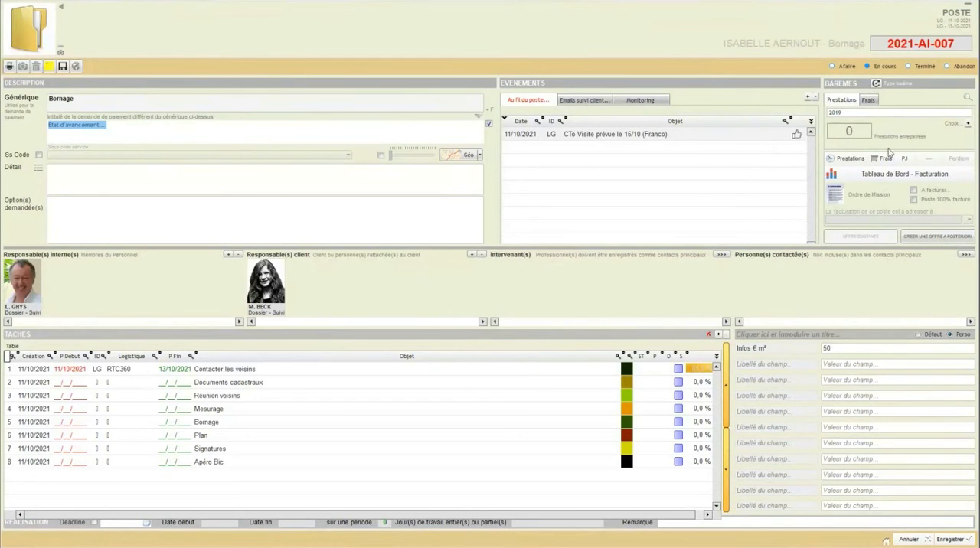
Step: Open the poste's prestations list and start a new entry in the Plage horaire / jour mode
click(849, 158)
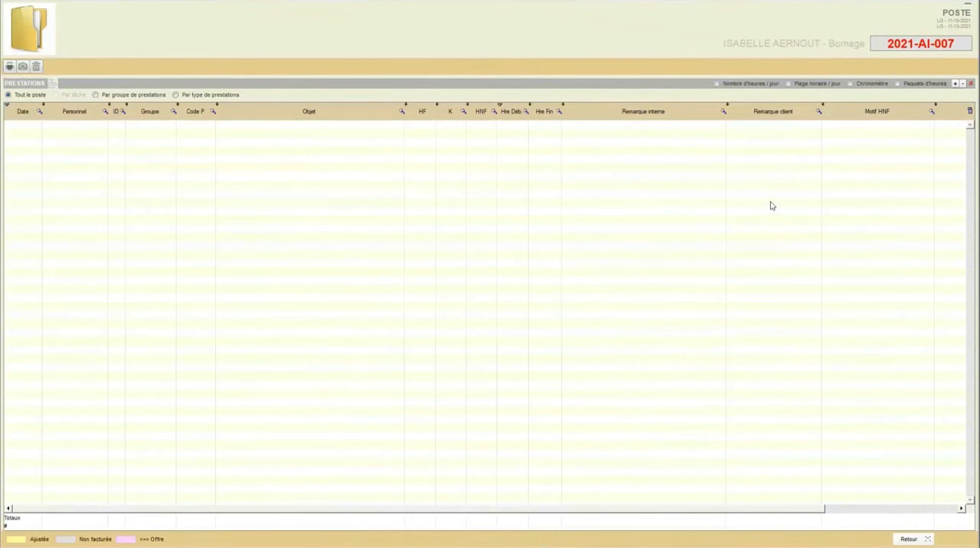
click(787, 84)
click(790, 84)
click(955, 85)
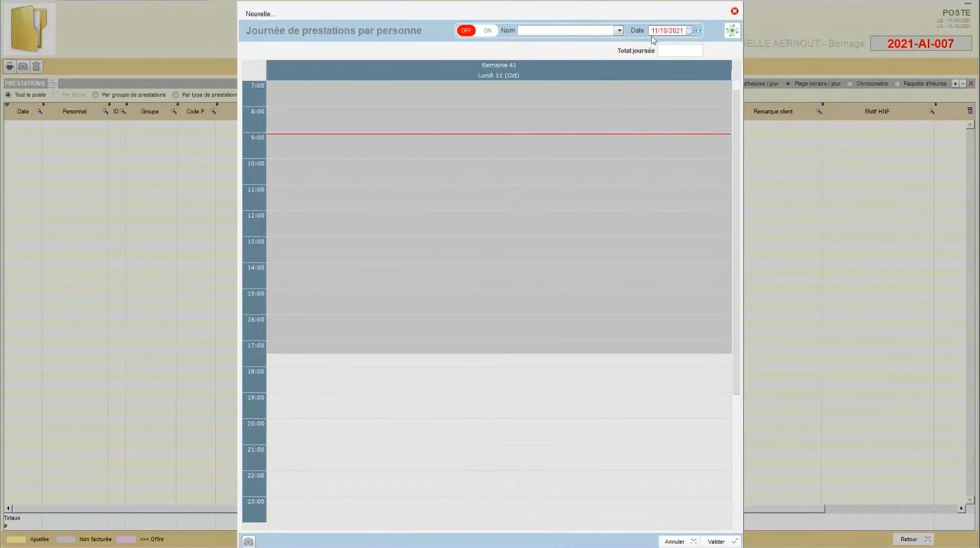
Step: Choose the first listed staff member for the 11/10/2021 prestations day, accept deleting existing prestations, and switch the day's option to ON
click(619, 31)
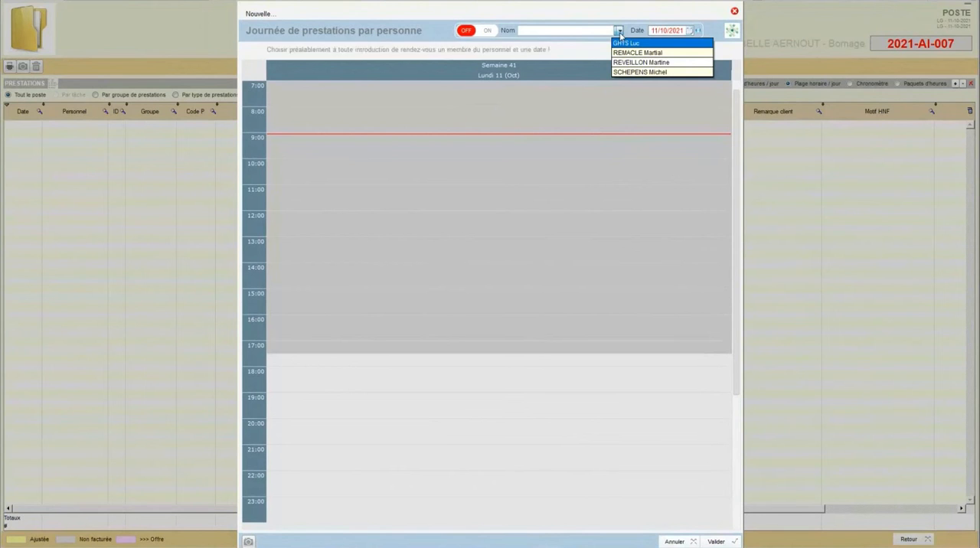
click(617, 43)
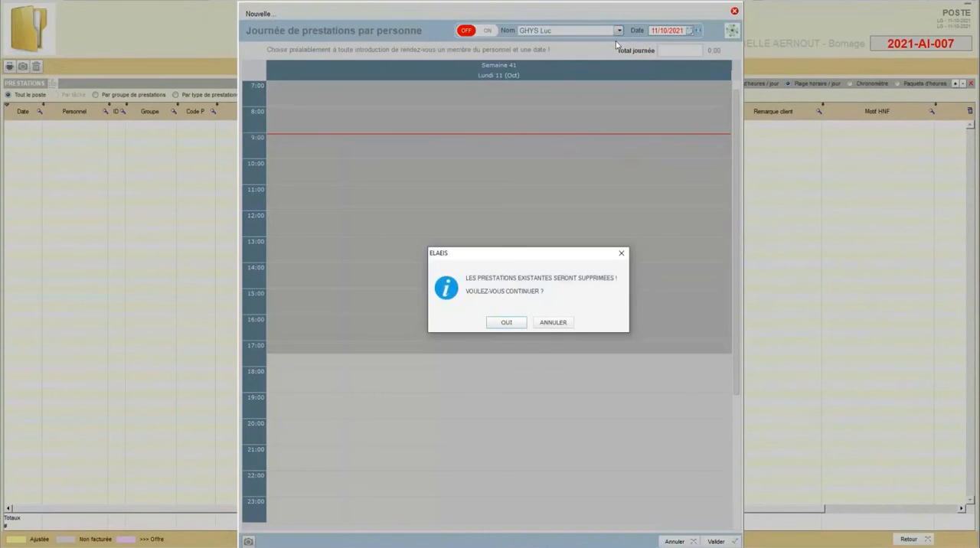
click(499, 322)
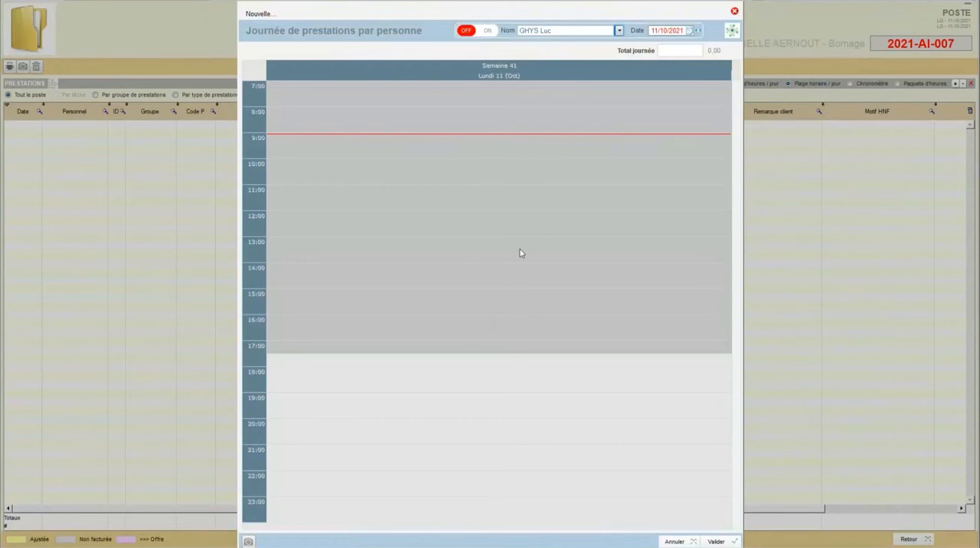
click(619, 31)
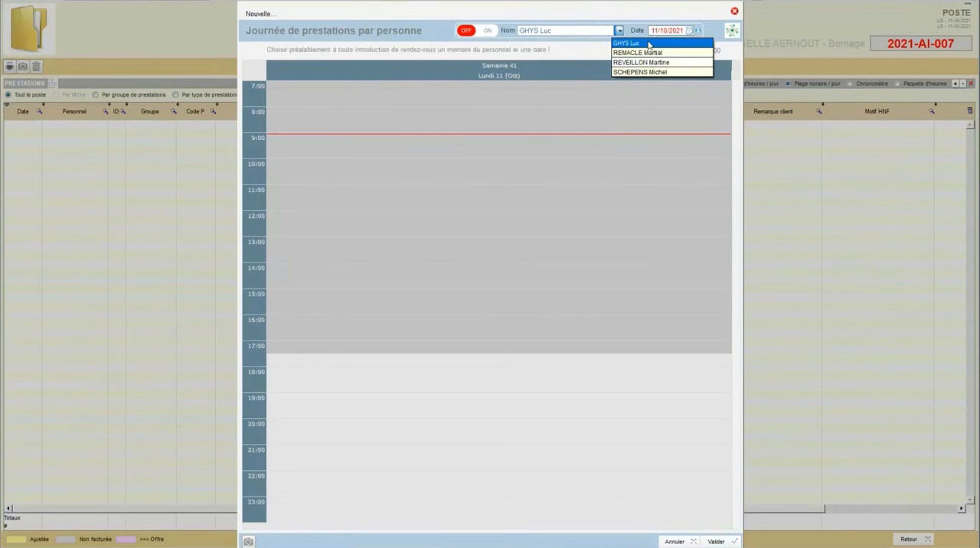
click(645, 43)
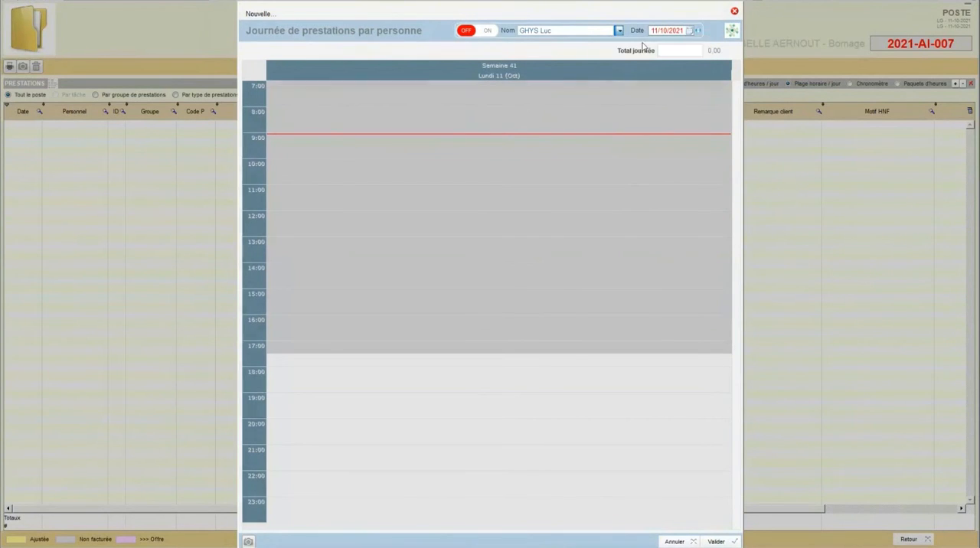
click(496, 324)
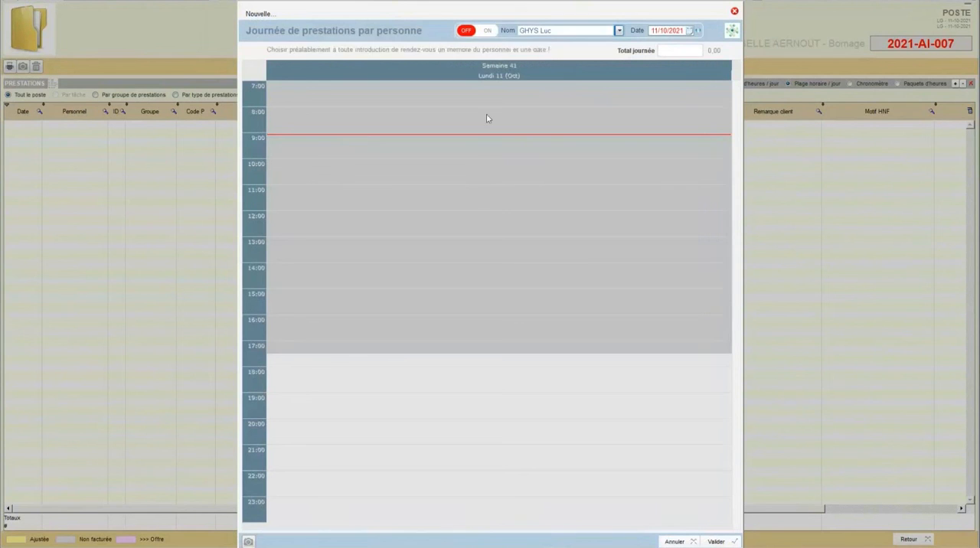
click(486, 35)
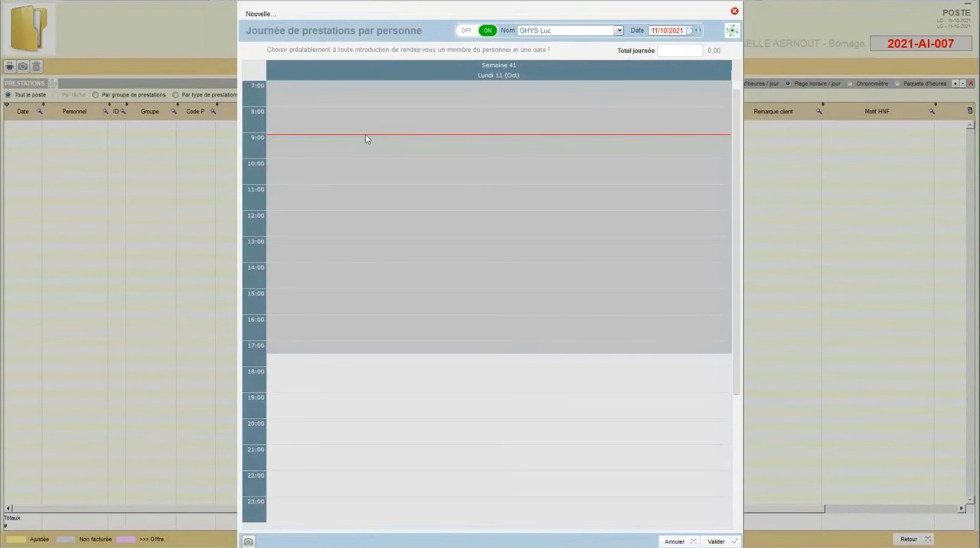
Step: Add a 09:00 to 12:30 appointment for the Bornage poste with the prestation code MESURAGE DE DETAIL
drag(366, 139, 349, 226)
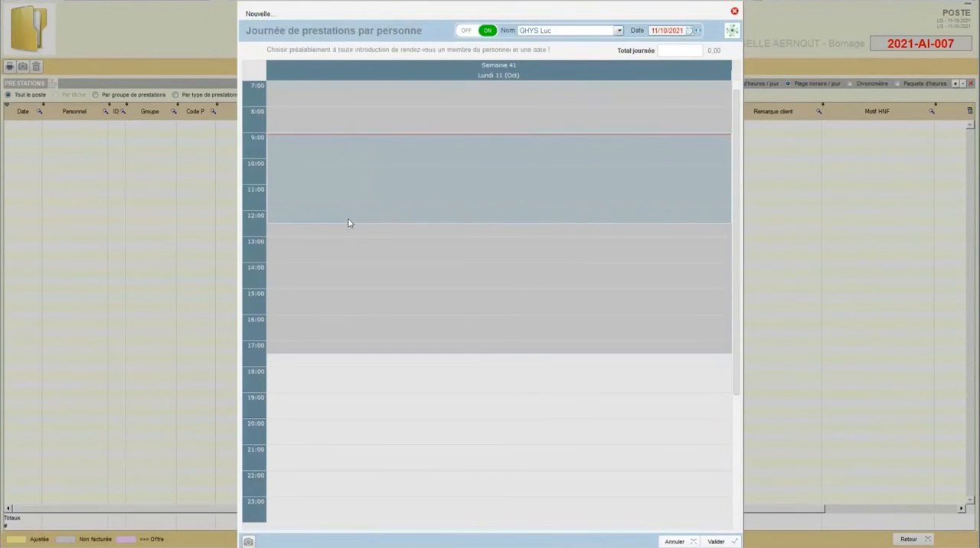
right_click(379, 162)
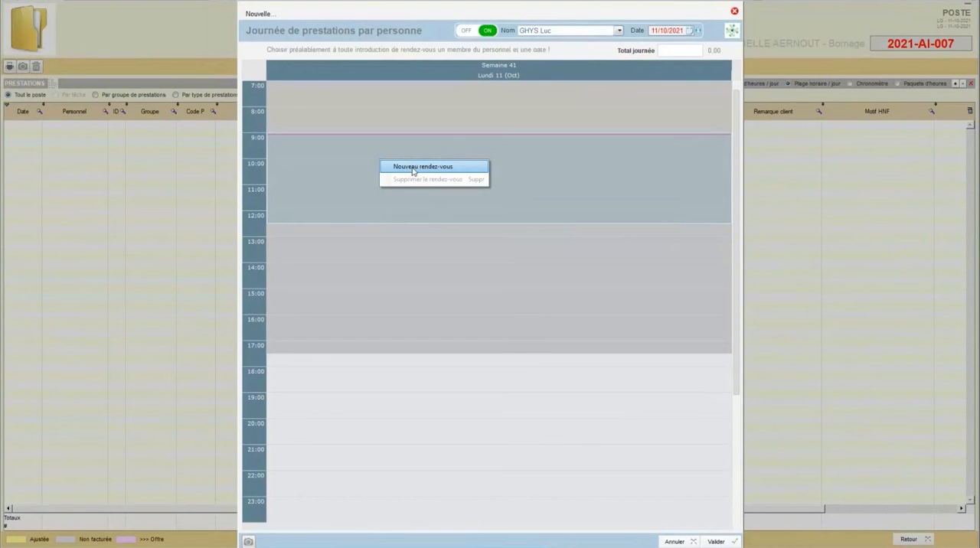
click(313, 164)
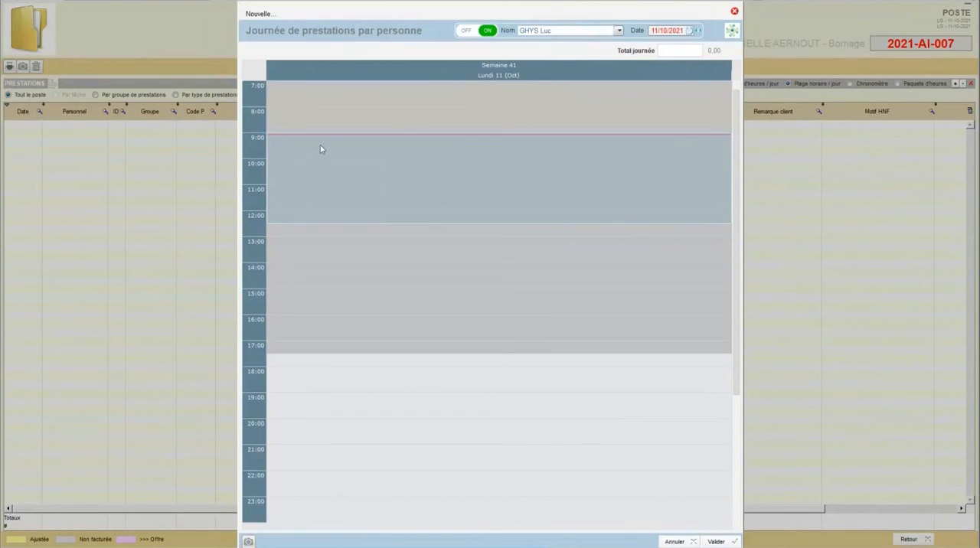
right_click(383, 161)
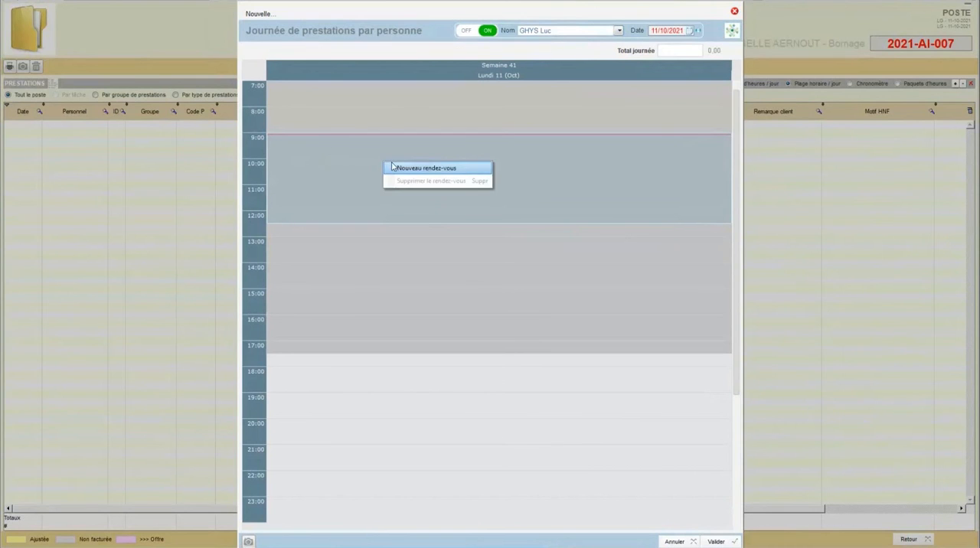
click(405, 167)
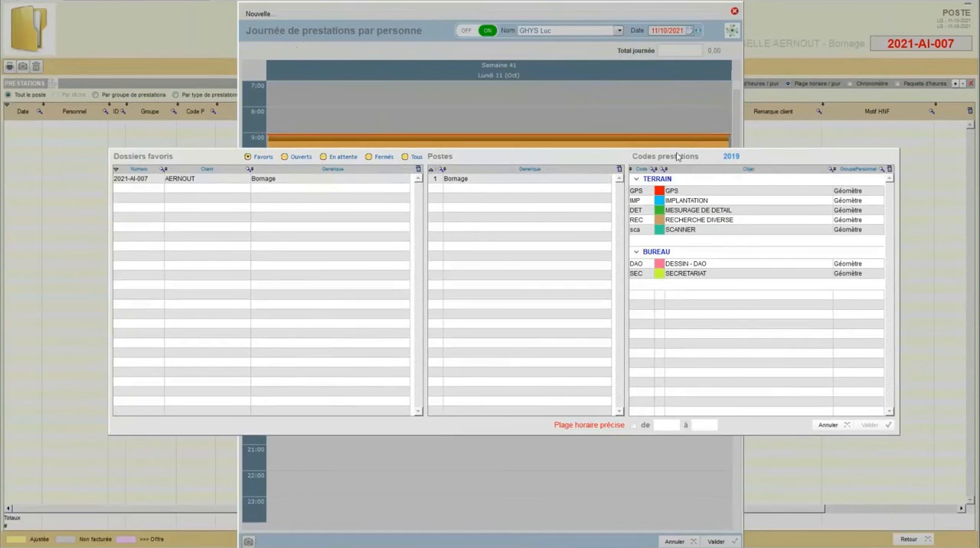
drag(579, 155, 470, 156)
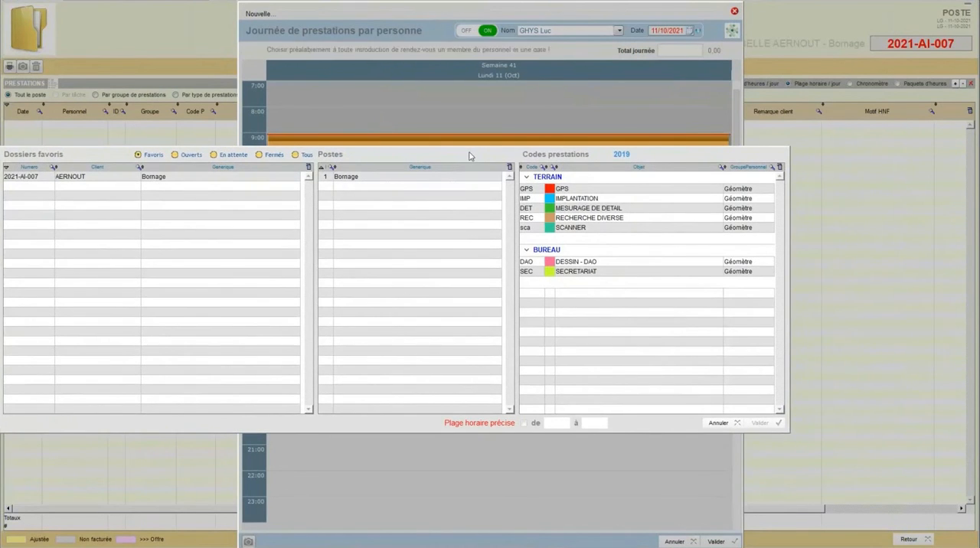
click(569, 211)
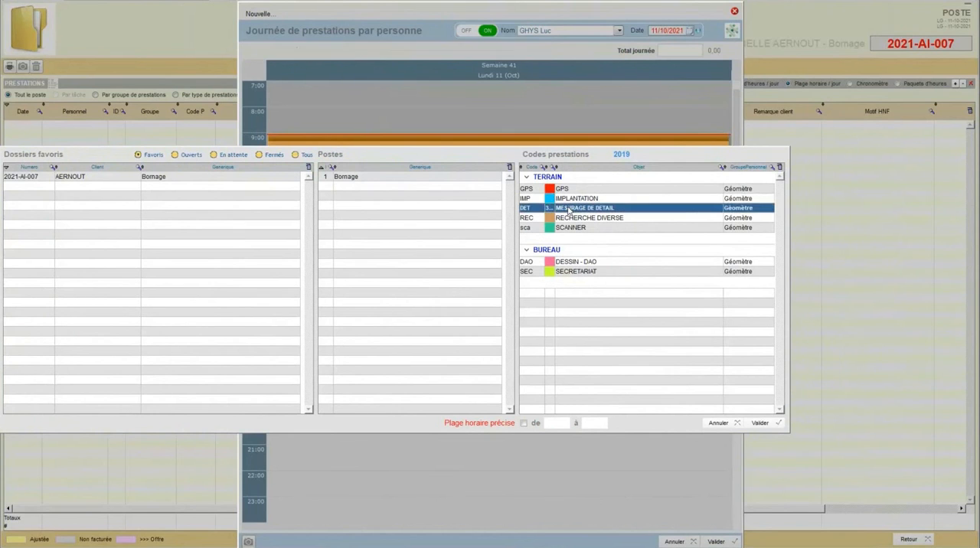
click(747, 423)
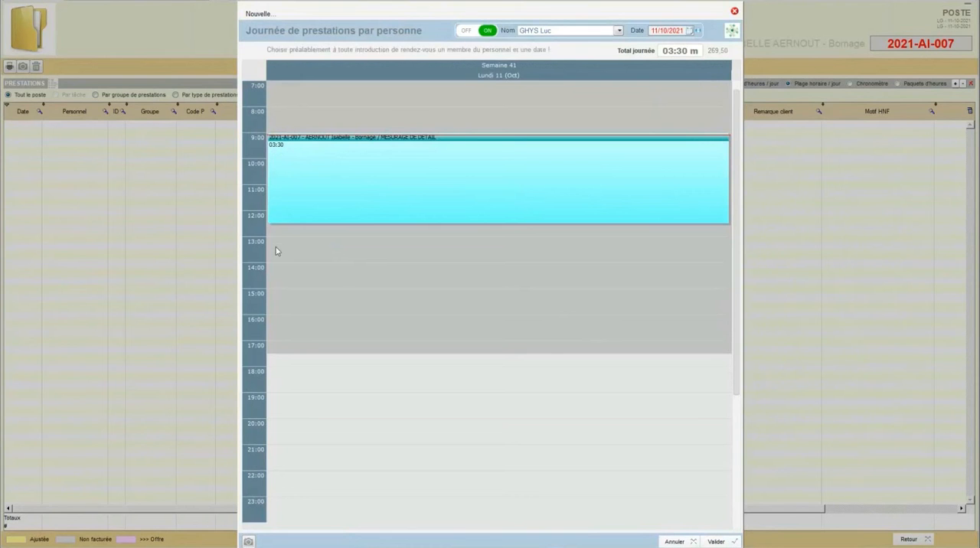
Step: Add an afternoon appointment with the prestation code DESSIN - DAO and adjust its time range to 13:25 to 17:20
drag(277, 251, 268, 338)
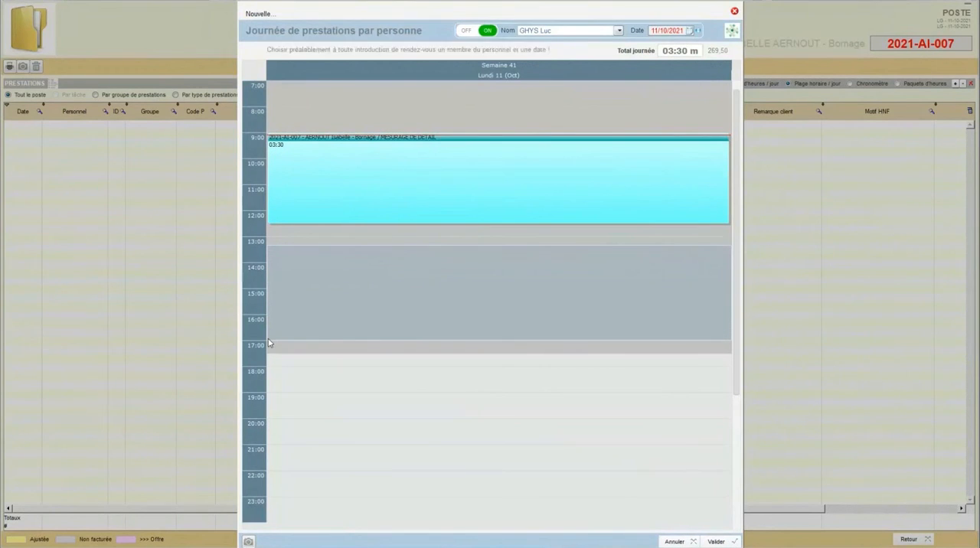
right_click(320, 262)
click(349, 303)
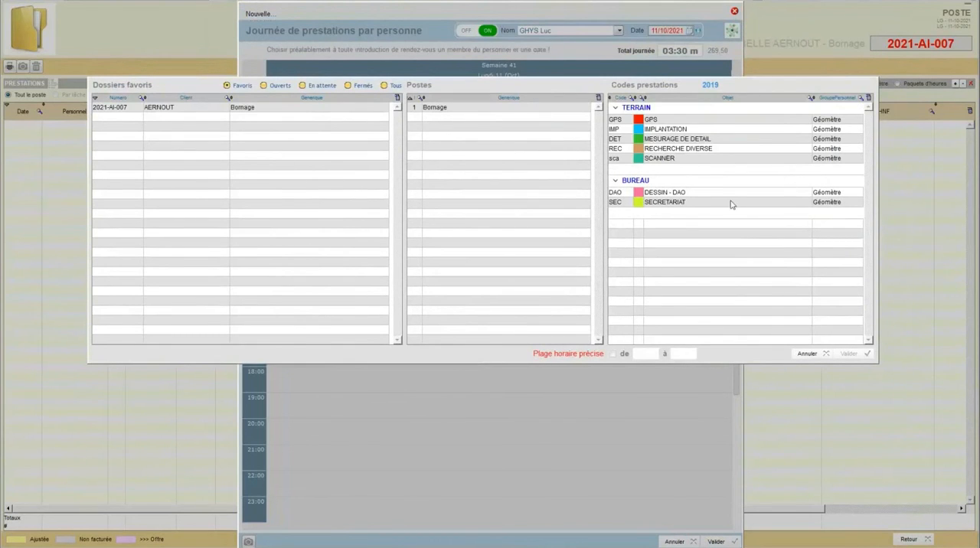
click(705, 194)
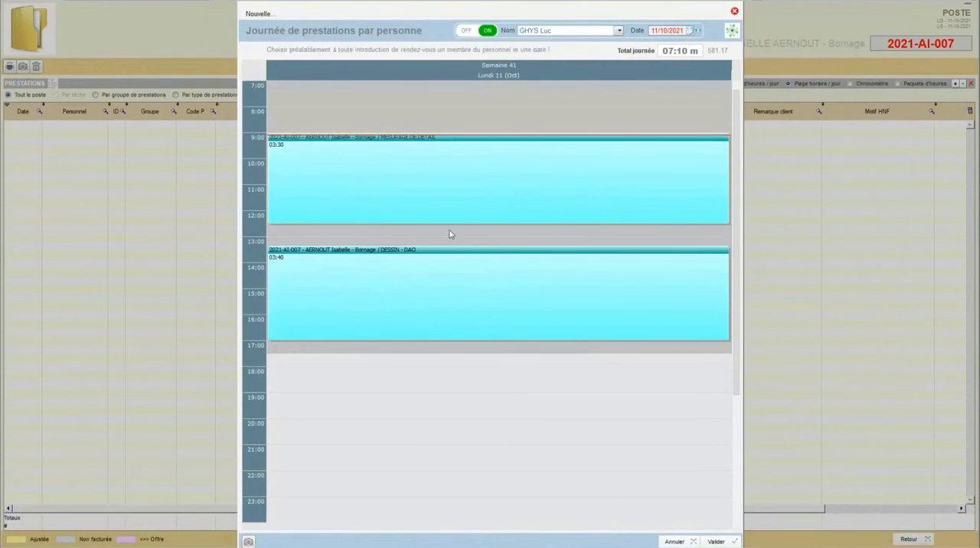
drag(444, 244, 444, 247)
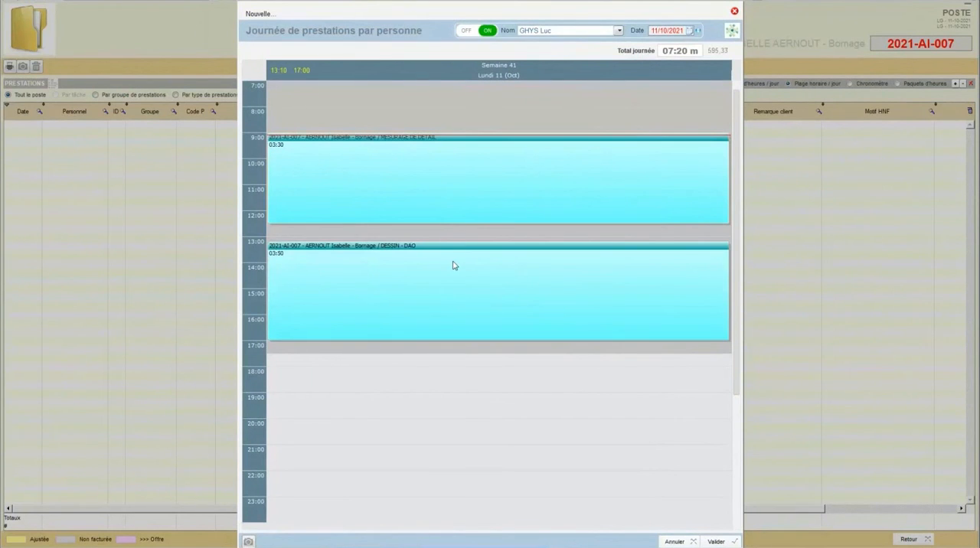
drag(453, 265, 464, 246)
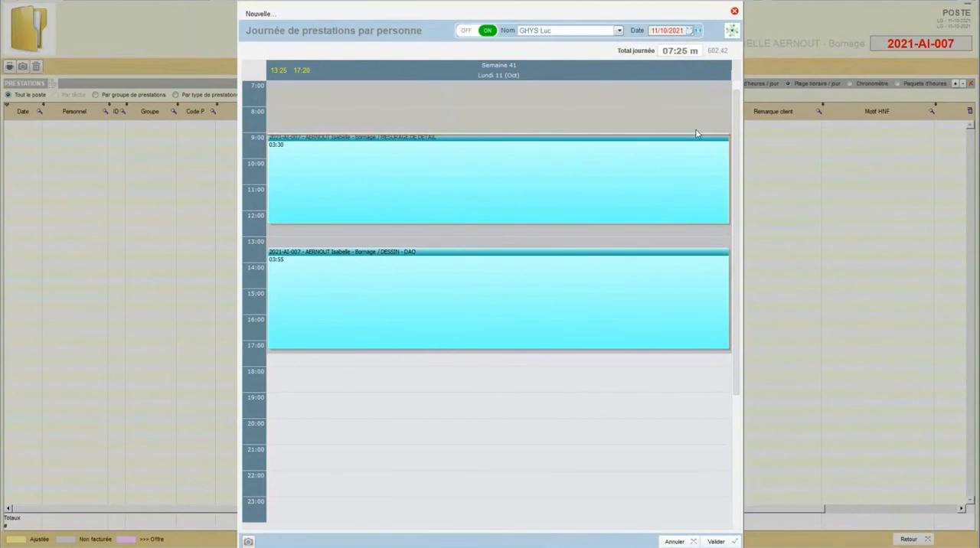
Step: Enter the internal remark RI for the 09:00 to 12:30 prestation and the client remark RC for the 13:25 to 17:20 one
mouse_move(433, 181)
click(714, 542)
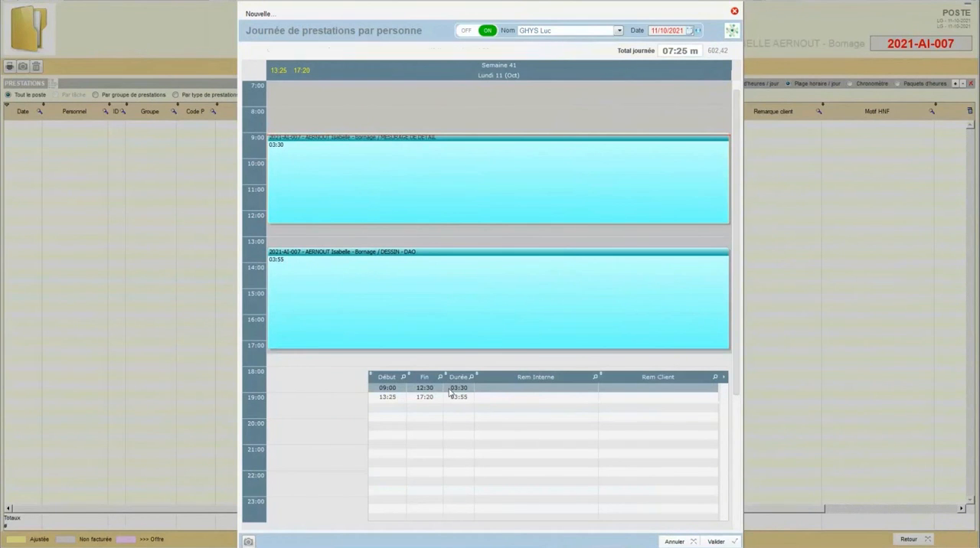
click(496, 388)
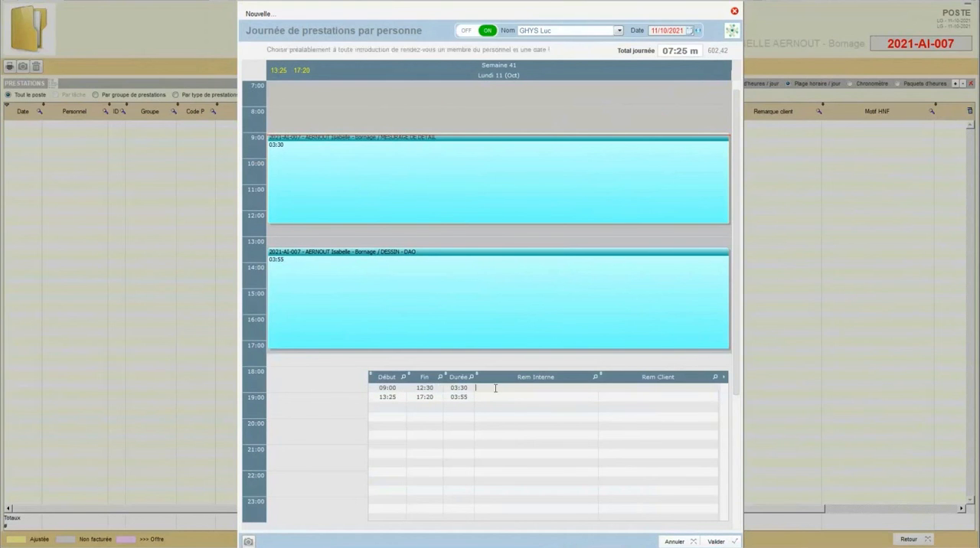
text(RI)
click(615, 399)
click(616, 399)
text(RC)
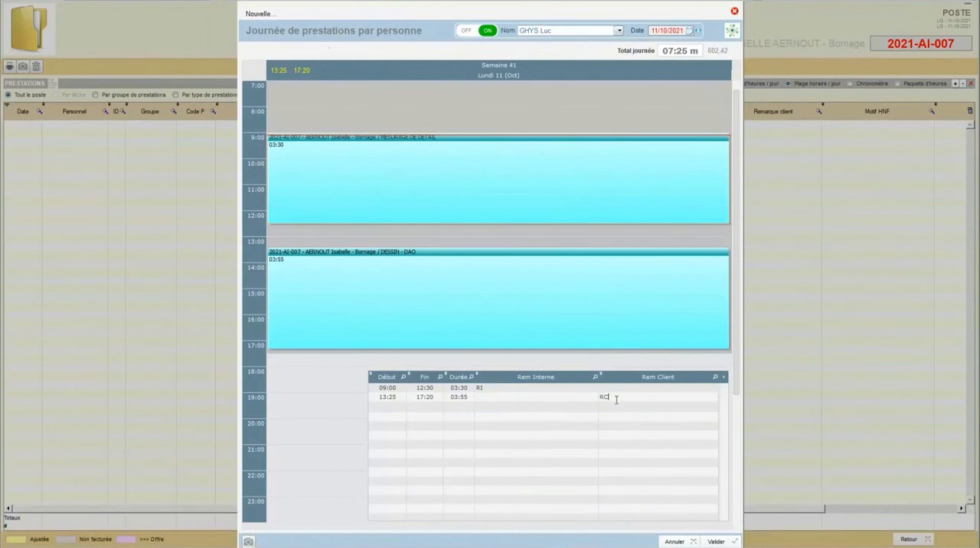
Step: Complete the 13:25 to 17:20 client remark as "RC - Débrouissallage", save the prestations day, and return to the poste
text(P)
text(ébroussa)
text(illage)
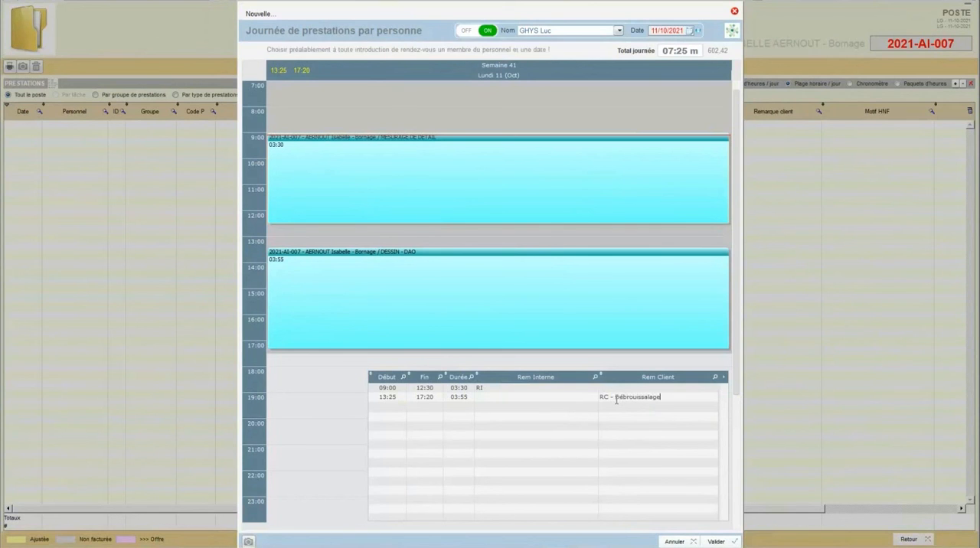
text(l)
click(708, 541)
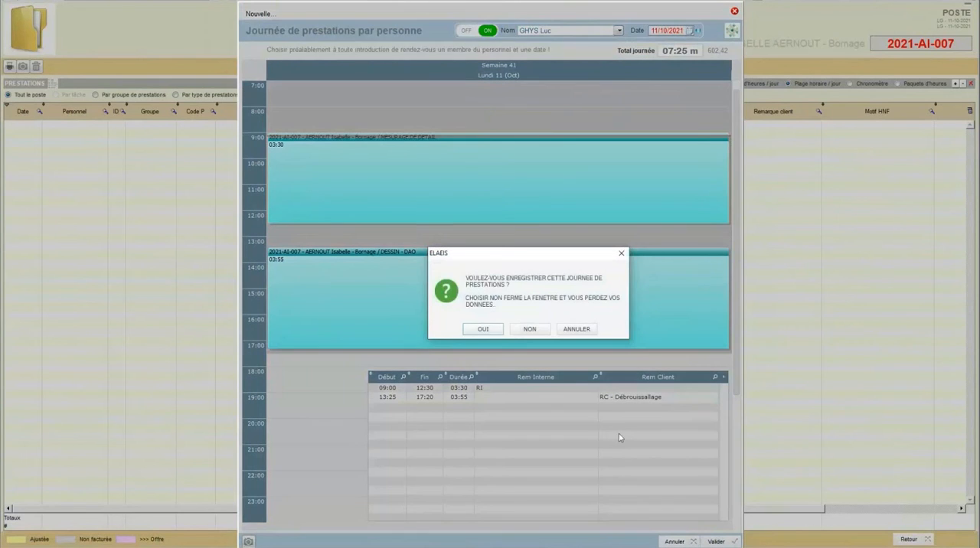
click(483, 329)
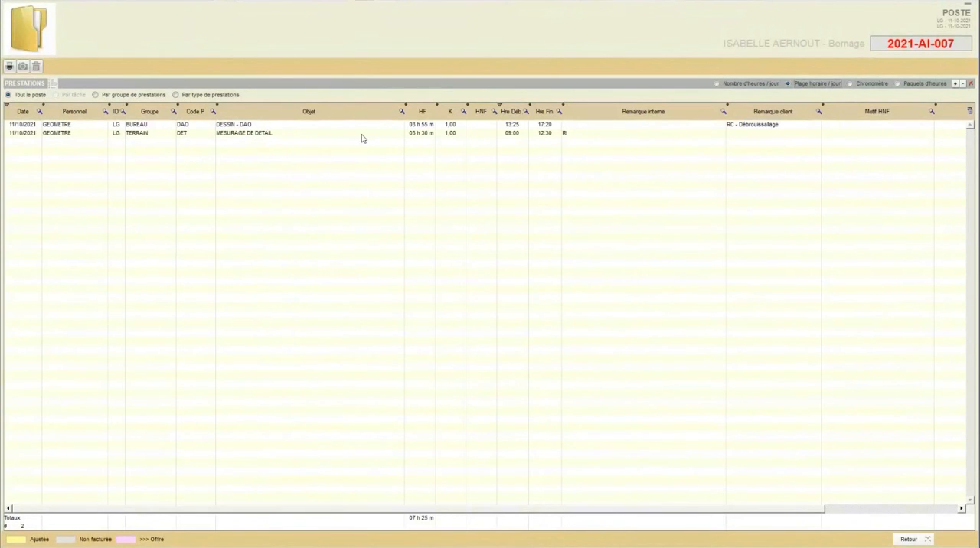
click(906, 539)
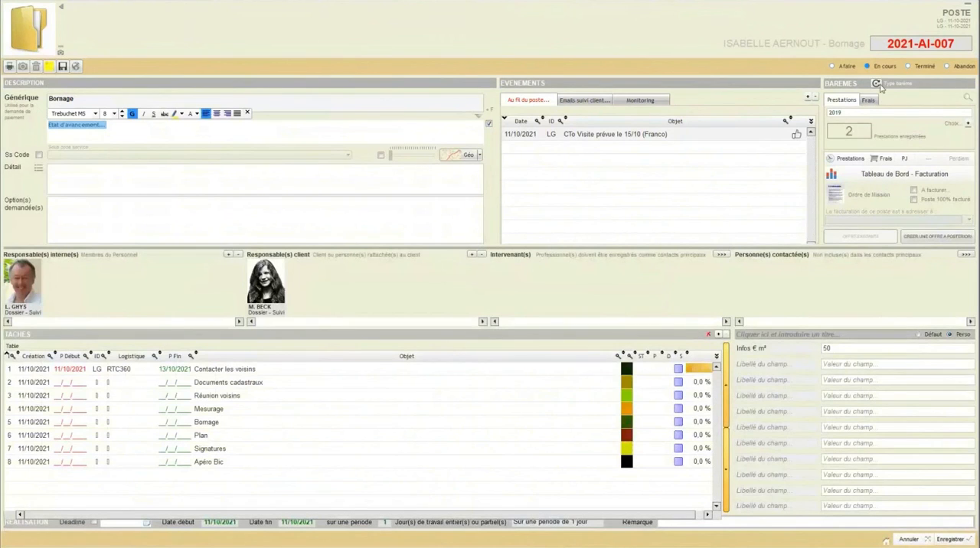
Step: Open the Bornage poste's frais list and start a new expense entry dated 11/10/2021
click(884, 159)
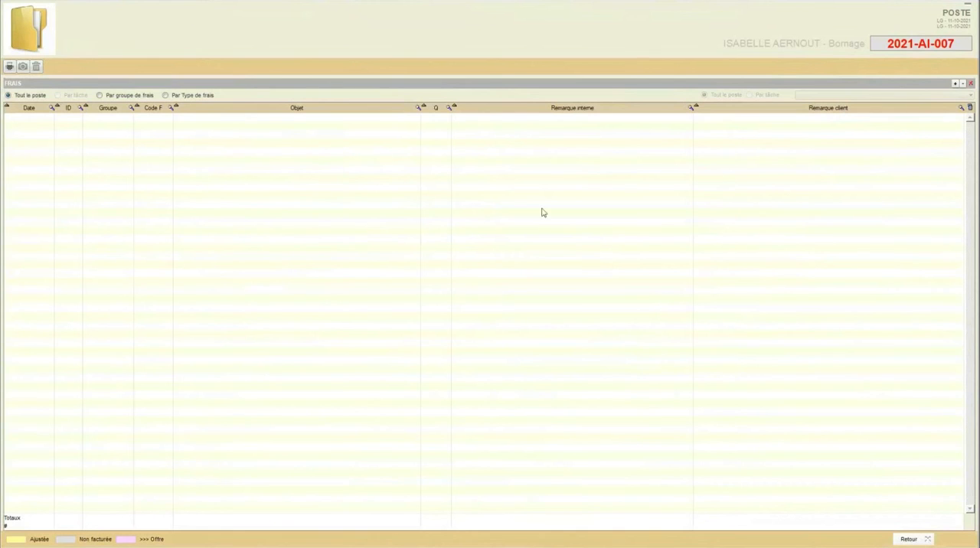
click(903, 539)
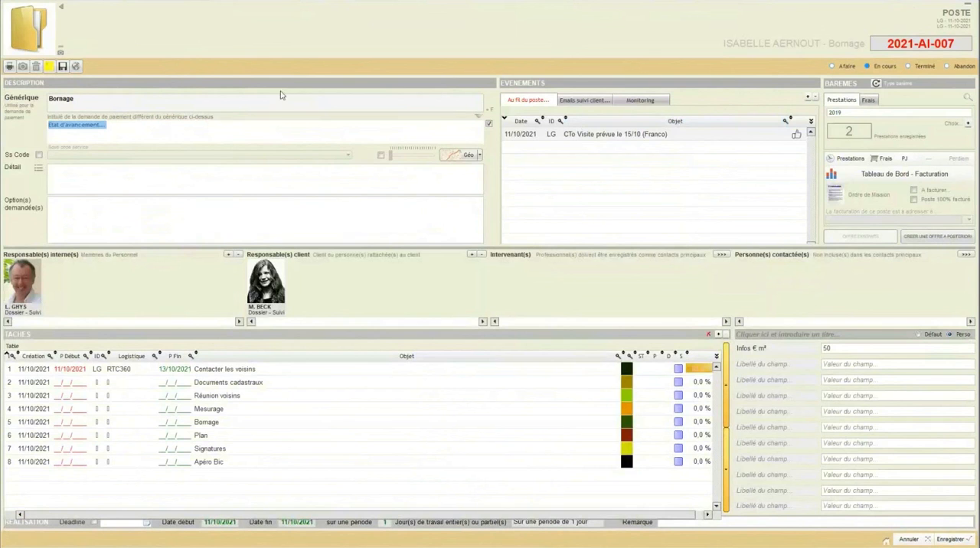
click(884, 159)
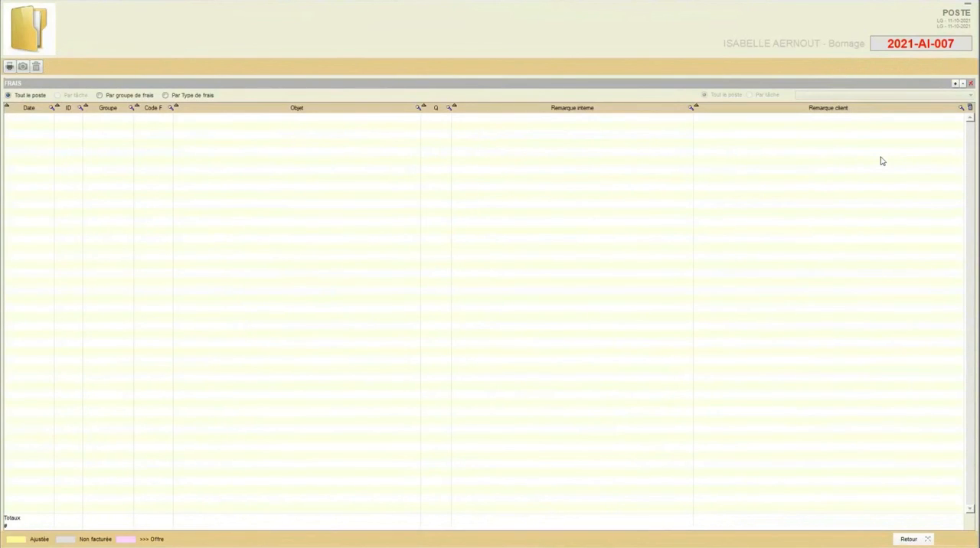
click(954, 86)
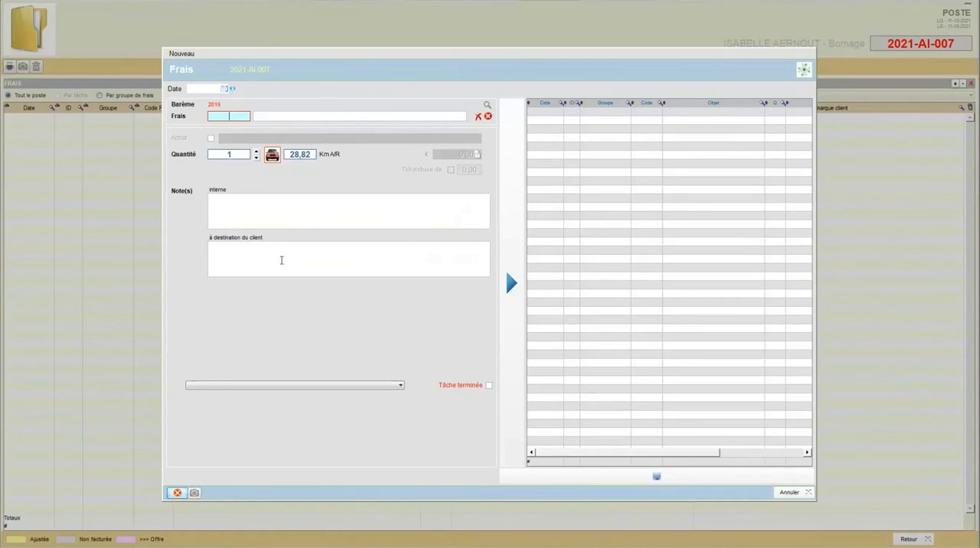
drag(280, 57, 269, 13)
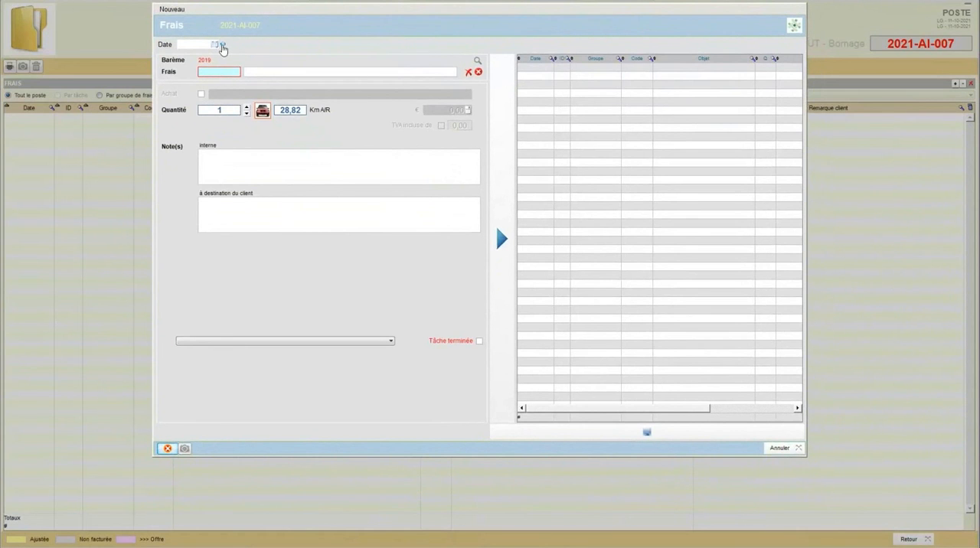
click(222, 47)
Step: Add a DEPLACEMENT expense using the round-trip distance of 28,82 km as its quantity
click(220, 72)
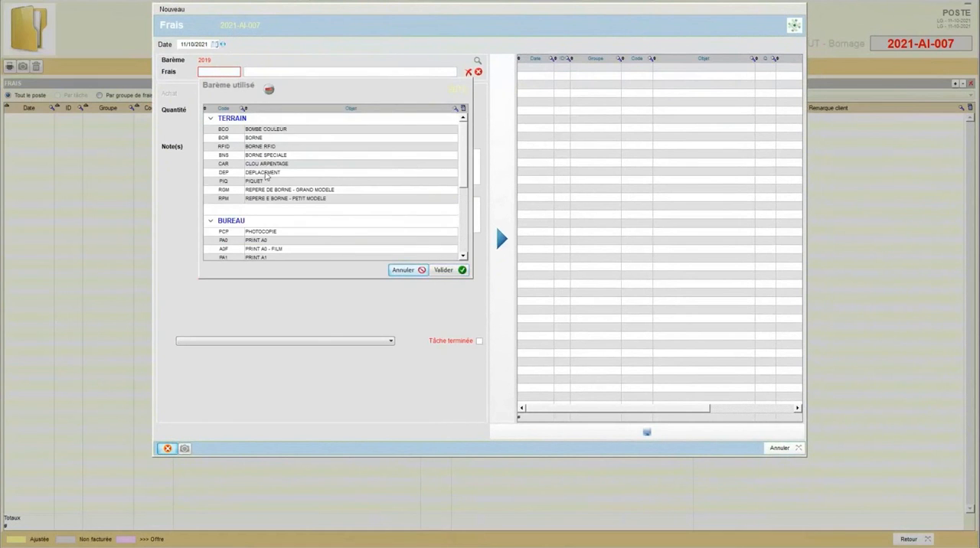
click(265, 173)
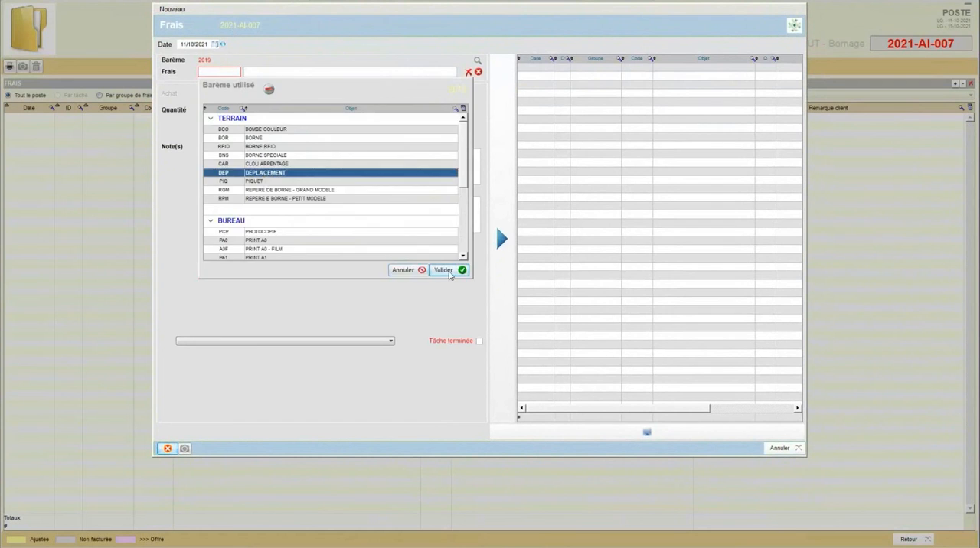
click(444, 270)
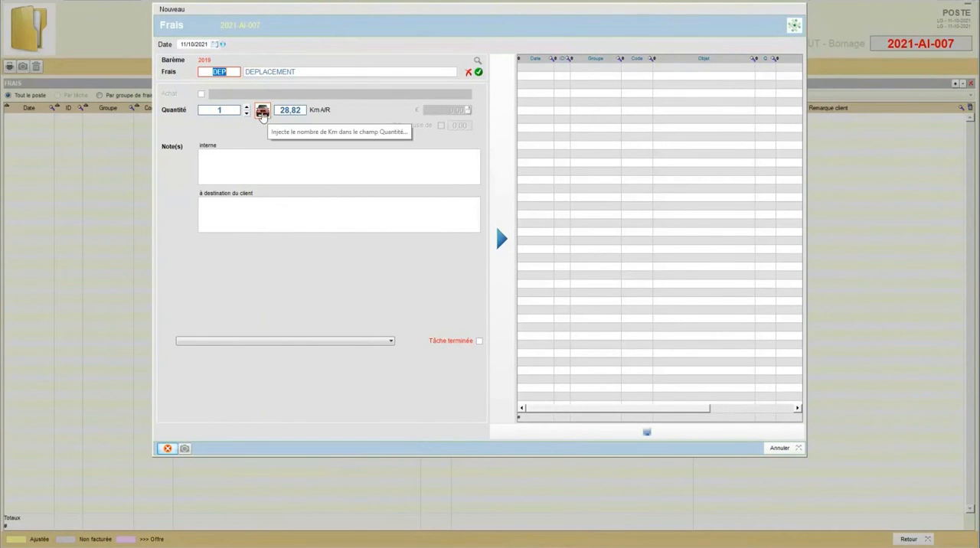
click(262, 112)
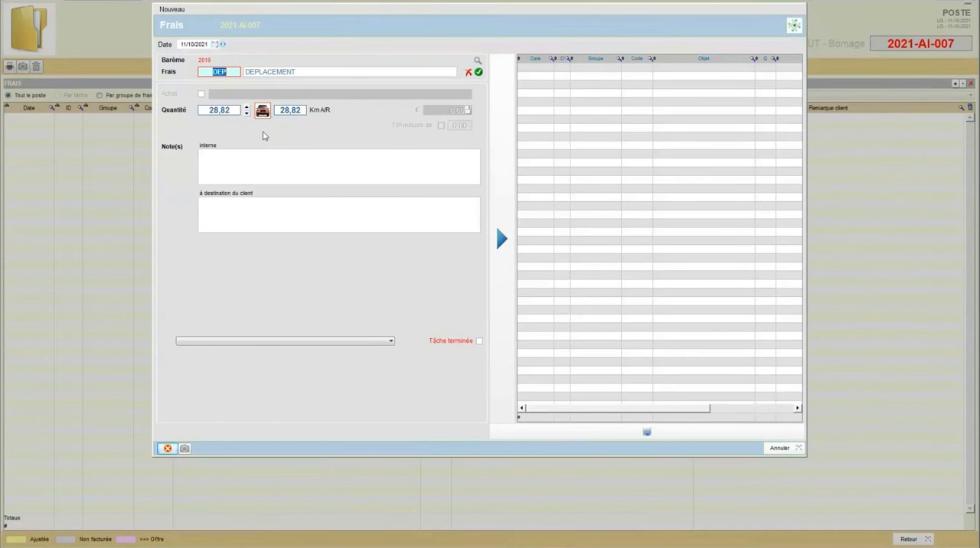
click(499, 231)
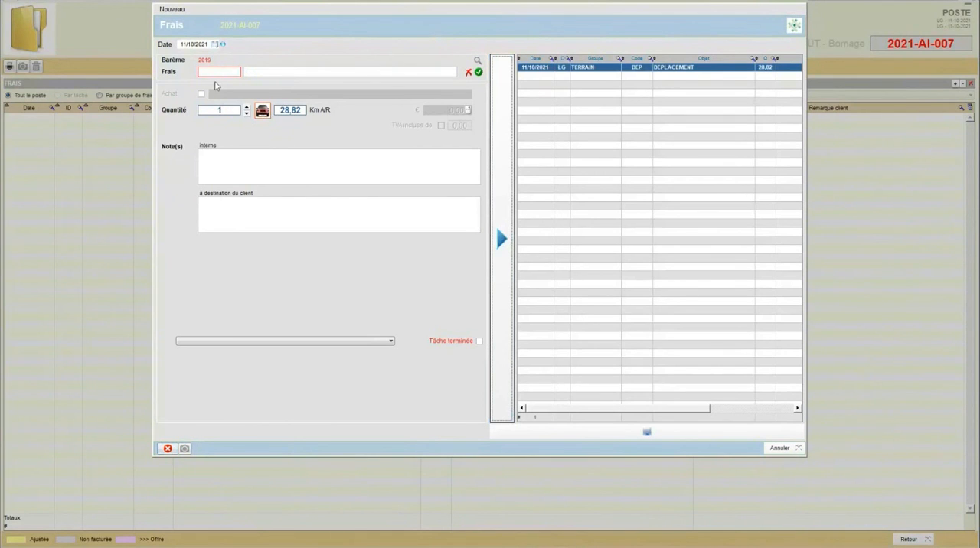
Step: Add a BORNE expense from the TERRAIN group with a quantity of 4
click(218, 72)
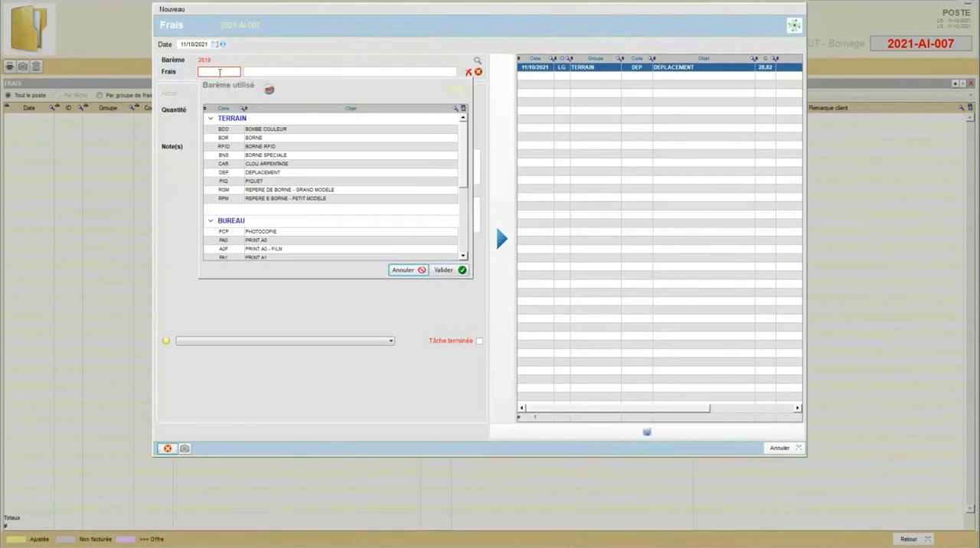
click(256, 138)
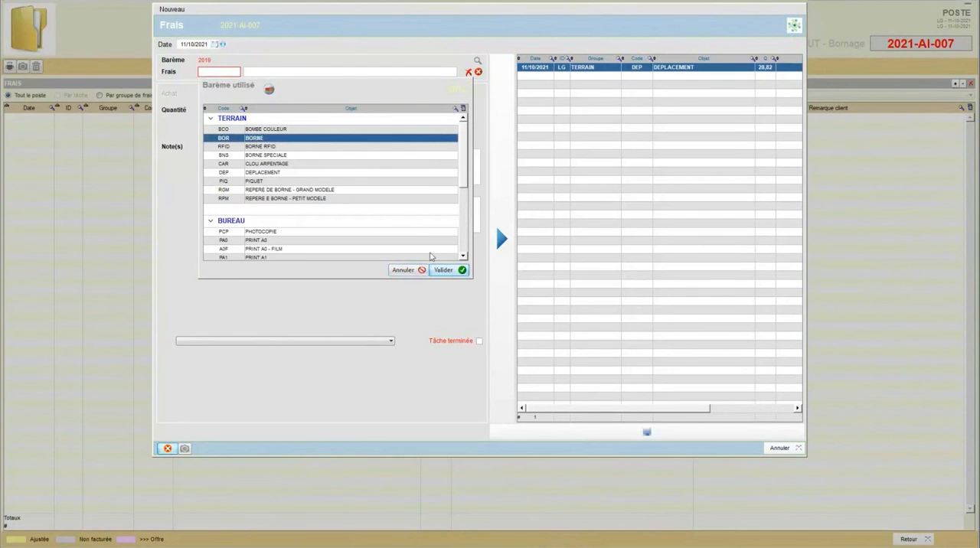
double_click(258, 138)
click(246, 107)
click(247, 107)
click(246, 107)
click(503, 223)
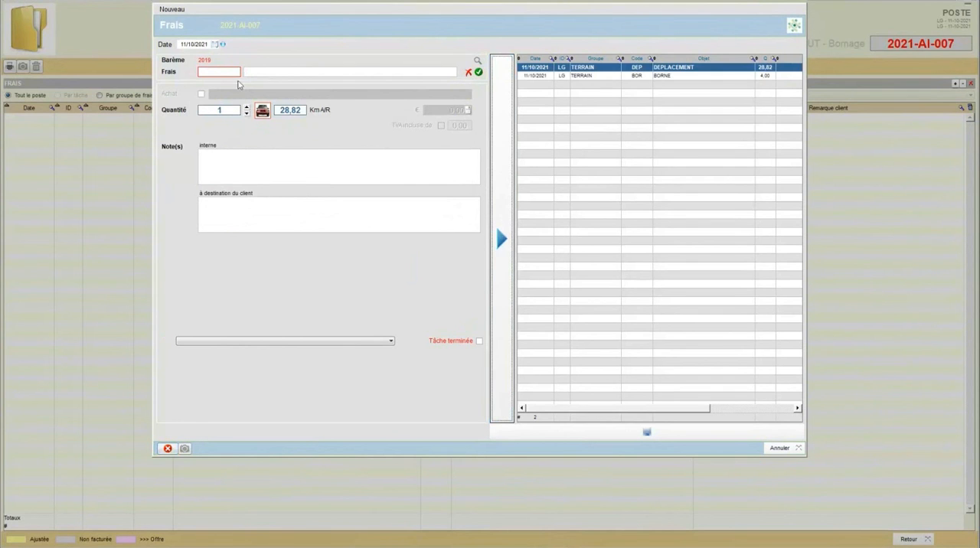
Step: Add a PRINT A0 expense from the BUREAU group with a quantity of 3
click(233, 71)
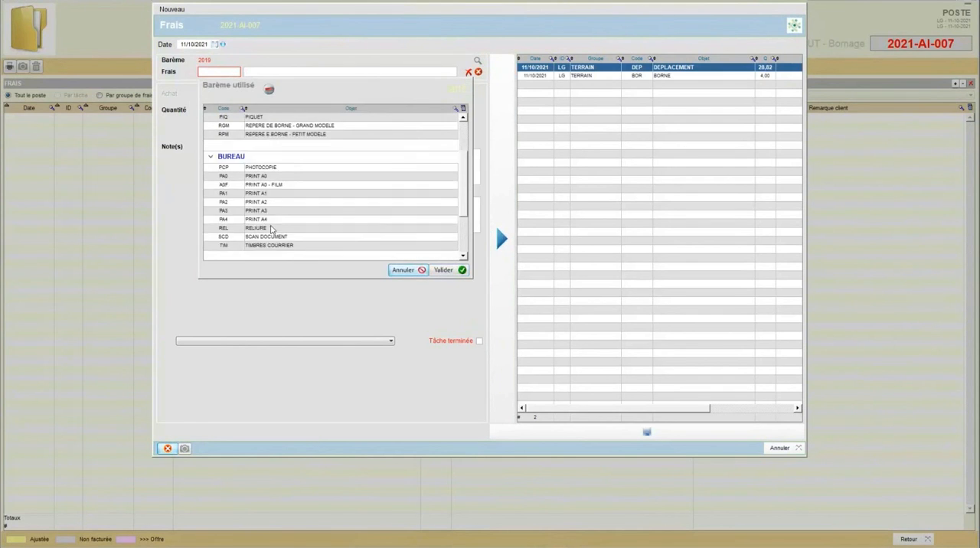
scroll(267, 163, down, 5)
scroll(266, 143, up, 3)
click(265, 178)
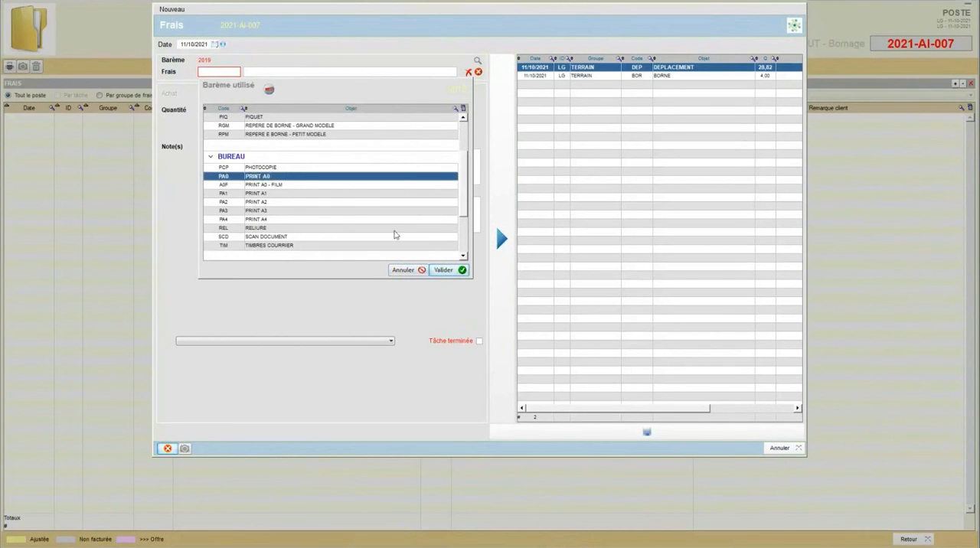
click(440, 270)
click(247, 108)
click(247, 107)
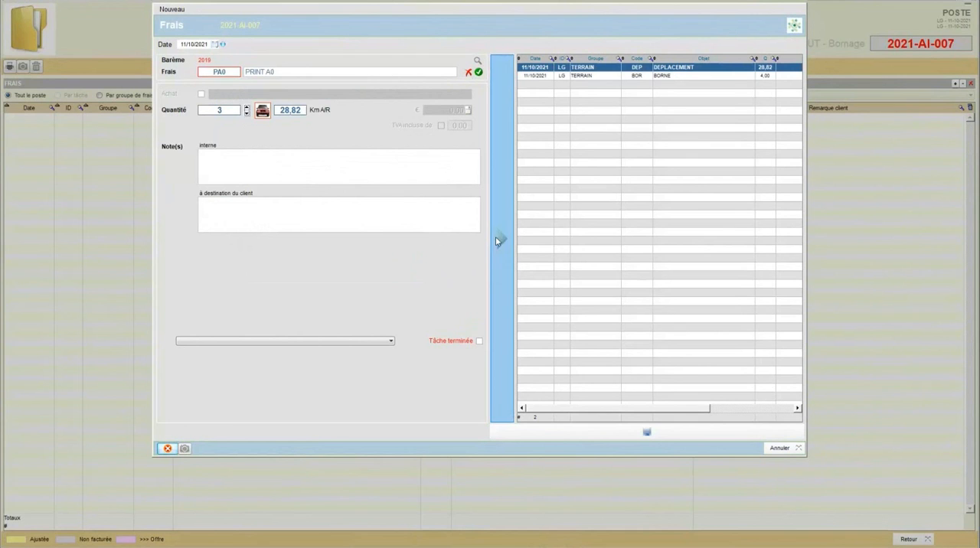
click(501, 239)
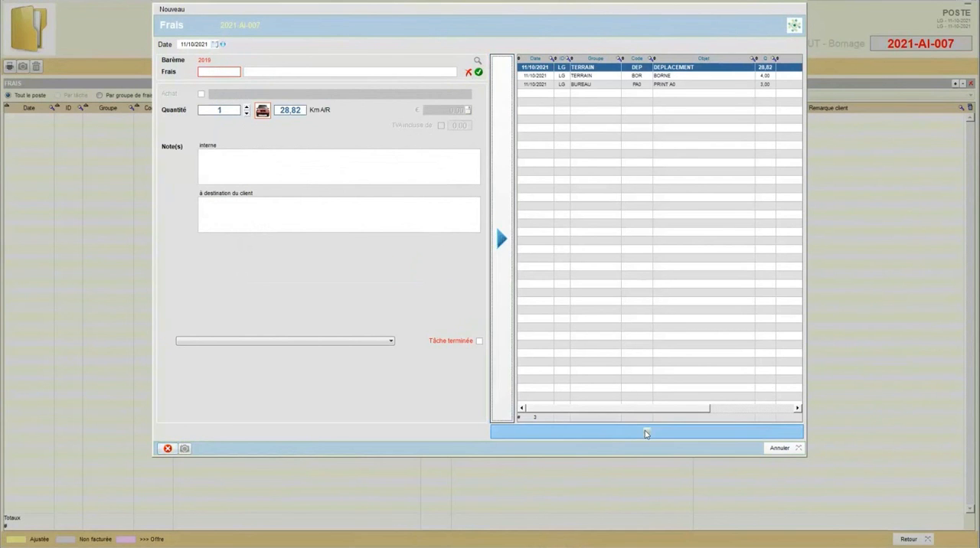
Step: Save the encoded expenses and return to the Bornage poste
click(646, 433)
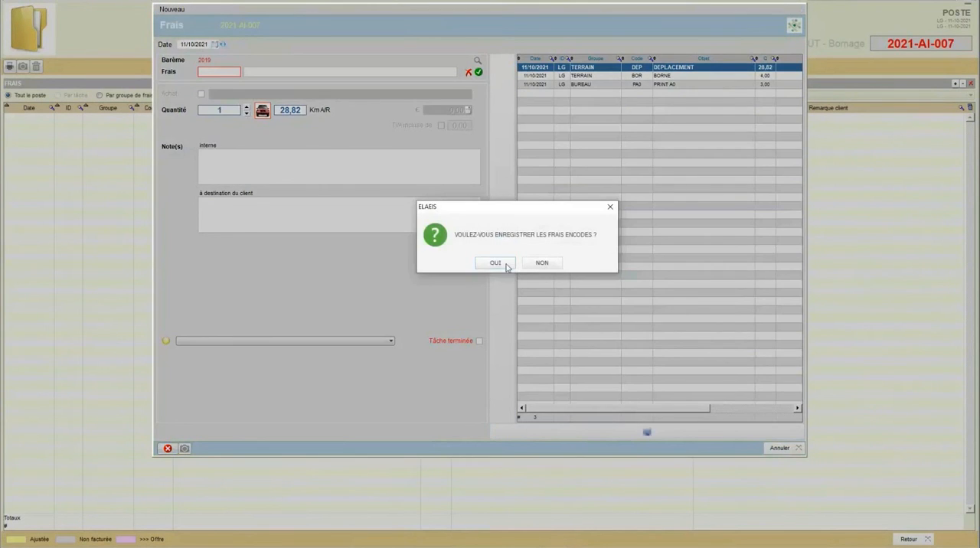
click(498, 264)
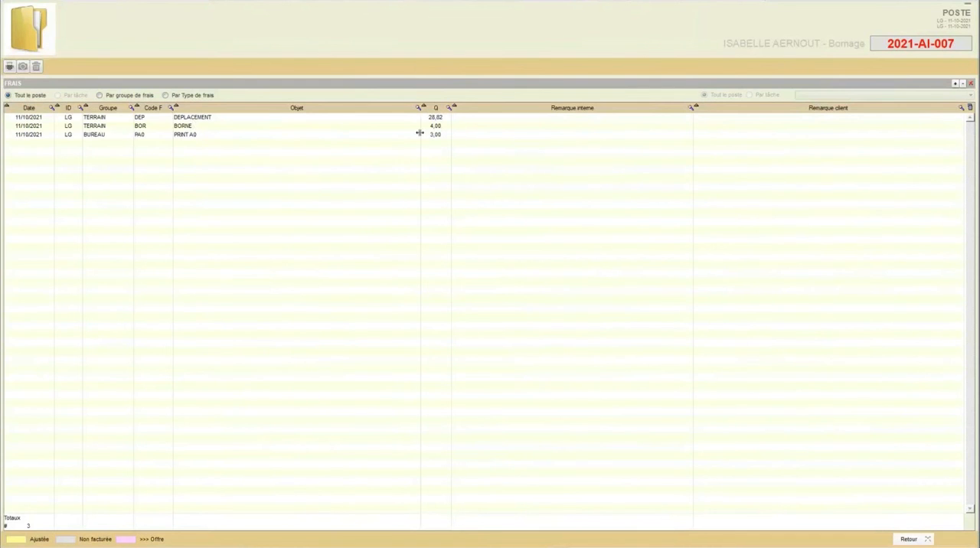
click(907, 539)
Step: Close the Bornage poste and its dossier without saving further modifications, returning to the favourite dossiers
click(909, 539)
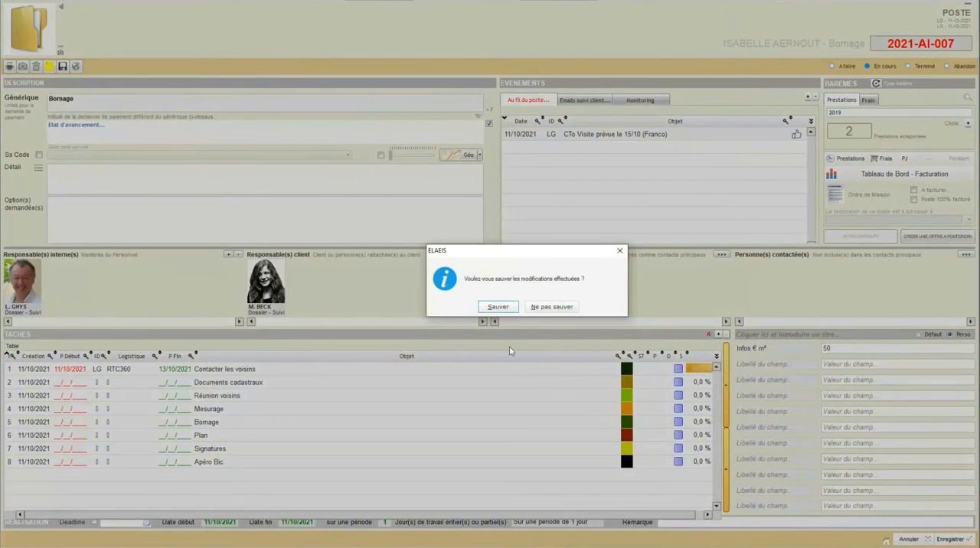
click(540, 307)
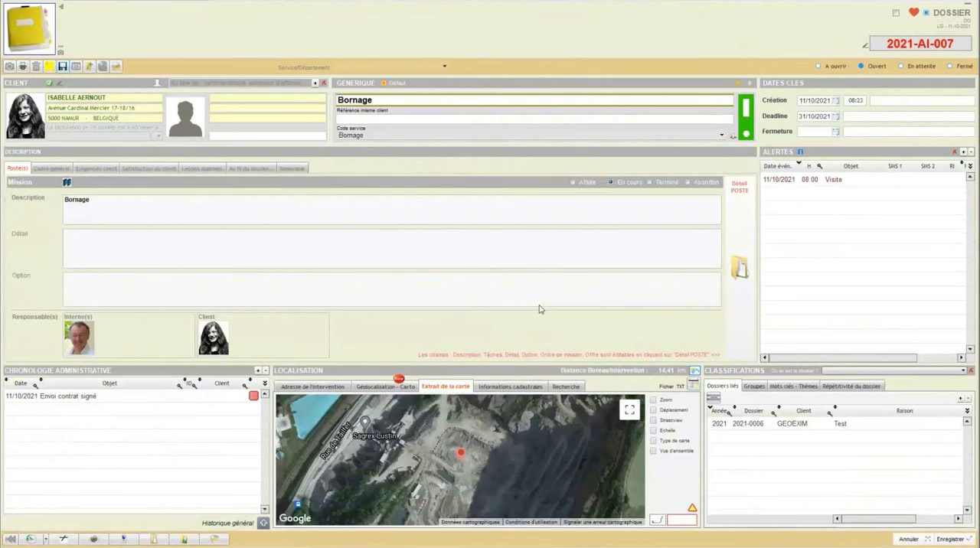
click(901, 540)
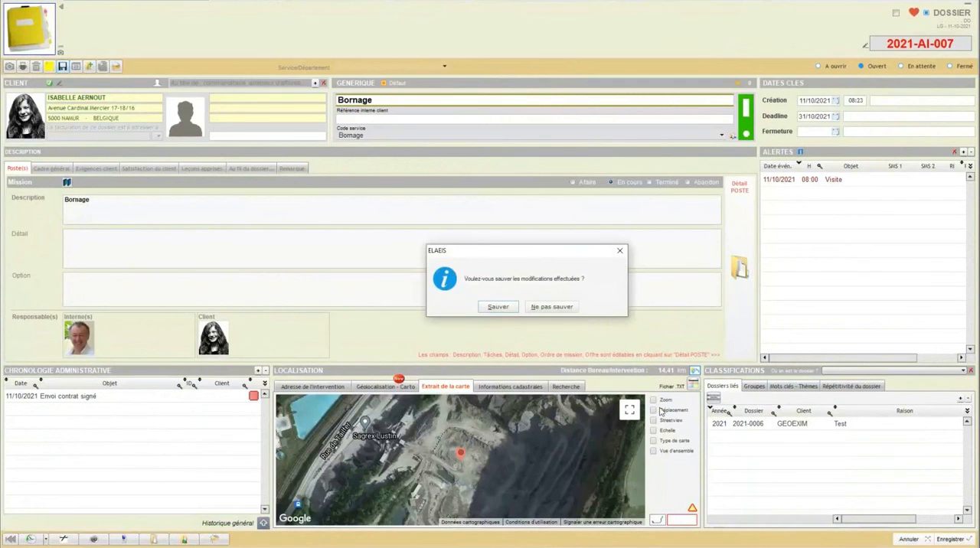
click(535, 307)
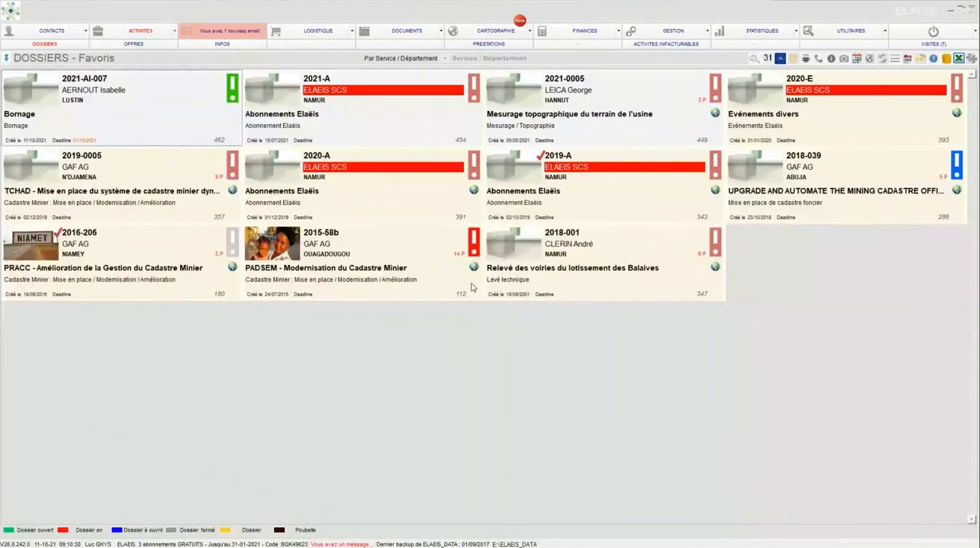
Step: Open the dossier "Relevé des voiries du lotissement des Balaives" and its poste "Bornage du terrain en front de voirie"
double_click(490, 283)
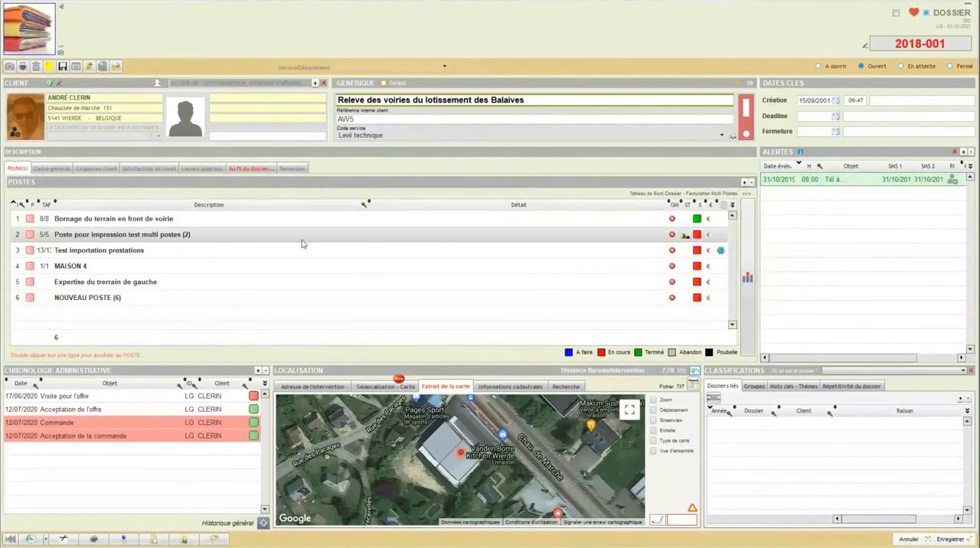
click(202, 221)
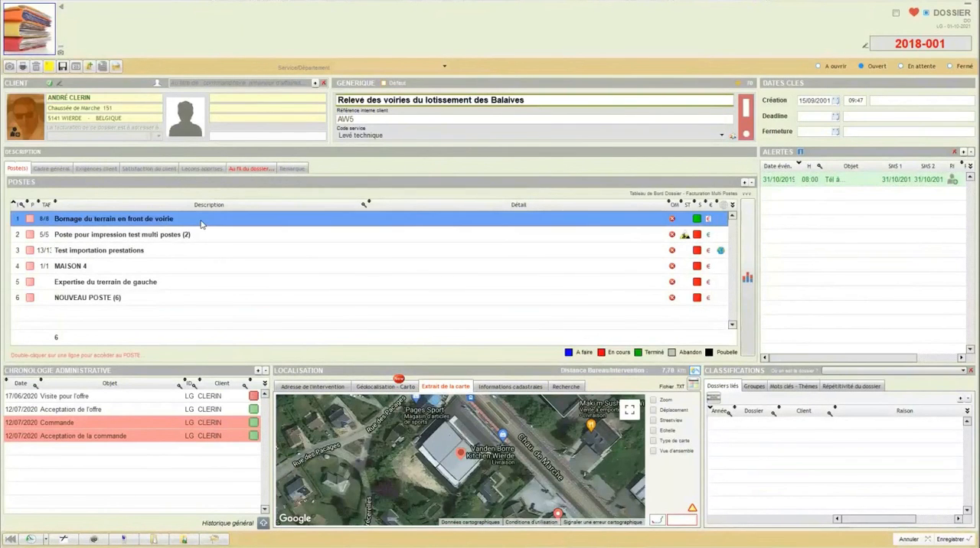
double_click(201, 221)
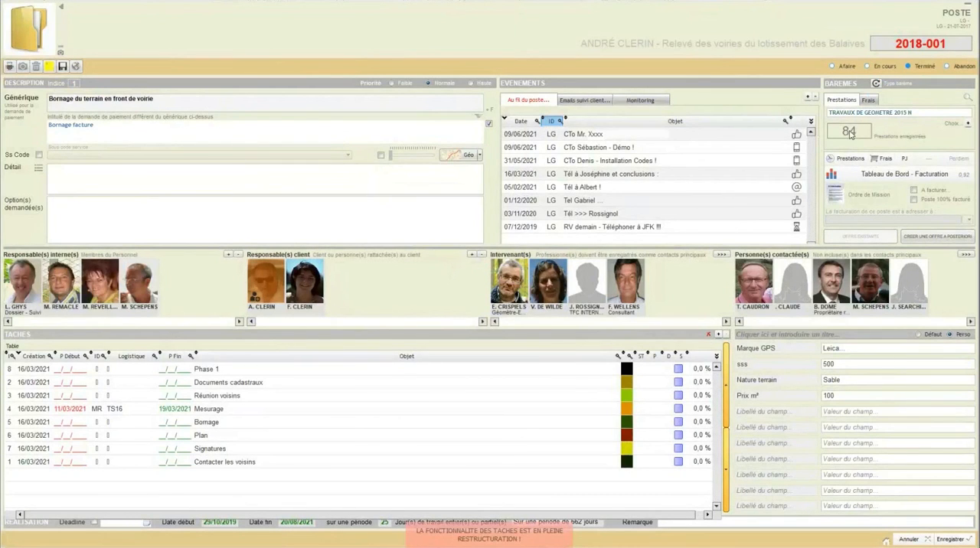
Step: Check the poste's frais and prestations summaries, and look through its full list of recorded prestations
click(868, 100)
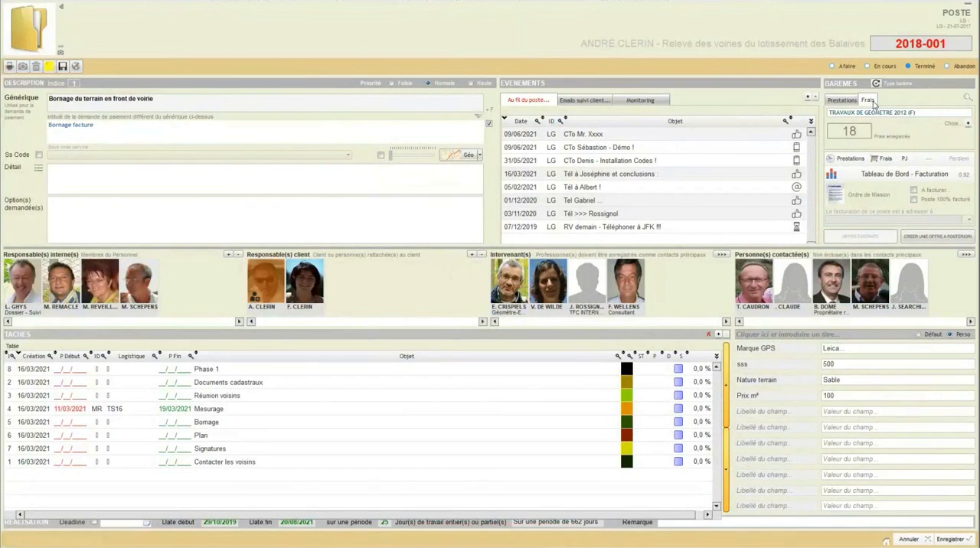
click(840, 100)
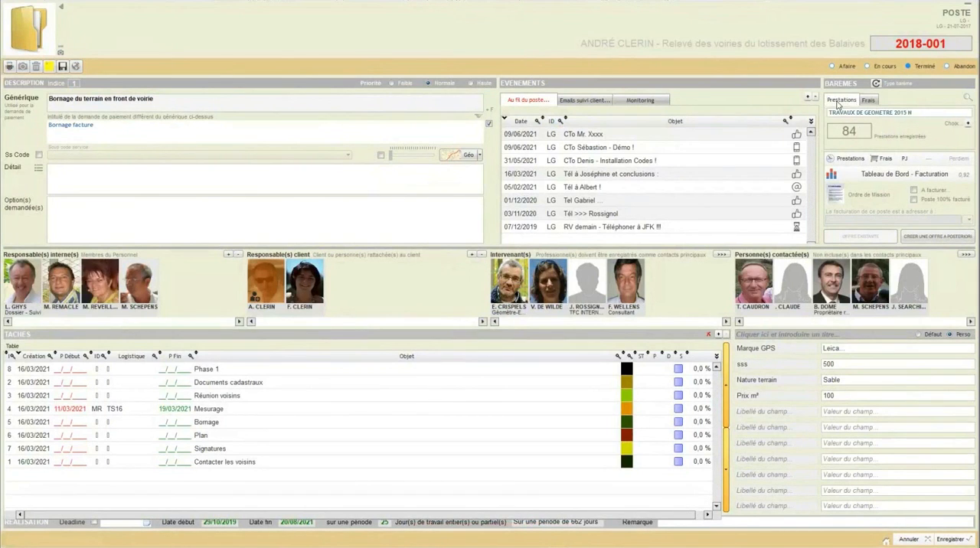
click(846, 161)
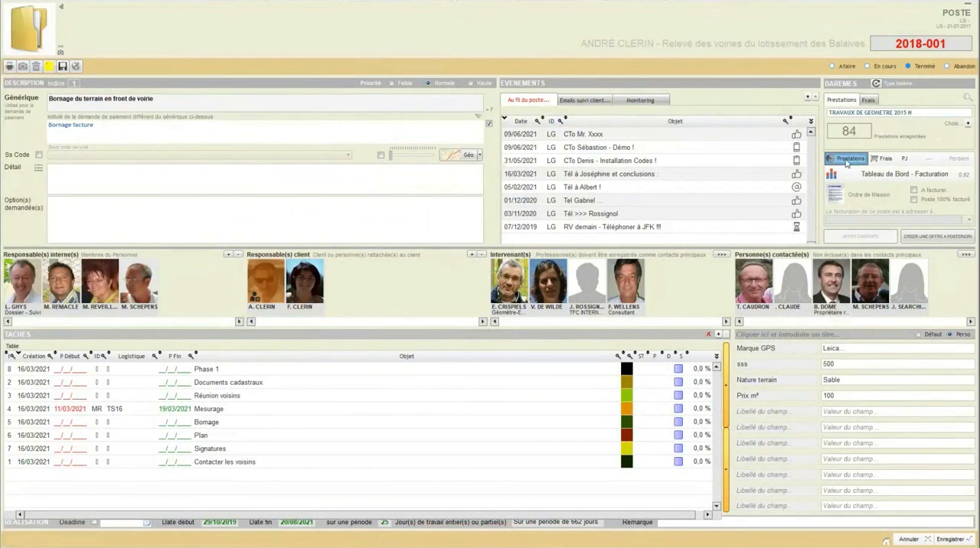
scroll(347, 220, down, 2)
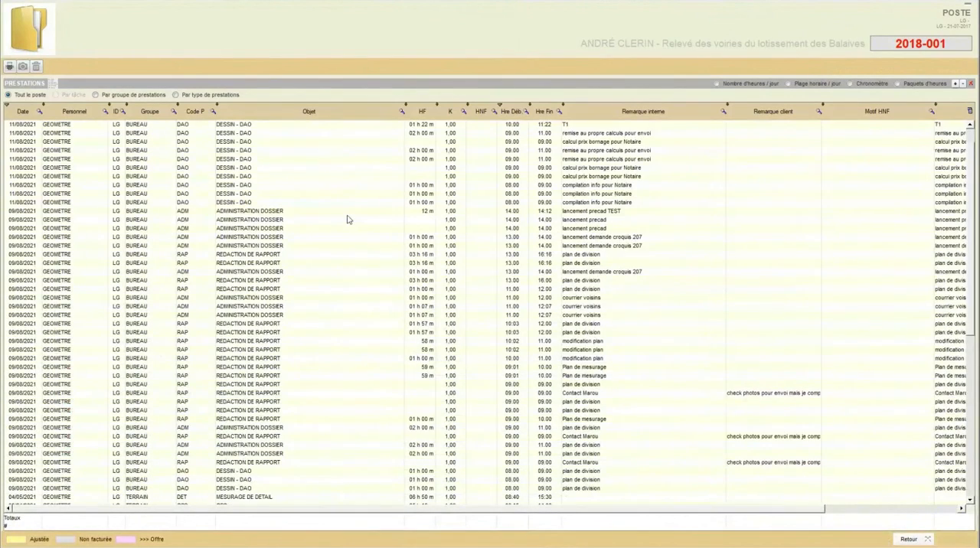
scroll(347, 219, down, 6)
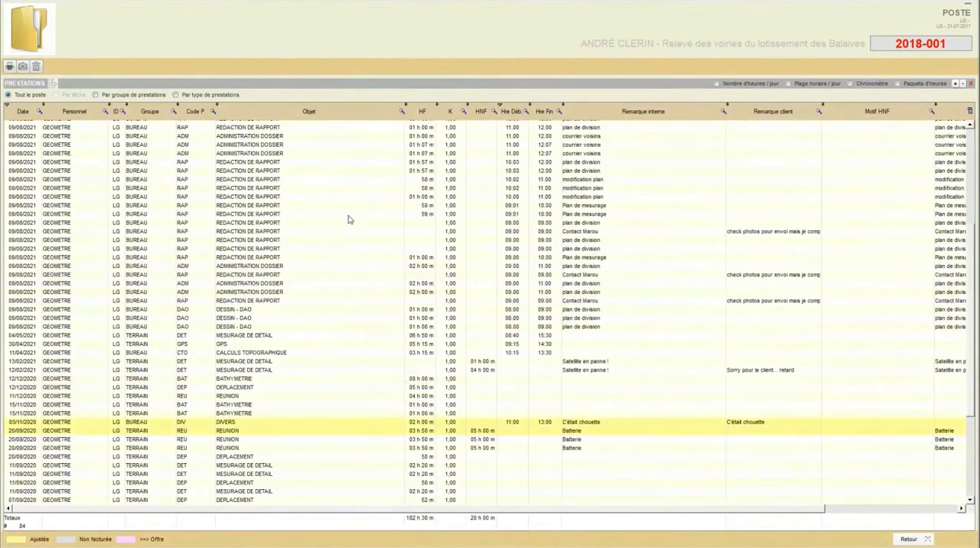
Step: Review the poste's recorded prestations sorted by groupe de prestations and by type de prestations, and return to the poste
scroll(349, 220, up, 7)
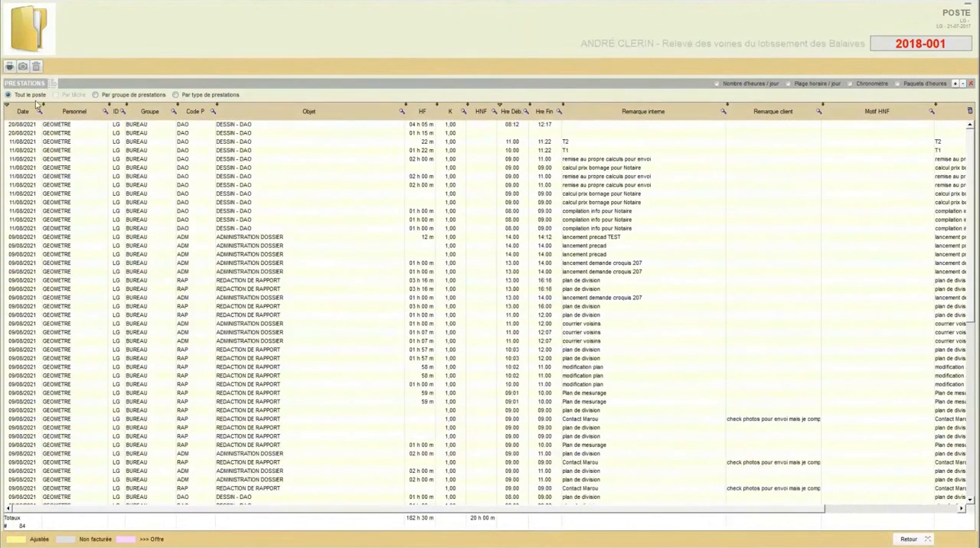
click(95, 95)
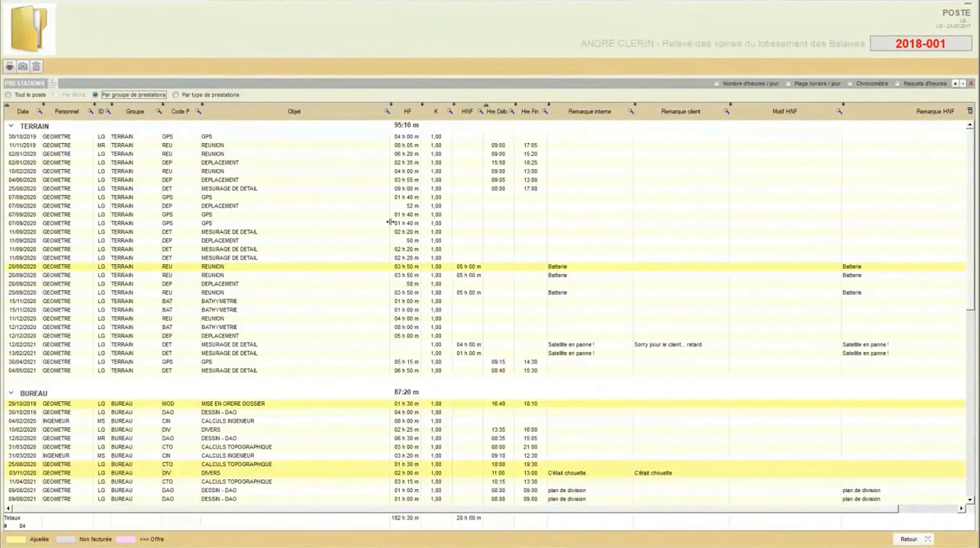
scroll(415, 221, down, 6)
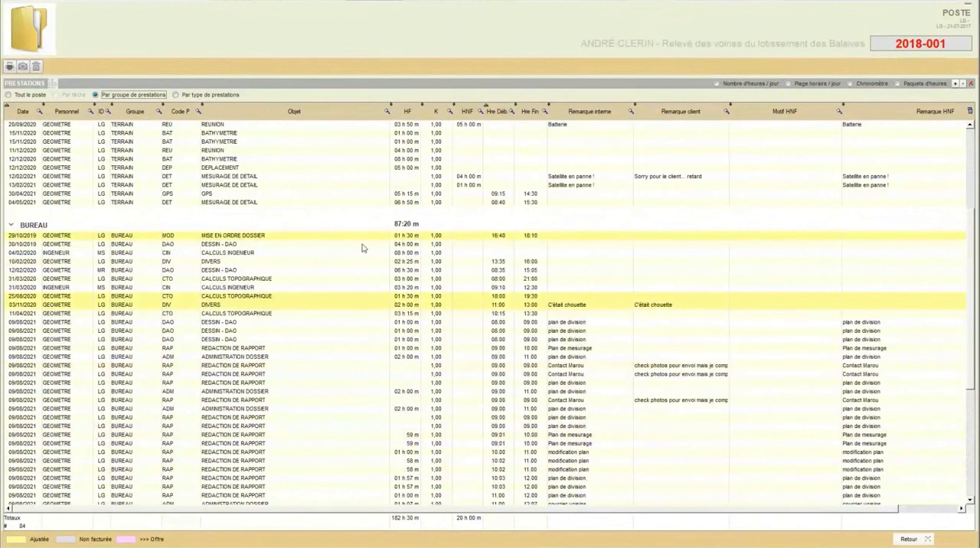
scroll(252, 256, down, 10)
scroll(253, 256, up, 16)
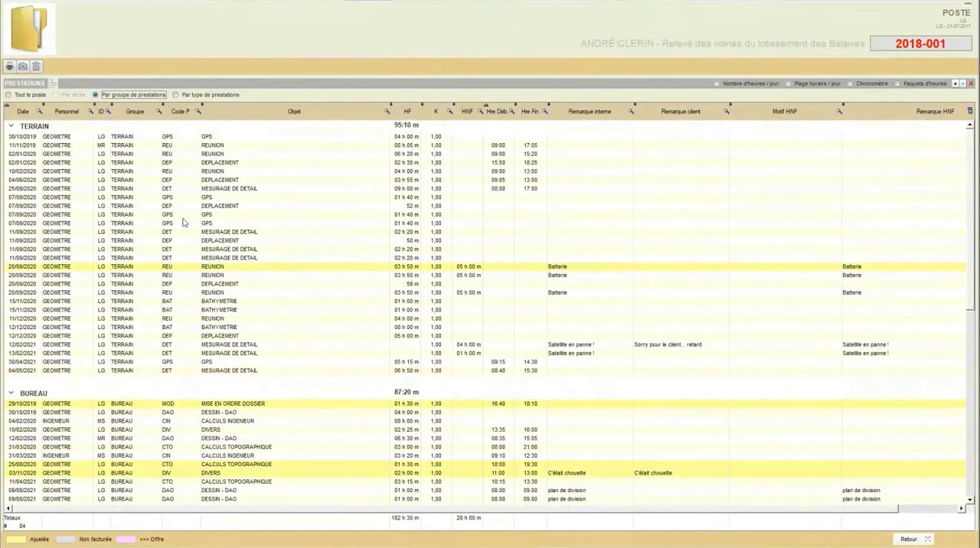
click(8, 94)
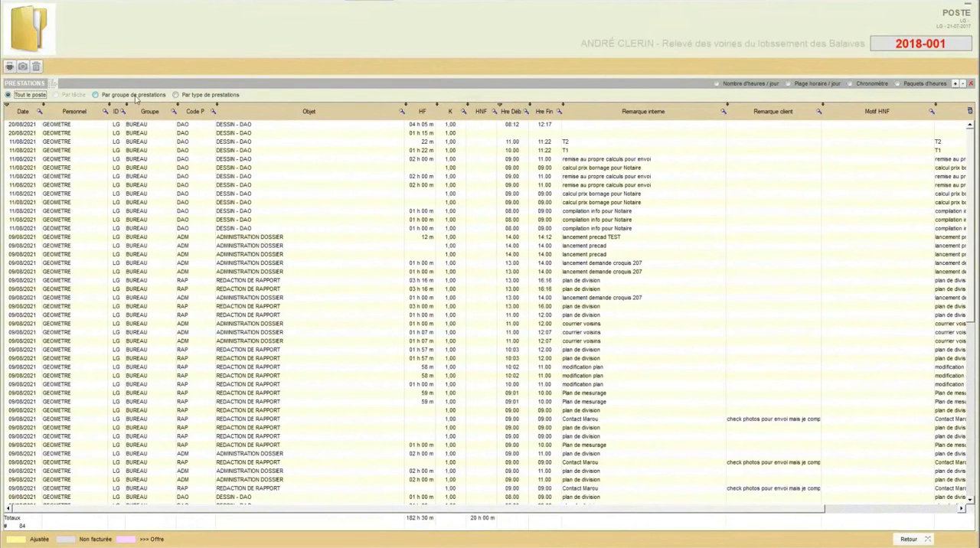
click(176, 95)
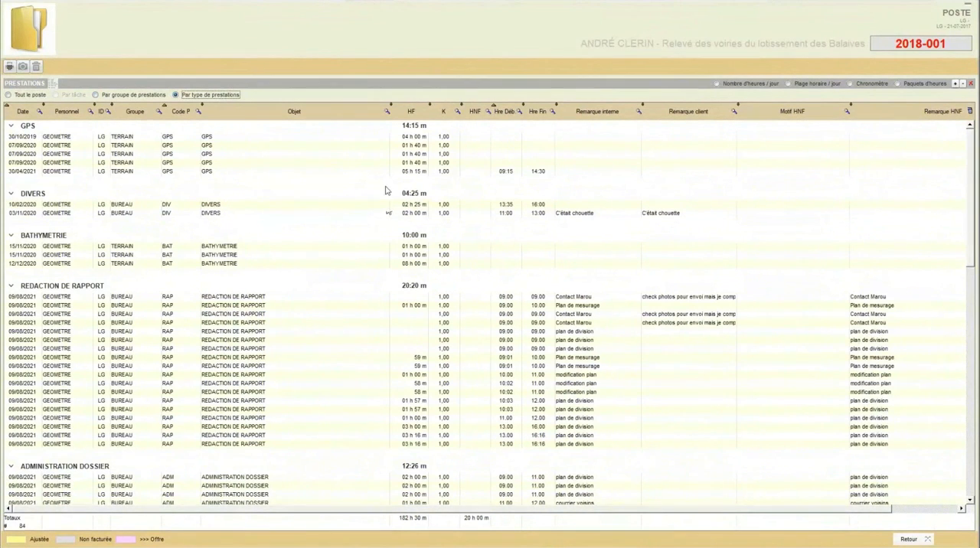
scroll(392, 200, down, 15)
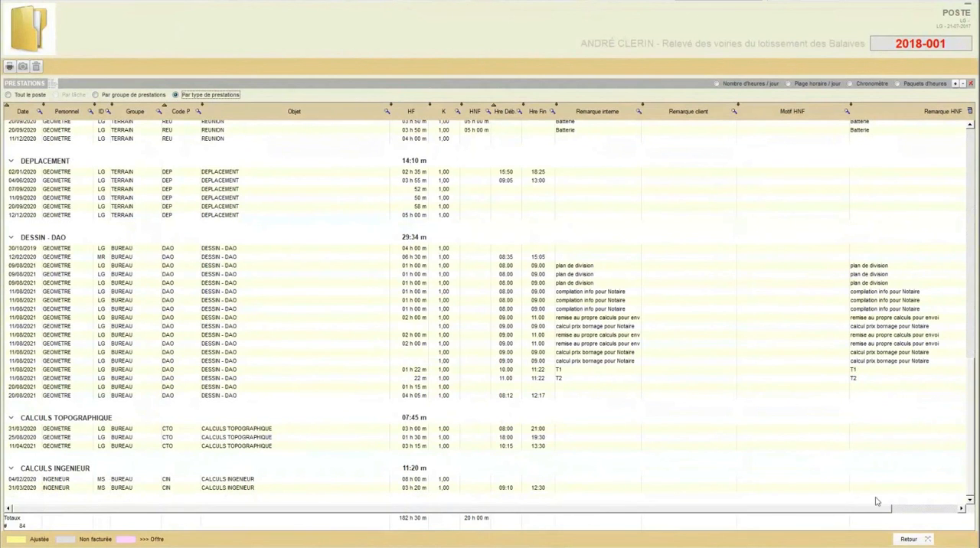
click(907, 539)
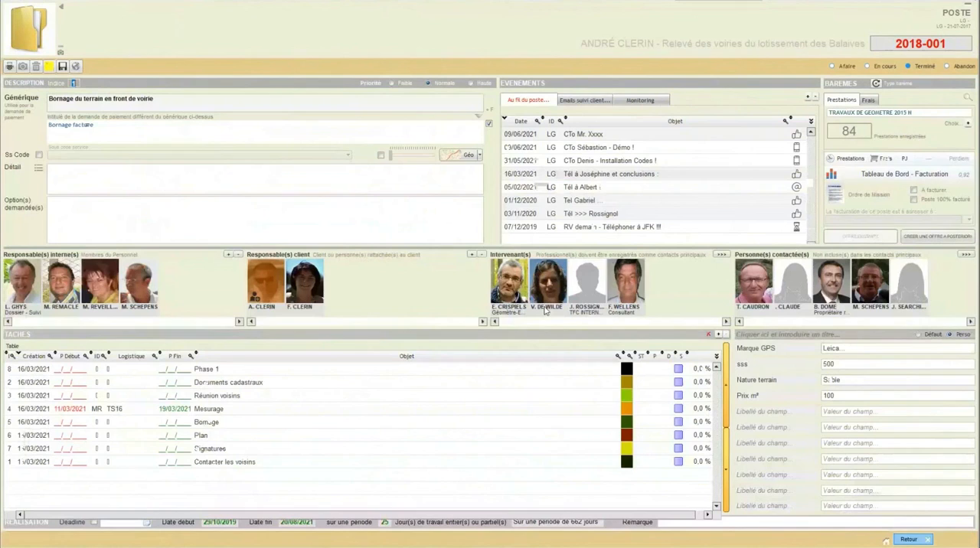
Step: Review the poste's frais by groupe de frais and by type de frais, and return to the poste
click(881, 159)
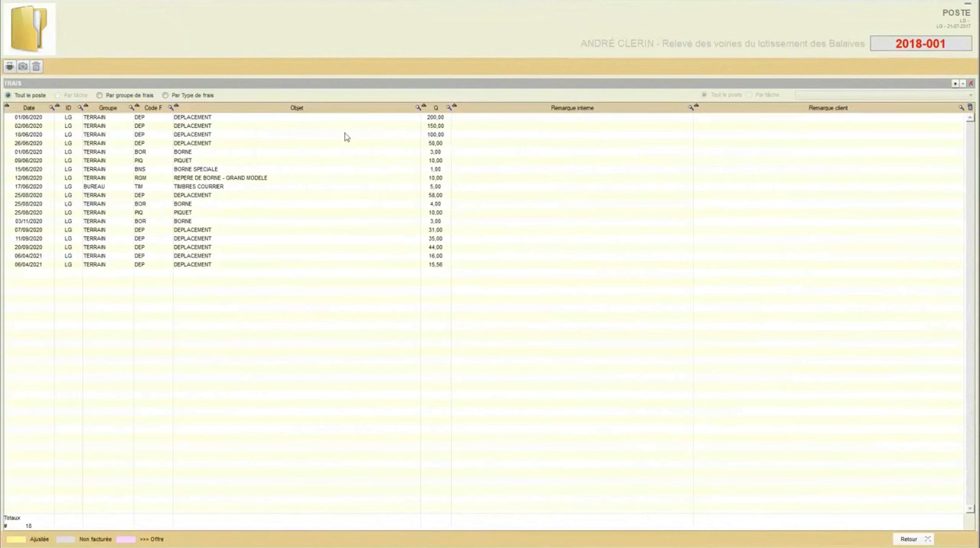
click(100, 95)
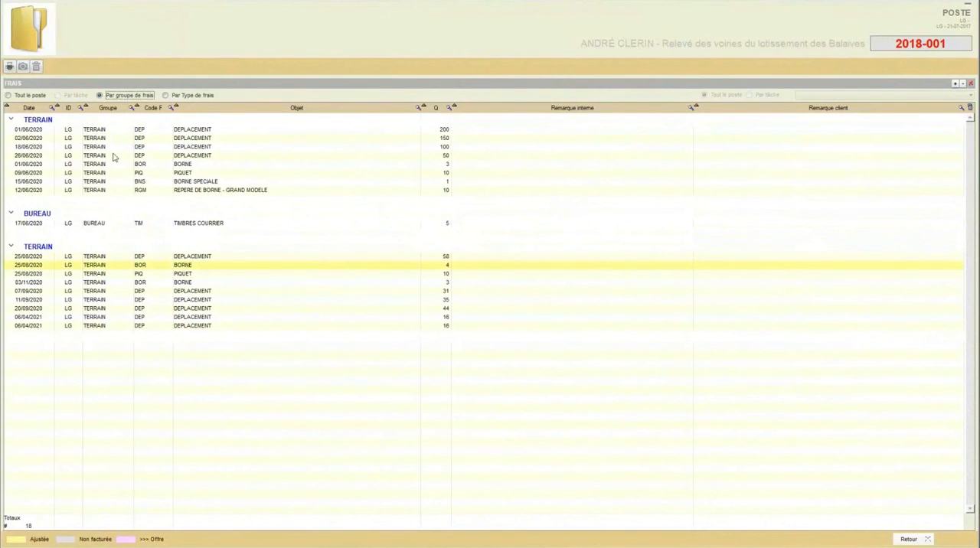
click(165, 96)
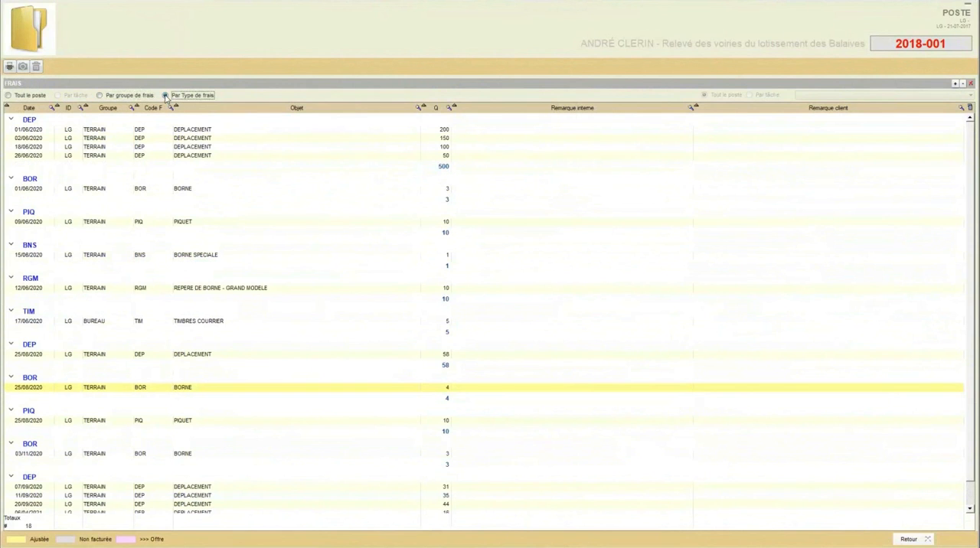
click(42, 109)
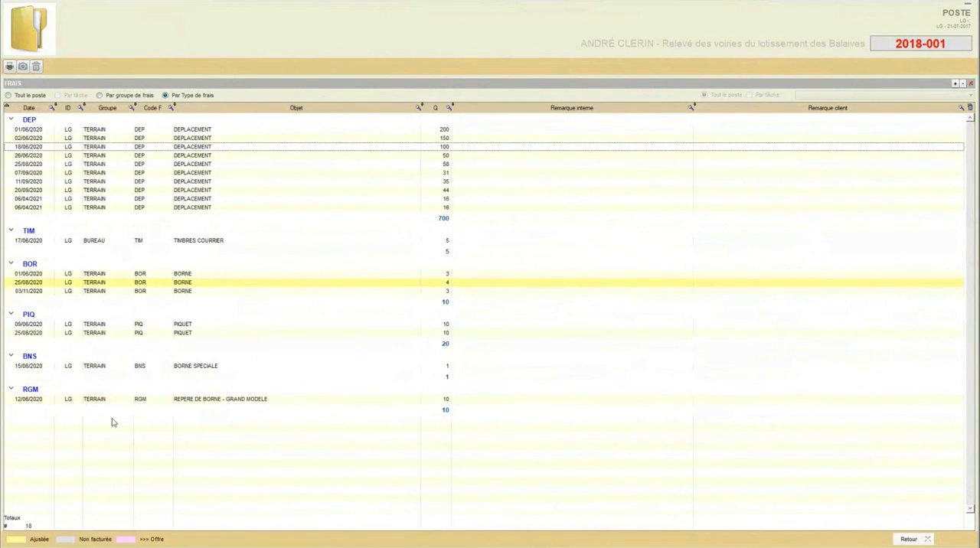
click(909, 539)
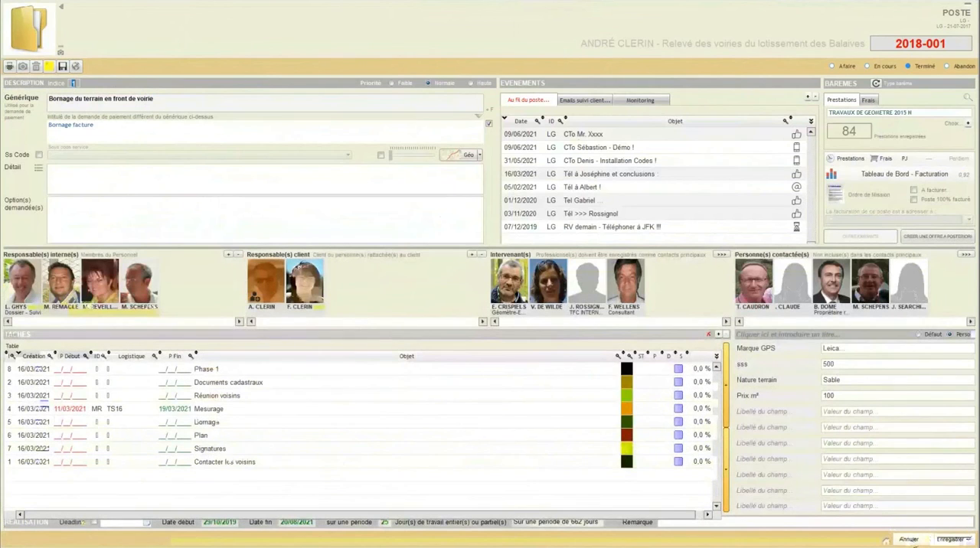
Step: Close the poste and its dossier without saving, and open the poste detail of the Lustin Bornage dossier
click(911, 538)
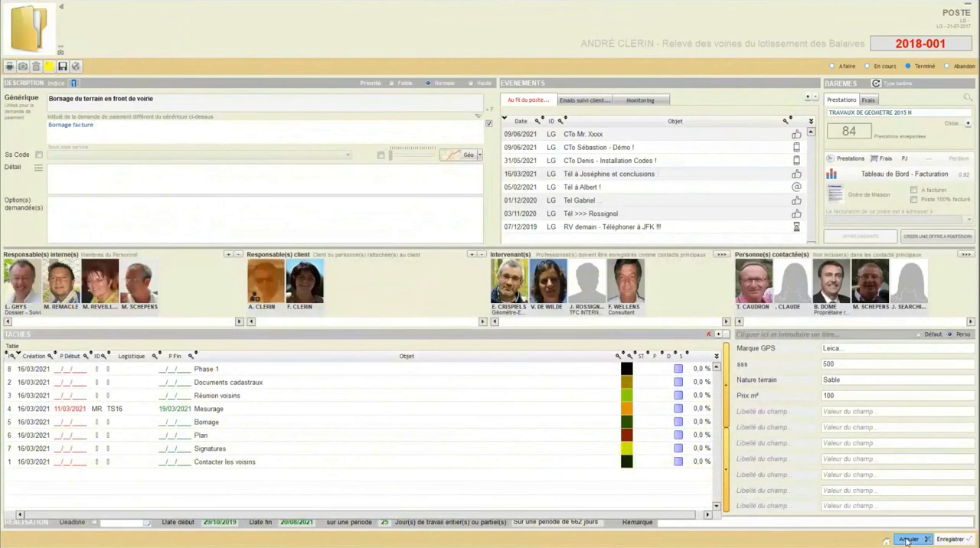
click(549, 307)
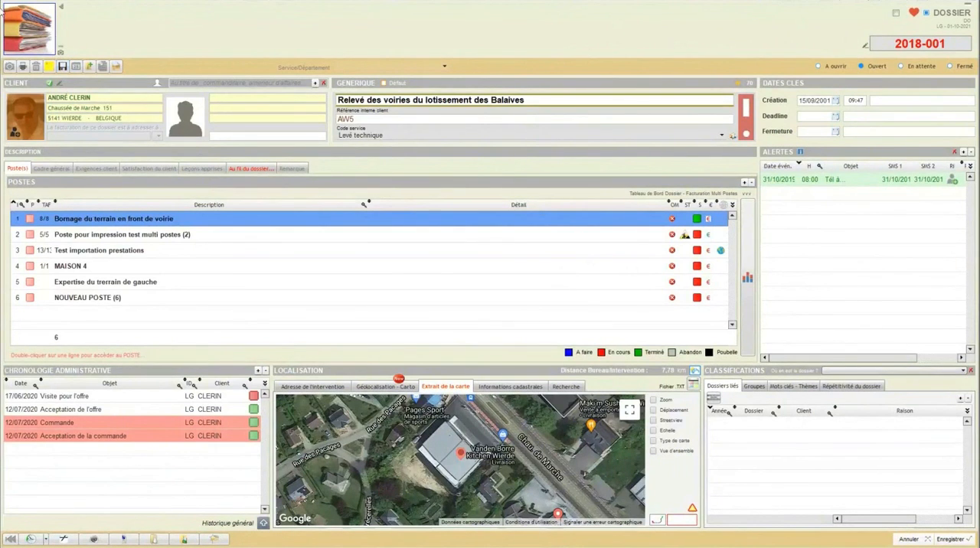
click(910, 539)
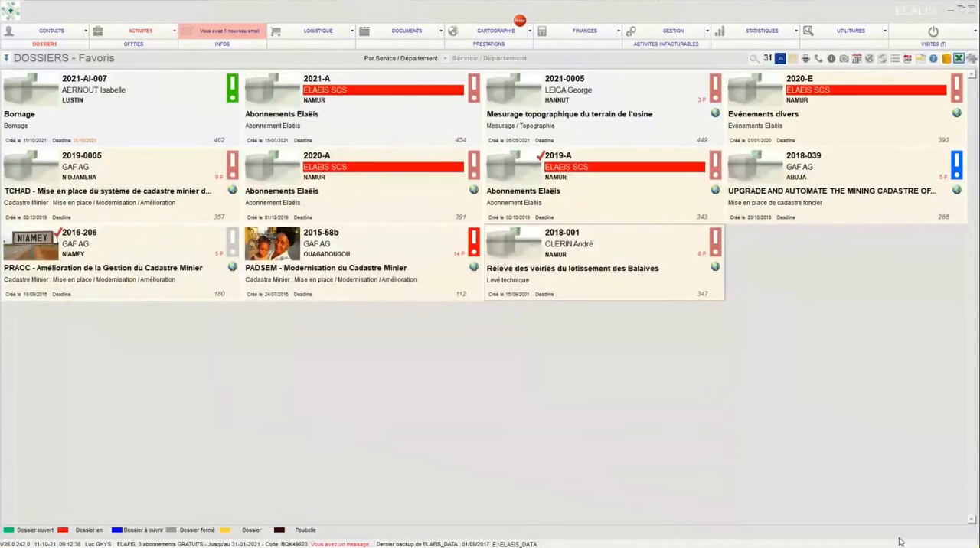
click(19, 92)
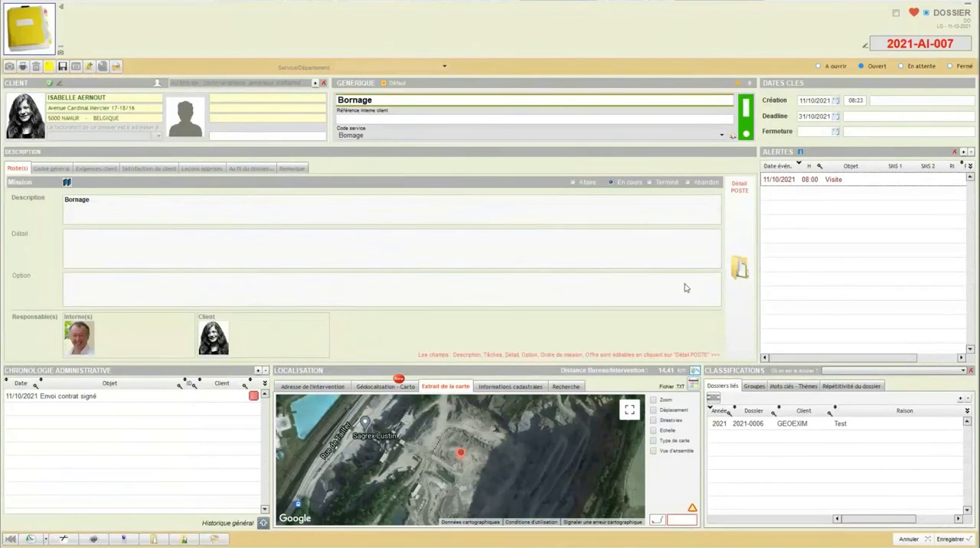
click(737, 266)
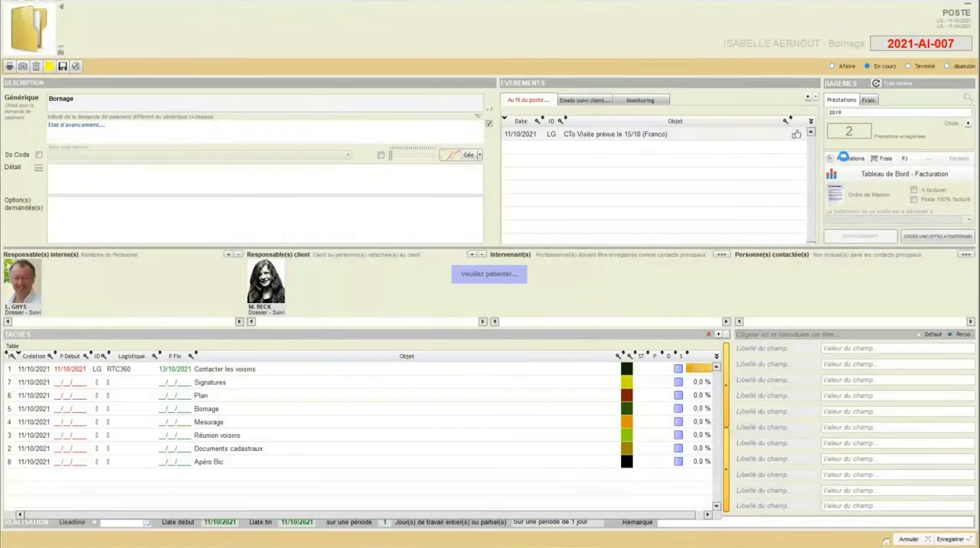
Step: View the Bornage poste's prestations by groupe and by type de prestations, and return to the poste
click(843, 158)
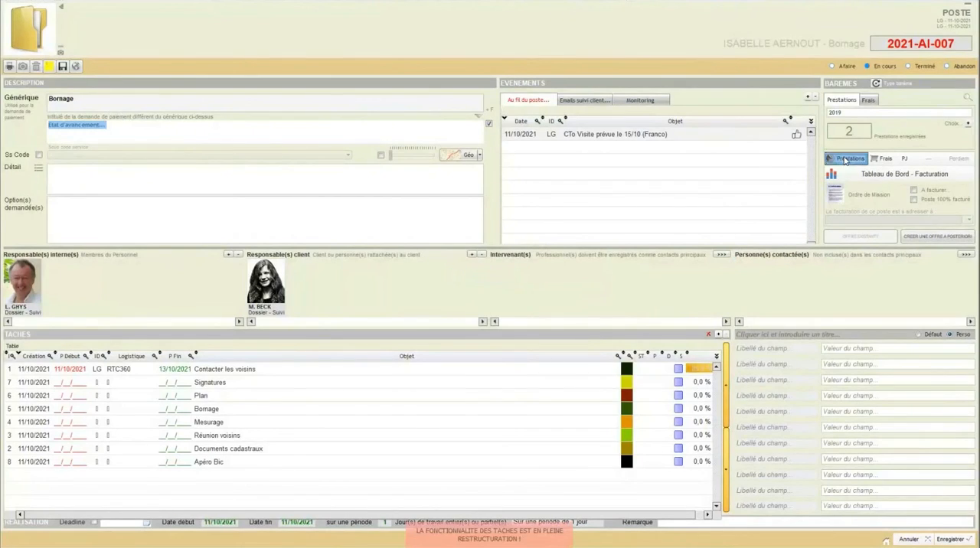
click(94, 94)
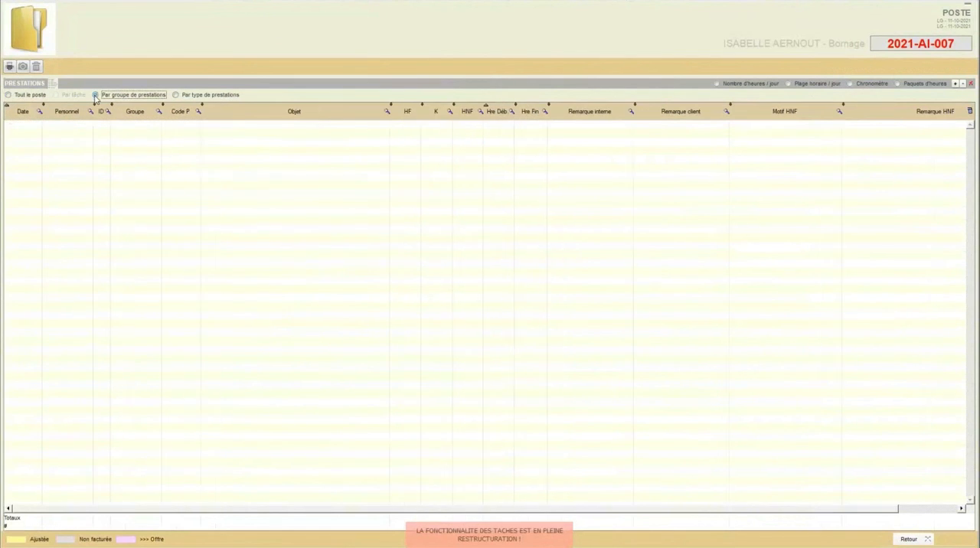
click(175, 95)
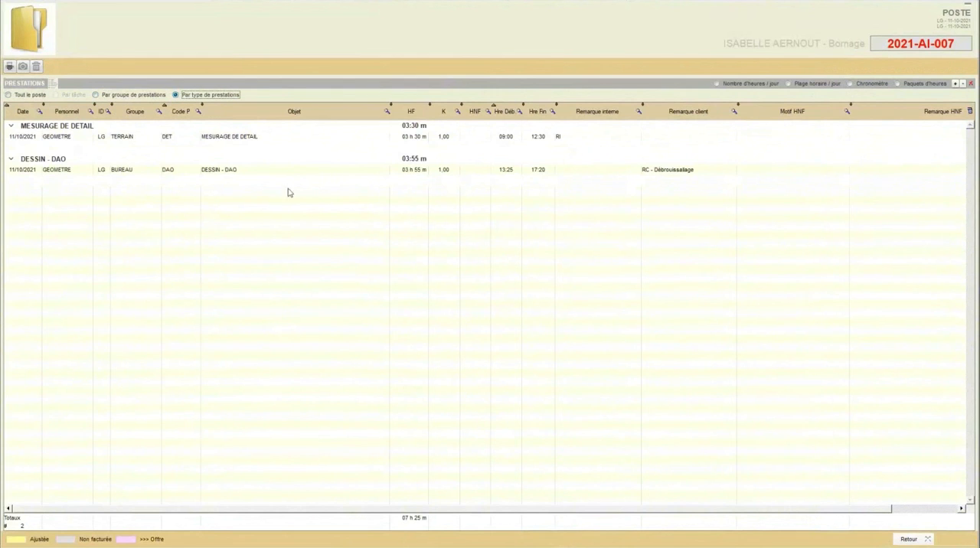
click(906, 540)
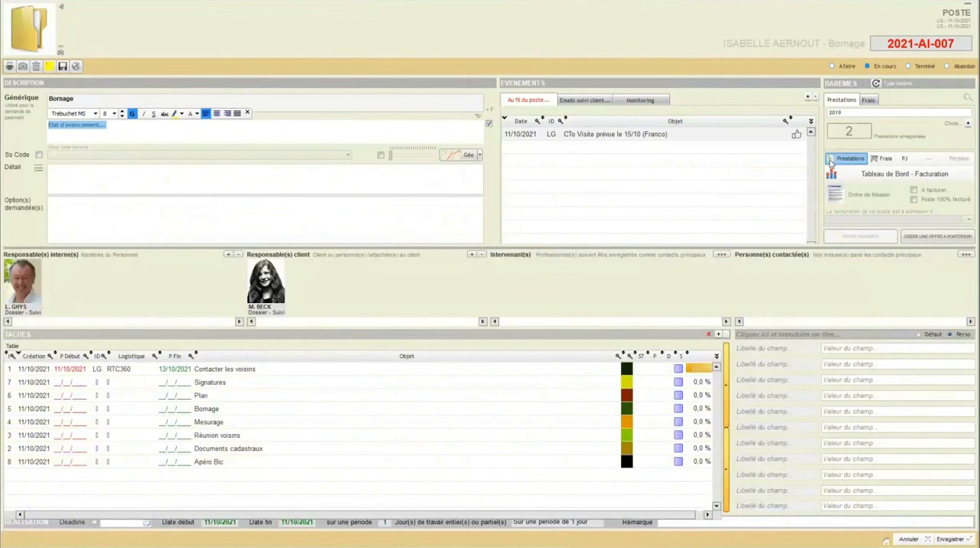
Step: Reopen the prestations list and look through the postes offered for migrating "MESURAGE DE DETAIL", including other dossiers, without transferring it
click(838, 161)
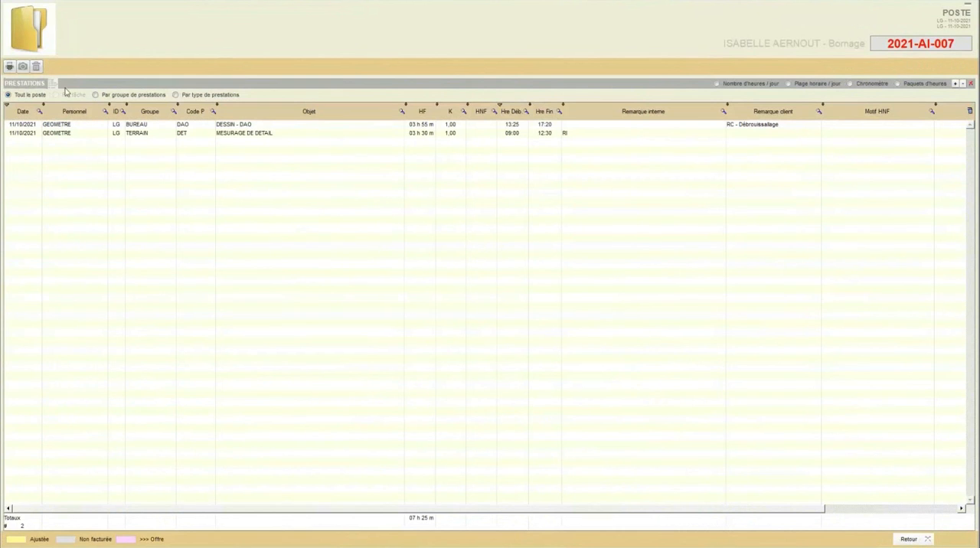
right_click(290, 136)
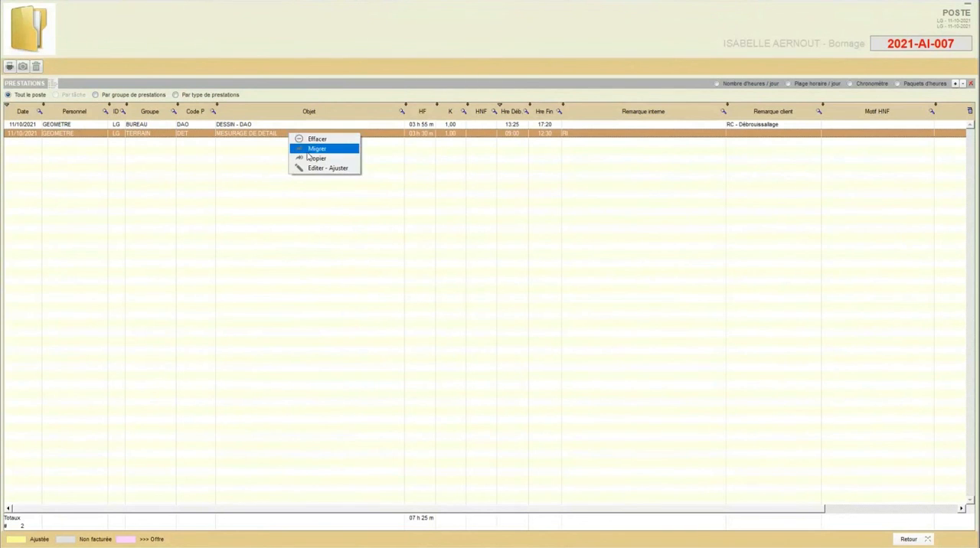
click(309, 152)
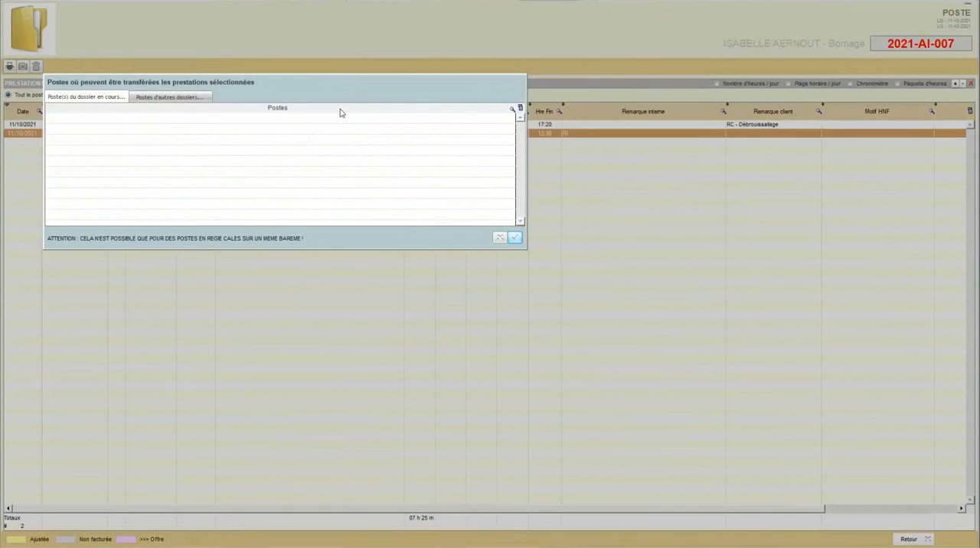
click(174, 98)
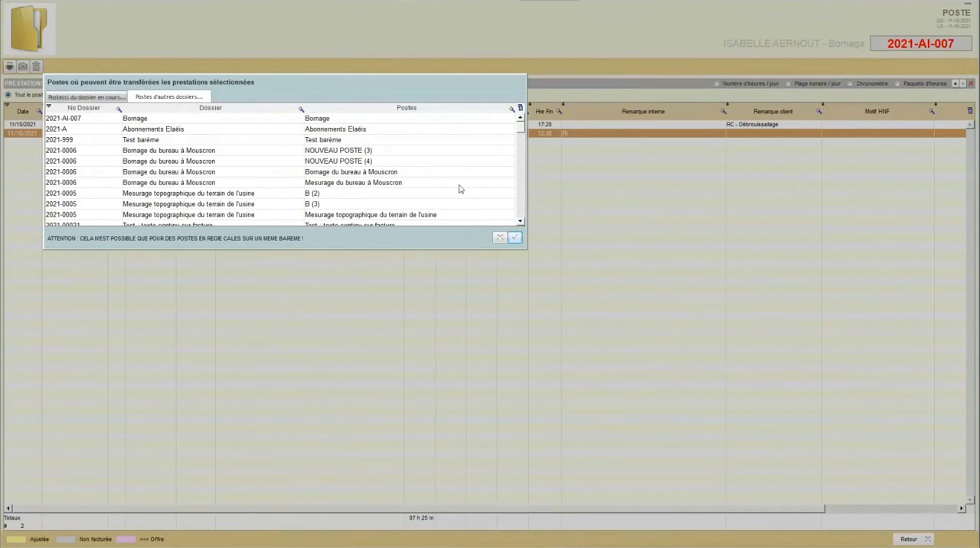
drag(520, 130, 519, 217)
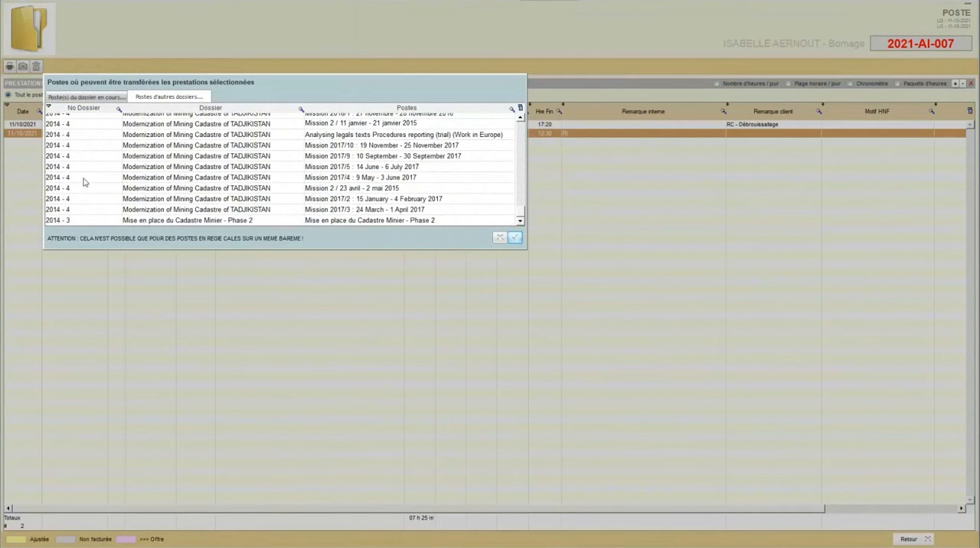
click(500, 238)
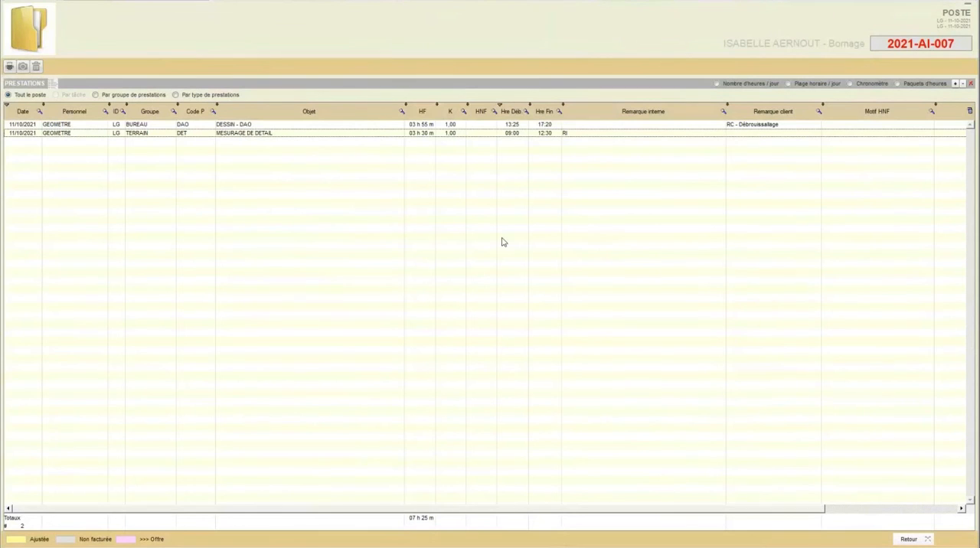
Step: Examine the destination postes offered for copying the "MESURAGE DE DETAIL" prestation, and leave without copying it
right_click(304, 137)
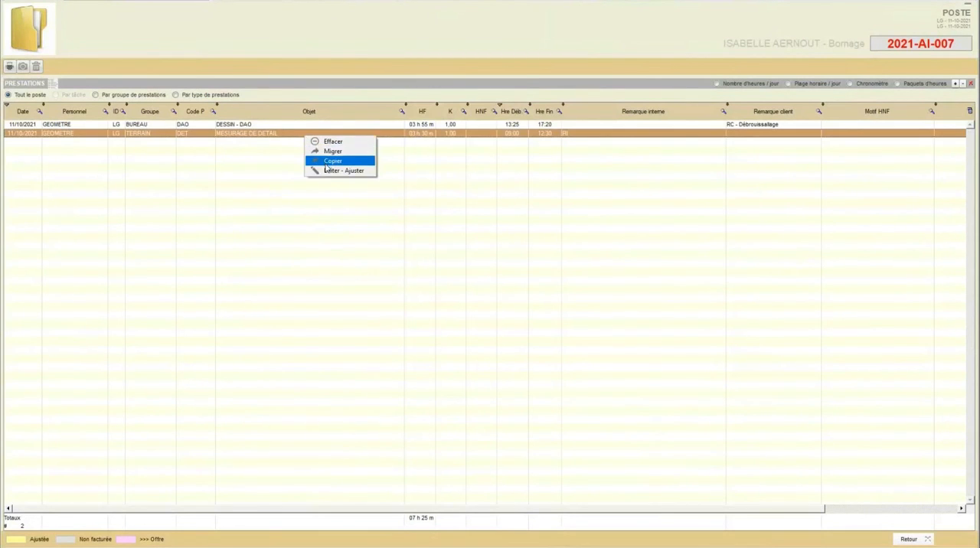
click(325, 164)
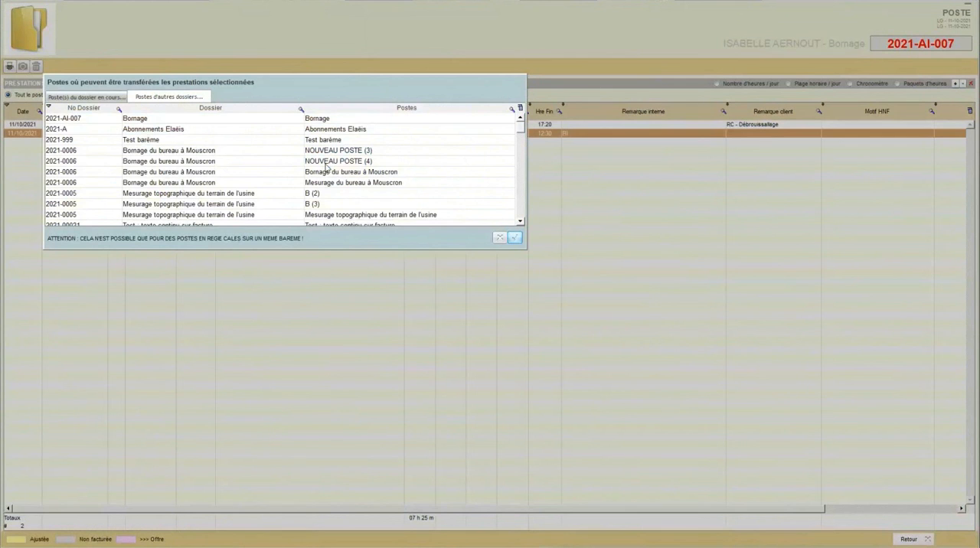
click(73, 97)
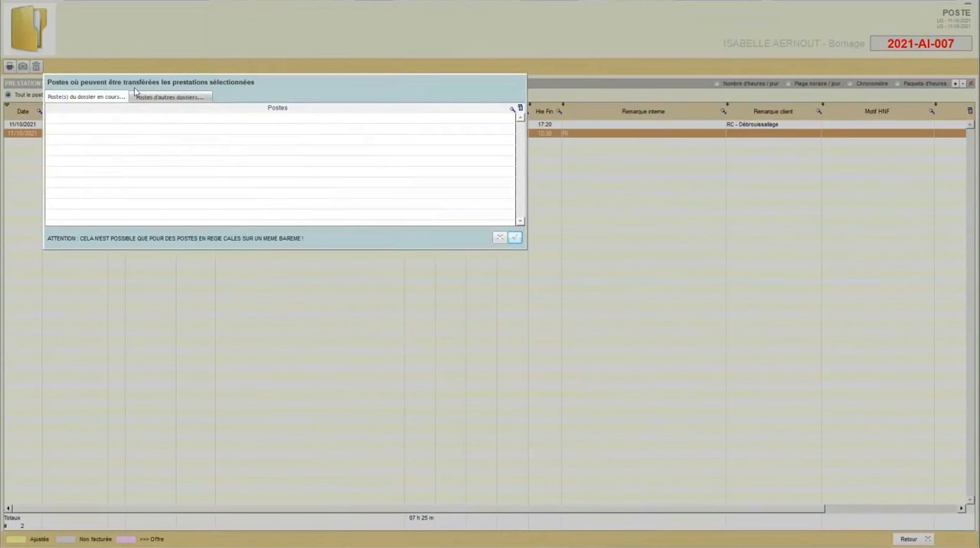
click(498, 237)
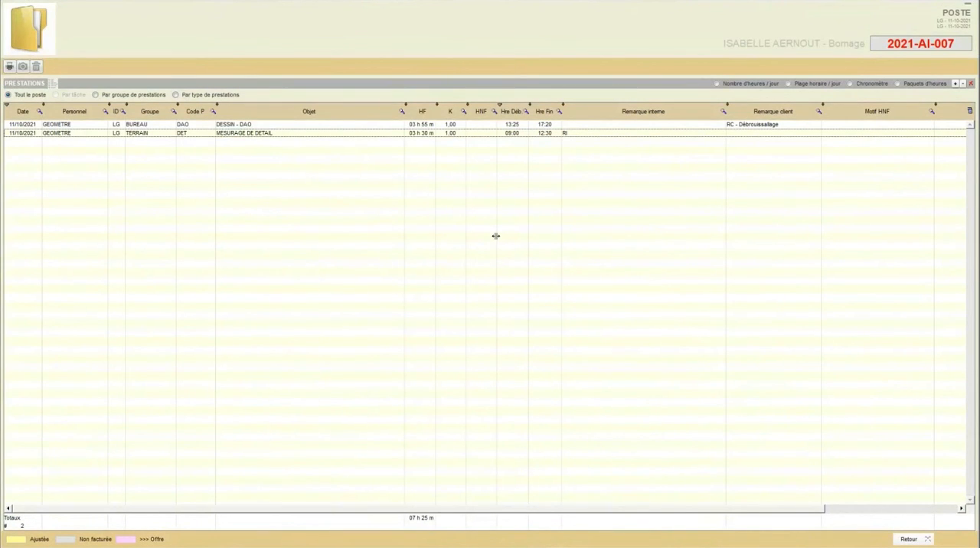
right_click(267, 135)
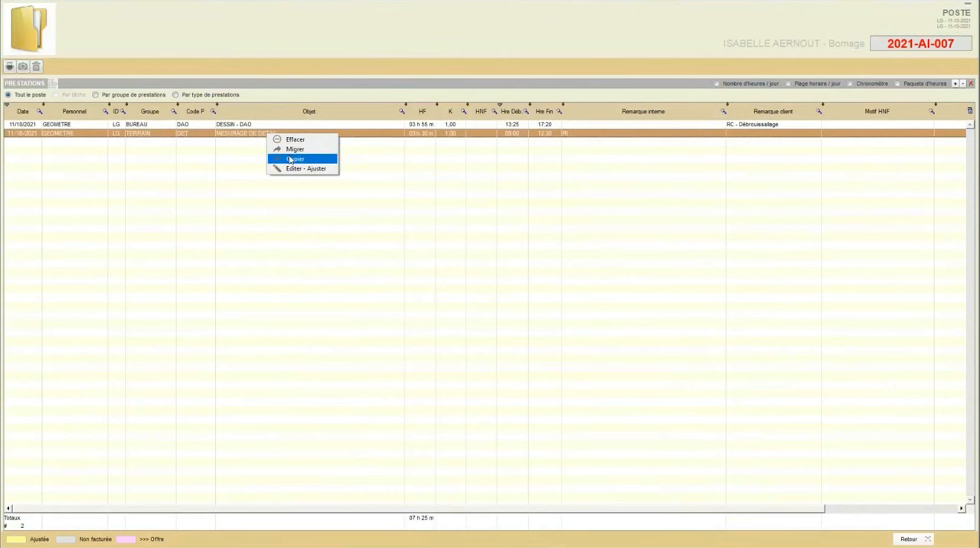
click(290, 159)
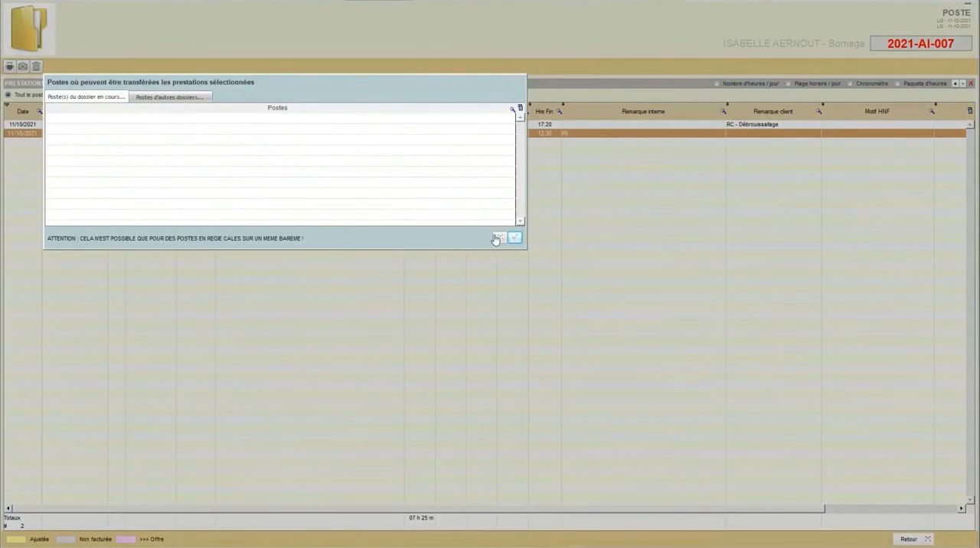
click(497, 238)
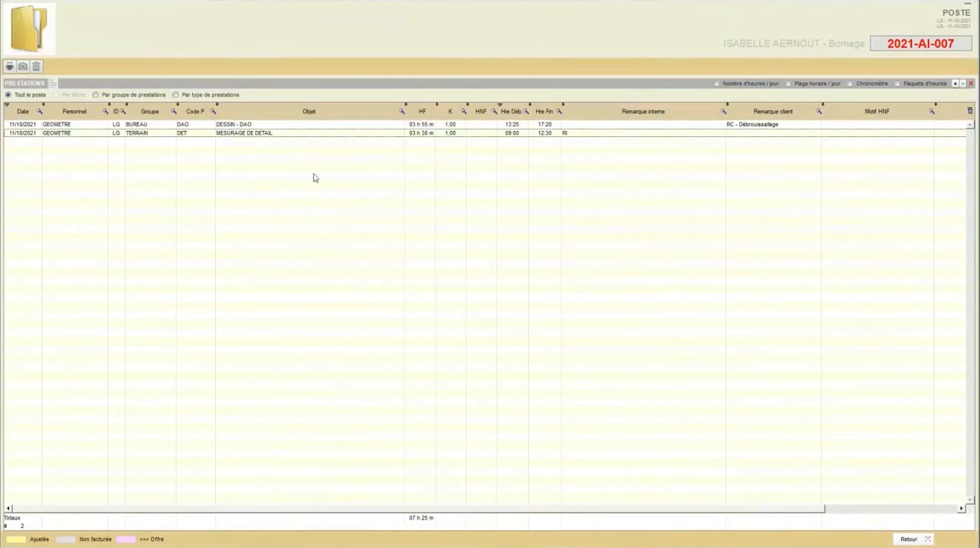
Step: Open the "MESURAGE DE DETAIL" prestation of the Bornage poste for editing and adjustment
right_click(249, 138)
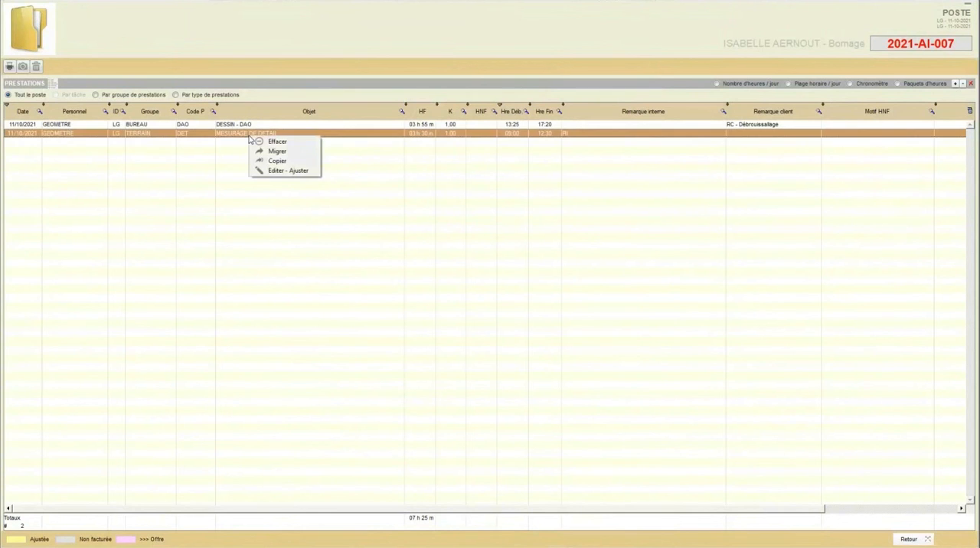
click(276, 173)
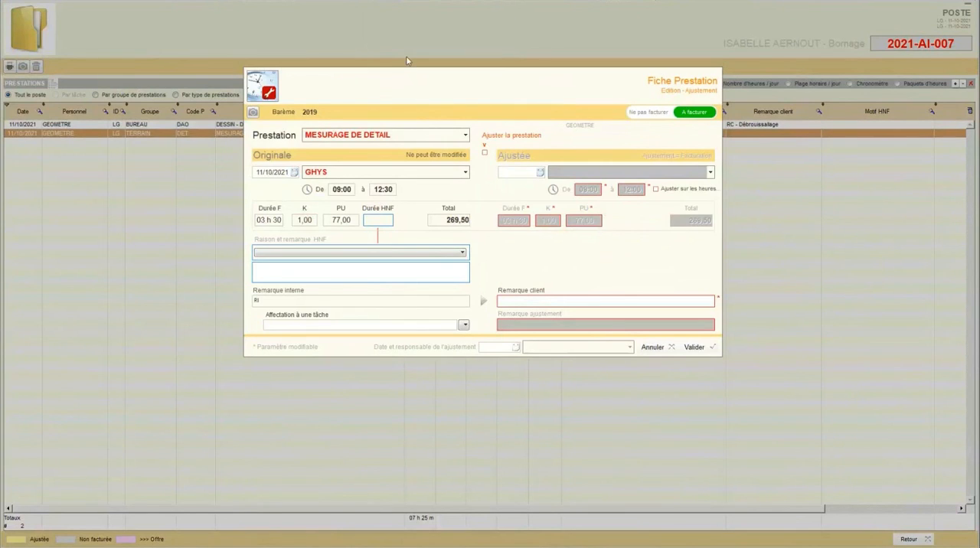
click(484, 153)
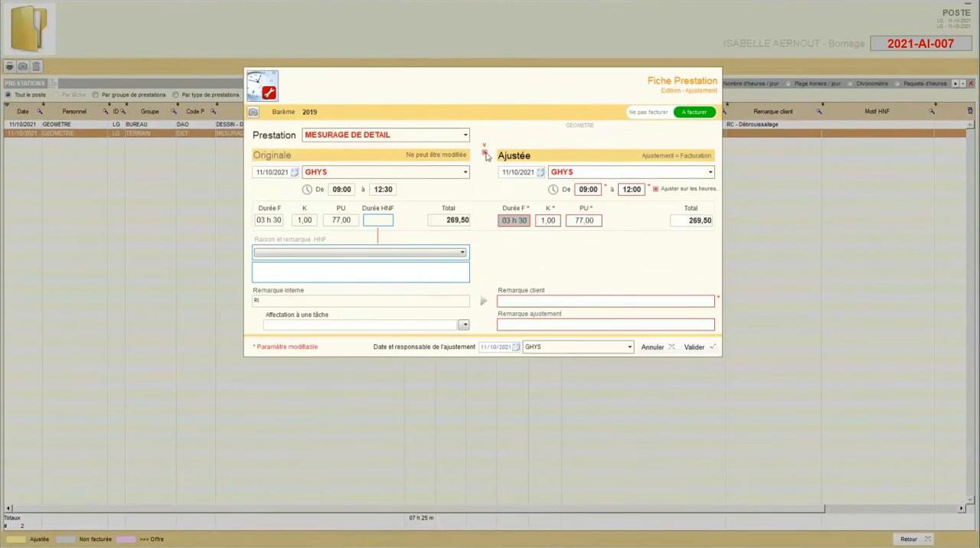
click(484, 153)
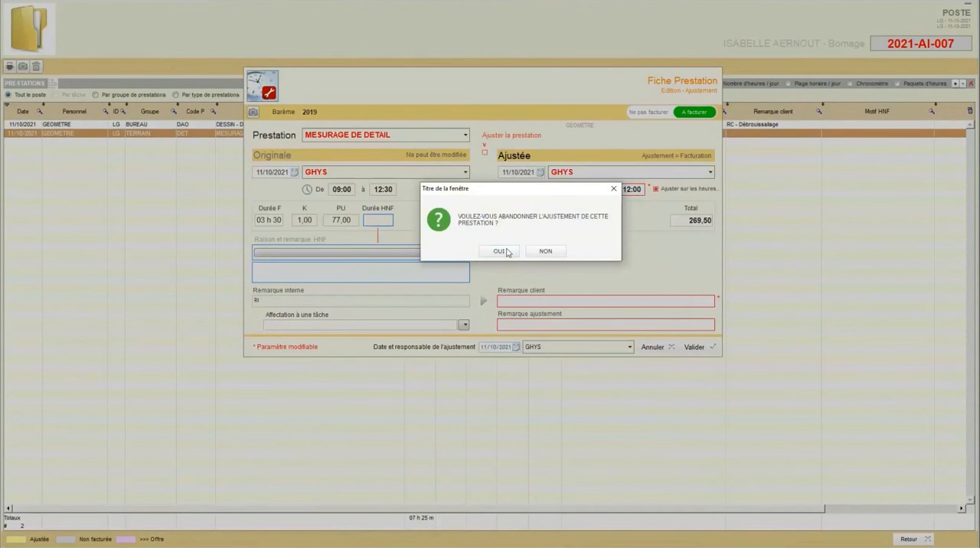
click(504, 252)
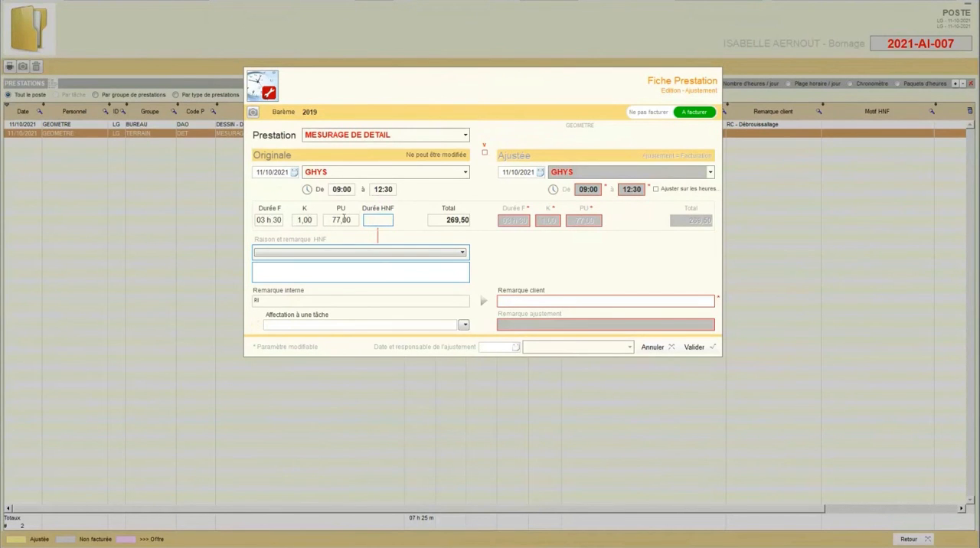
click(484, 154)
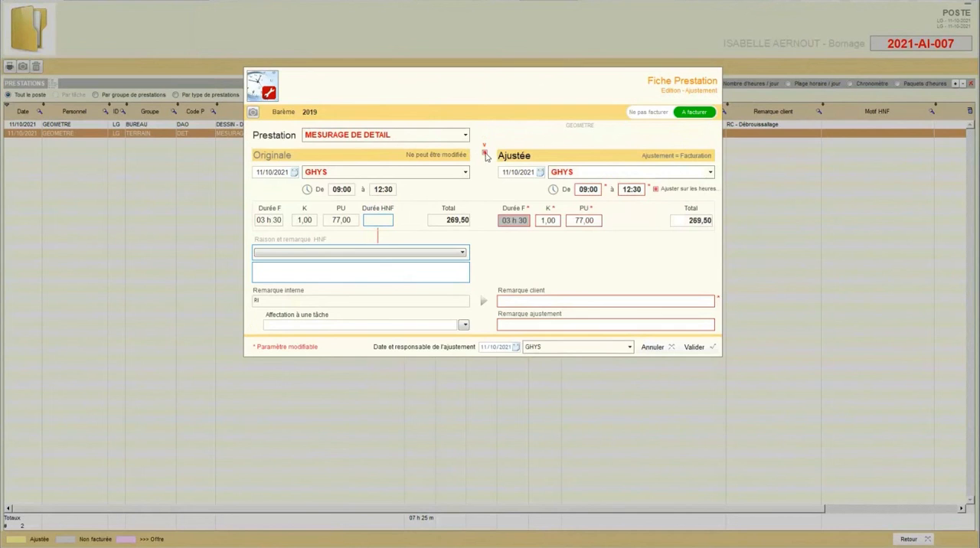
click(485, 153)
click(494, 248)
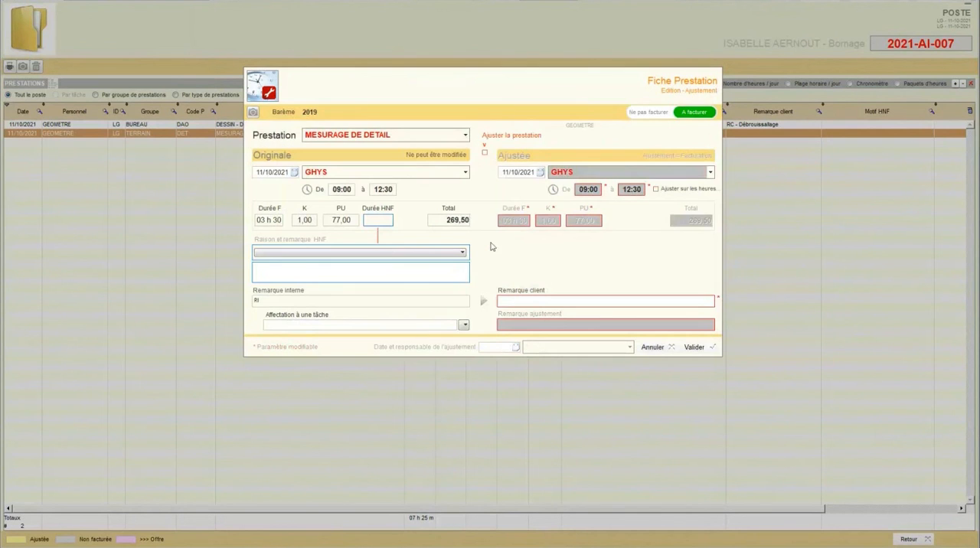
Step: Activate the prestation's adjustment, set its adjusted start time to 08:30, validate it and return to the poste
click(485, 153)
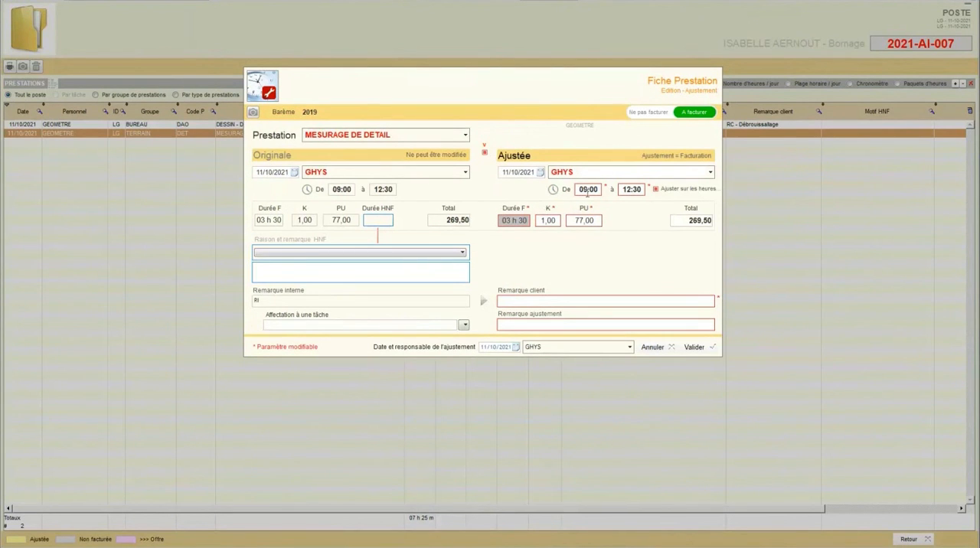
click(587, 189)
text(08:30)
click(628, 189)
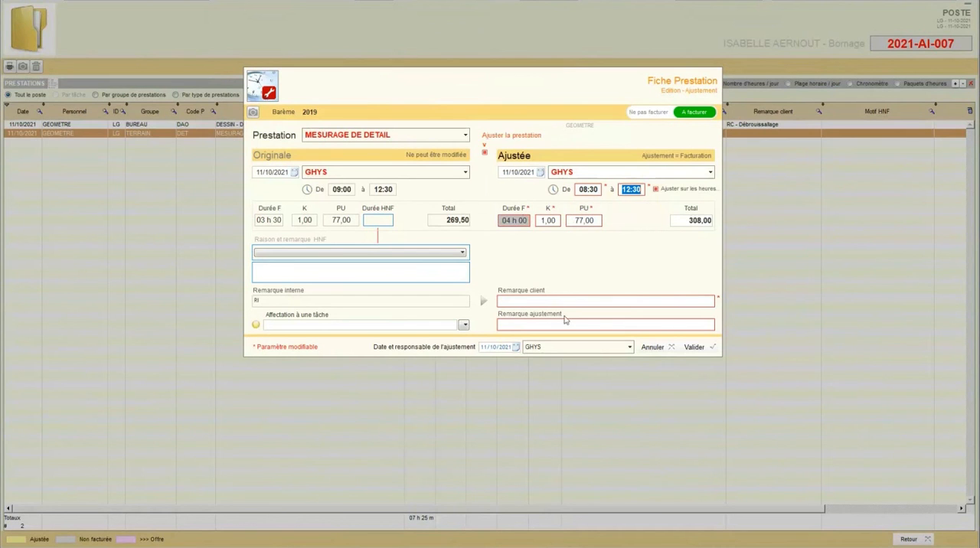
click(689, 348)
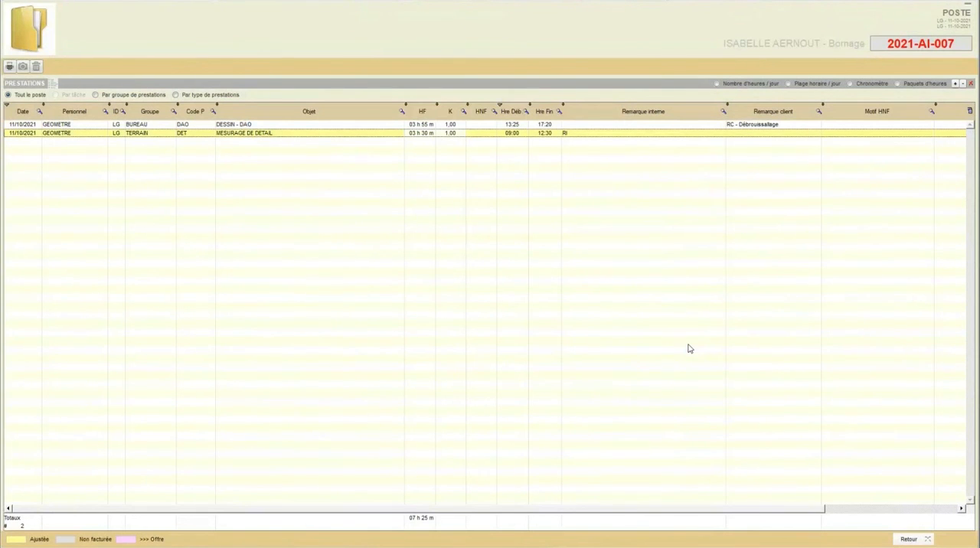
click(903, 539)
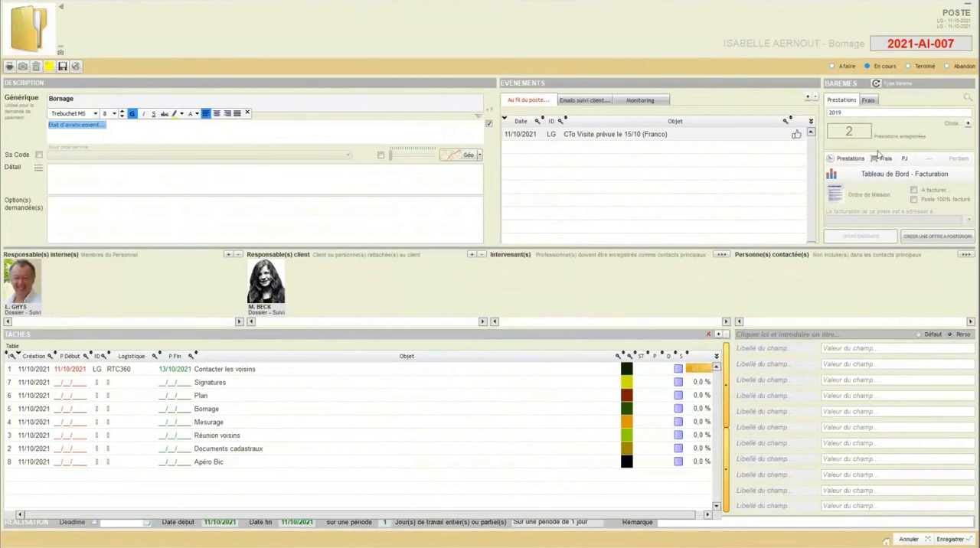
Step: Open the poste's frais and adjust the BORNE expense to a quantity of 6, validating the adjustment
click(882, 158)
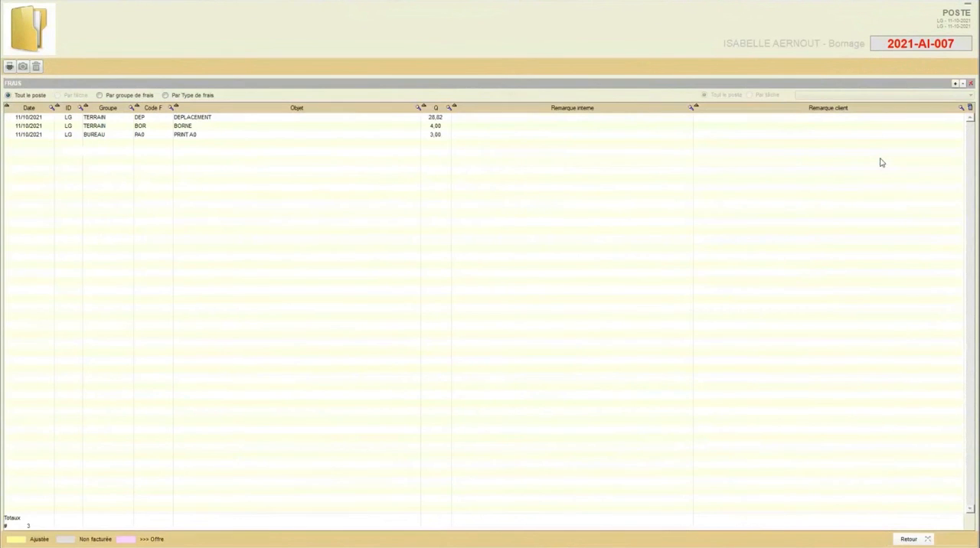
click(435, 127)
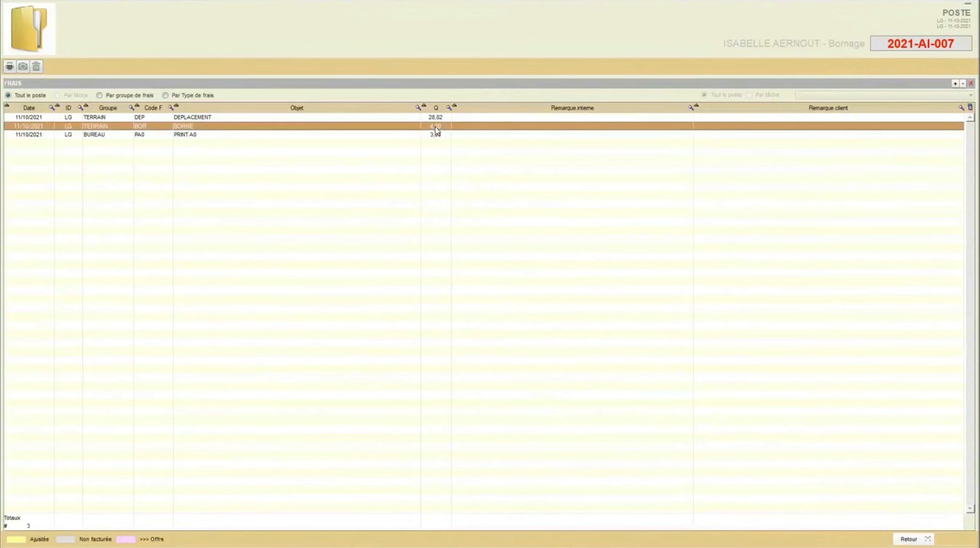
double_click(435, 127)
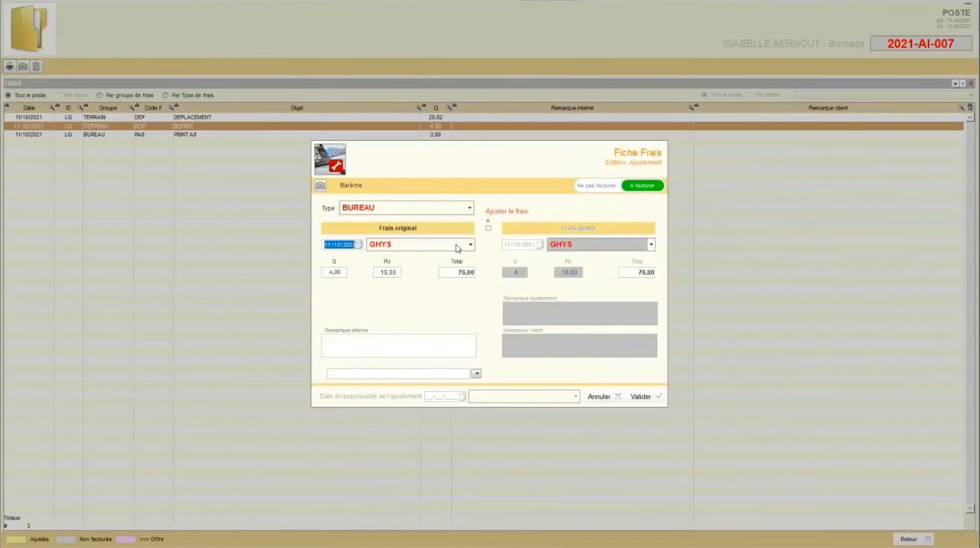
click(487, 228)
click(515, 272)
text(6)
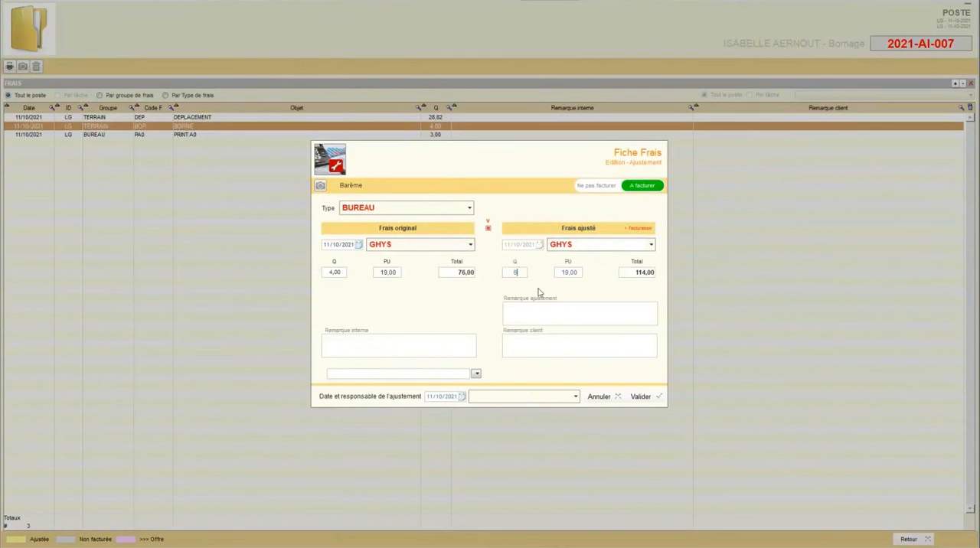
click(639, 396)
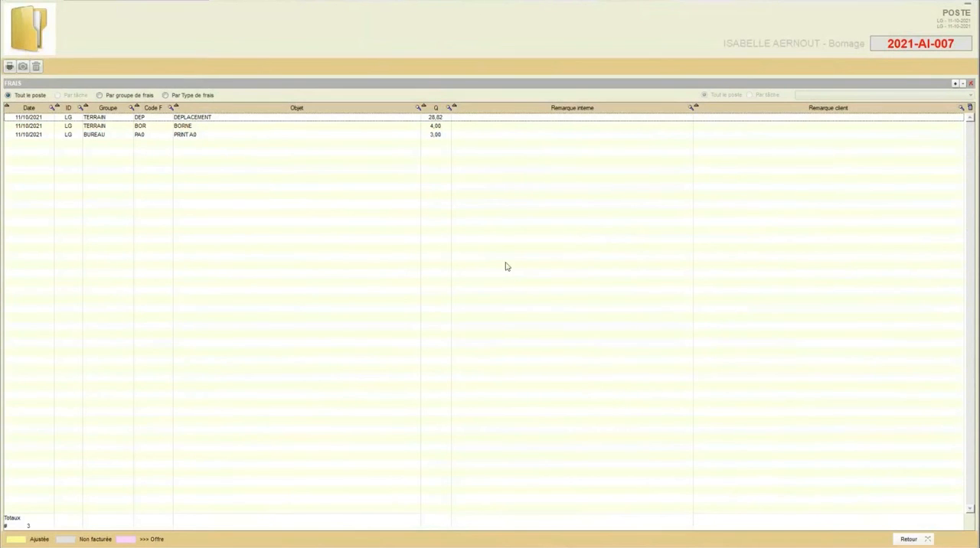
click(460, 128)
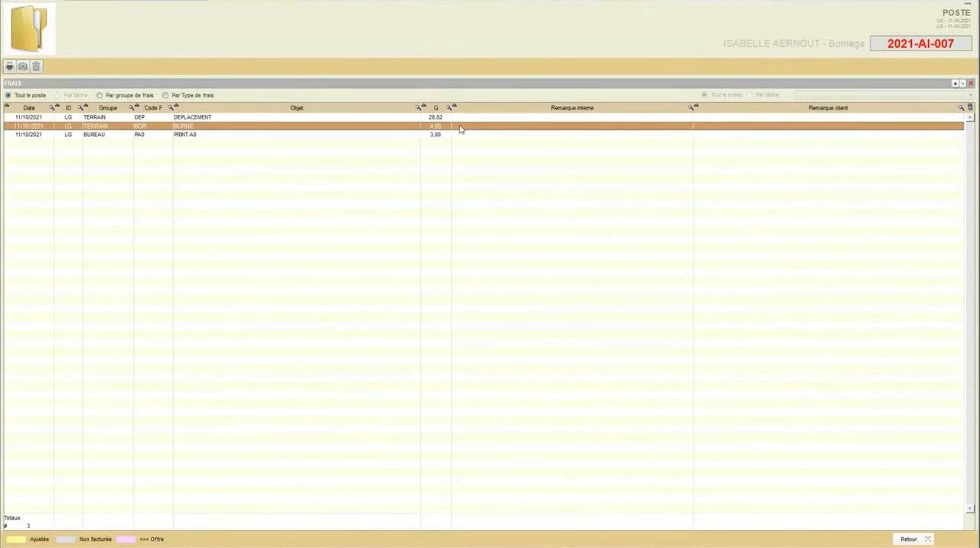
click(463, 136)
click(458, 119)
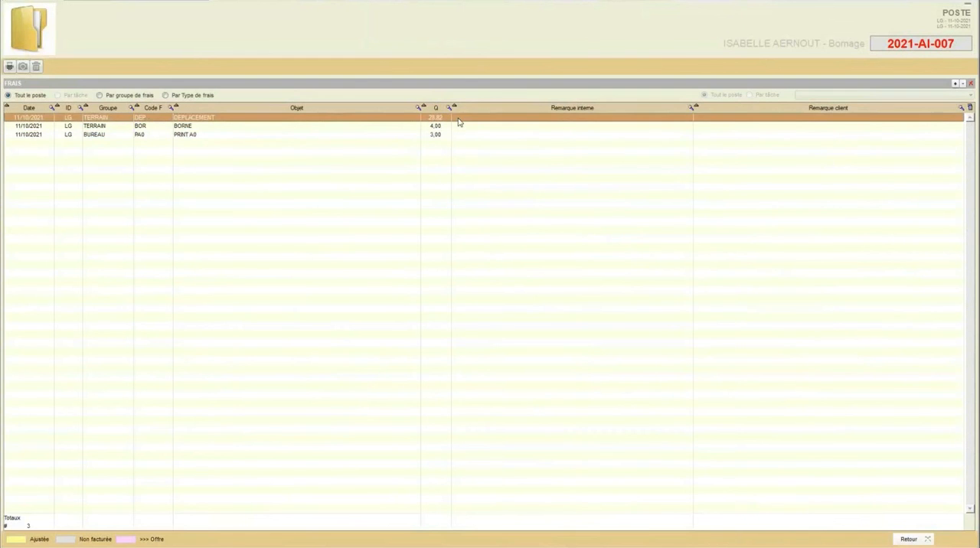
click(458, 127)
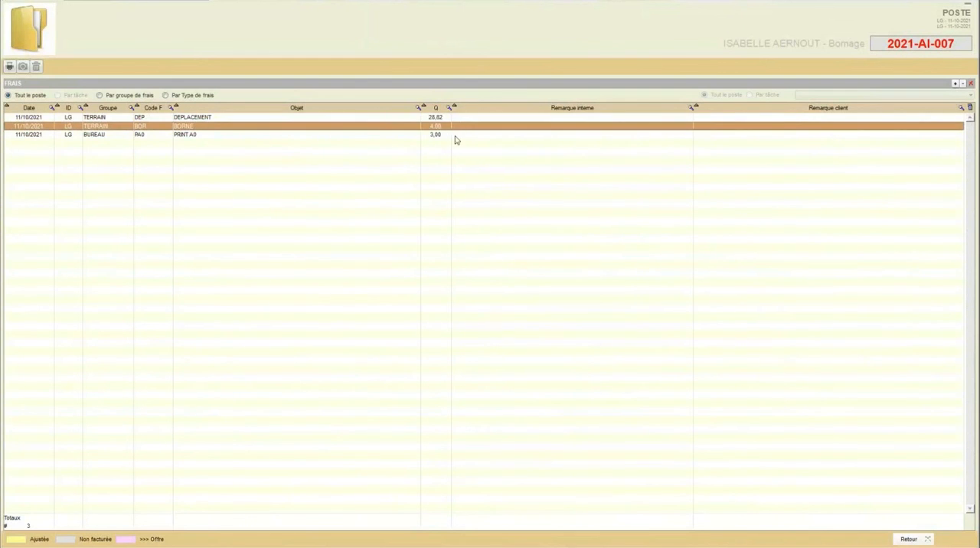
click(456, 138)
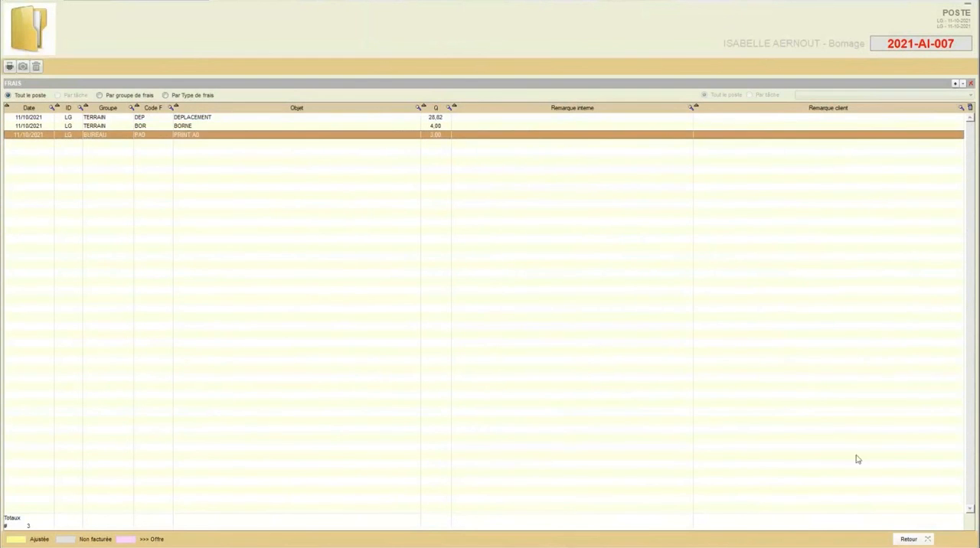
Step: Leave the frais list, open the poste's Tableau de Bord - Facturation, and view the état de facturation before returning to the dashboard
click(906, 539)
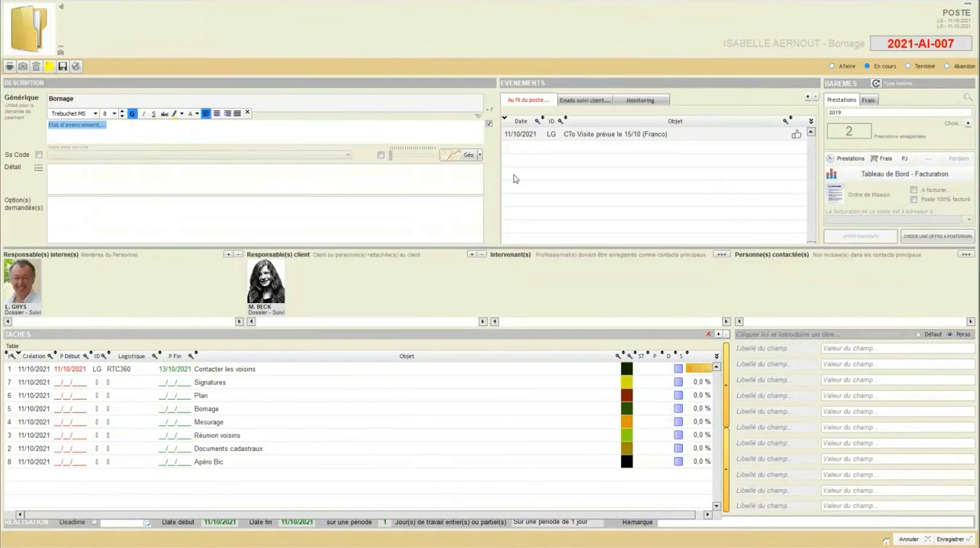
click(893, 175)
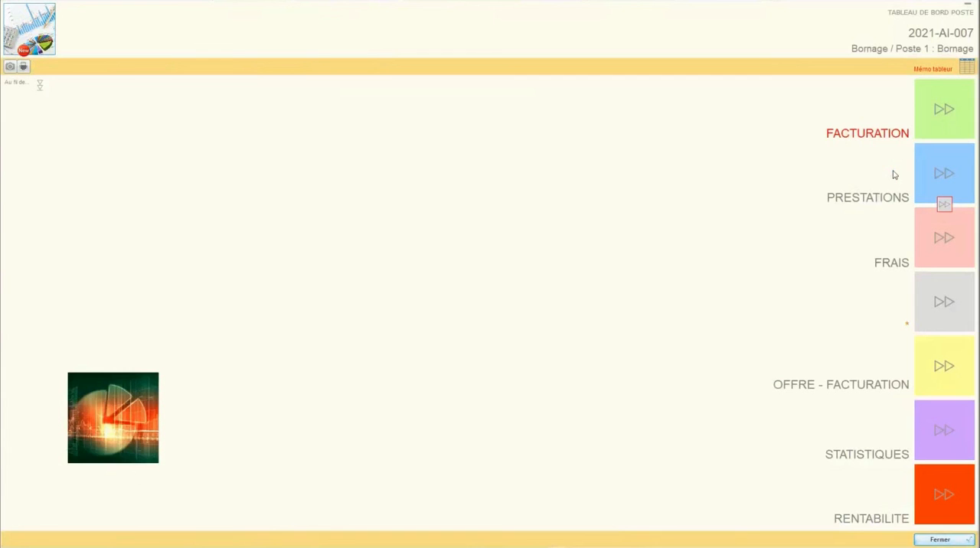
click(929, 119)
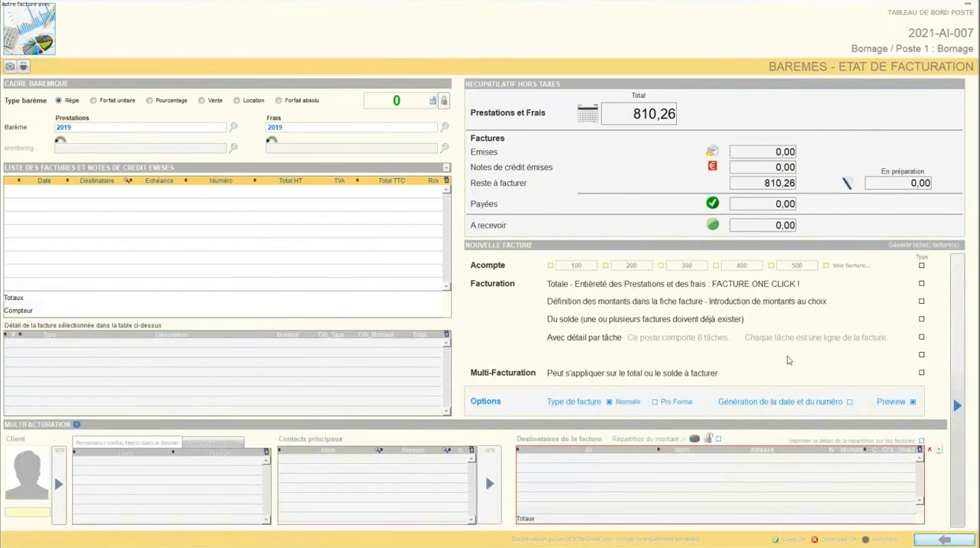
click(922, 540)
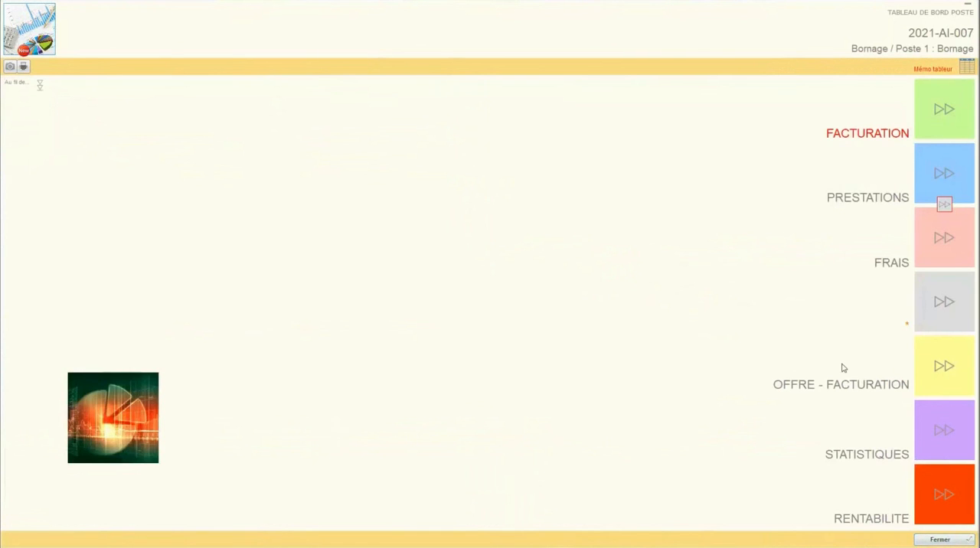
Step: Compare the original and adjusted amounts of the poste's prestations en régie and frais from the dashboard
click(930, 193)
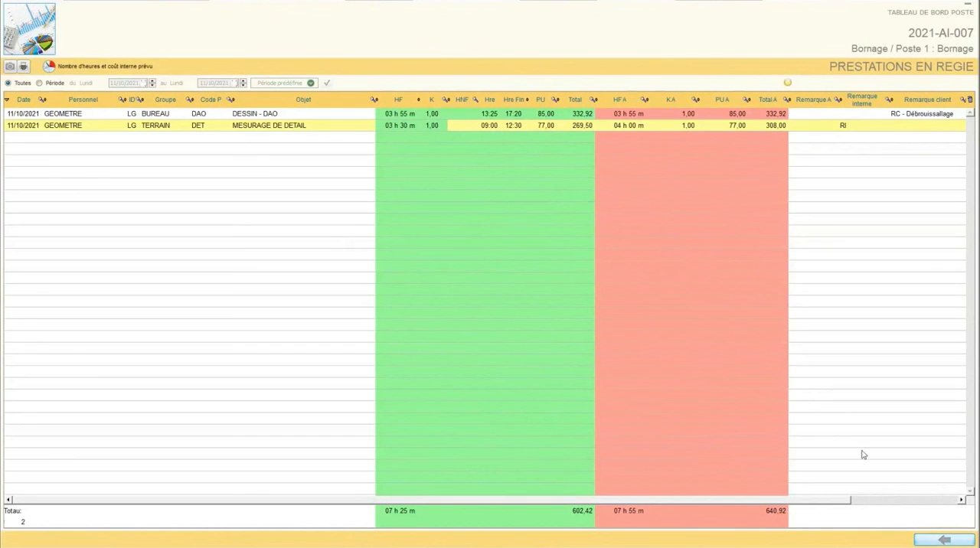
click(926, 542)
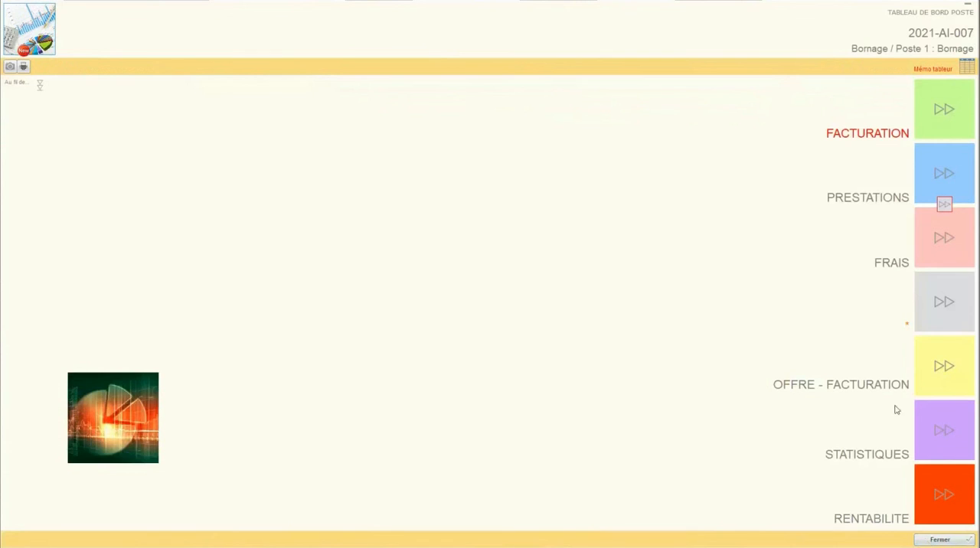
click(921, 257)
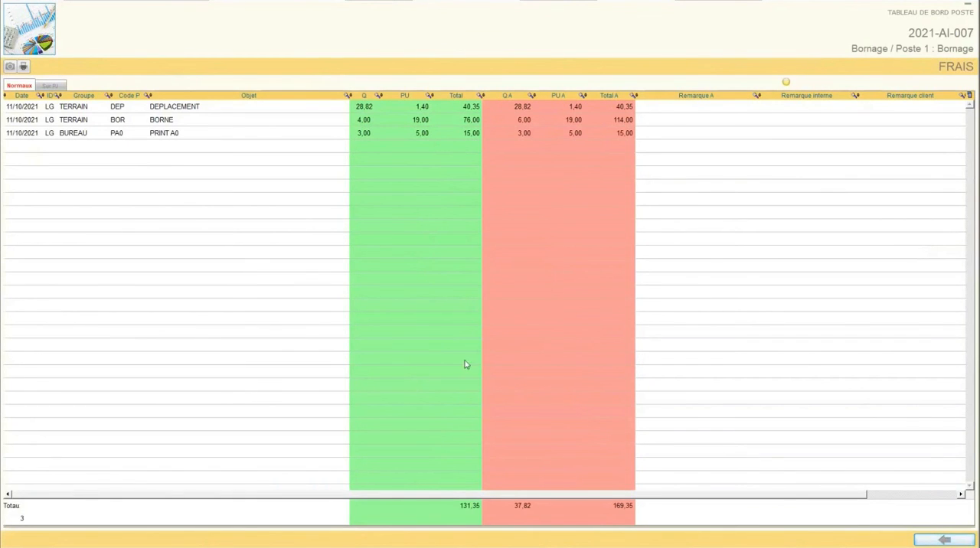
click(942, 539)
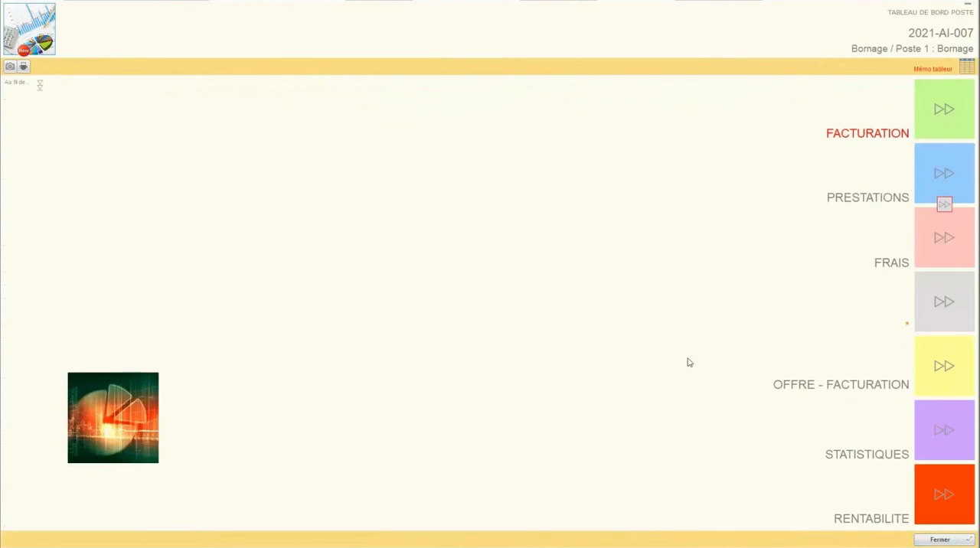
Step: Examine the statistics graphs of prestations by detail, groupe and responsable, along with frais and hours
click(937, 427)
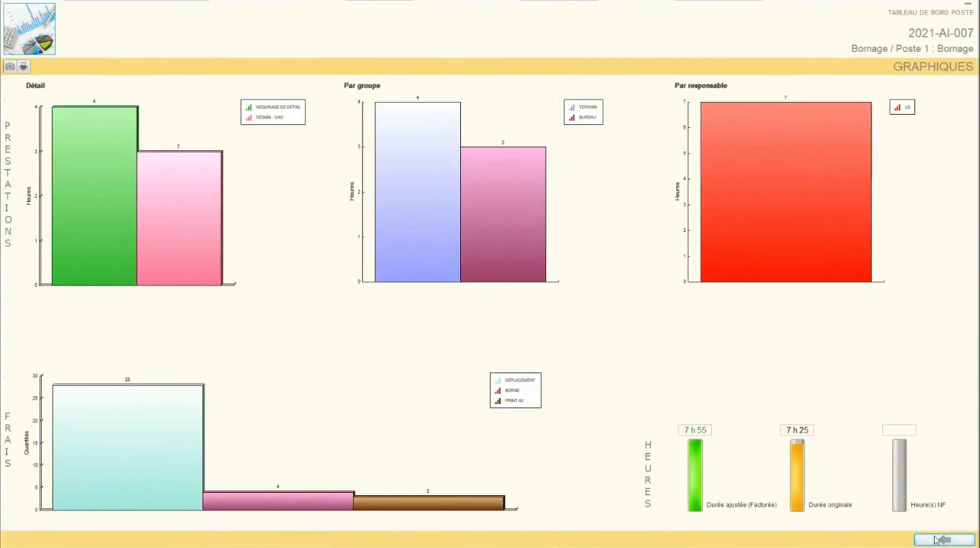
mouse_move(73, 132)
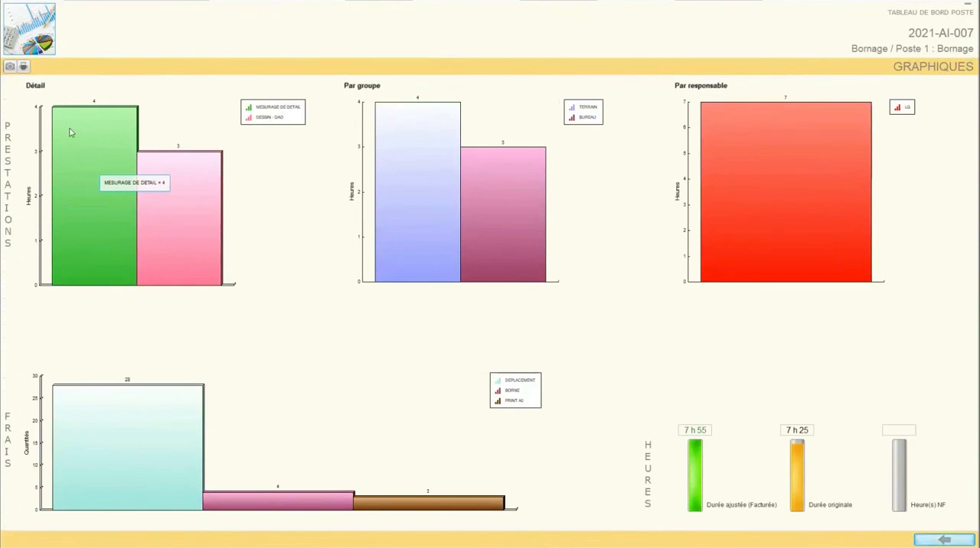
mouse_move(827, 128)
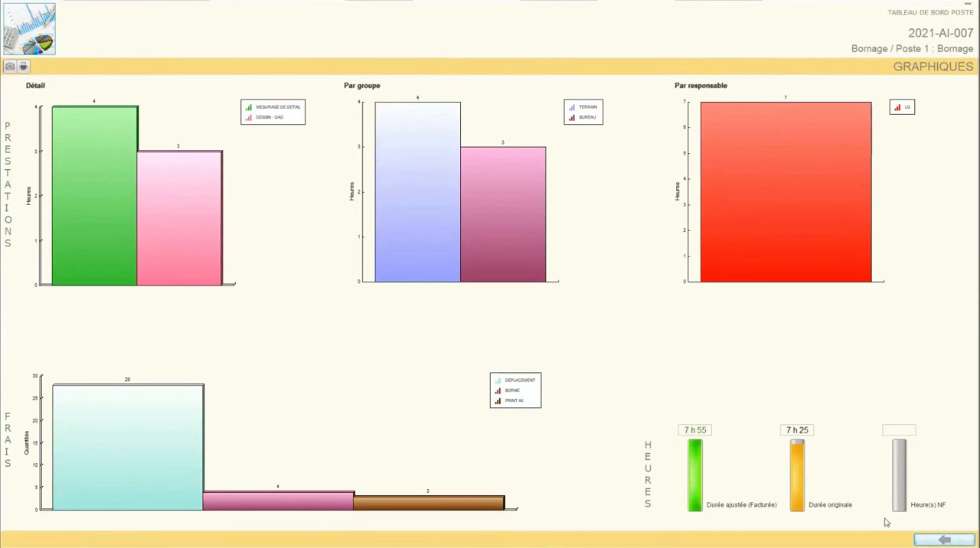
click(924, 541)
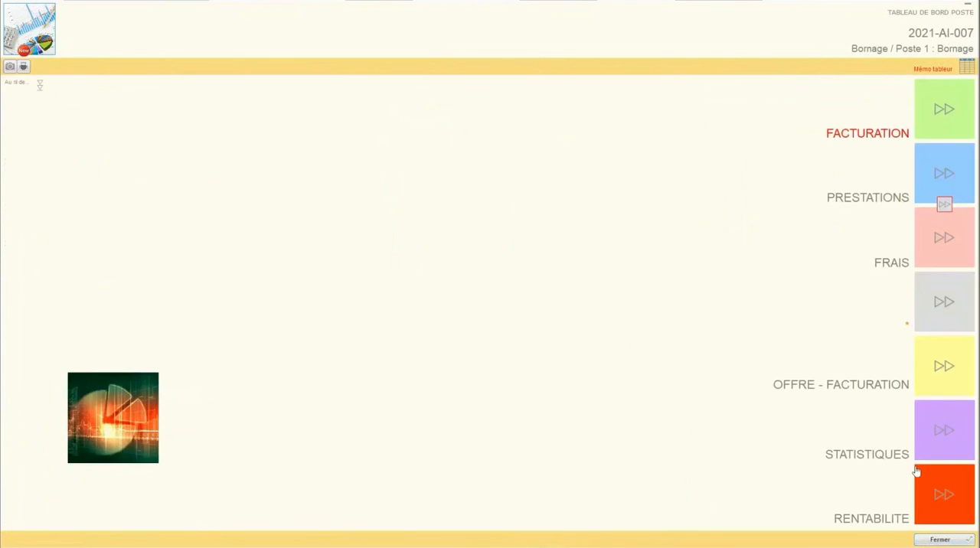
Step: Open the poste's rentabilité and examine the Kr ratio and billable total of the adjusted prestations
click(927, 492)
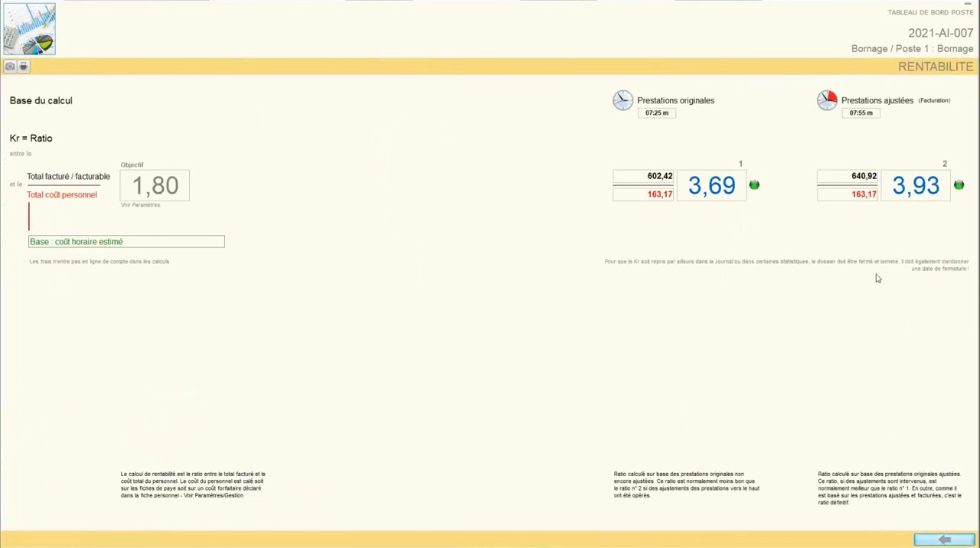
drag(892, 186, 941, 186)
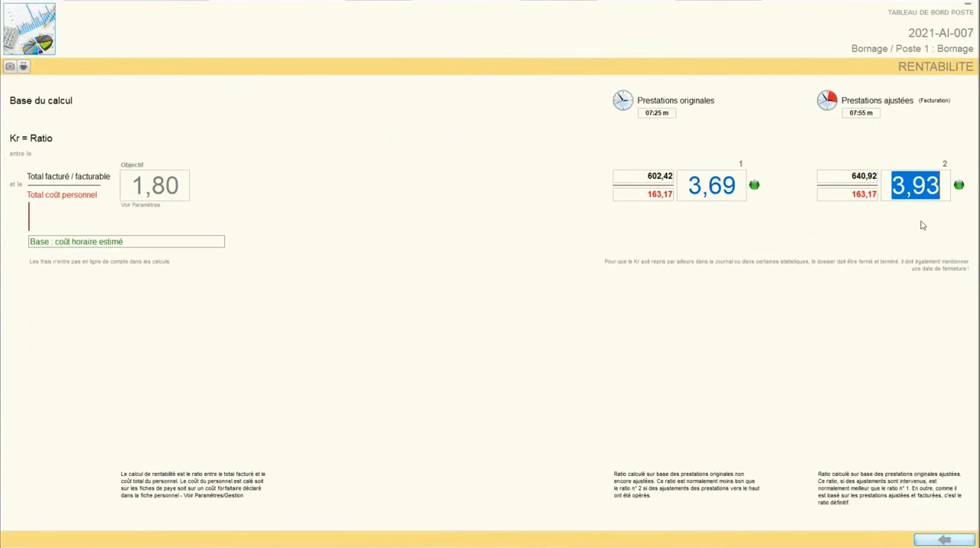
drag(849, 176, 879, 176)
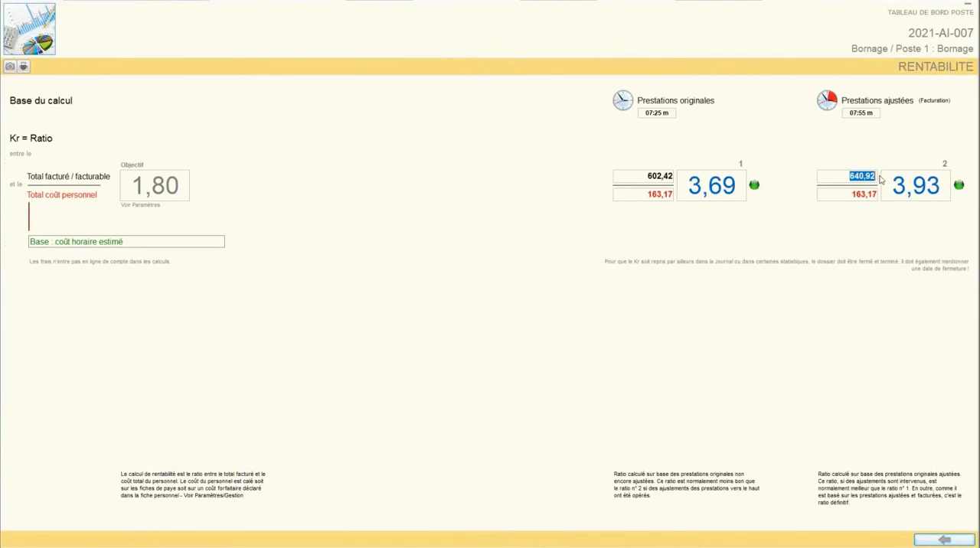
Step: Compare the hours, personnel cost and Kr ratio between the original and adjusted prestations in the poste's rentabilité
drag(850, 193, 878, 195)
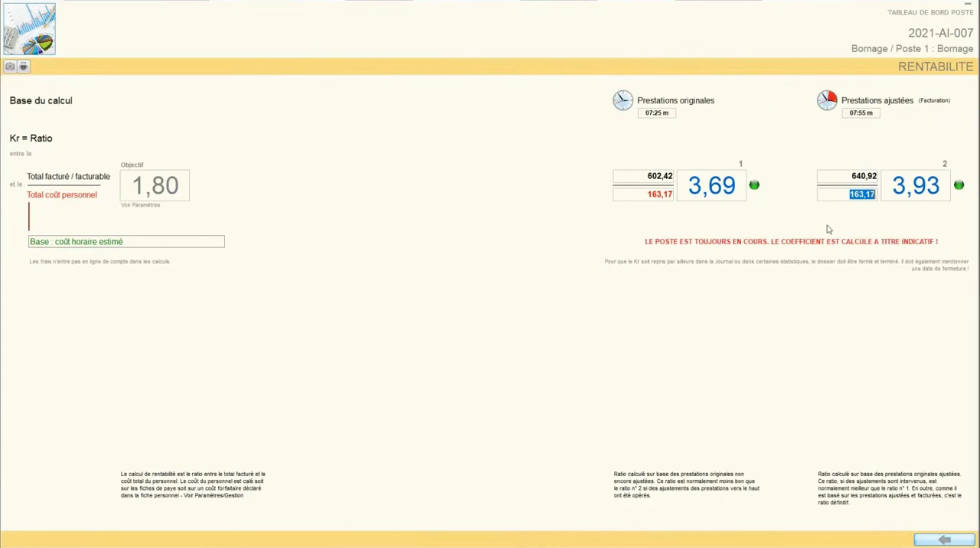
drag(688, 187, 736, 185)
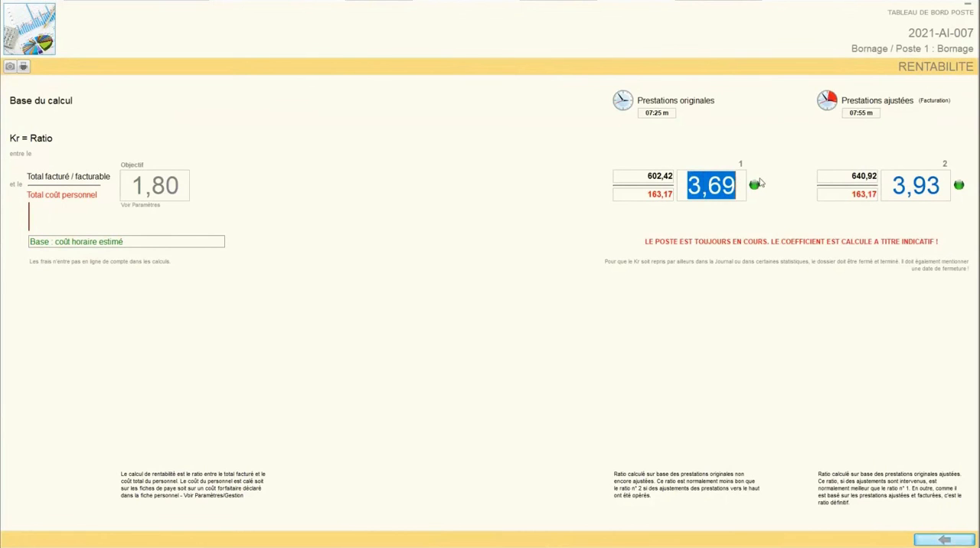
drag(646, 113, 671, 113)
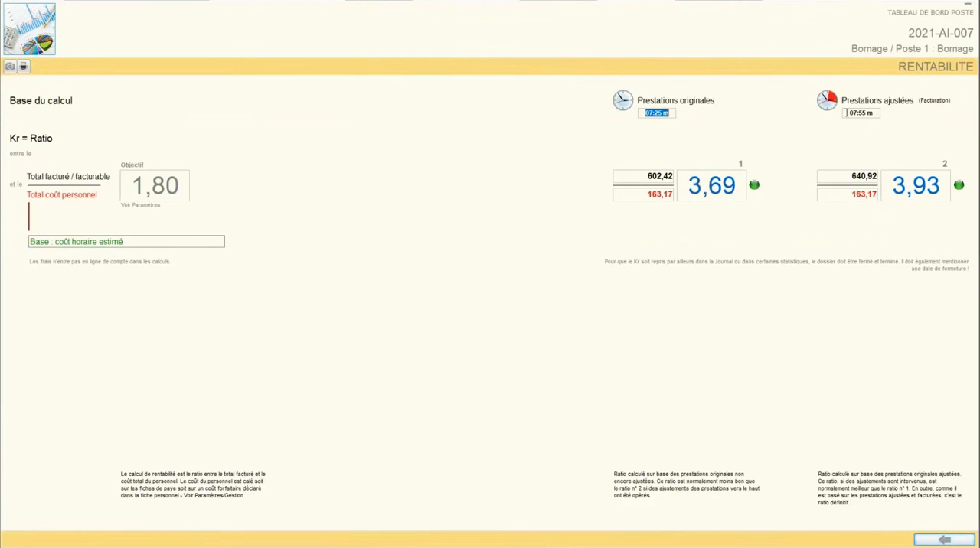
drag(847, 112, 874, 114)
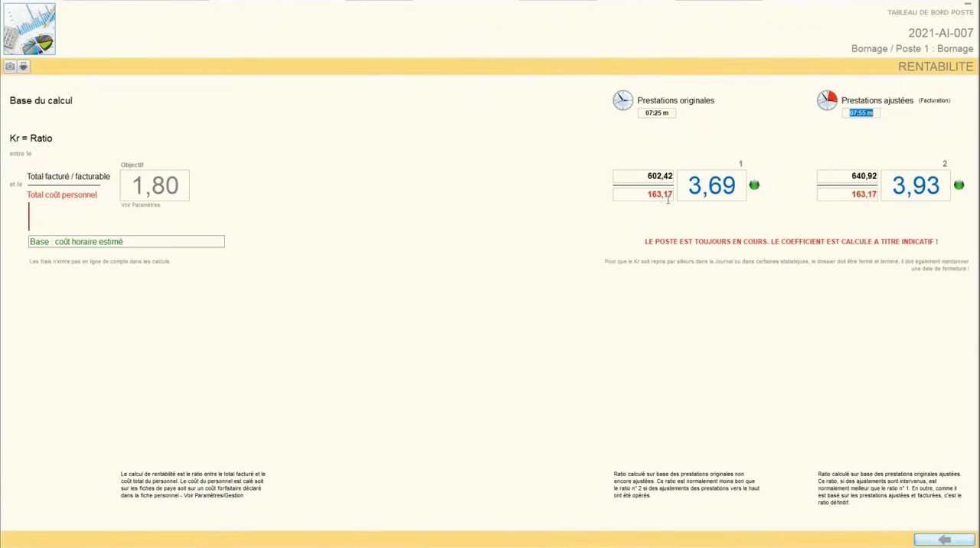
drag(646, 194, 679, 195)
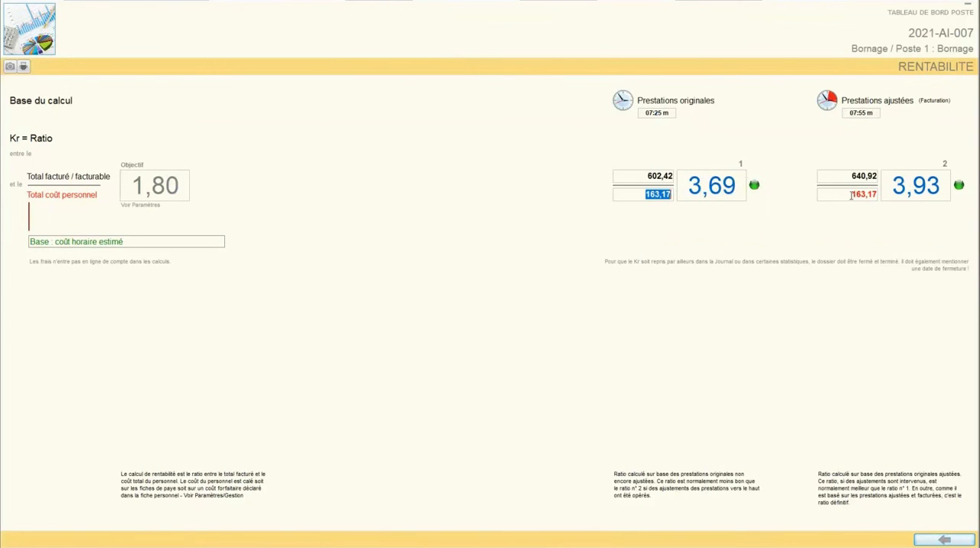
drag(851, 196, 879, 198)
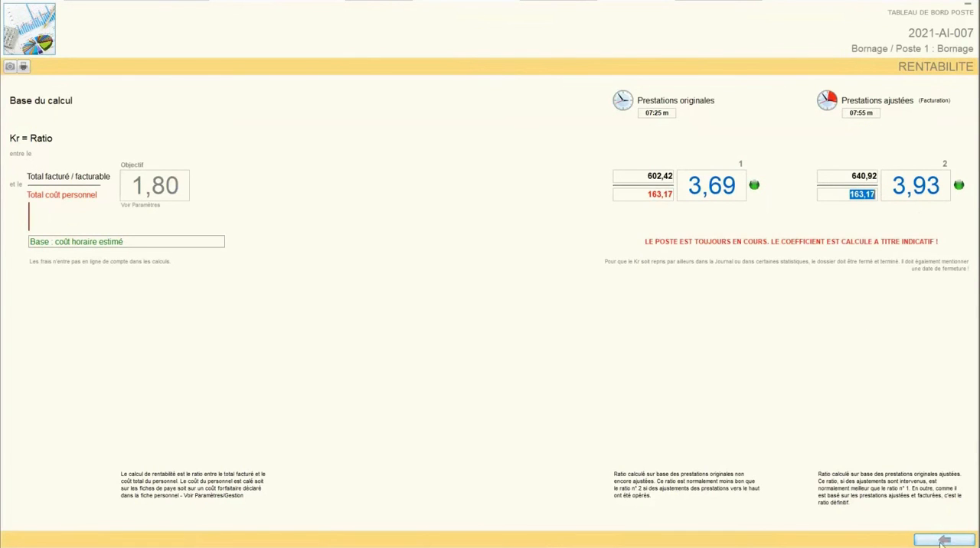
Step: Leave the rentabilité, close the poste's dashboard and exit the Bornage dossier without saving to return to the favourite dossiers
click(943, 540)
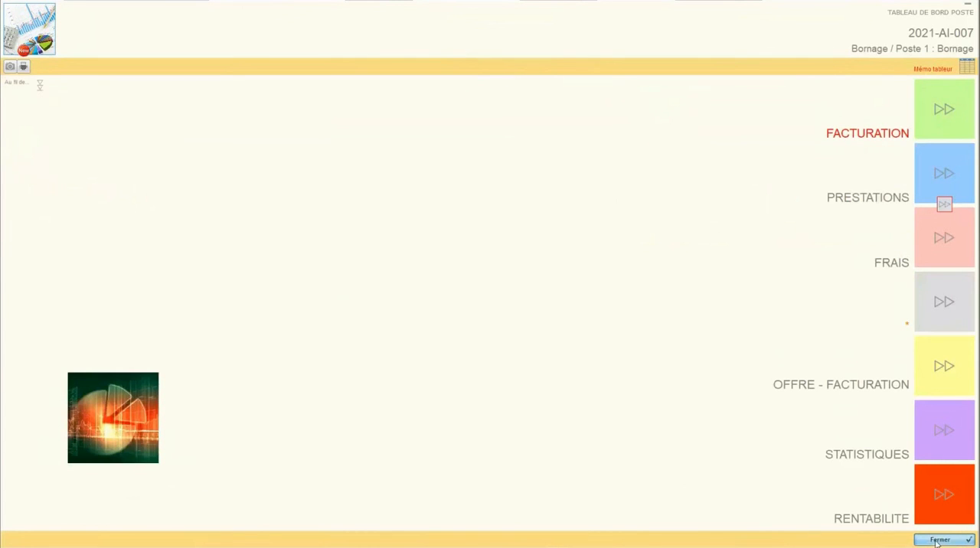
click(940, 540)
click(943, 540)
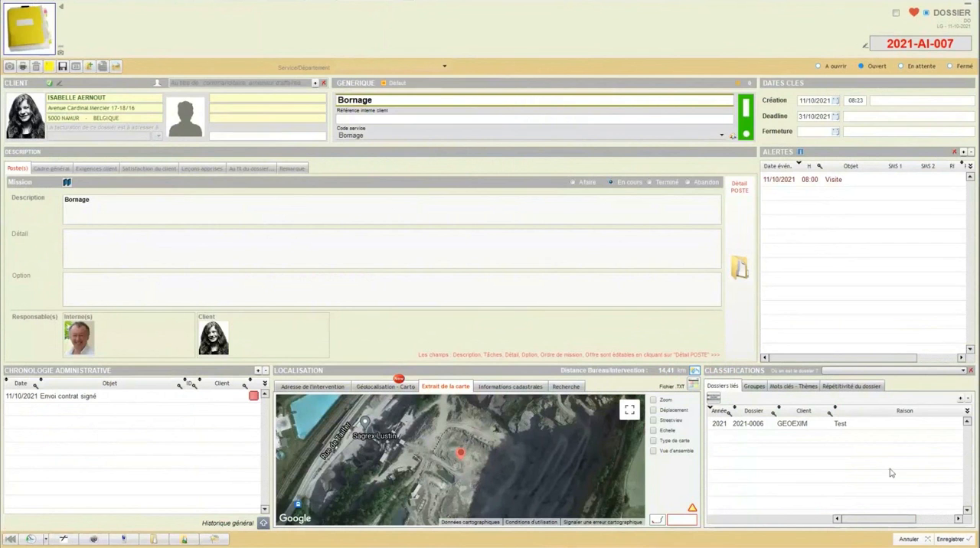
click(907, 539)
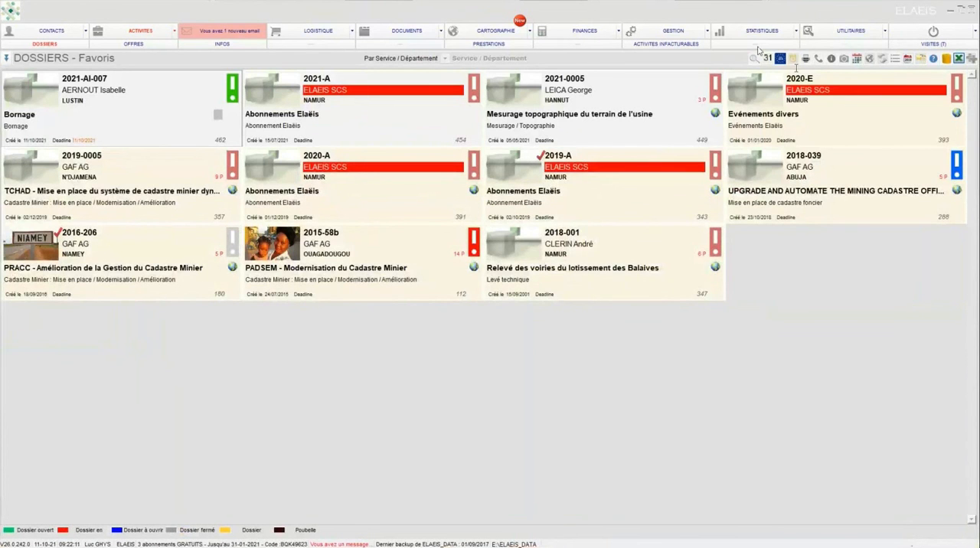
Step: View the general Recherche window, close it, and examine the available views for sorting dossiers
click(755, 58)
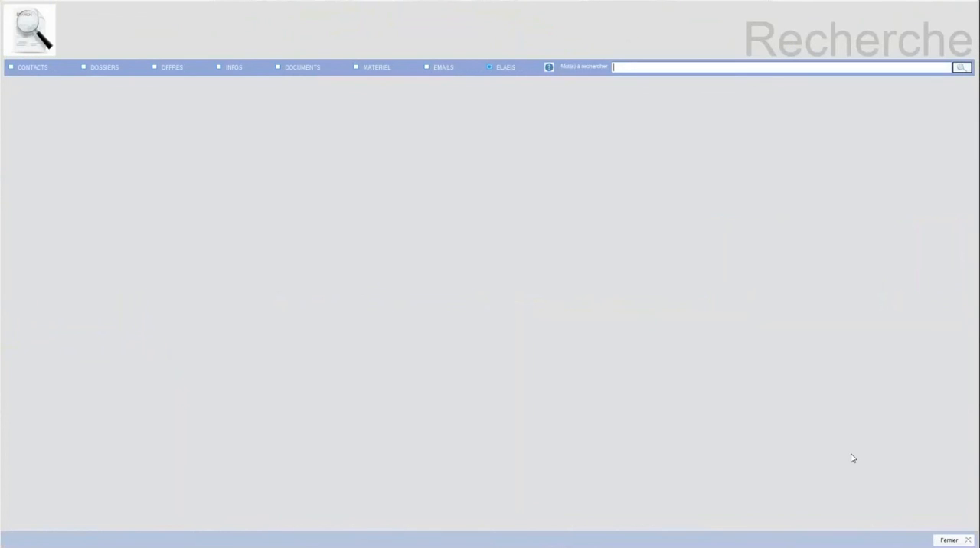
click(948, 541)
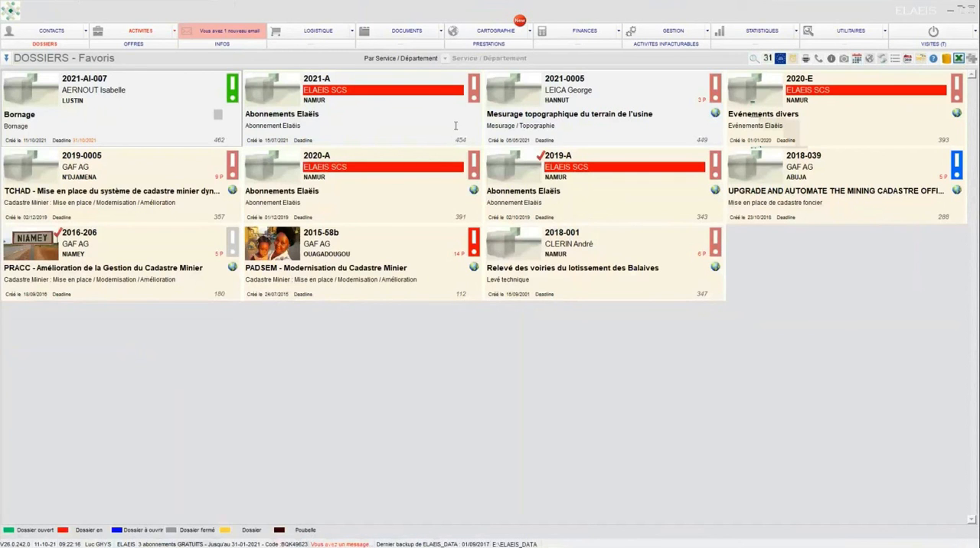
click(10, 62)
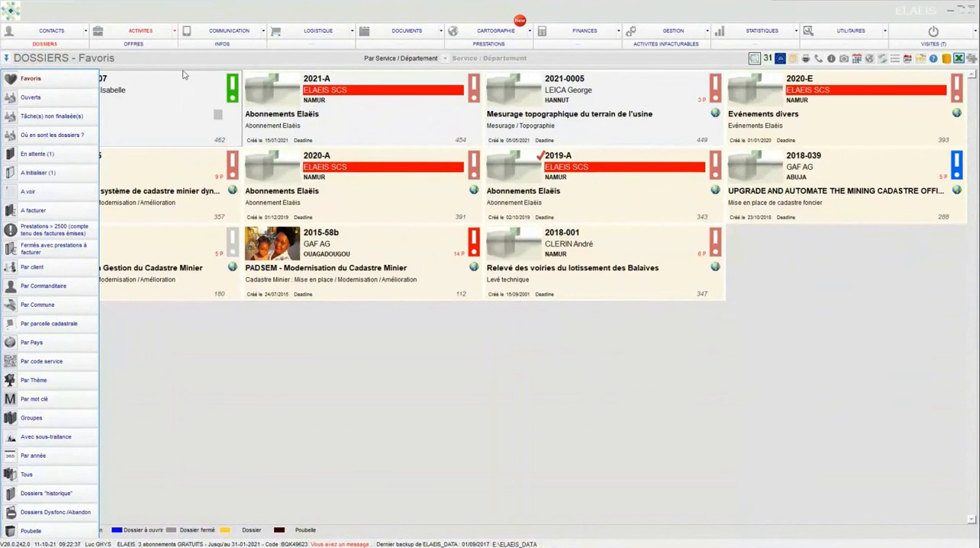
Step: List the dossiers par année for 2019, moving the year selection window aside
click(7, 60)
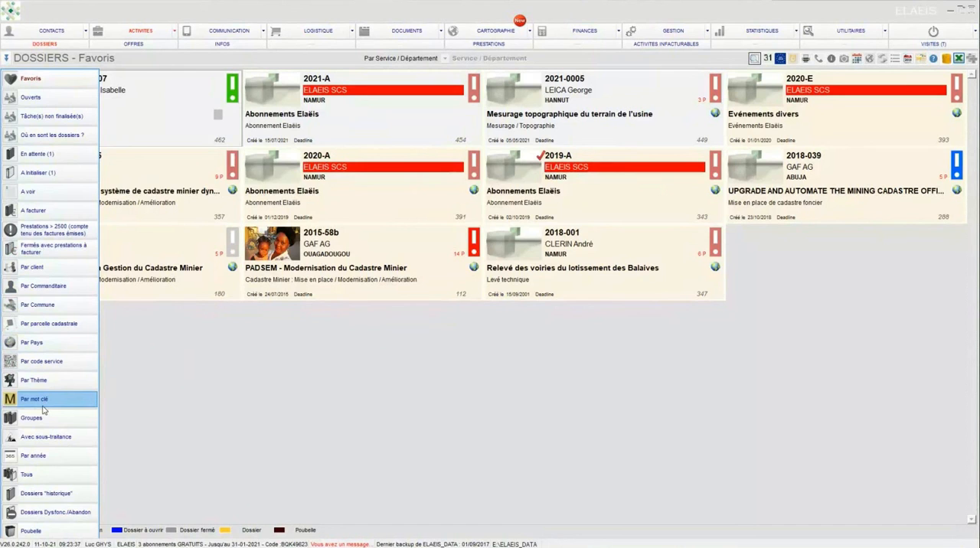
click(43, 456)
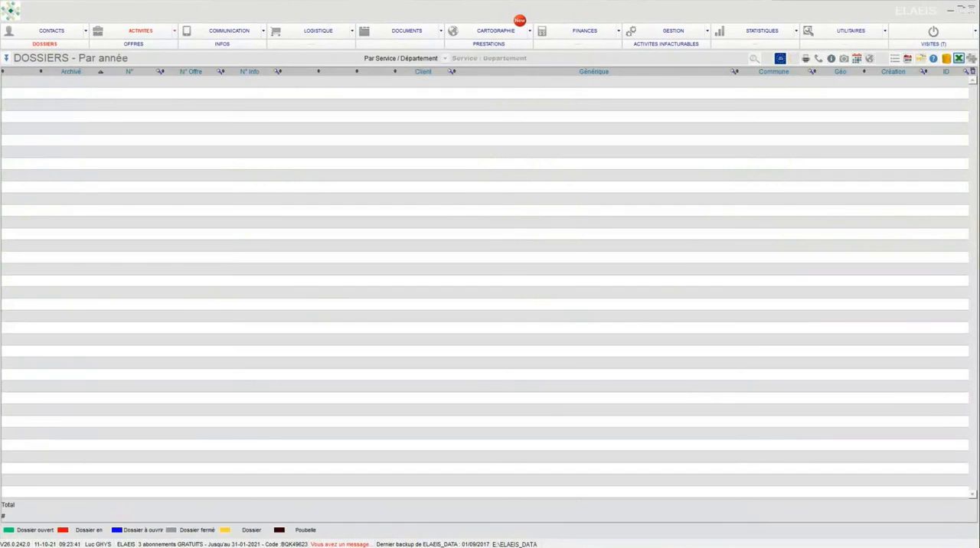
drag(562, 253, 91, 57)
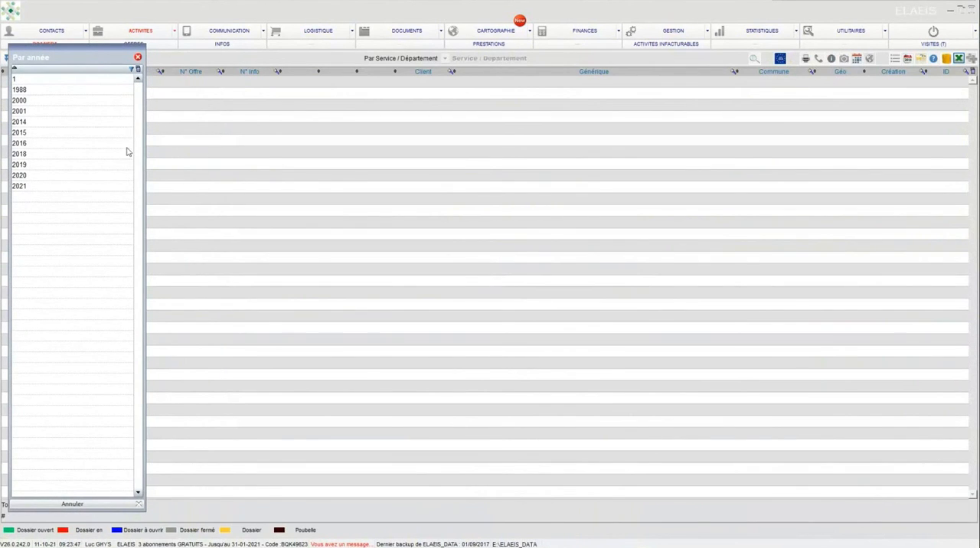
click(30, 165)
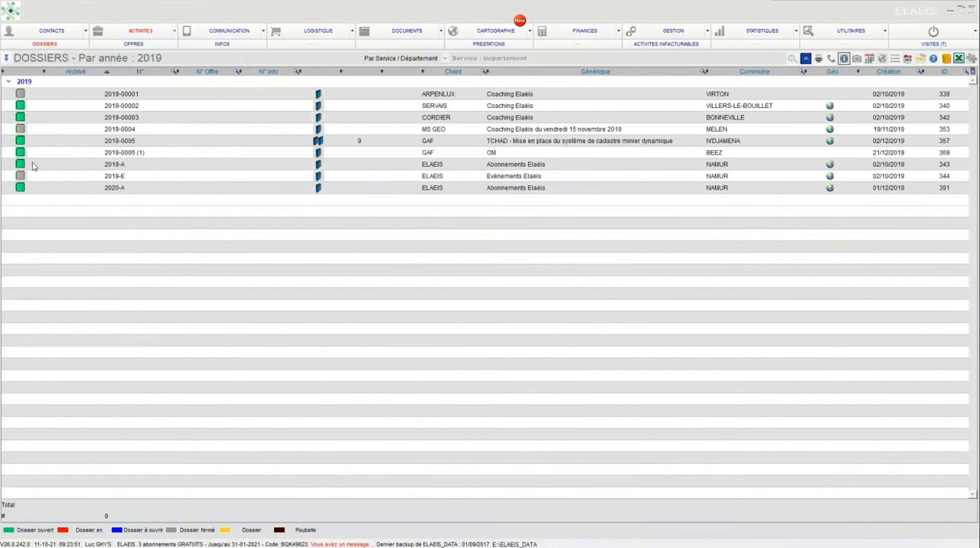
Step: View the "historique" dossiers and the Dysfonc./Abandon dossiers, and return to the Favoris view
click(6, 58)
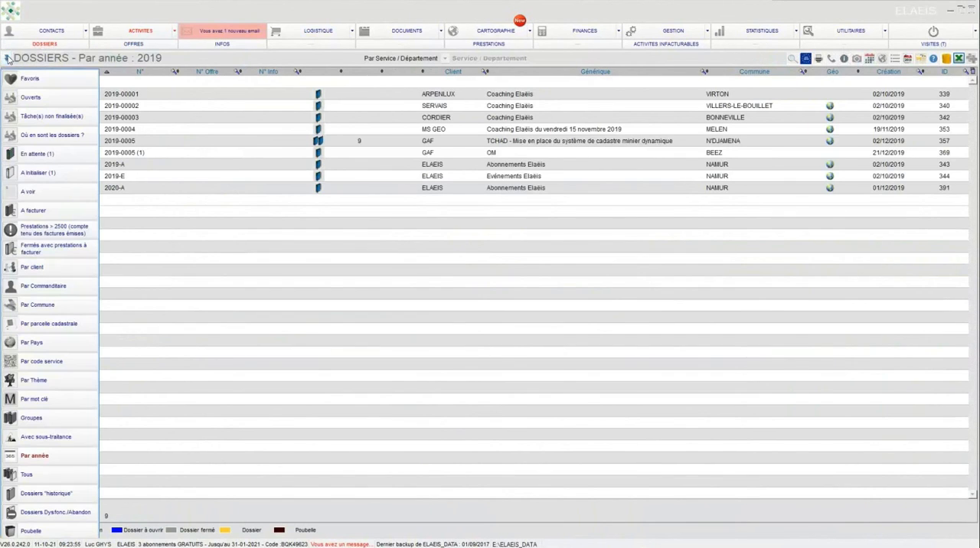
click(46, 492)
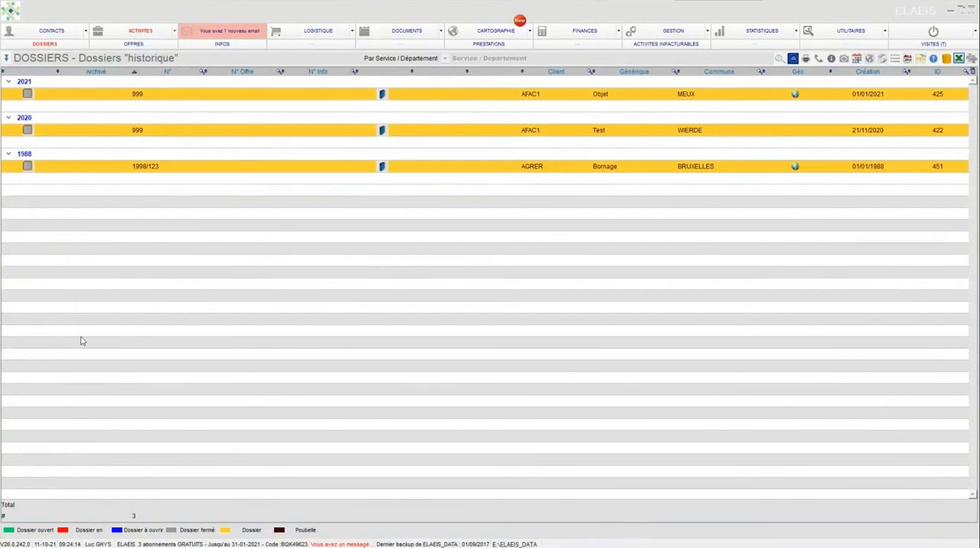
click(6, 60)
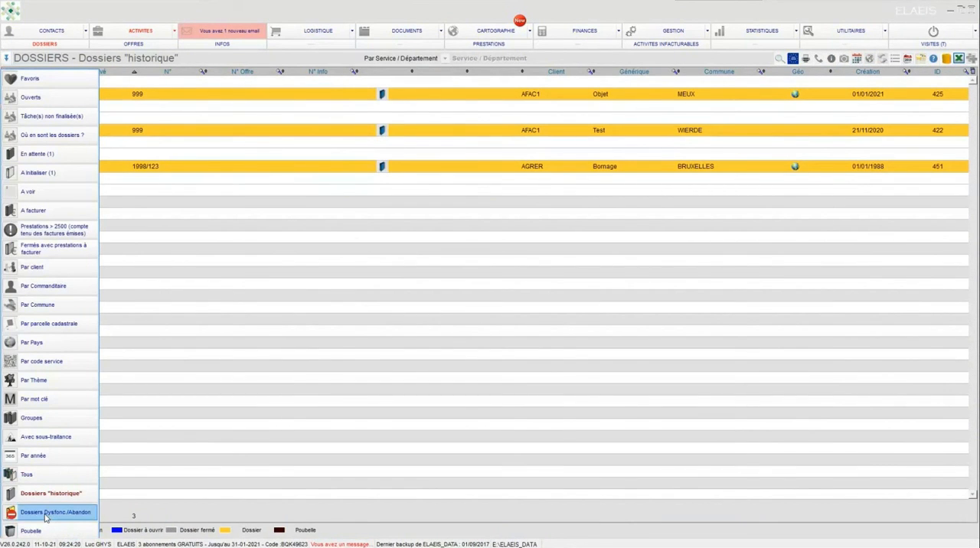
click(45, 513)
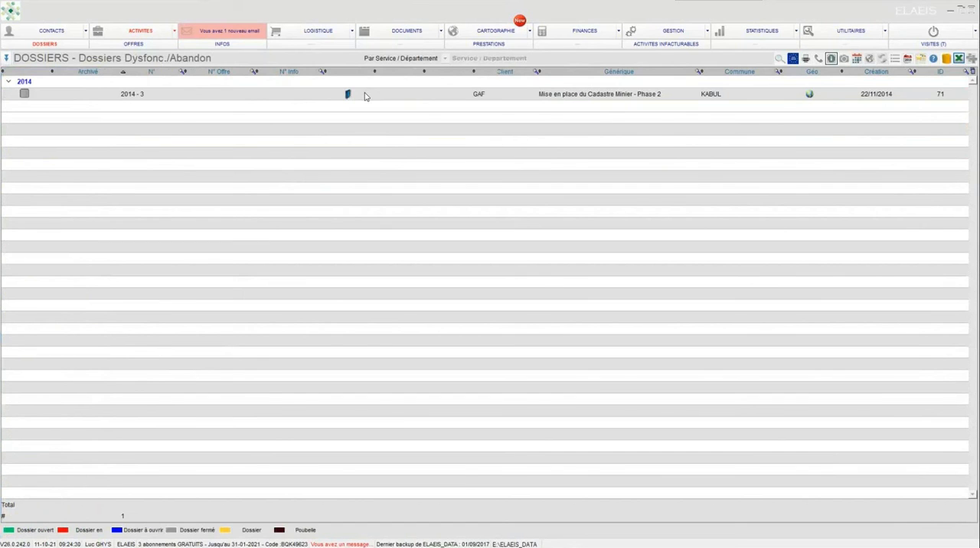
click(5, 59)
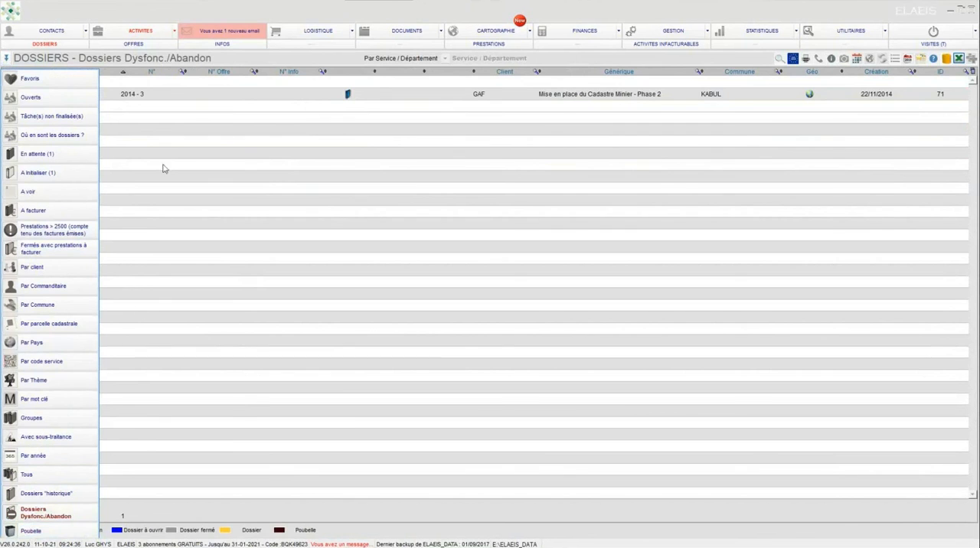
click(32, 78)
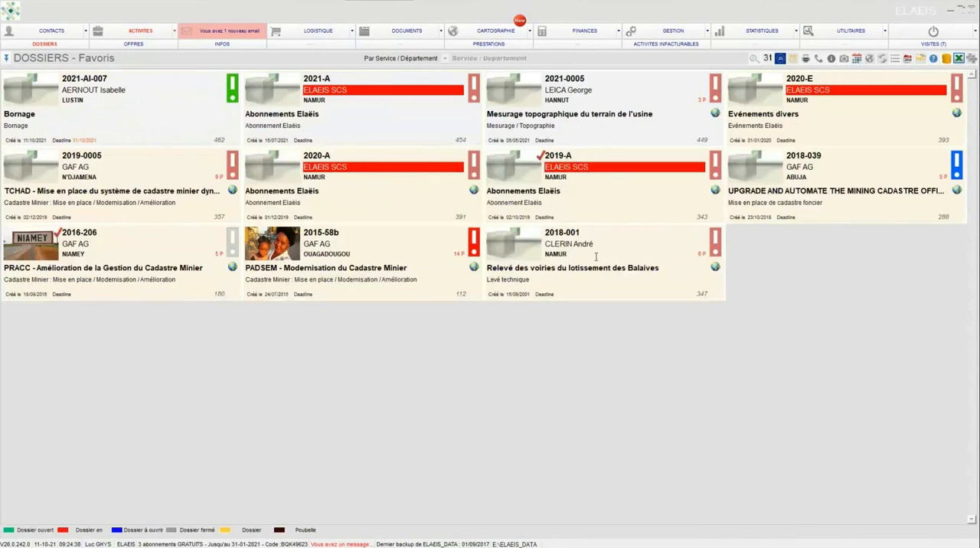